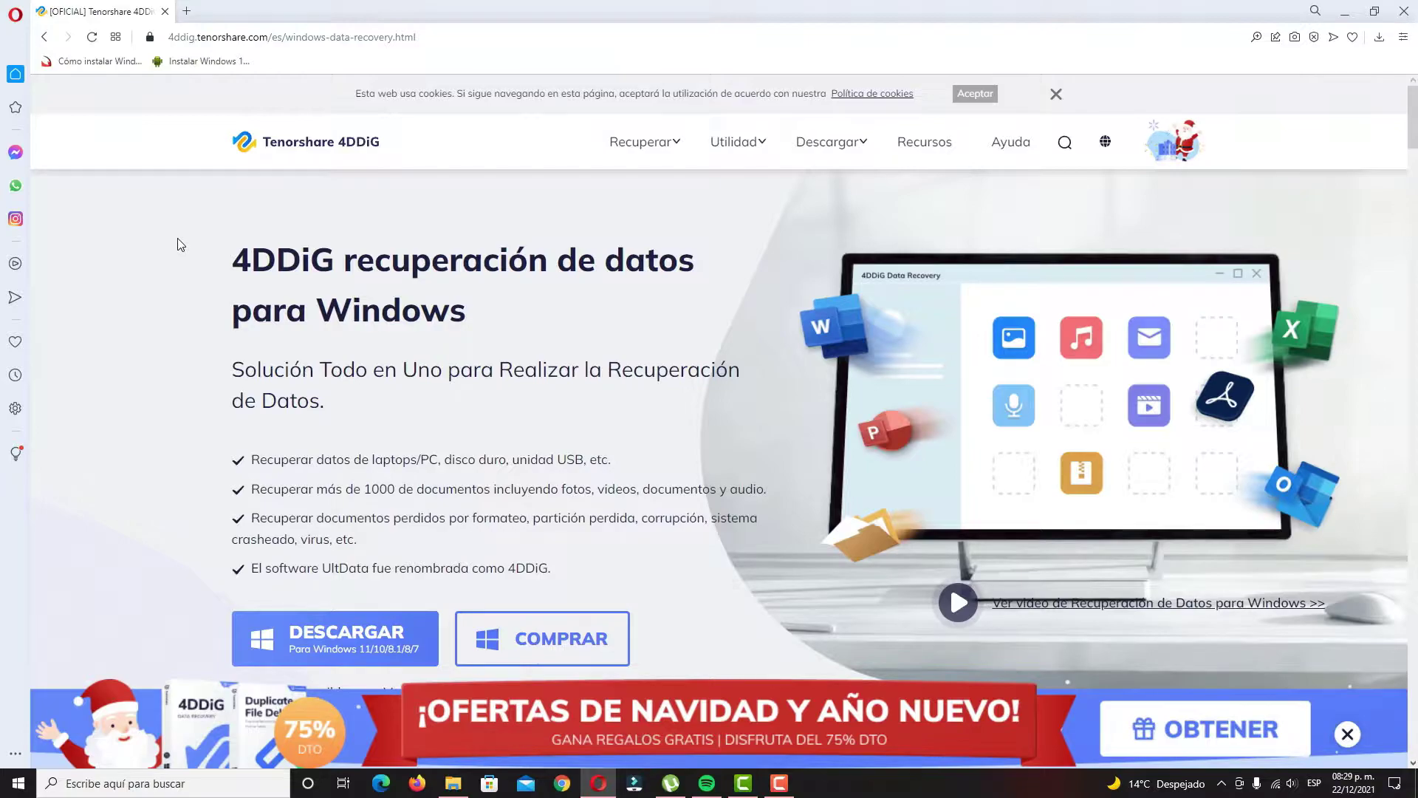
Step: Examine the 4DDiG Windows data recovery page, including its features, recovery steps, technical specifications and reviews
{"action": "scroll", "coordinate": [219, 380], "scroll_direction": "down", "scroll_amount": 1}
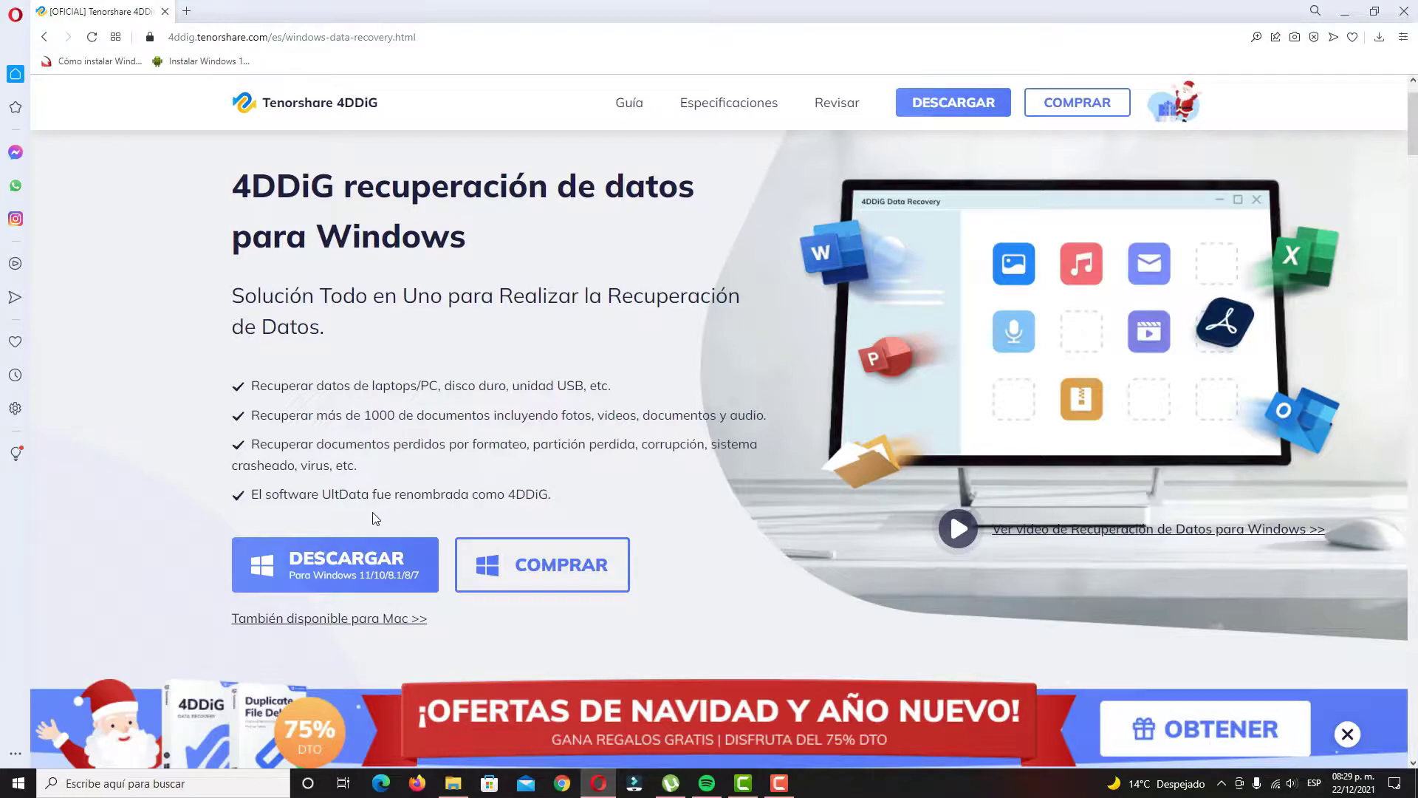
{"action": "scroll", "coordinate": [454, 501], "scroll_direction": "down", "scroll_amount": 8}
{"action": "middle_click", "coordinate": [170, 366]}
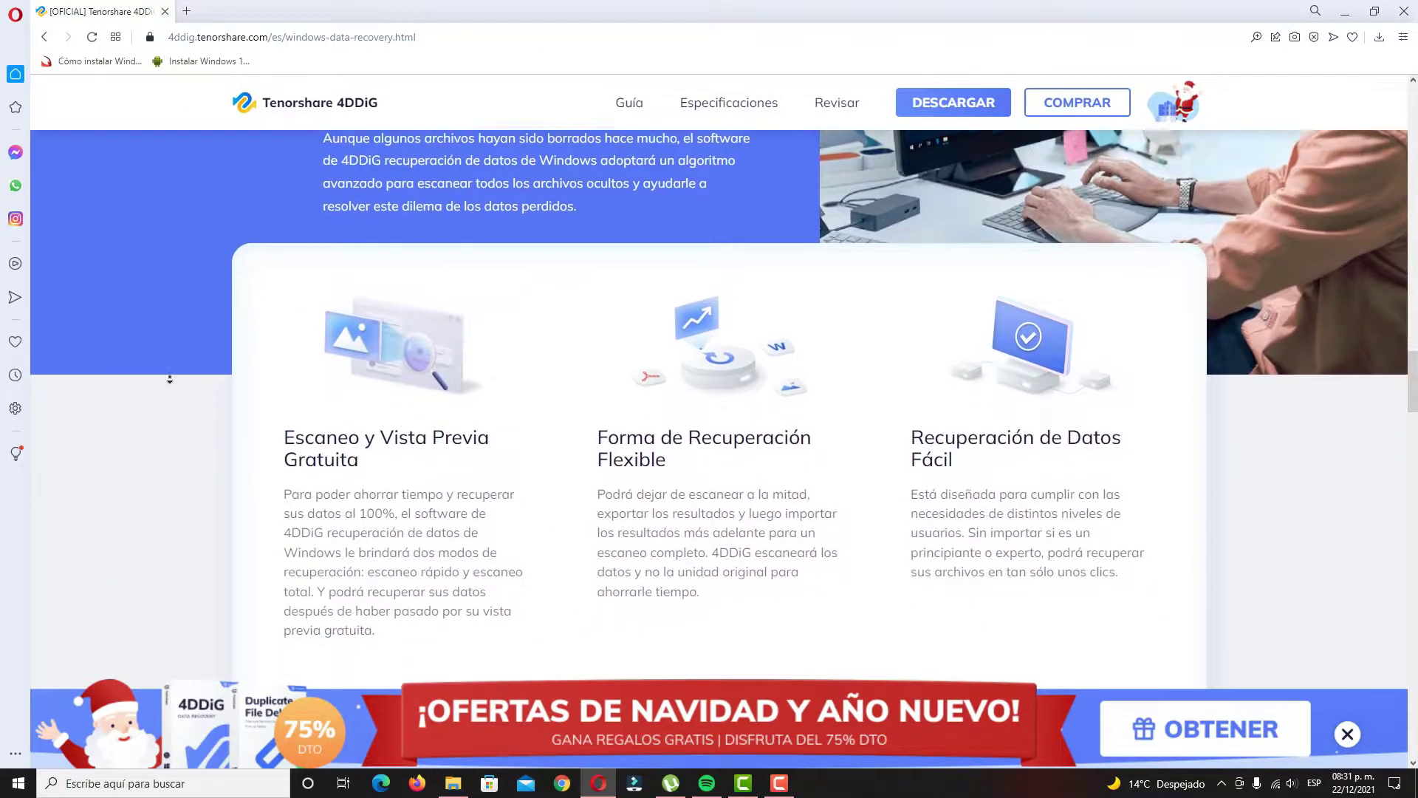
{"action": "middle_click", "coordinate": [169, 377]}
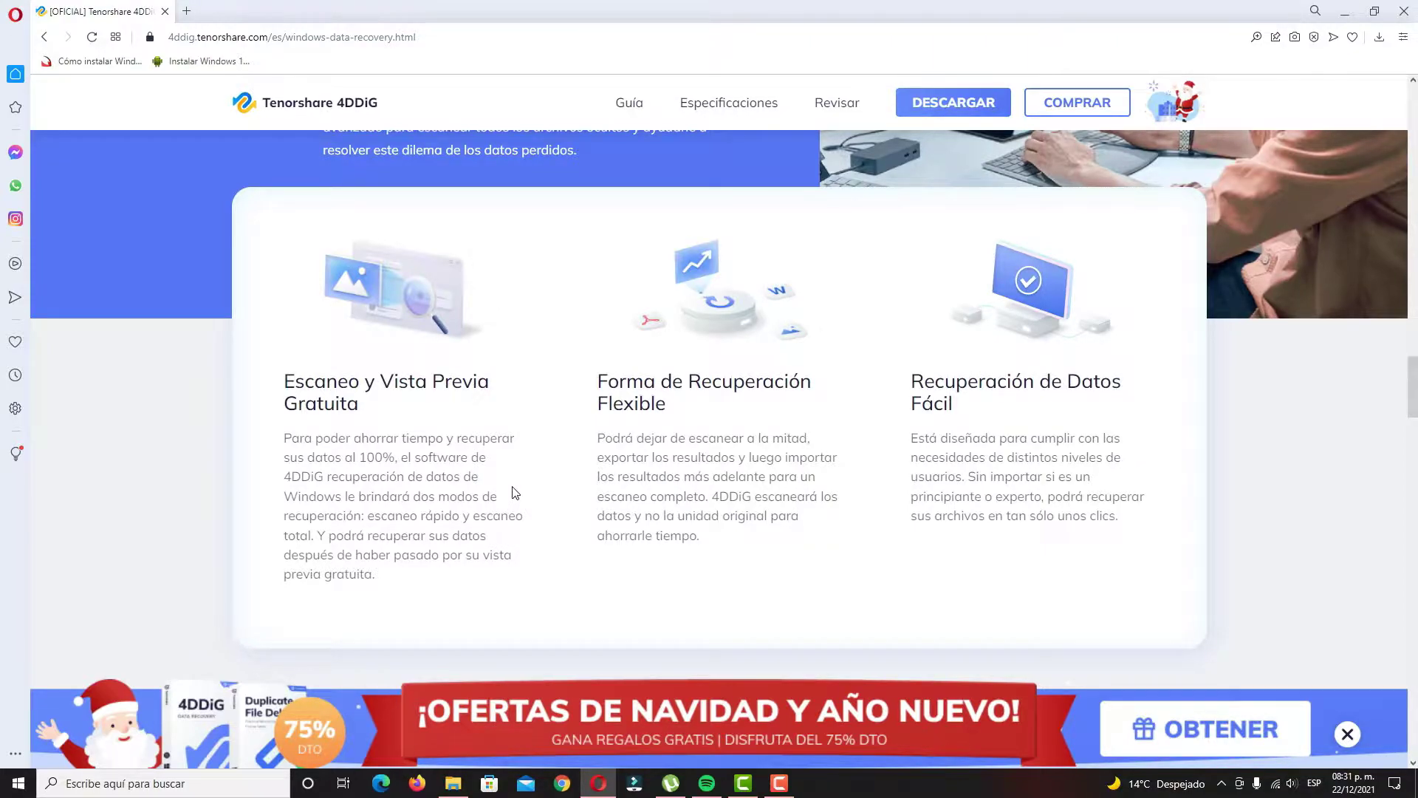
{"action": "scroll", "coordinate": [509, 509], "scroll_direction": "down", "scroll_amount": 8}
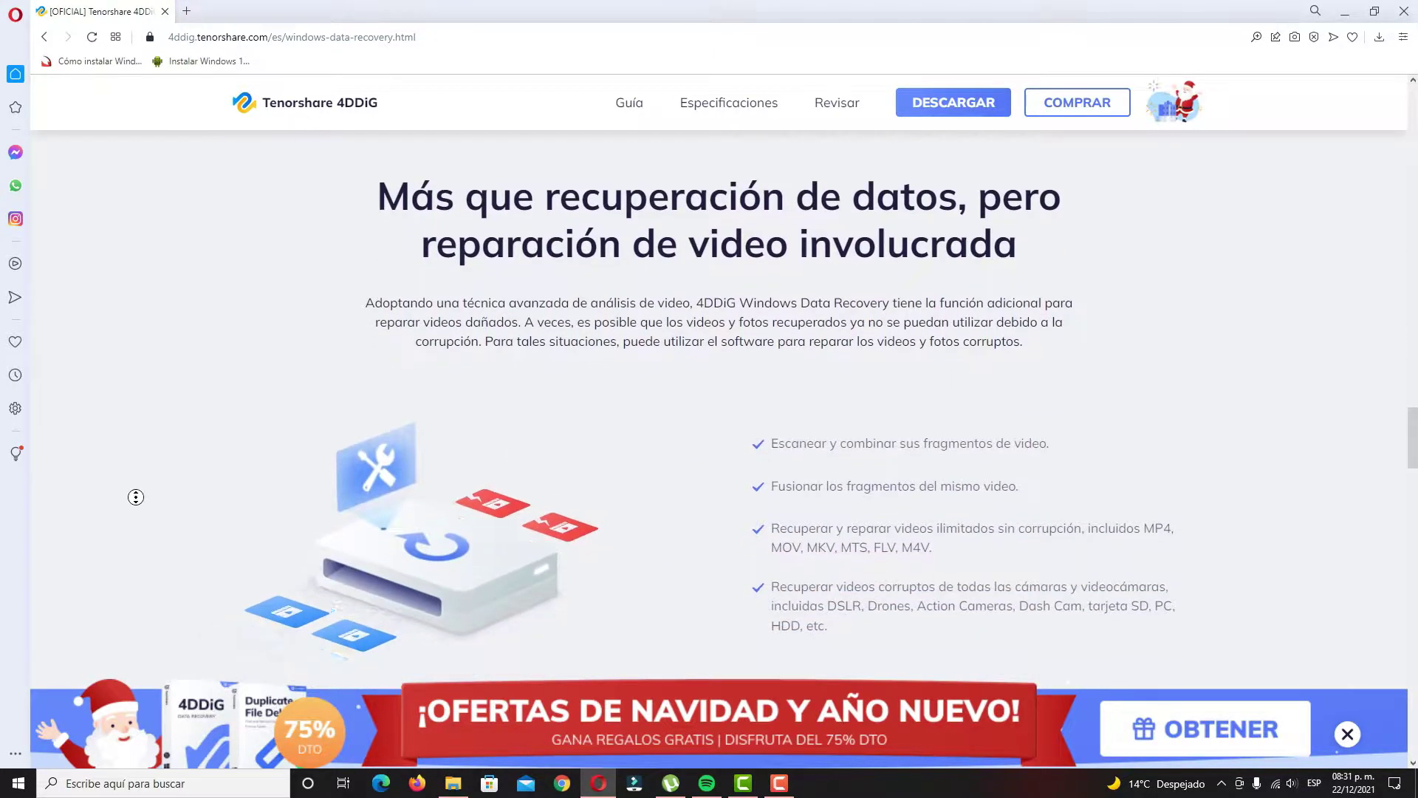
{"action": "scroll", "coordinate": [136, 507], "scroll_direction": "down", "scroll_amount": 2}
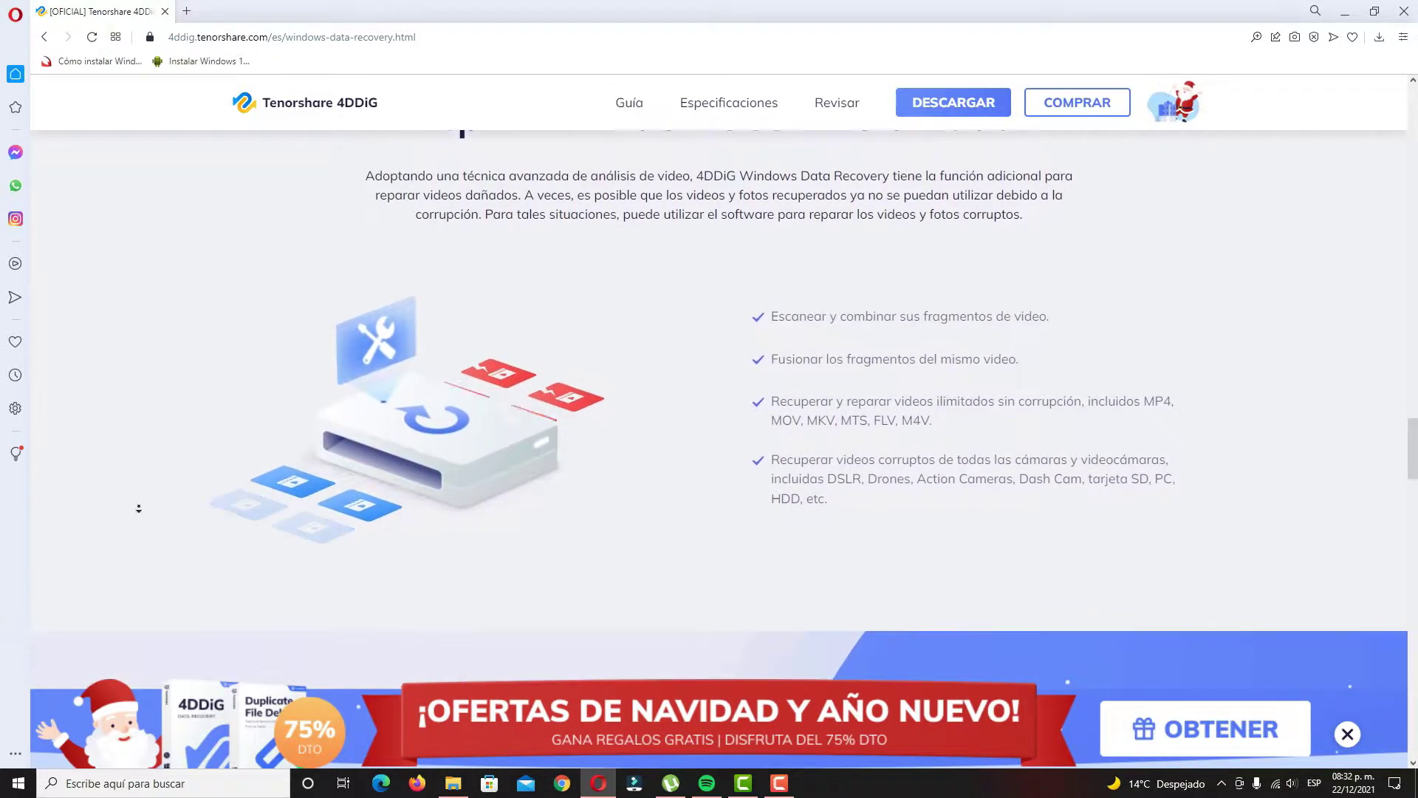
{"action": "scroll", "coordinate": [138, 508], "scroll_direction": "down", "scroll_amount": 9}
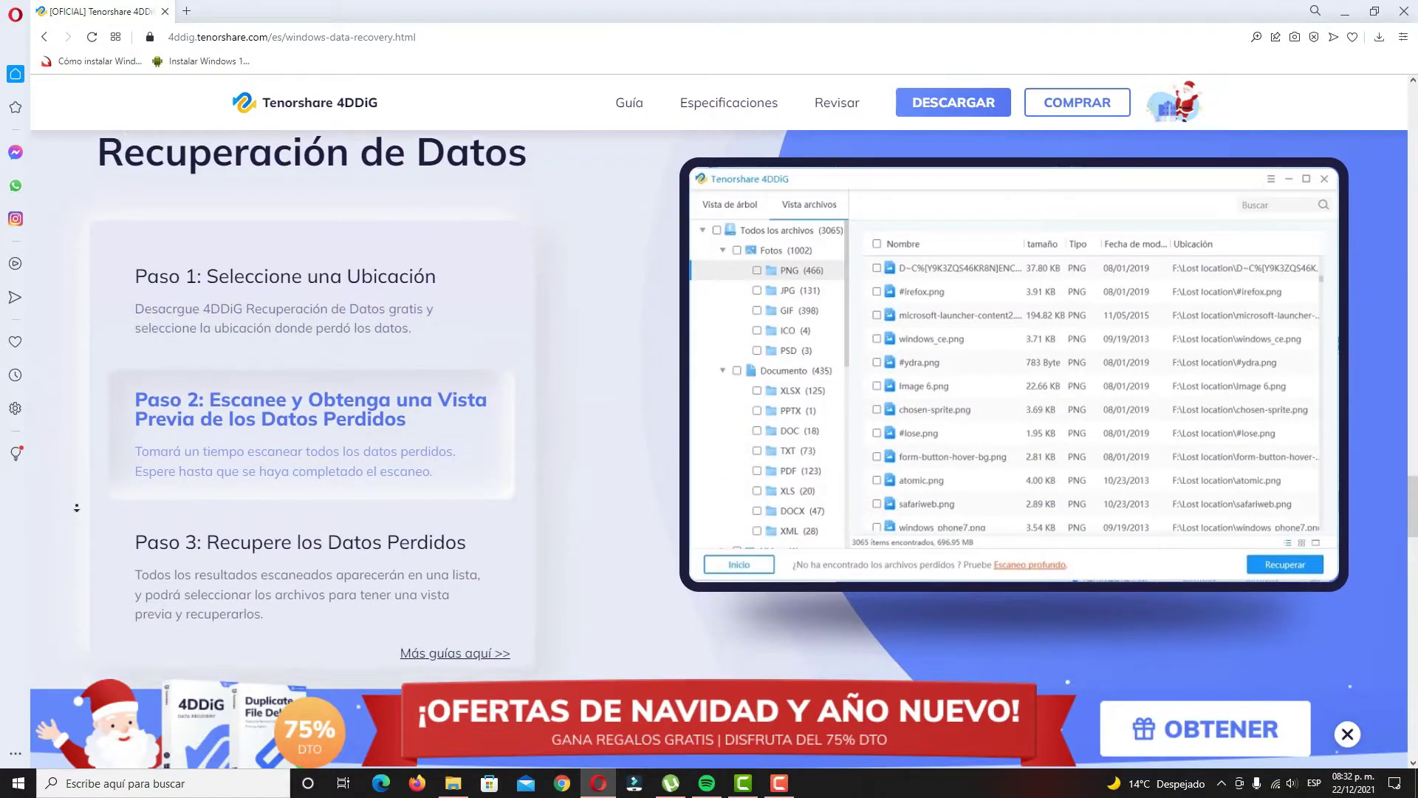
{"action": "scroll", "coordinate": [76, 507], "scroll_direction": "down", "scroll_amount": 5}
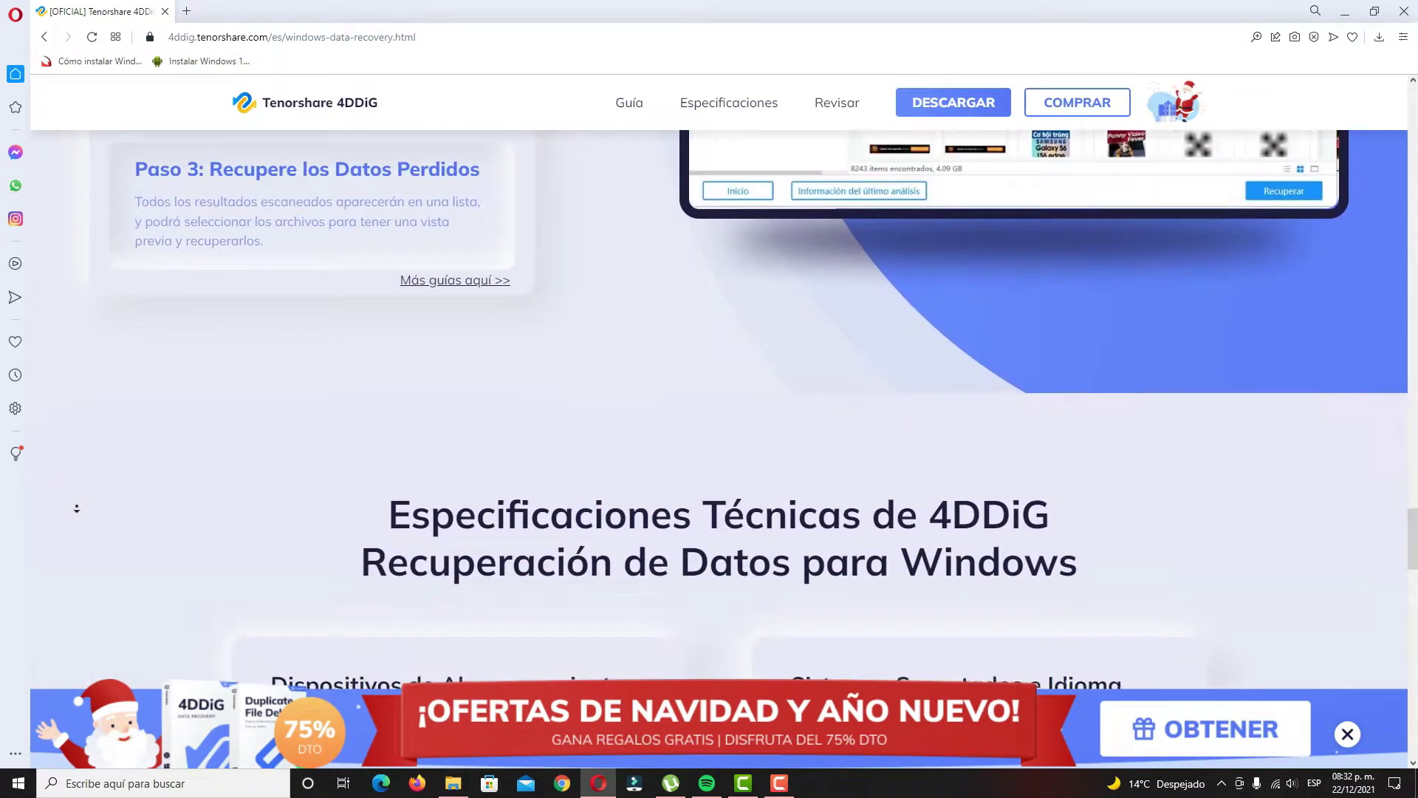
{"action": "scroll", "coordinate": [76, 507], "scroll_direction": "down", "scroll_amount": 8}
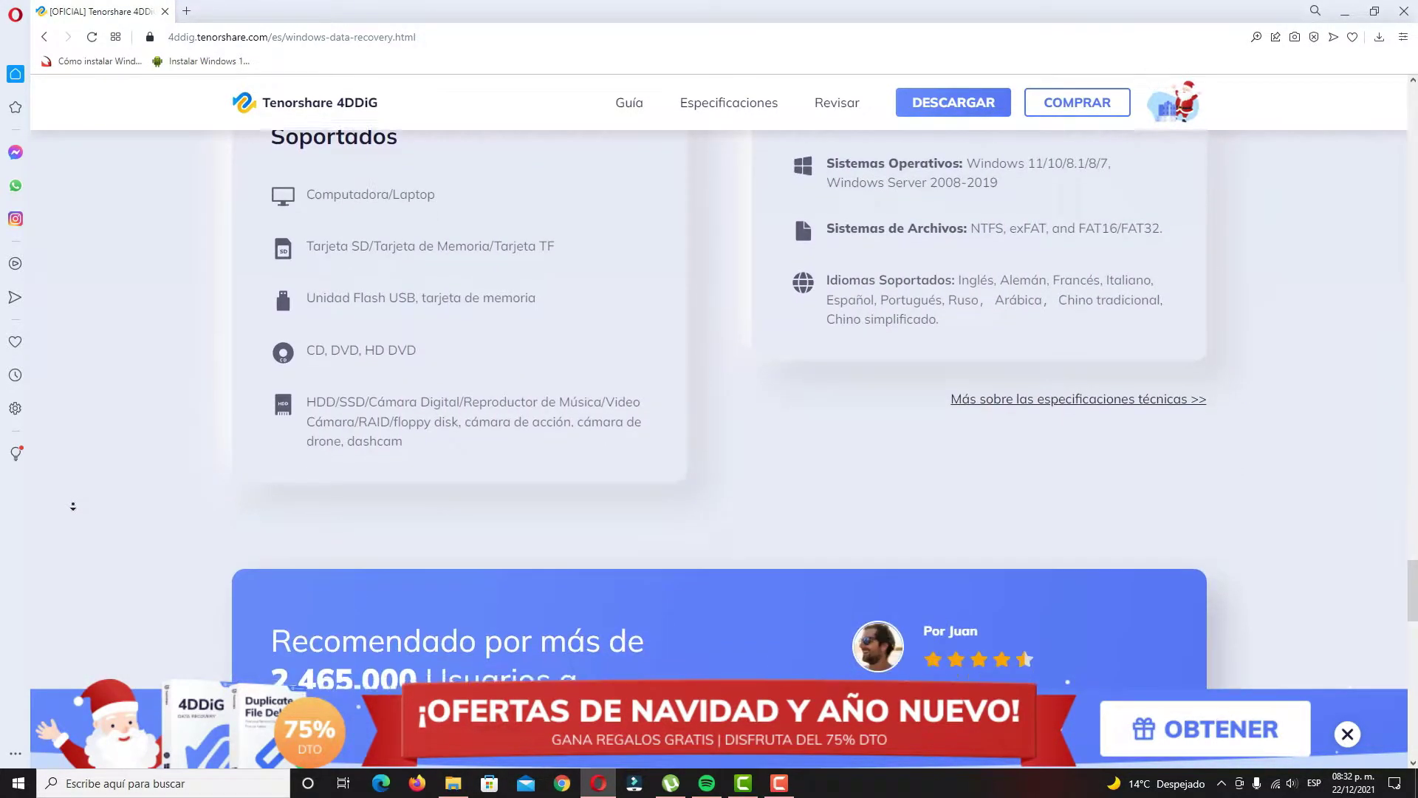
{"action": "scroll", "coordinate": [73, 507], "scroll_direction": "down", "scroll_amount": 4}
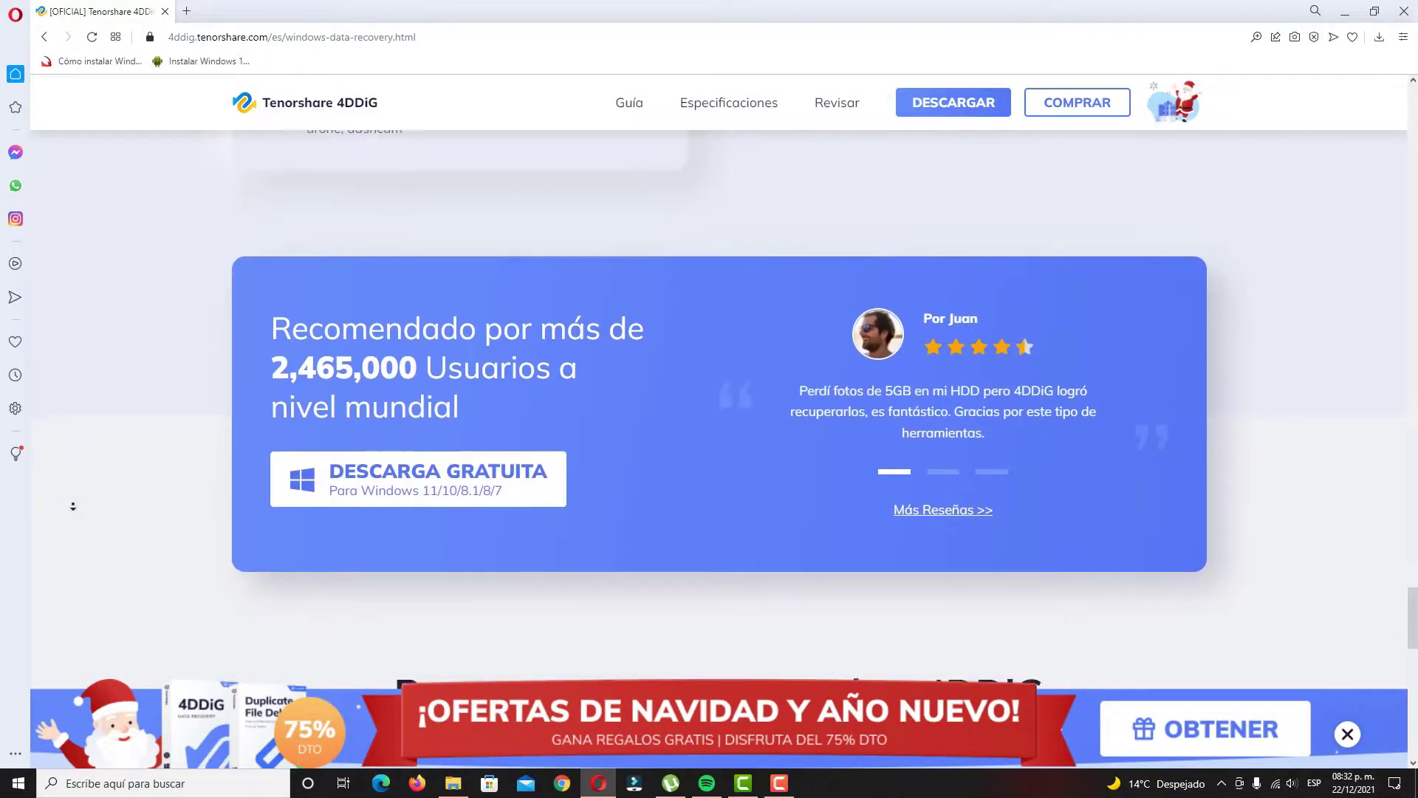
{"action": "scroll", "coordinate": [73, 507], "scroll_direction": "down", "scroll_amount": 15}
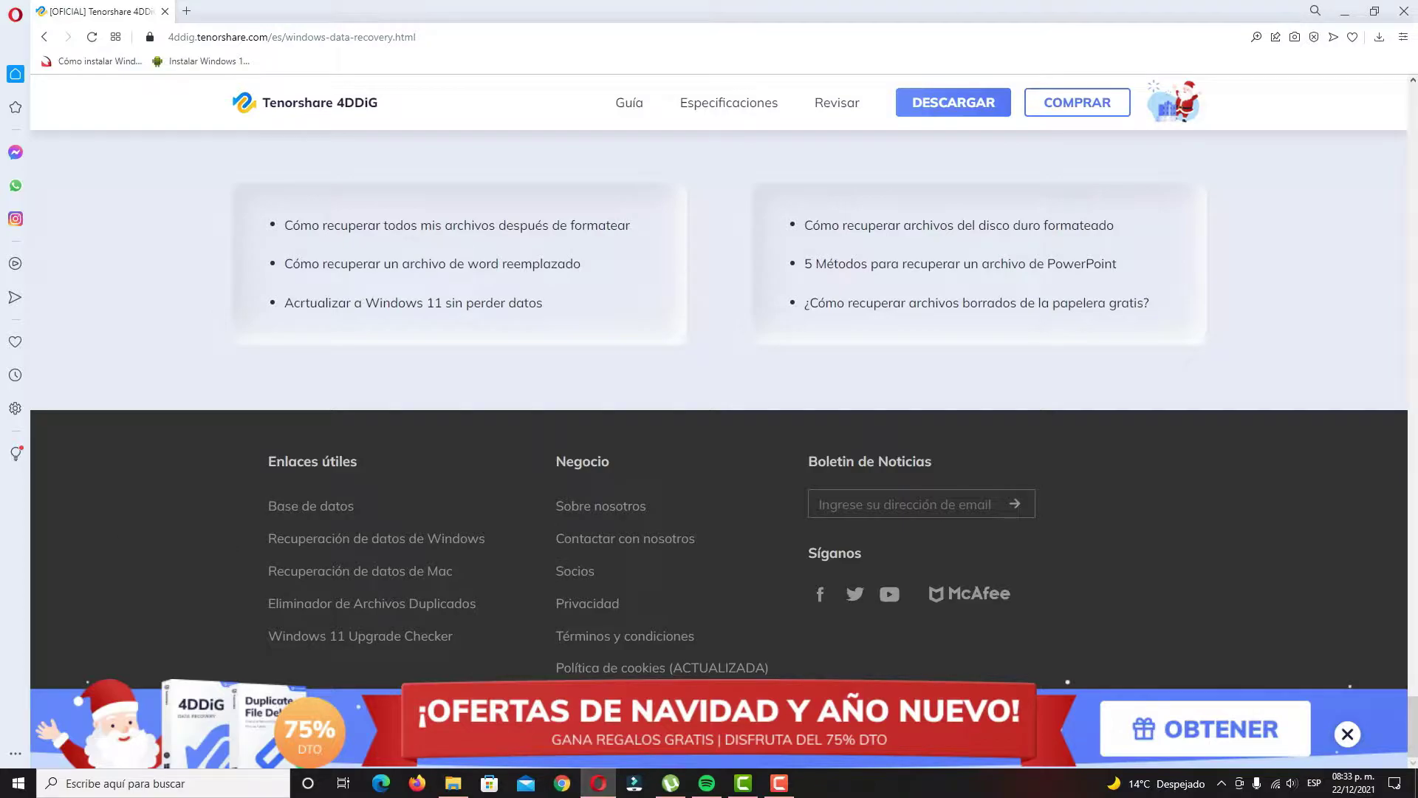
Step: Download the 4DDiG installer for Windows and save it to Escritorio as 4ddig-for-windows
{"action": "left_click_drag", "start_coordinate": [1413, 727], "coordinate": [1413, 403]}
{"action": "left_click_drag", "start_coordinate": [1412, 403], "coordinate": [1413, 114]}
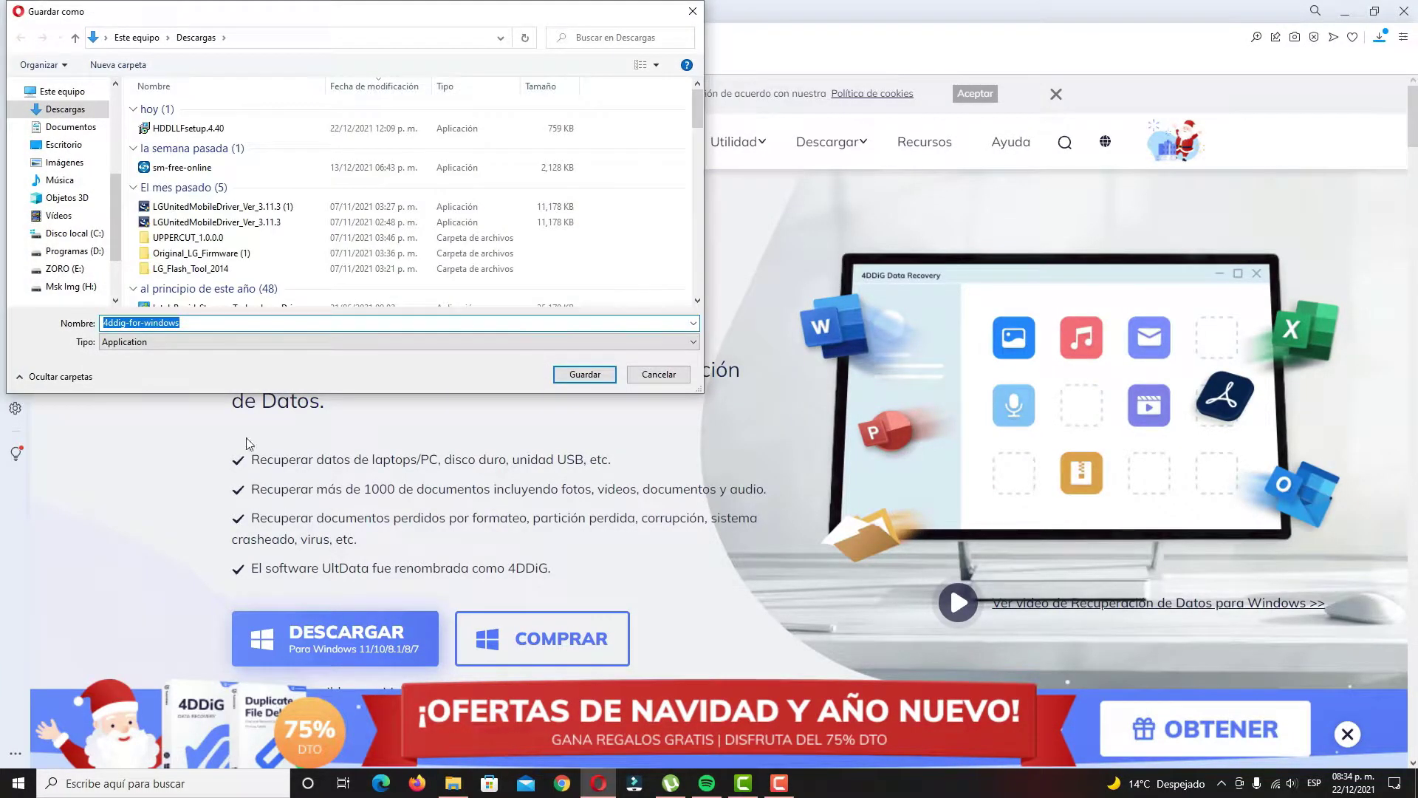
{"action": "left_click", "coordinate": [64, 145]}
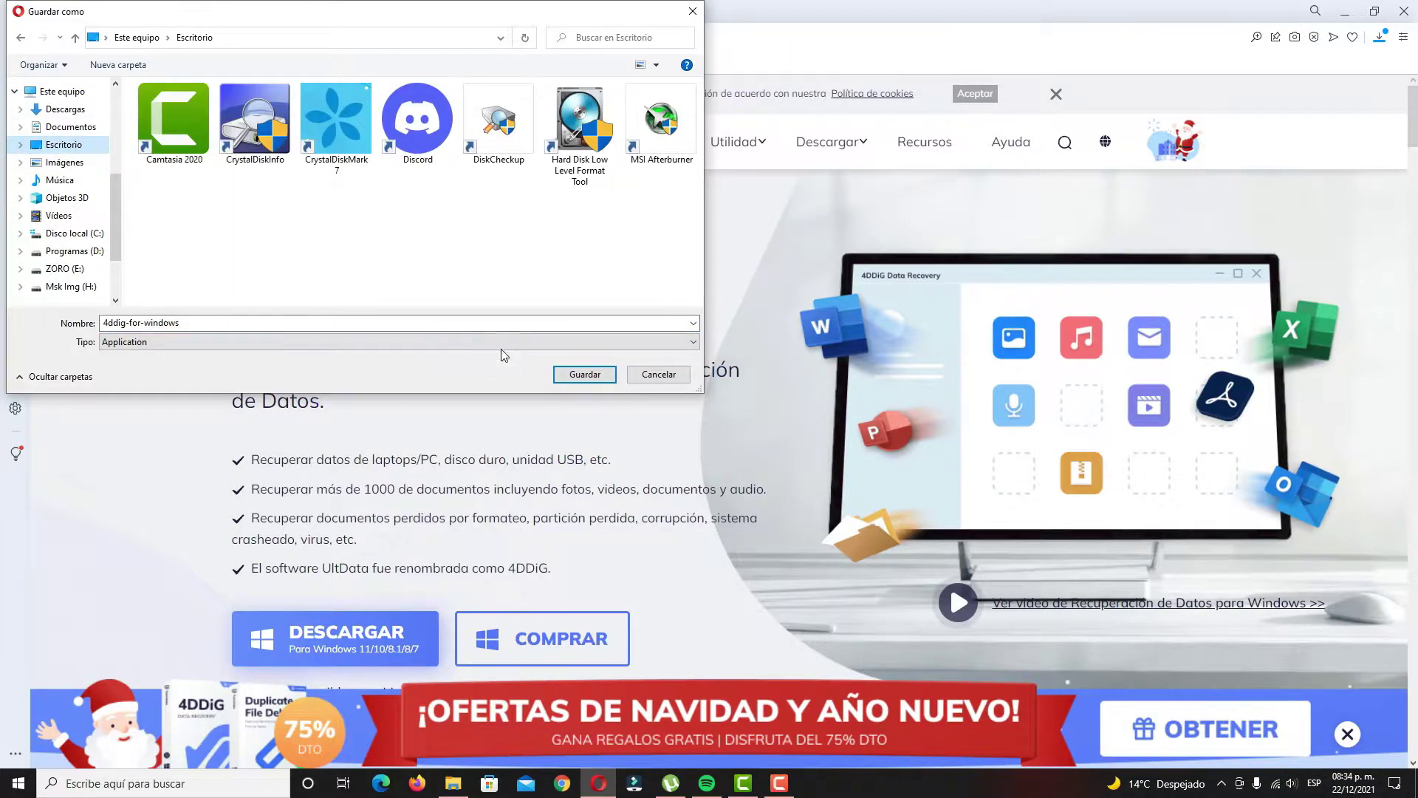
{"action": "left_click", "coordinate": [585, 375]}
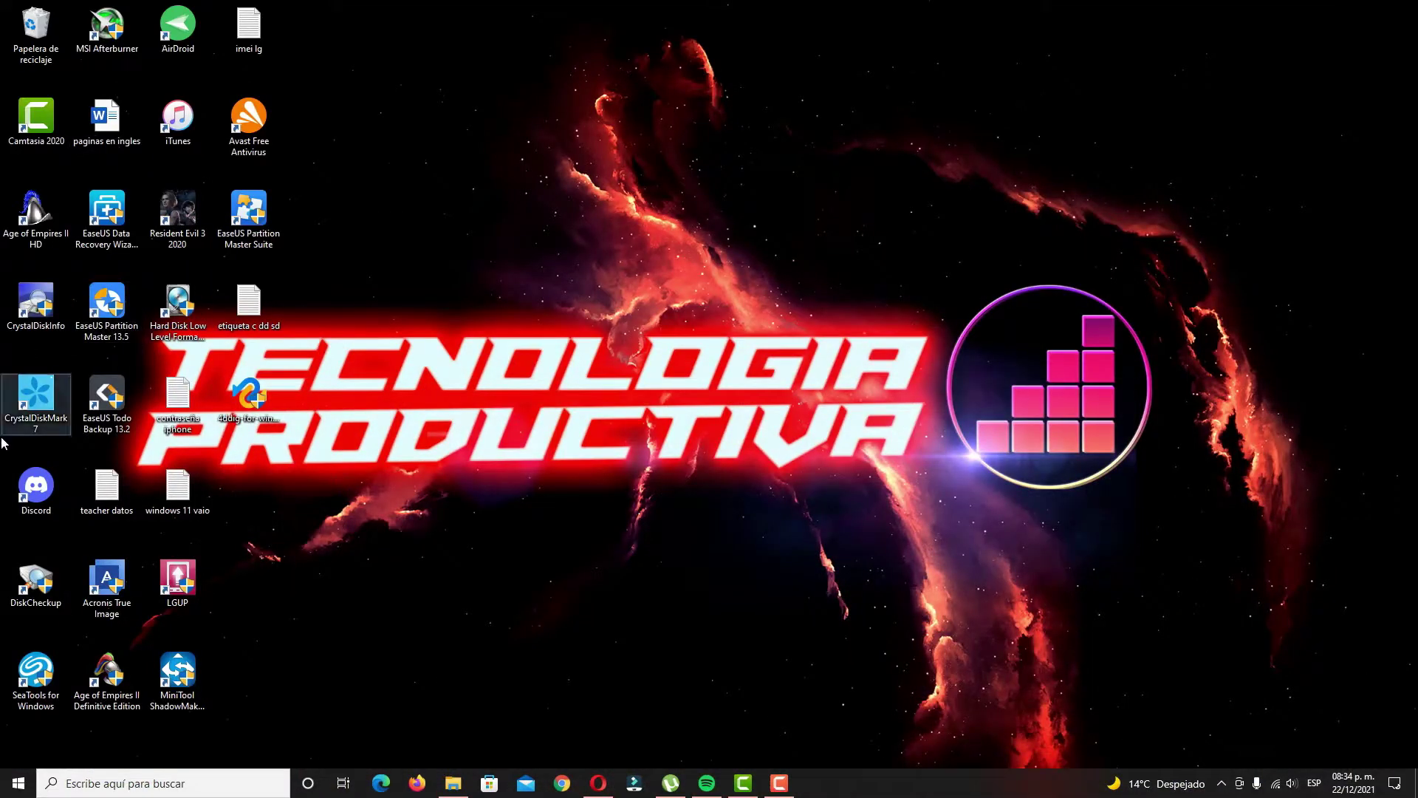
Step: Run the 4ddig-for-windows installer, display its installation options and install Tenorshare 4DDiG
{"action": "double_click", "coordinate": [258, 389]}
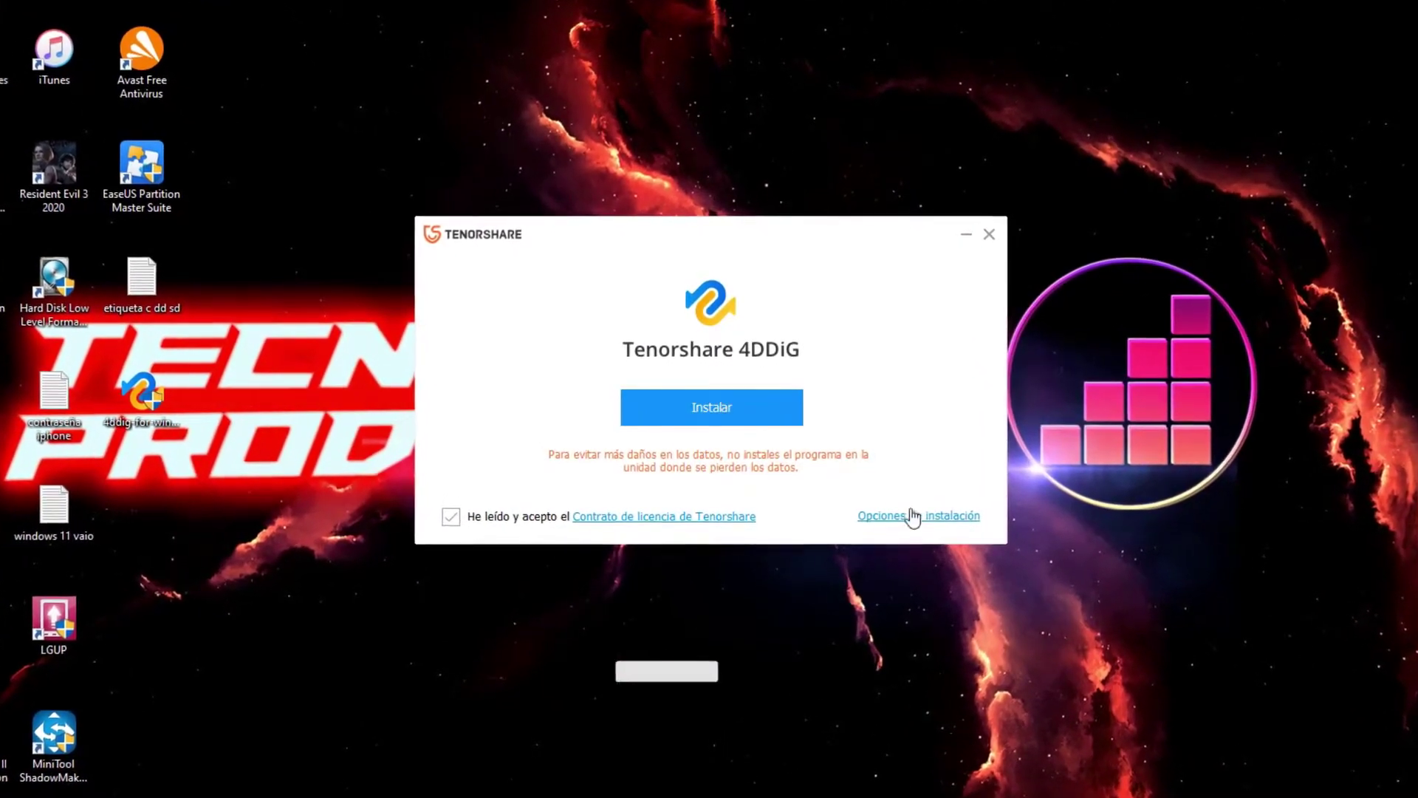
{"action": "left_click", "coordinate": [887, 511]}
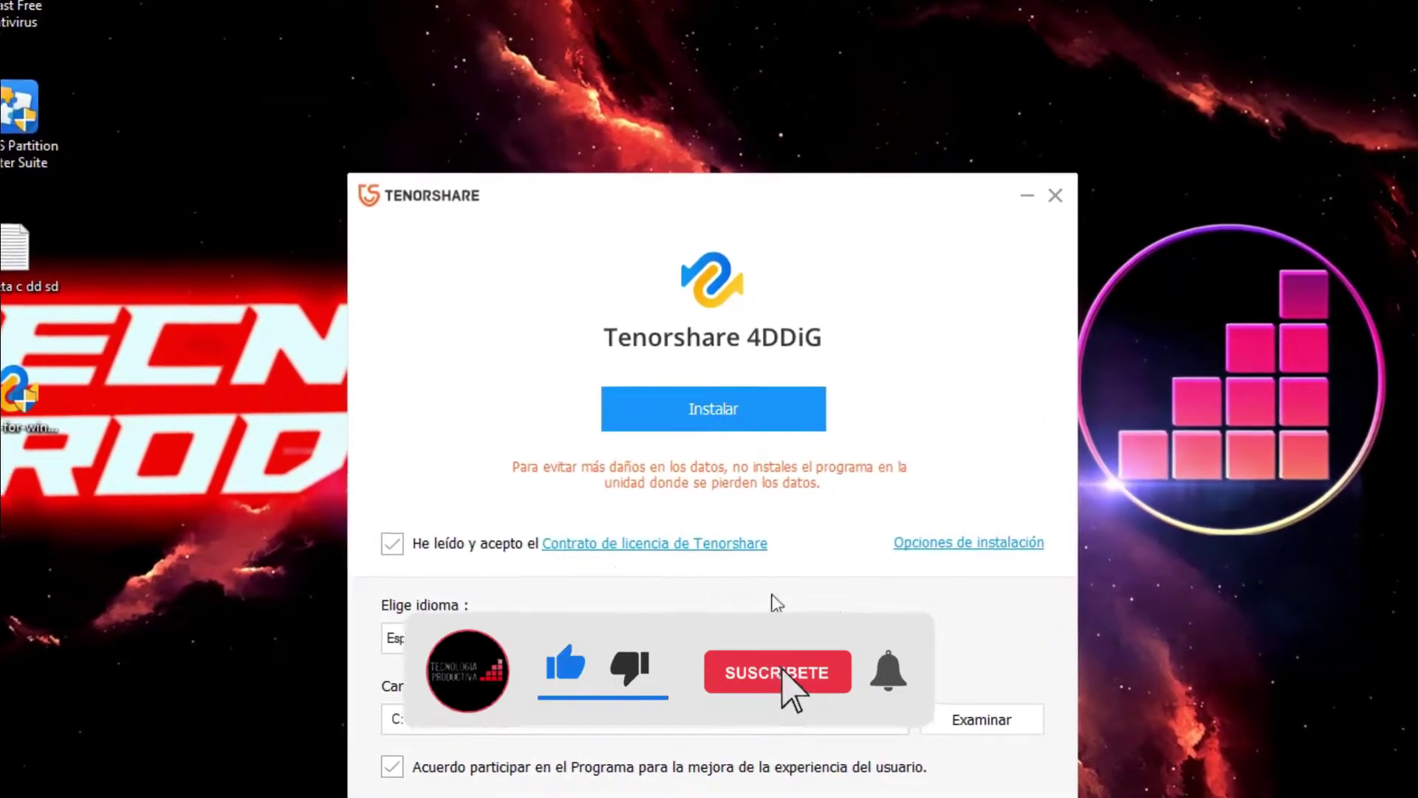
{"action": "left_click", "coordinate": [702, 404]}
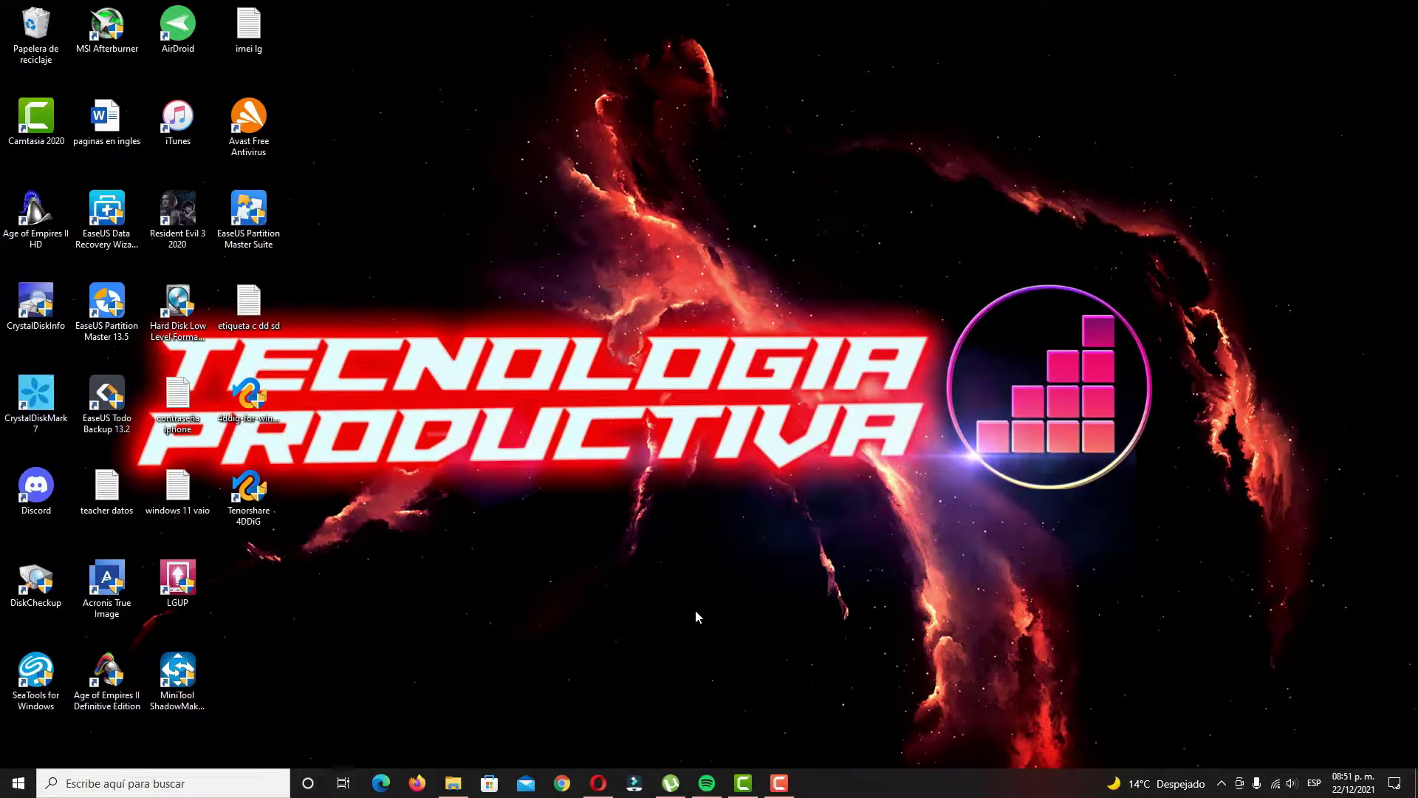
Step: Switch to File Explorer and open the Msk Img (H:) drive from Este equipo
{"action": "left_click", "coordinate": [454, 781]}
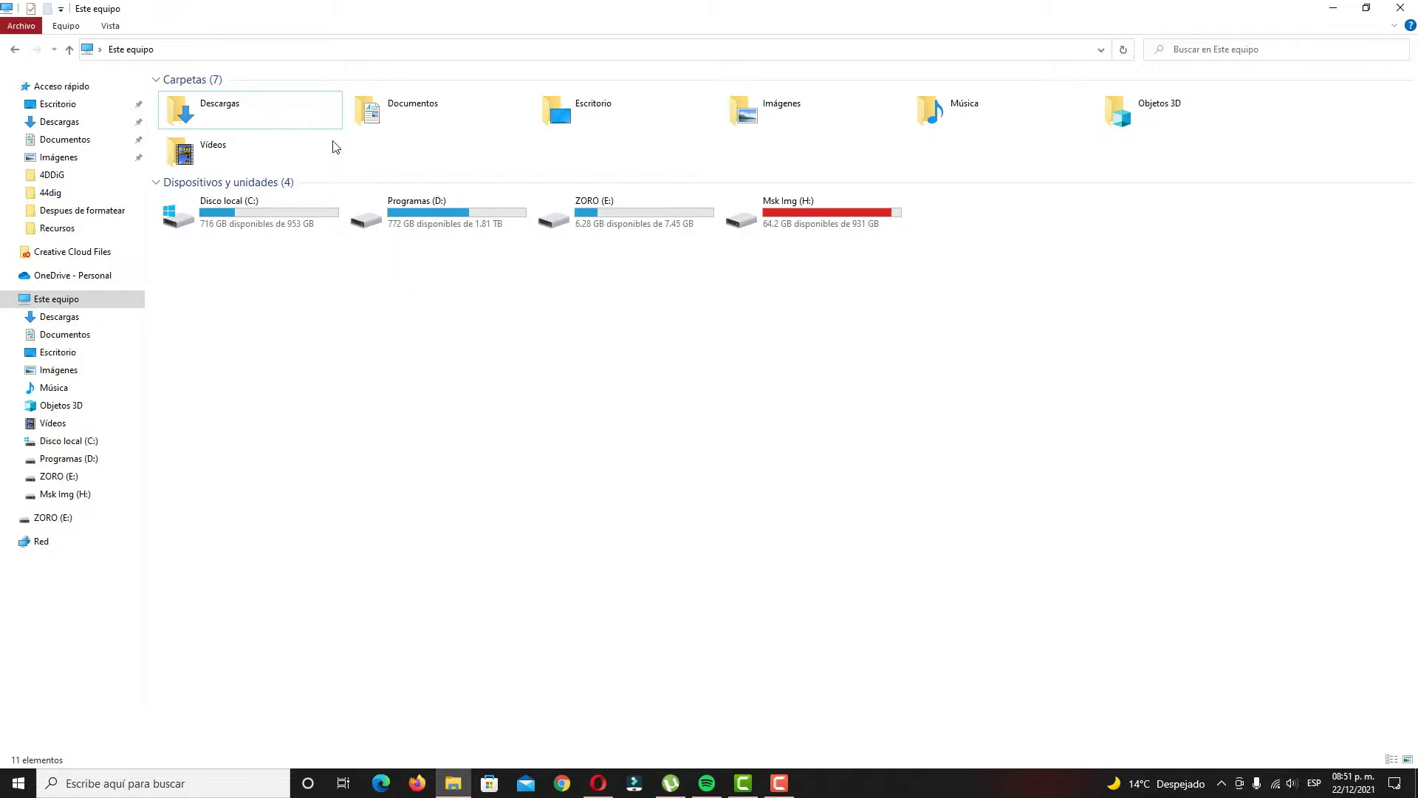
{"action": "left_click", "coordinate": [275, 213]}
{"action": "left_click", "coordinate": [415, 209]}
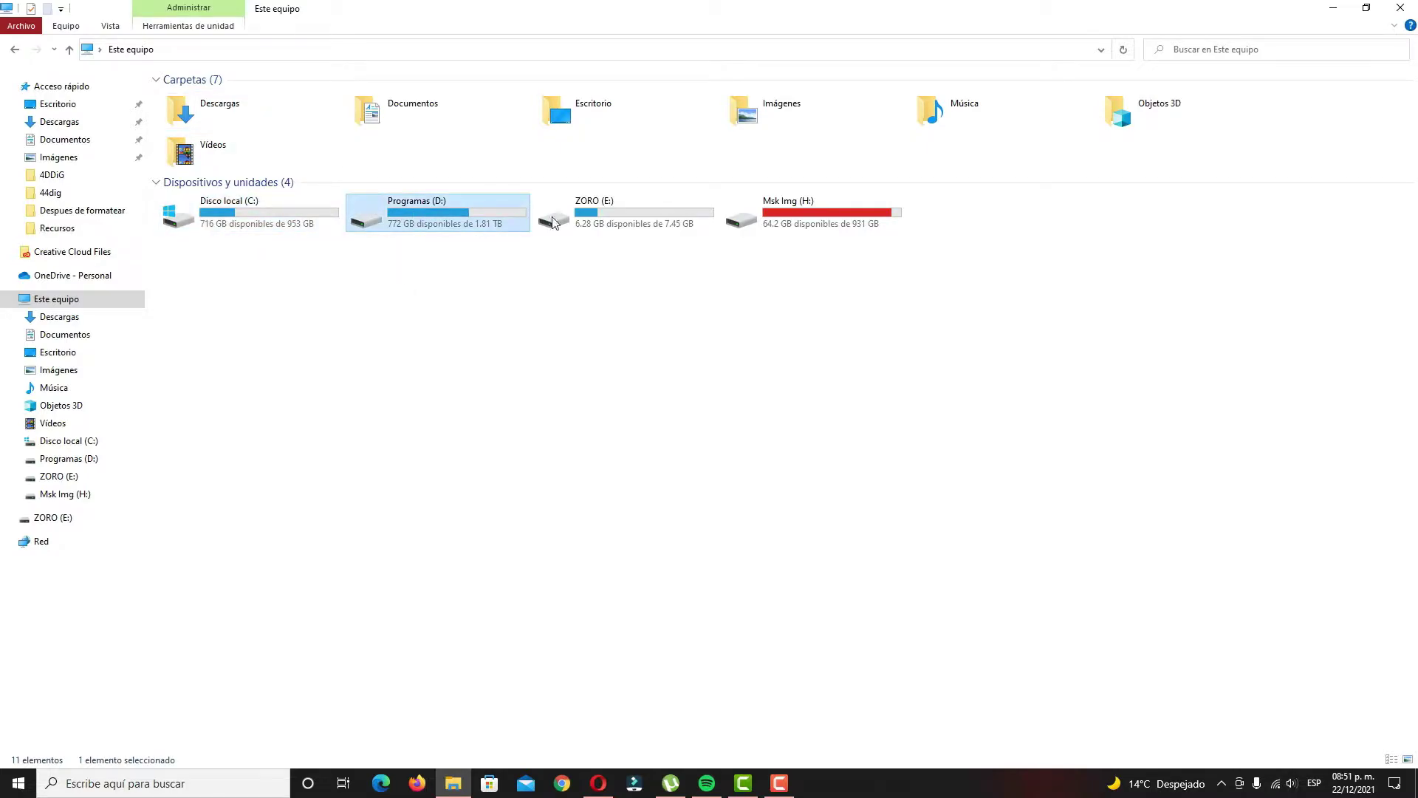
{"action": "left_click", "coordinate": [831, 228]}
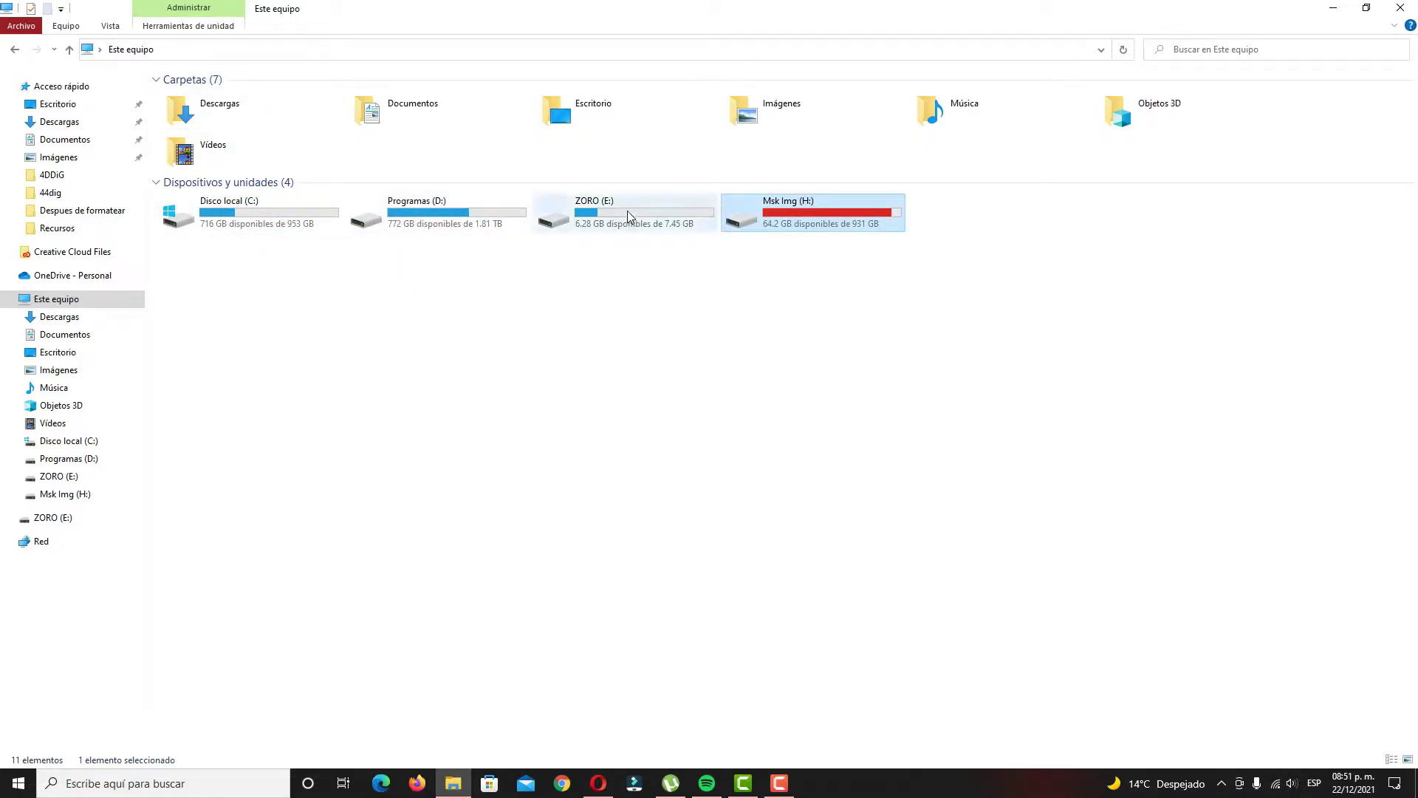
{"action": "double_click", "coordinate": [749, 217]}
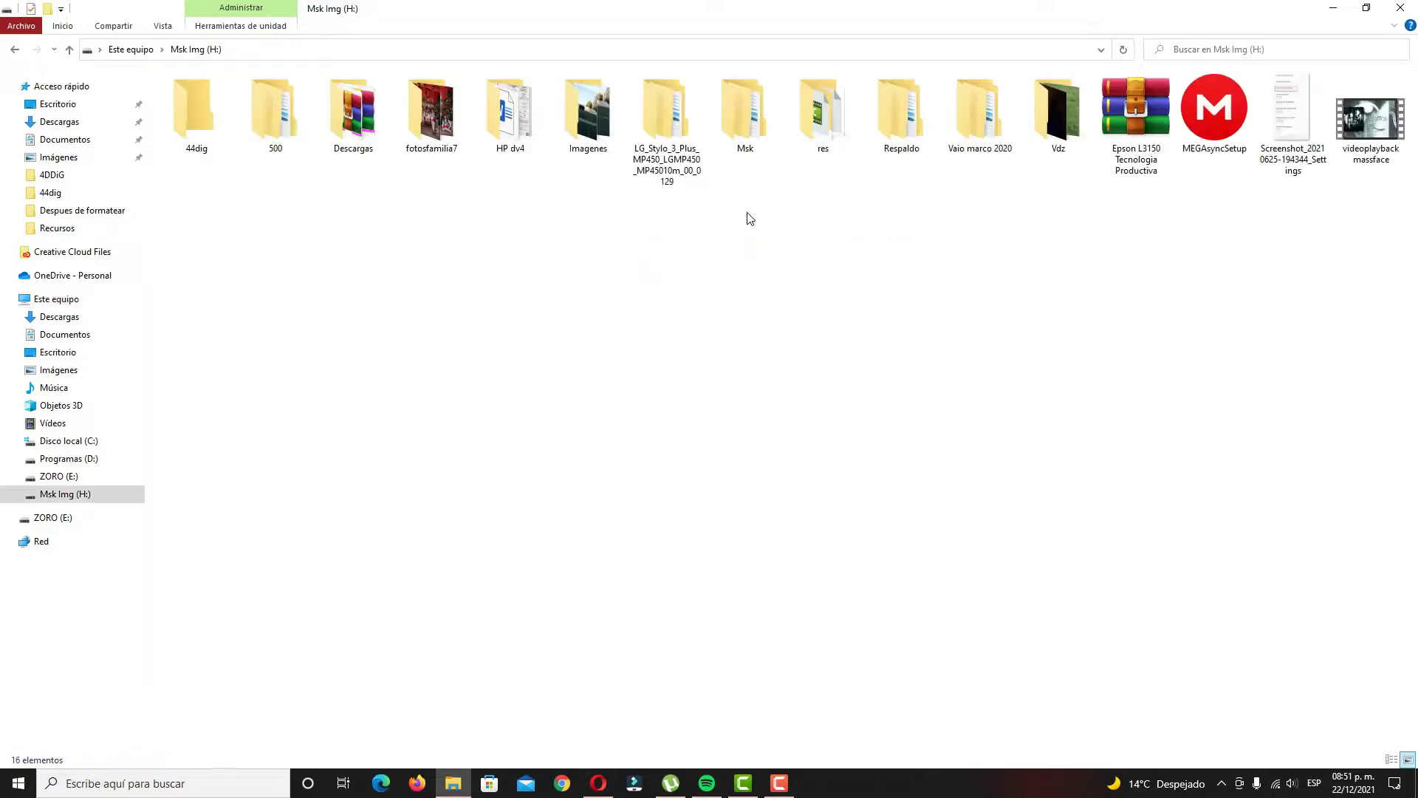
{"action": "right_click", "coordinate": [1292, 114]}
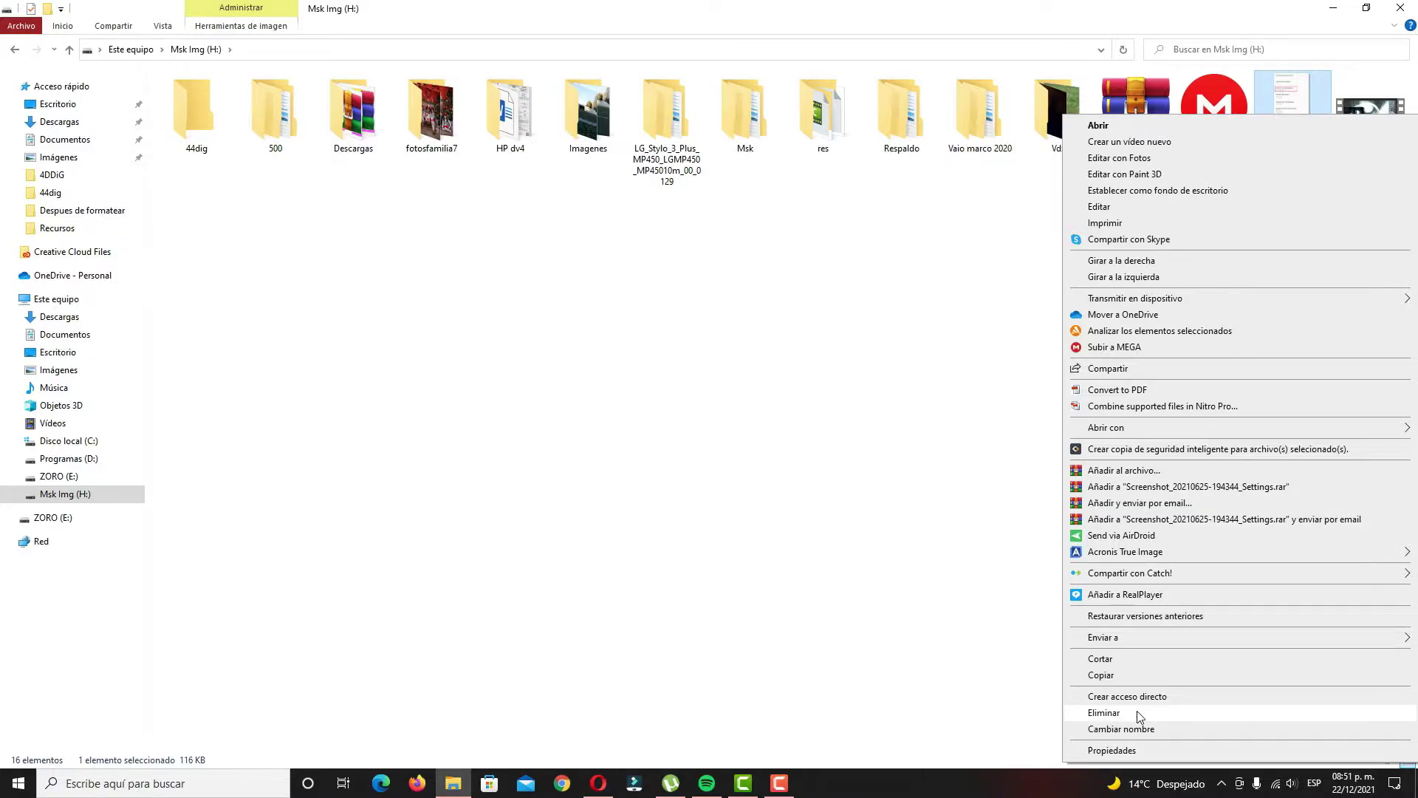
{"action": "left_click", "coordinate": [1107, 712]}
{"action": "left_click", "coordinate": [1333, 9]}
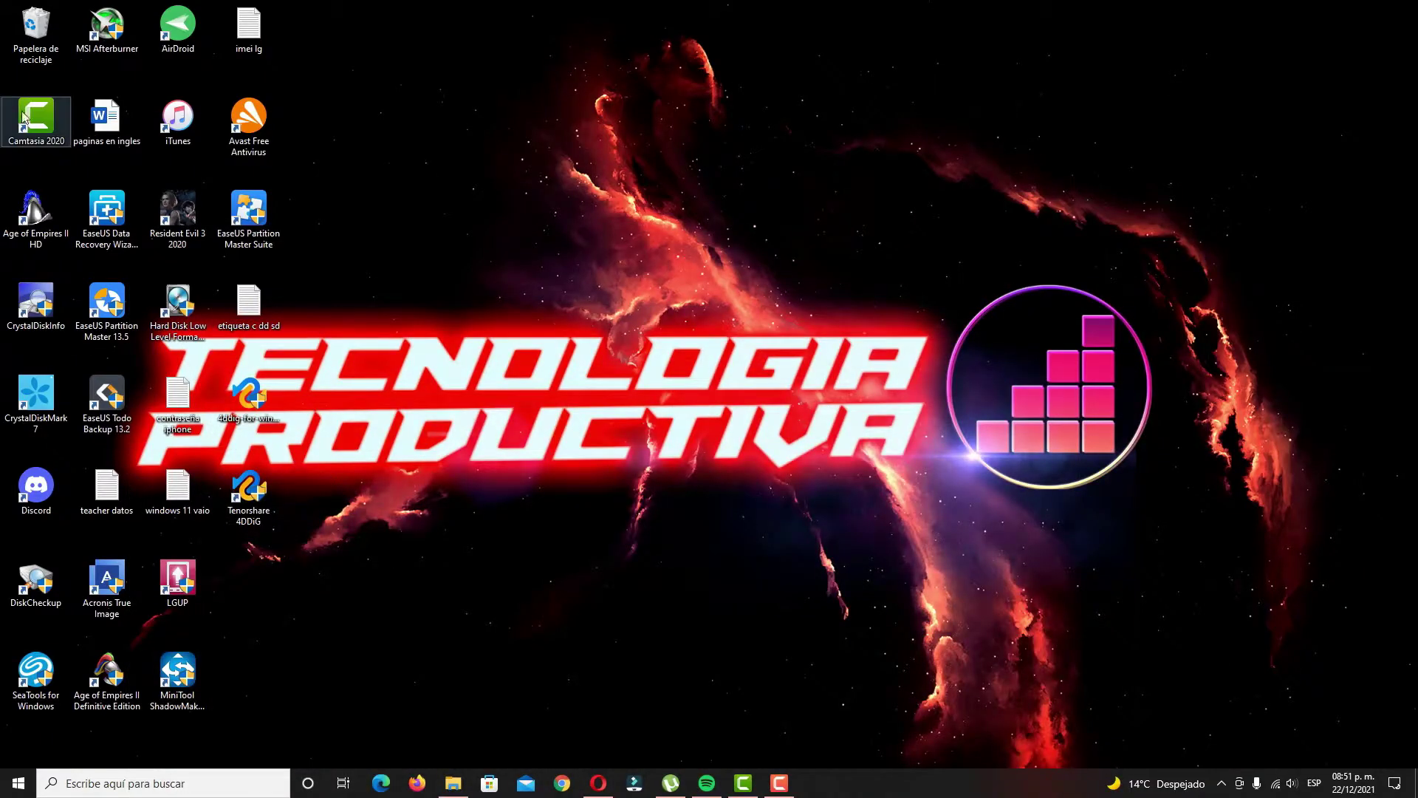
{"action": "double_click", "coordinate": [42, 29]}
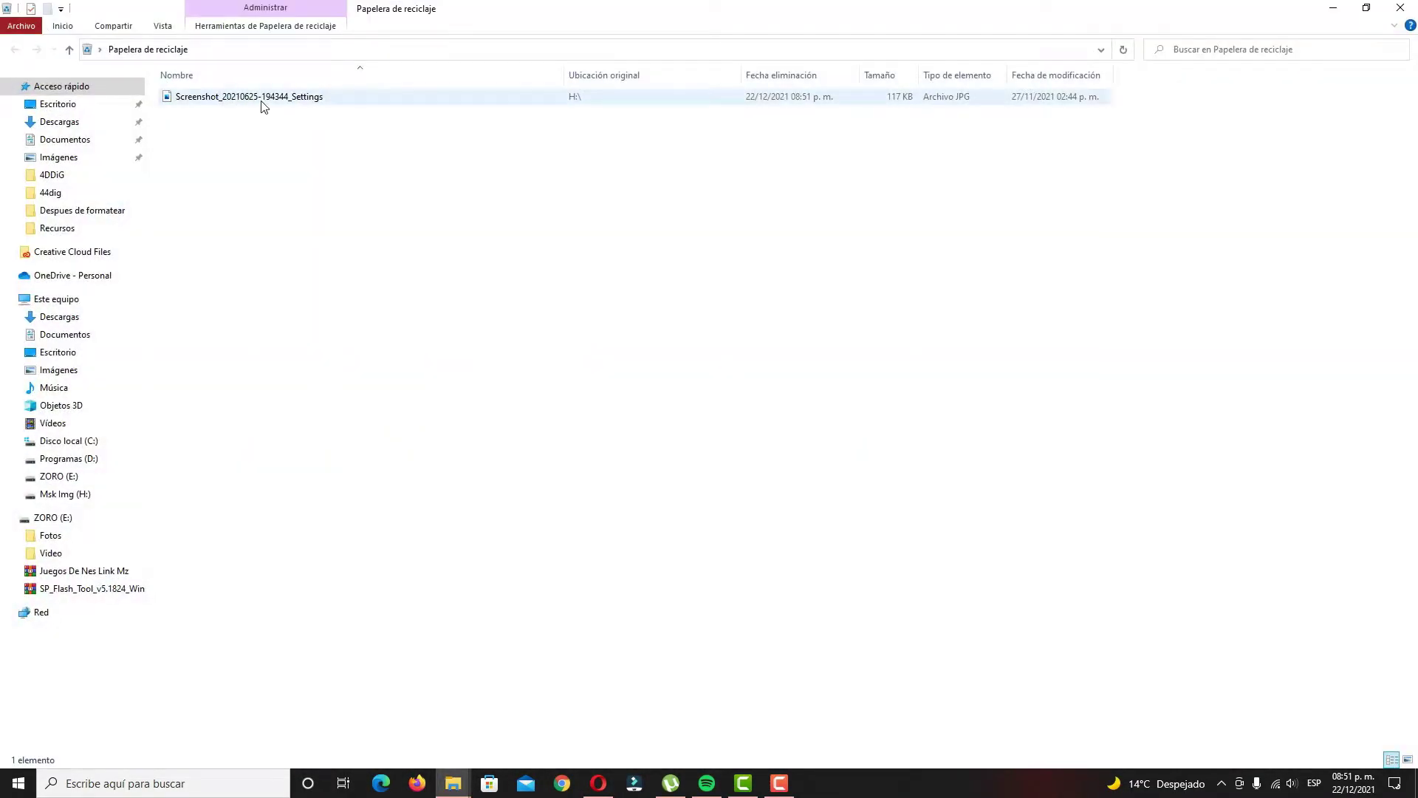
{"action": "right_click", "coordinate": [264, 106]}
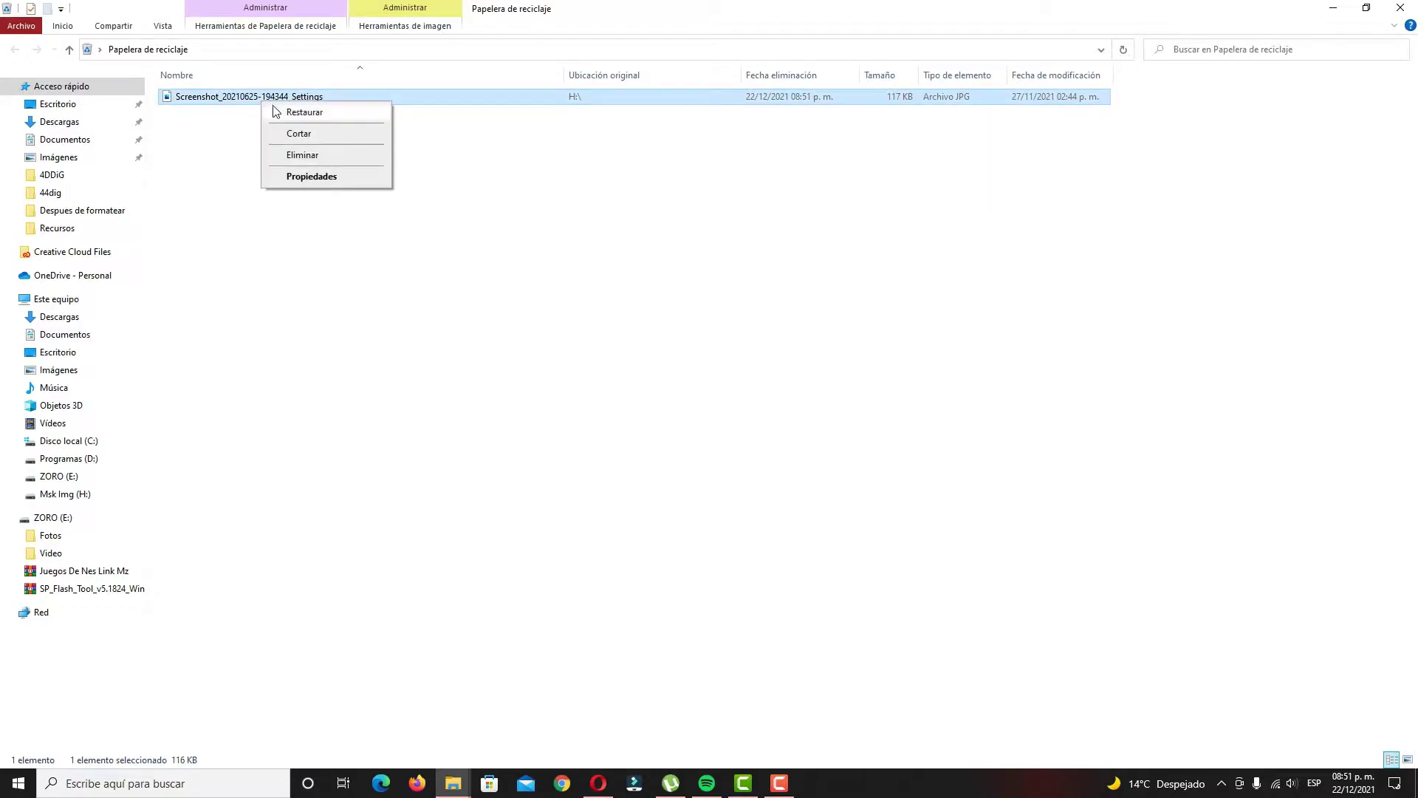
{"action": "left_click", "coordinate": [208, 158]}
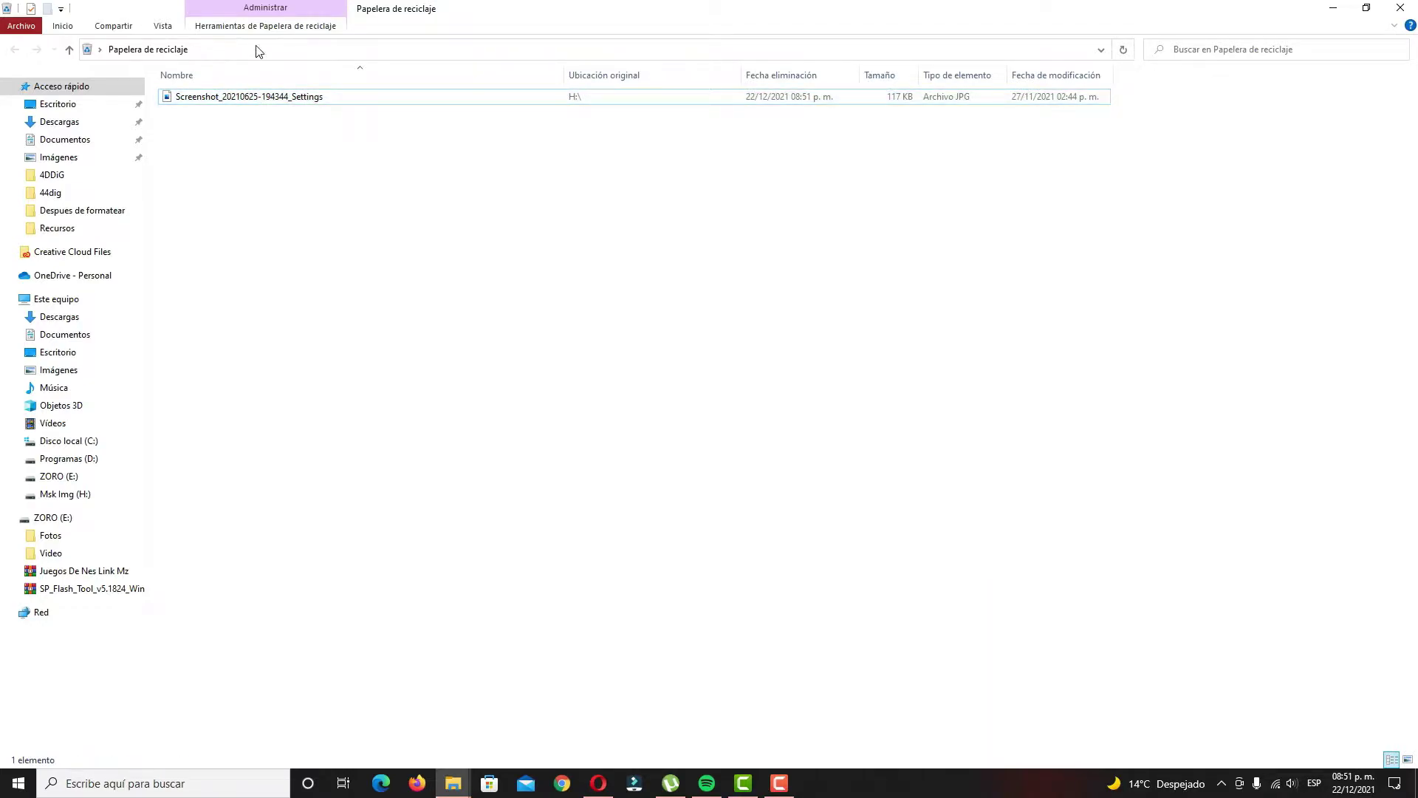
{"action": "left_click", "coordinate": [279, 28]}
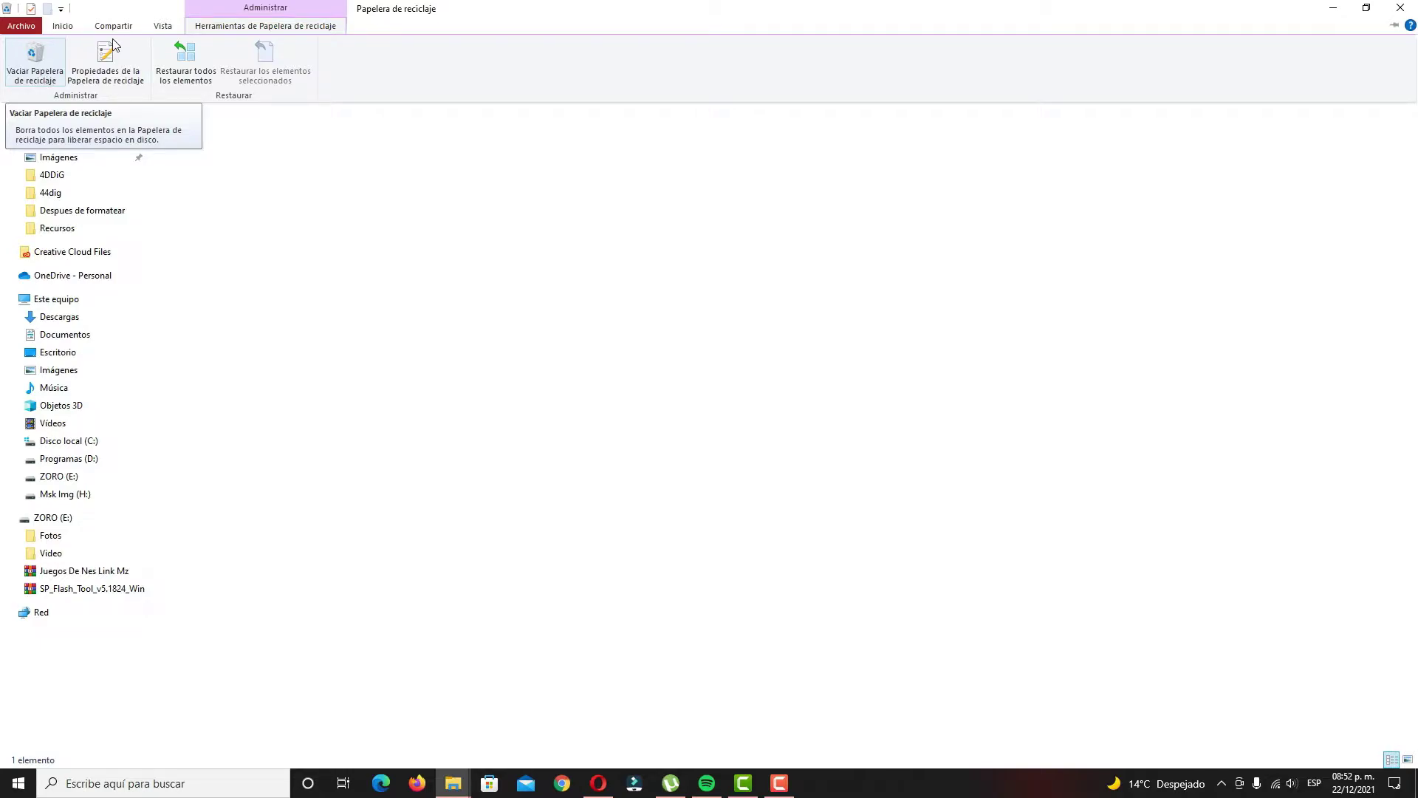
{"action": "left_click", "coordinate": [265, 111]}
{"action": "left_click", "coordinate": [266, 99]}
{"action": "right_click", "coordinate": [266, 99]}
{"action": "left_click", "coordinate": [290, 108]}
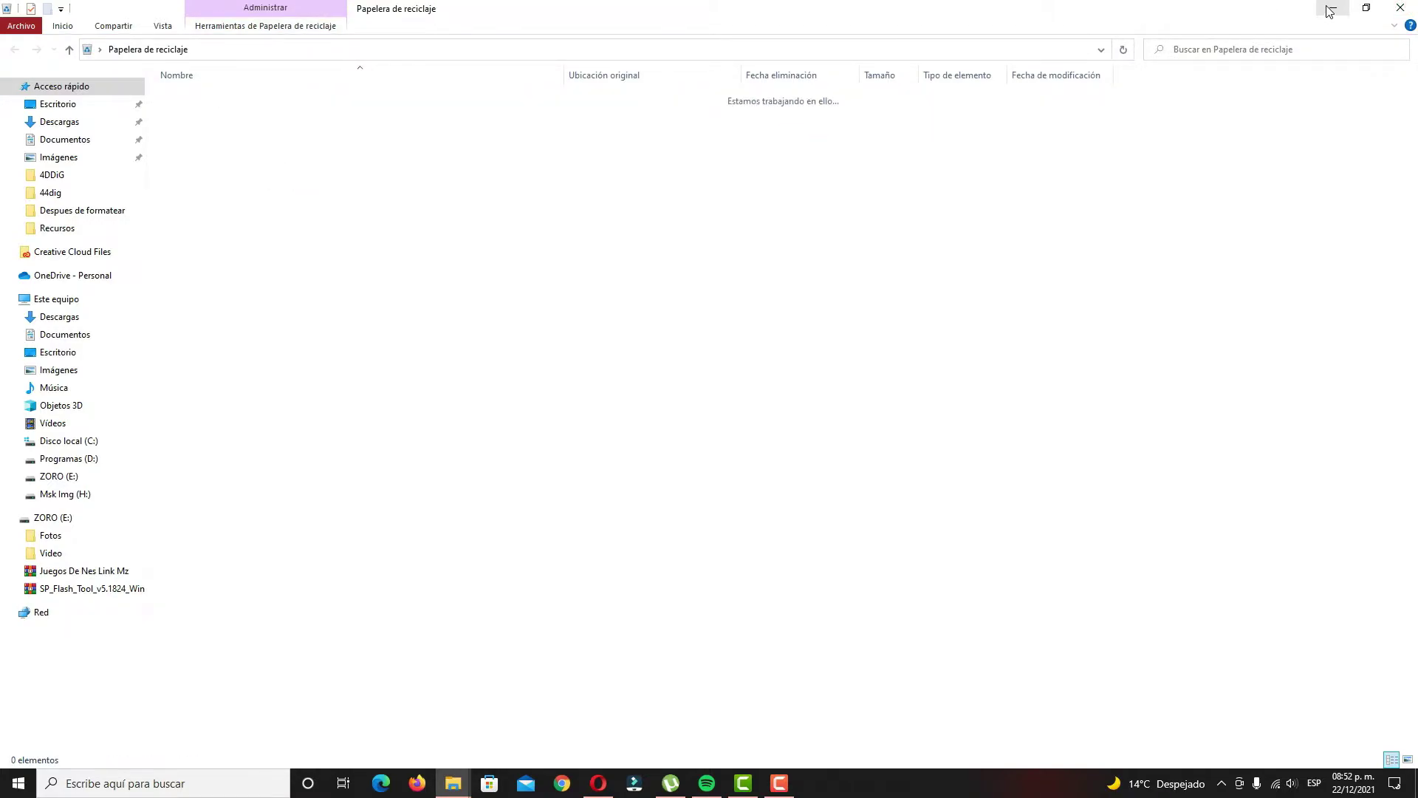
{"action": "left_click", "coordinate": [1330, 10]}
Step: Return to the Msk Img (H:) drive and check it for the restored screenshot image
{"action": "left_click", "coordinate": [459, 739]}
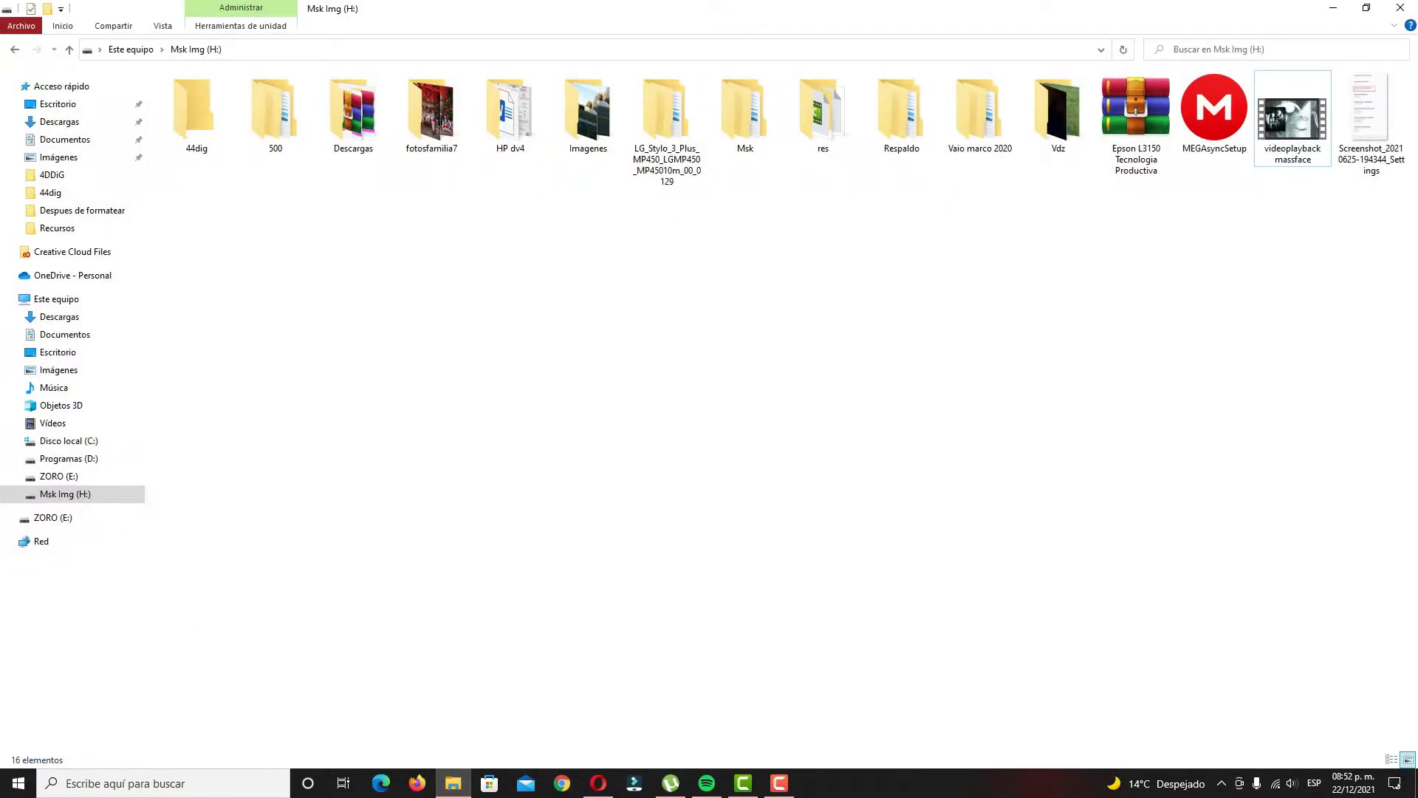
{"action": "left_click", "coordinate": [1370, 138]}
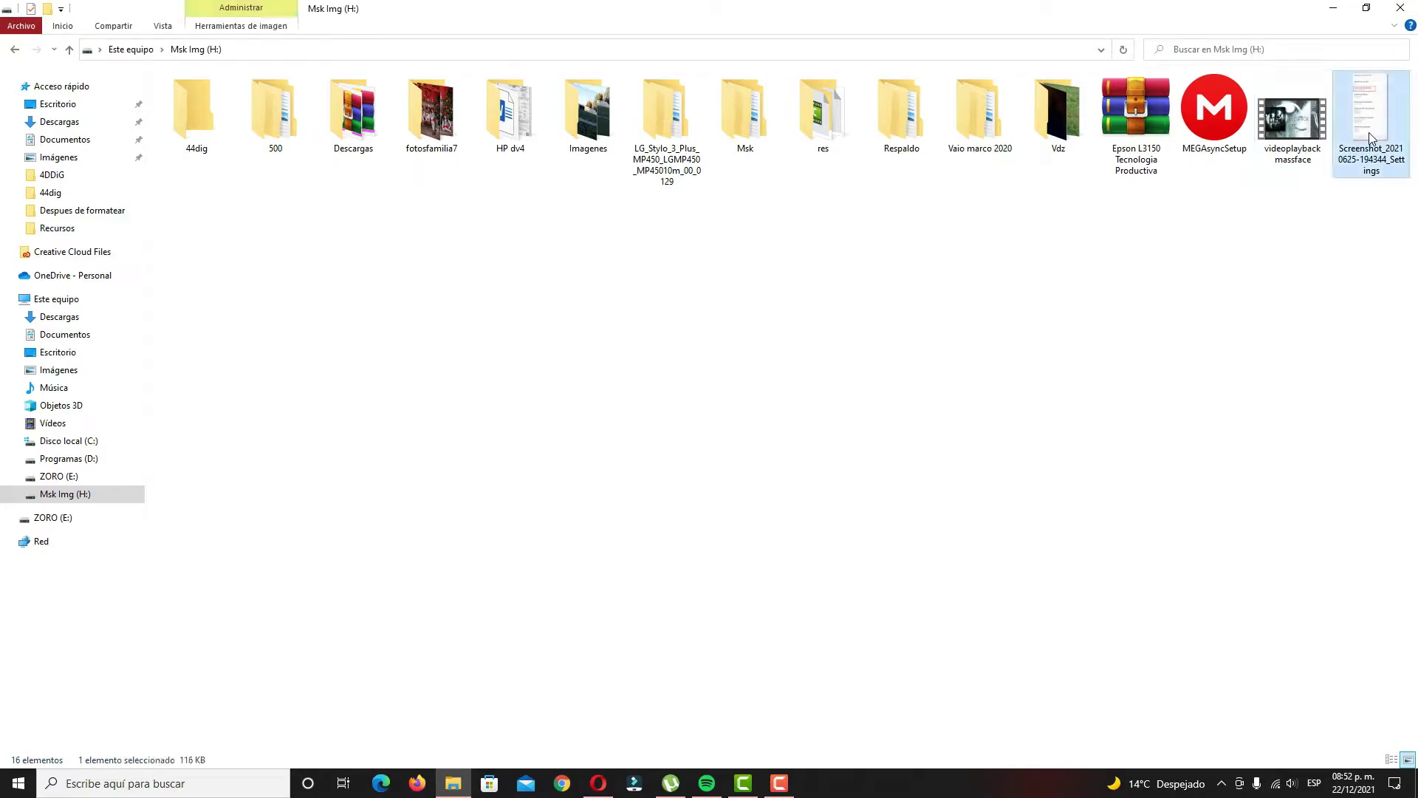
{"action": "left_click", "coordinate": [1083, 339]}
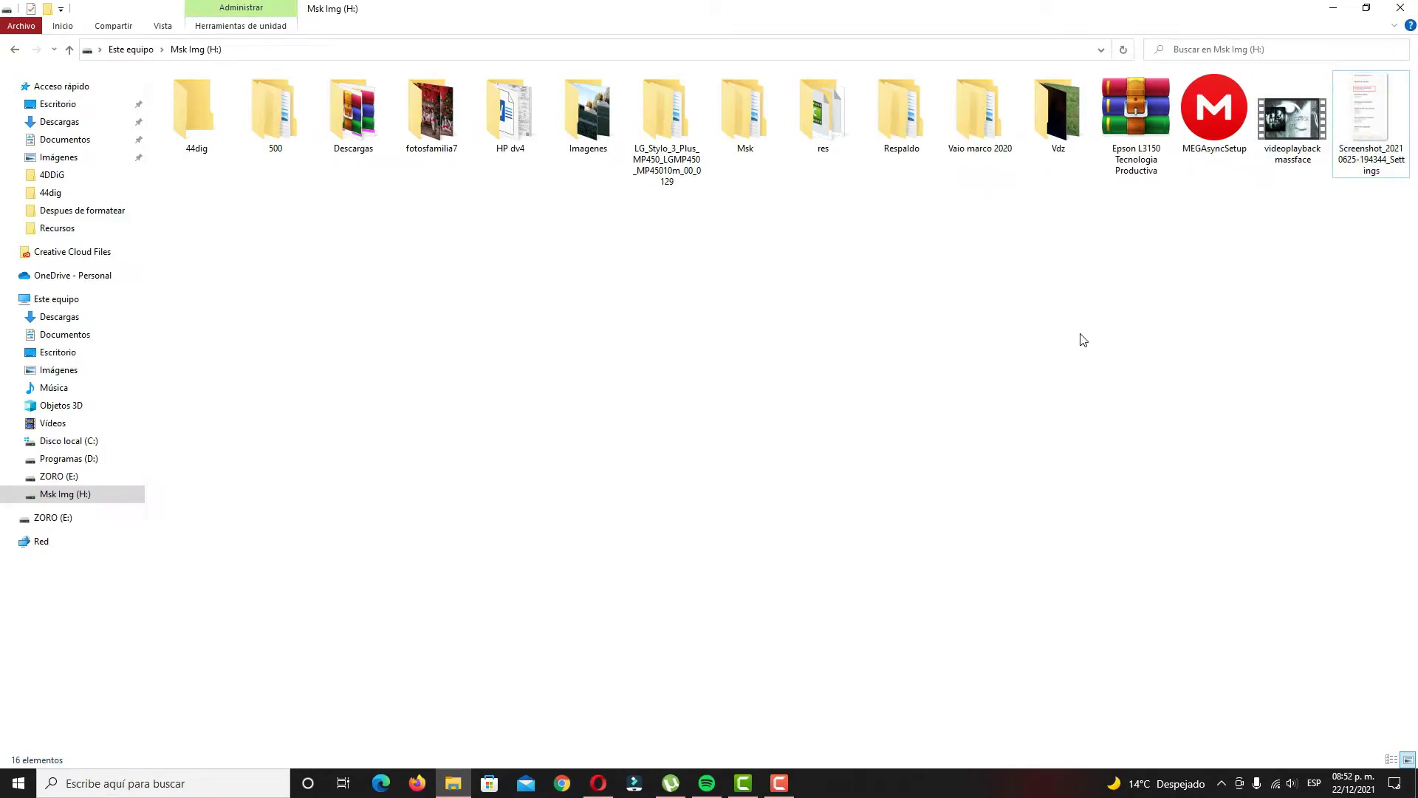
{"action": "left_click", "coordinate": [1372, 127]}
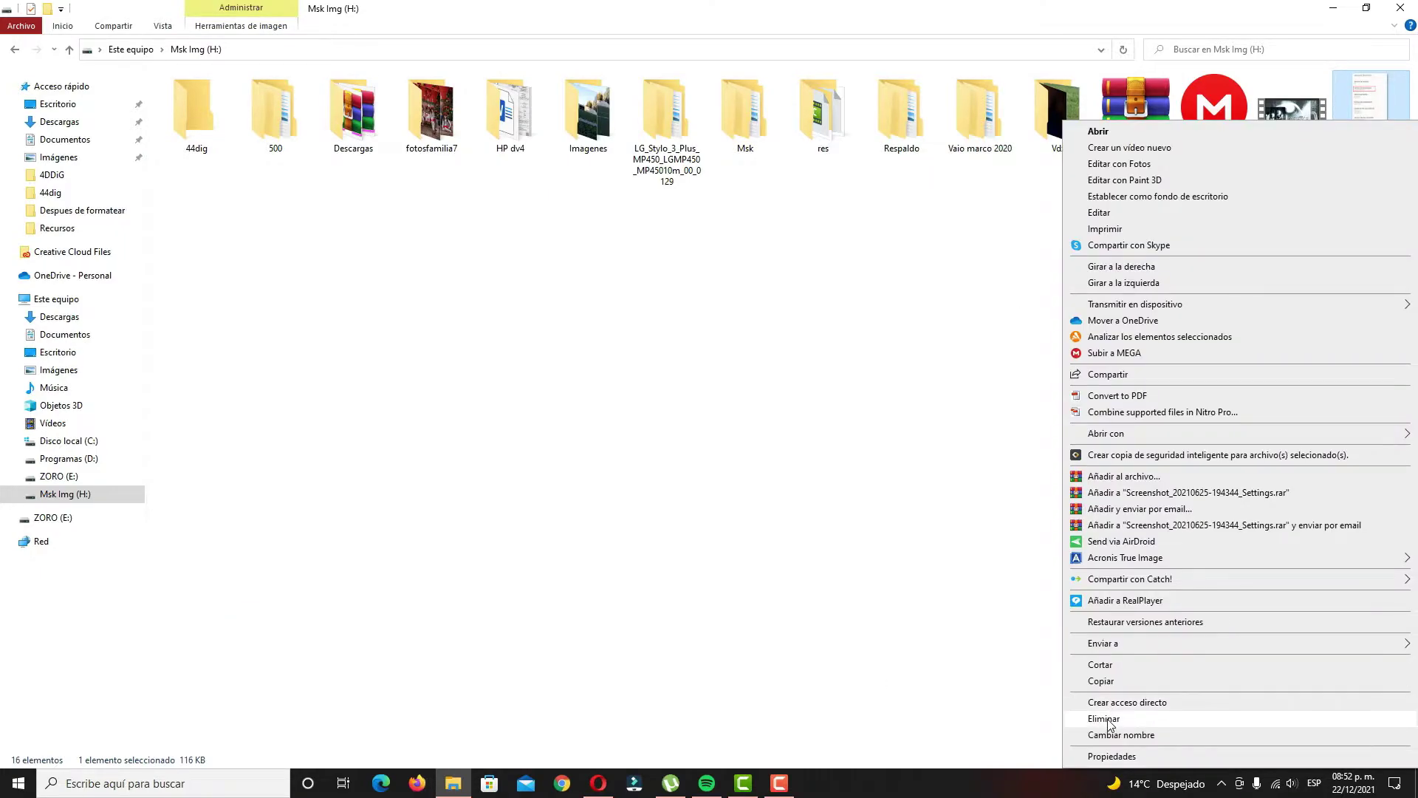
{"action": "left_click", "coordinate": [1107, 716]}
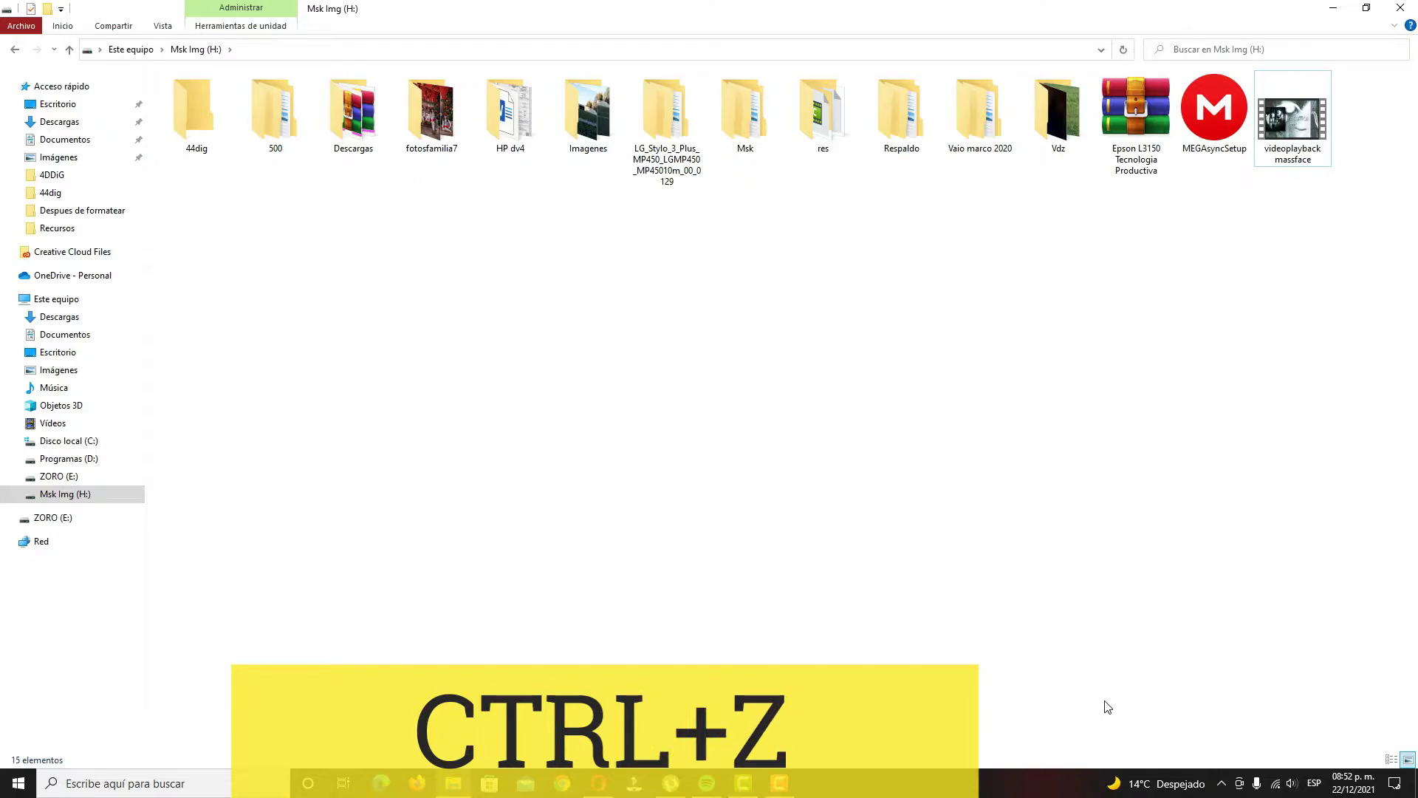
{"action": "key", "text": "ctrl+z"}
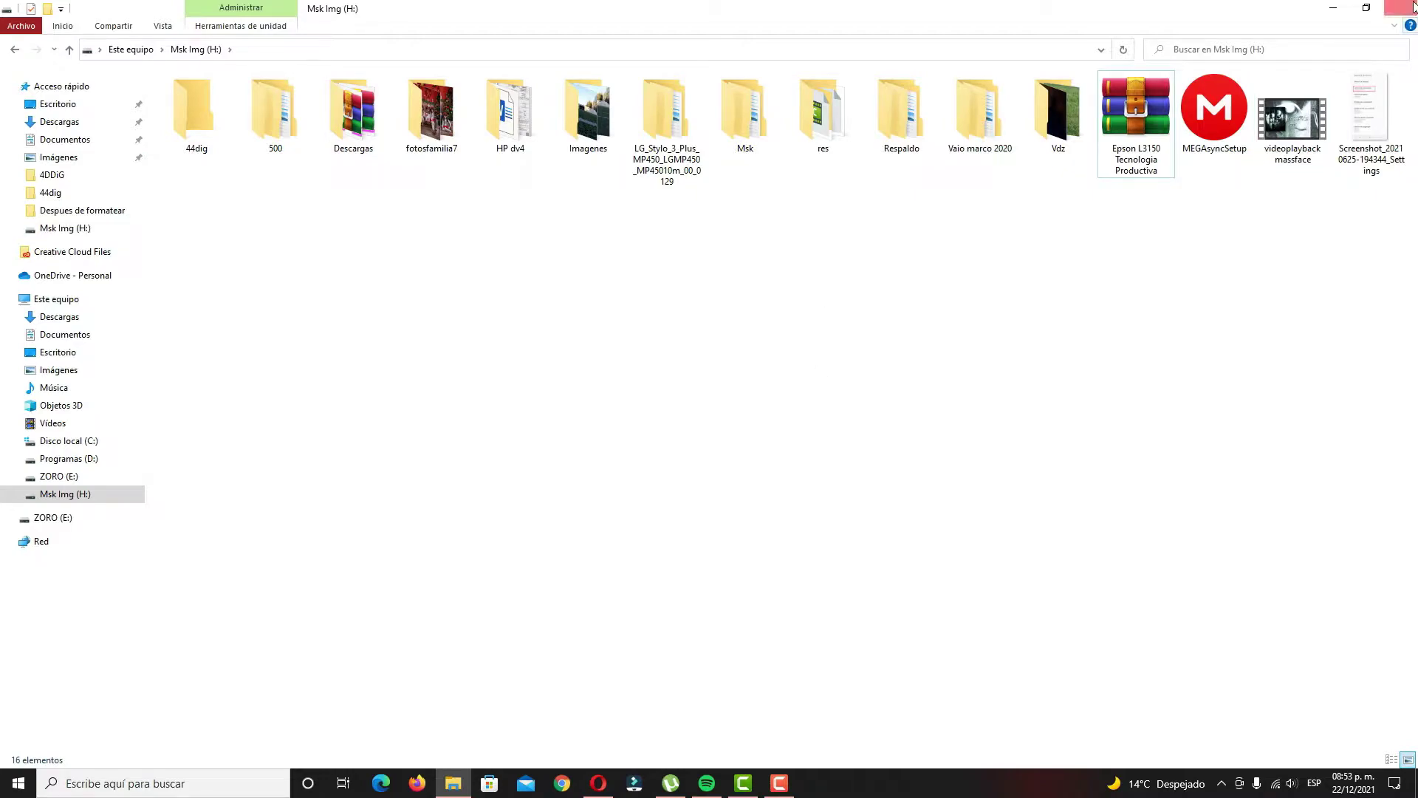
Step: Go back to Este equipo and open the ZORO (E:) drive
{"action": "left_click", "coordinate": [56, 298]}
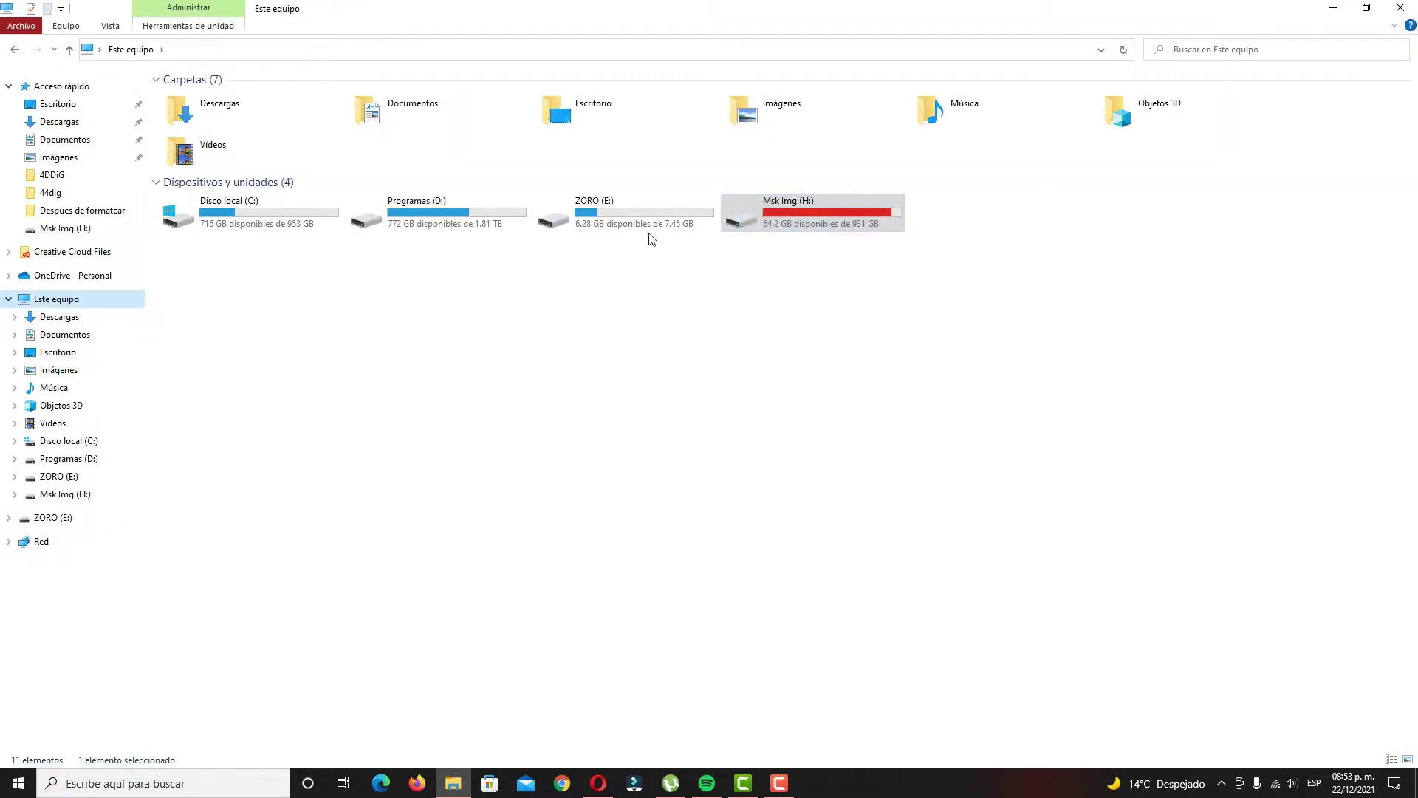
{"action": "double_click", "coordinate": [594, 221]}
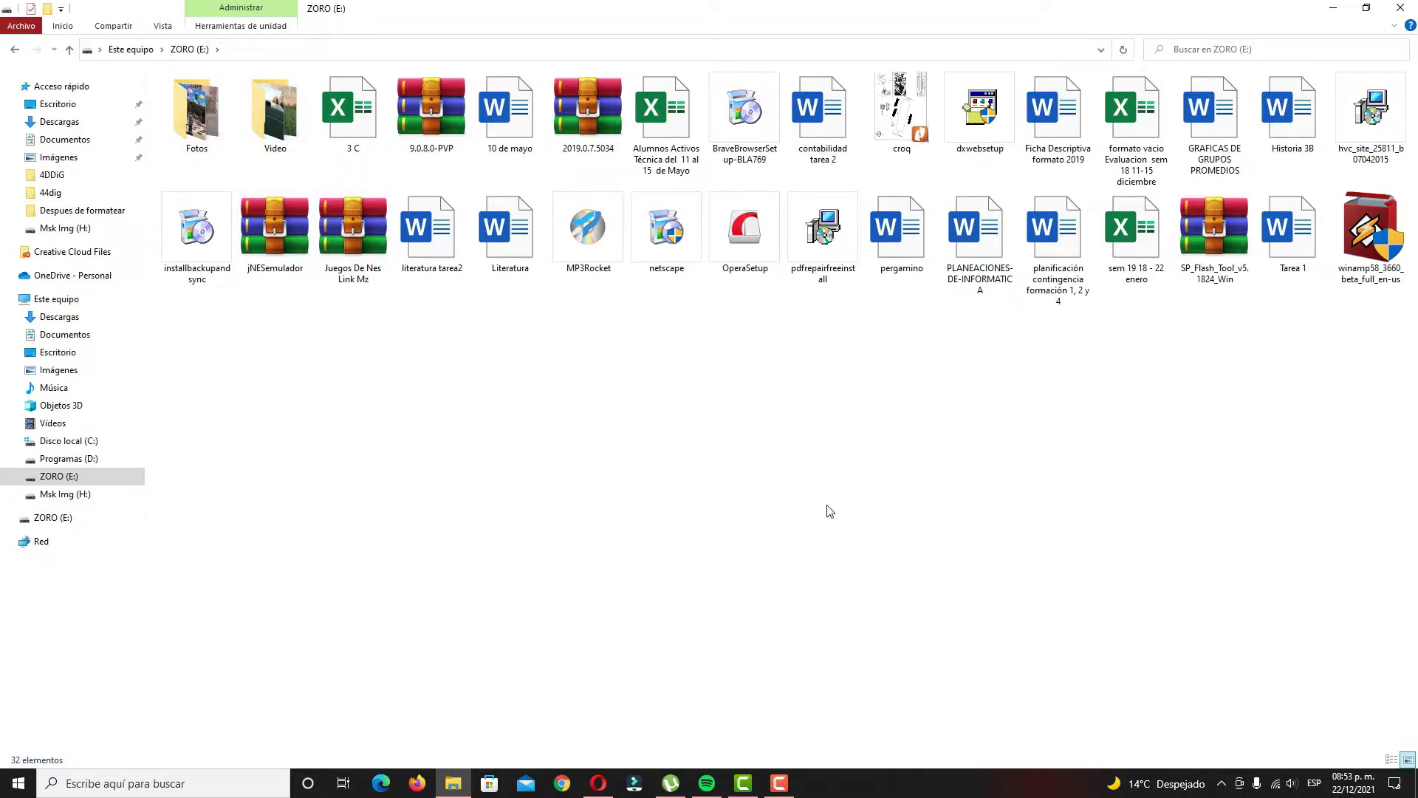
Step: Permanently delete the pergamino Word document from the ZORO (E:) drive, with the folder window restored to a smaller size
{"action": "right_click", "coordinate": [907, 222]}
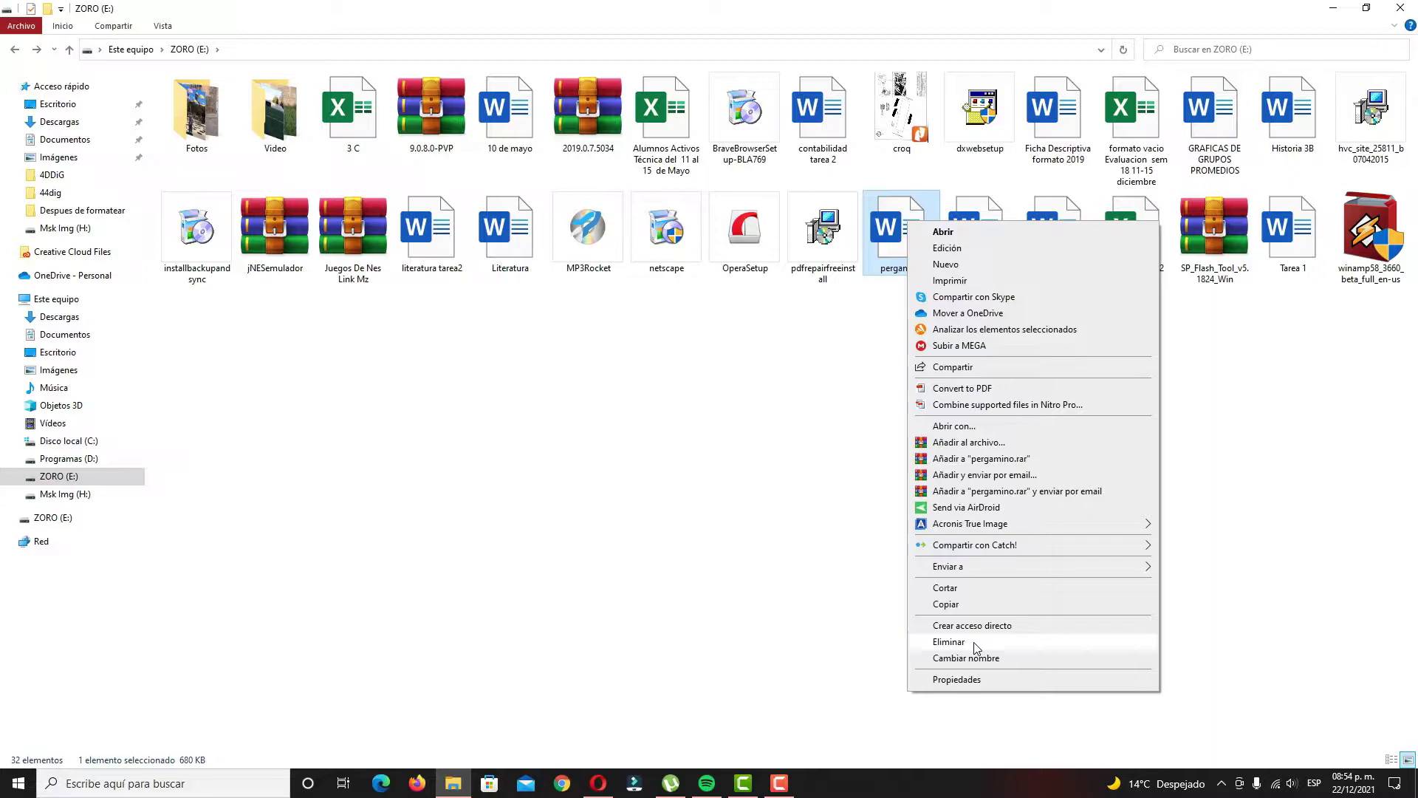
{"action": "left_click", "coordinate": [974, 643]}
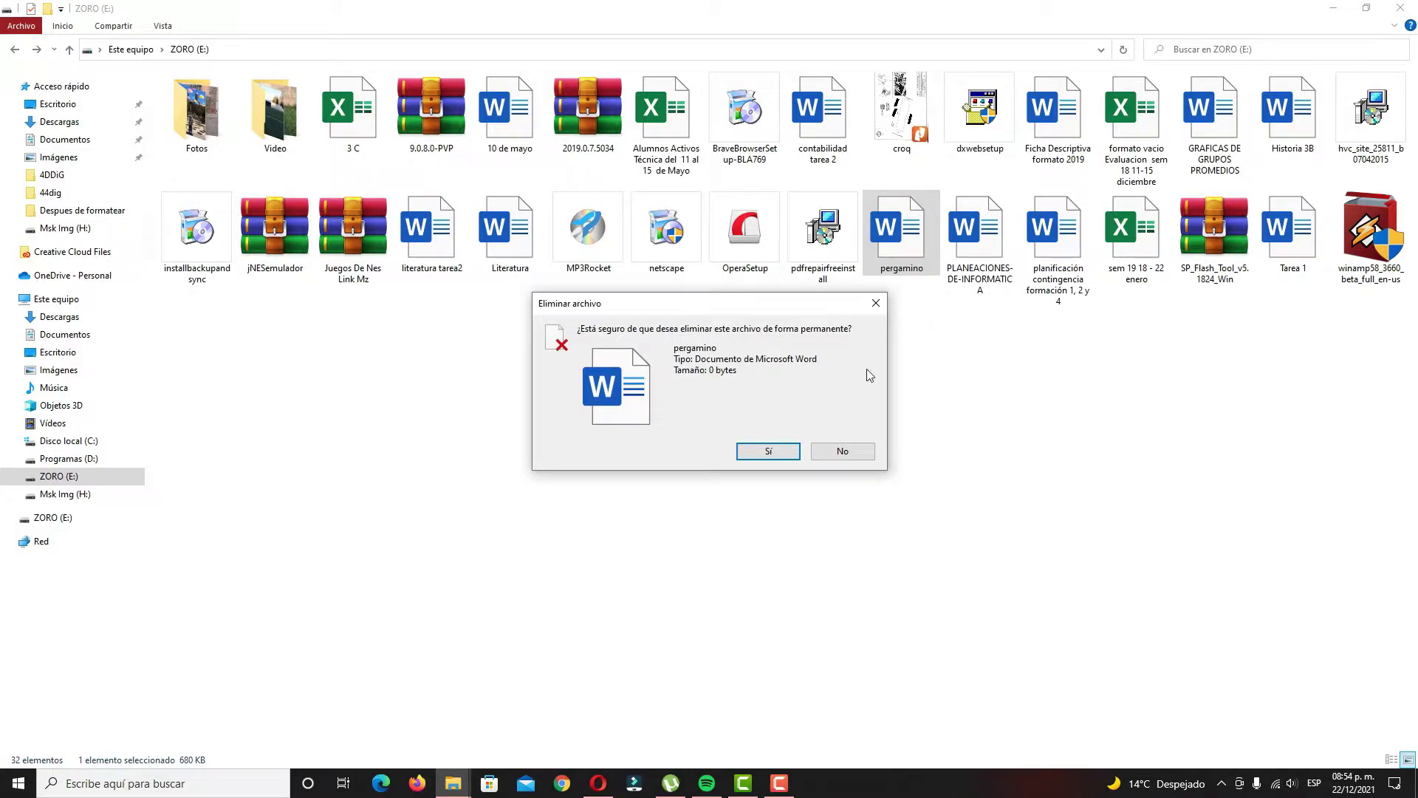
{"action": "left_click", "coordinate": [1366, 8]}
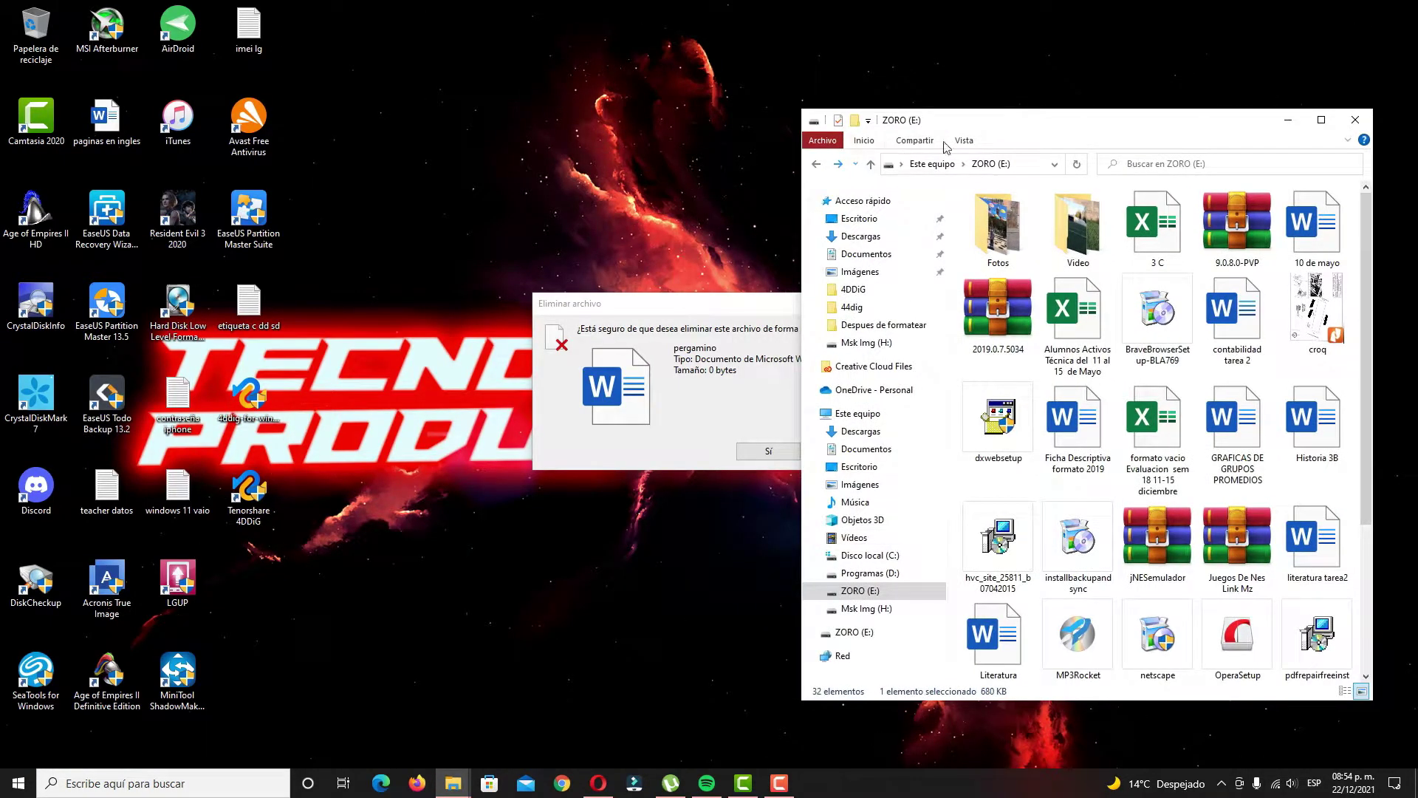
{"action": "left_click", "coordinate": [41, 40]}
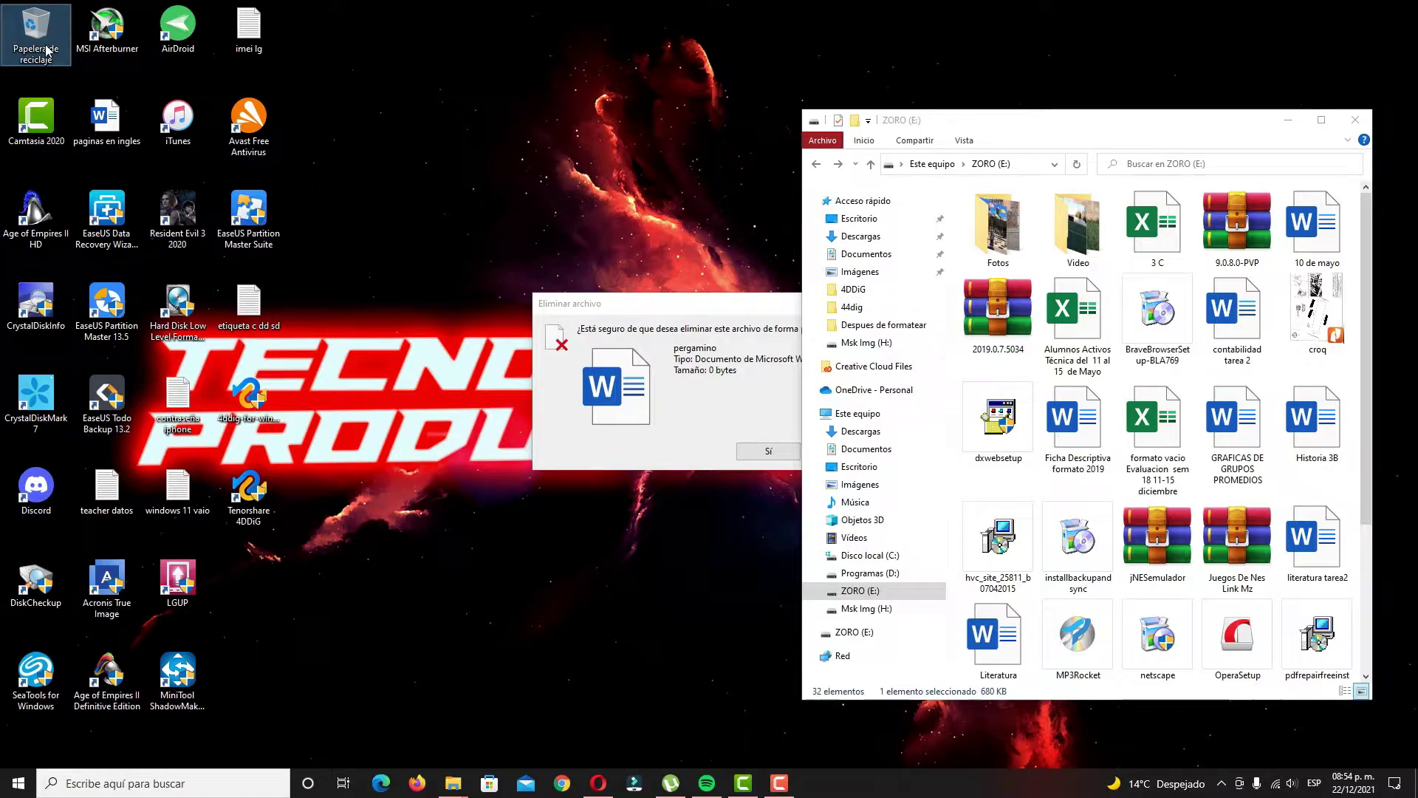
{"action": "left_click", "coordinate": [753, 343]}
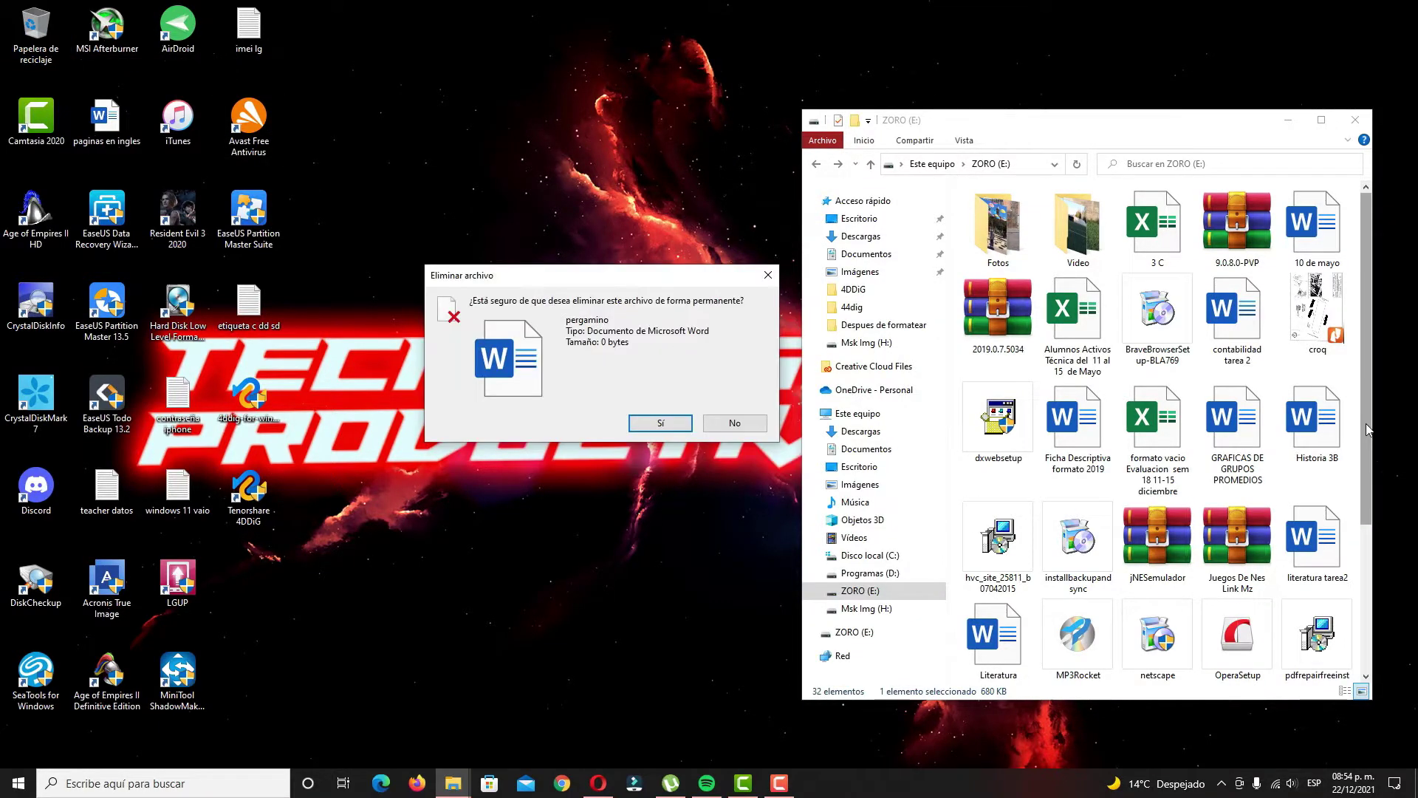
{"action": "scroll", "coordinate": [992, 500], "scroll_direction": "down", "scroll_amount": 3}
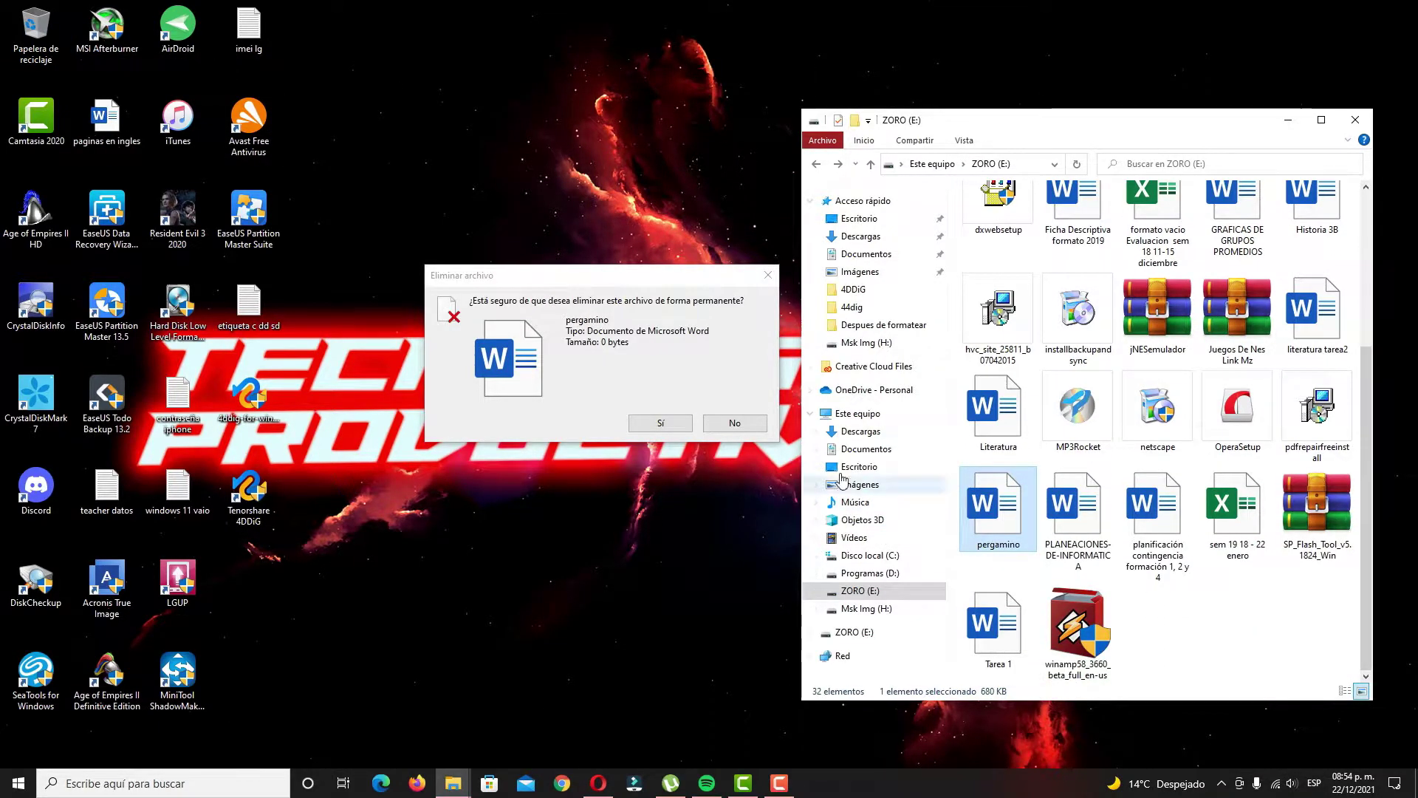
{"action": "left_click", "coordinate": [659, 423]}
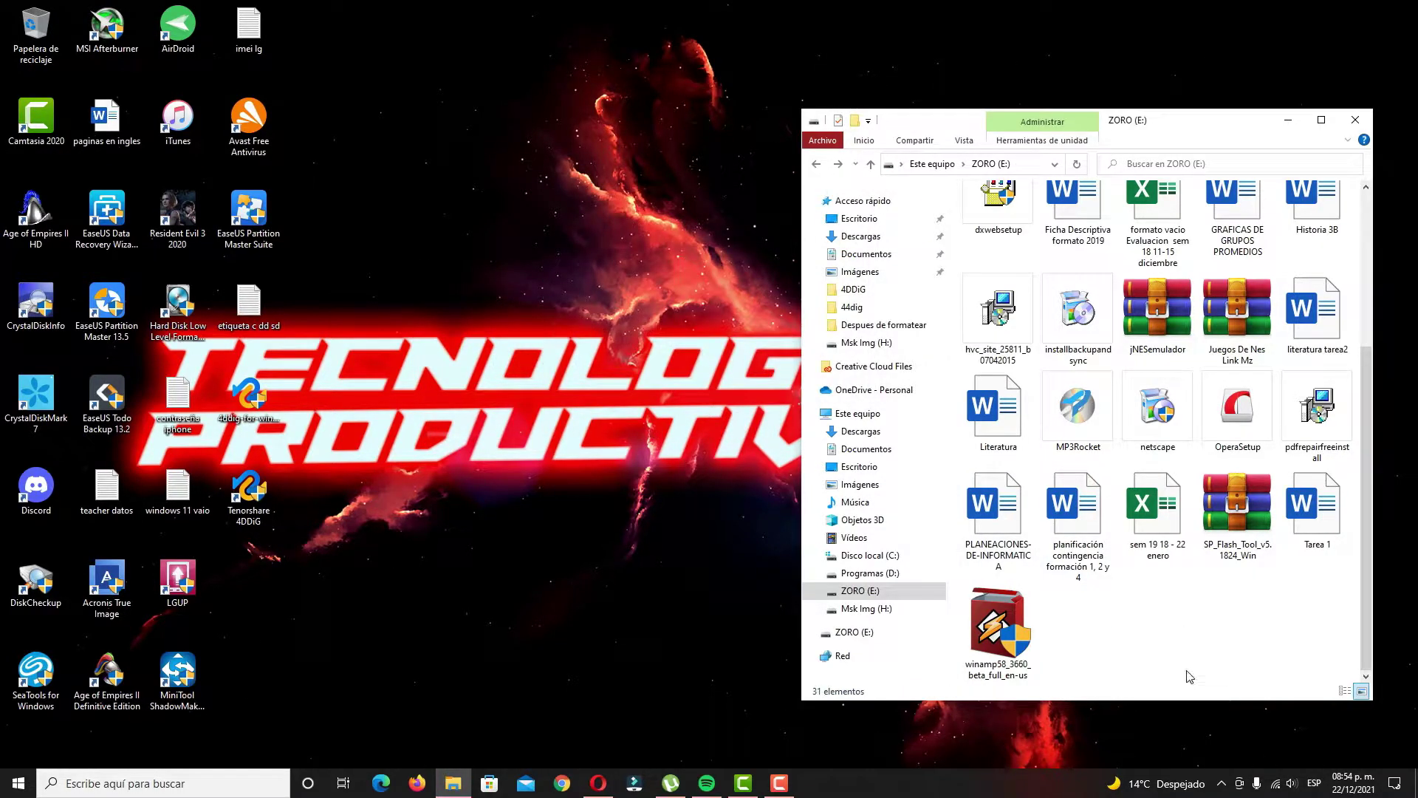
Step: Check the recycle bin for the deleted pergamino document and close the bin's window
{"action": "double_click", "coordinate": [46, 29]}
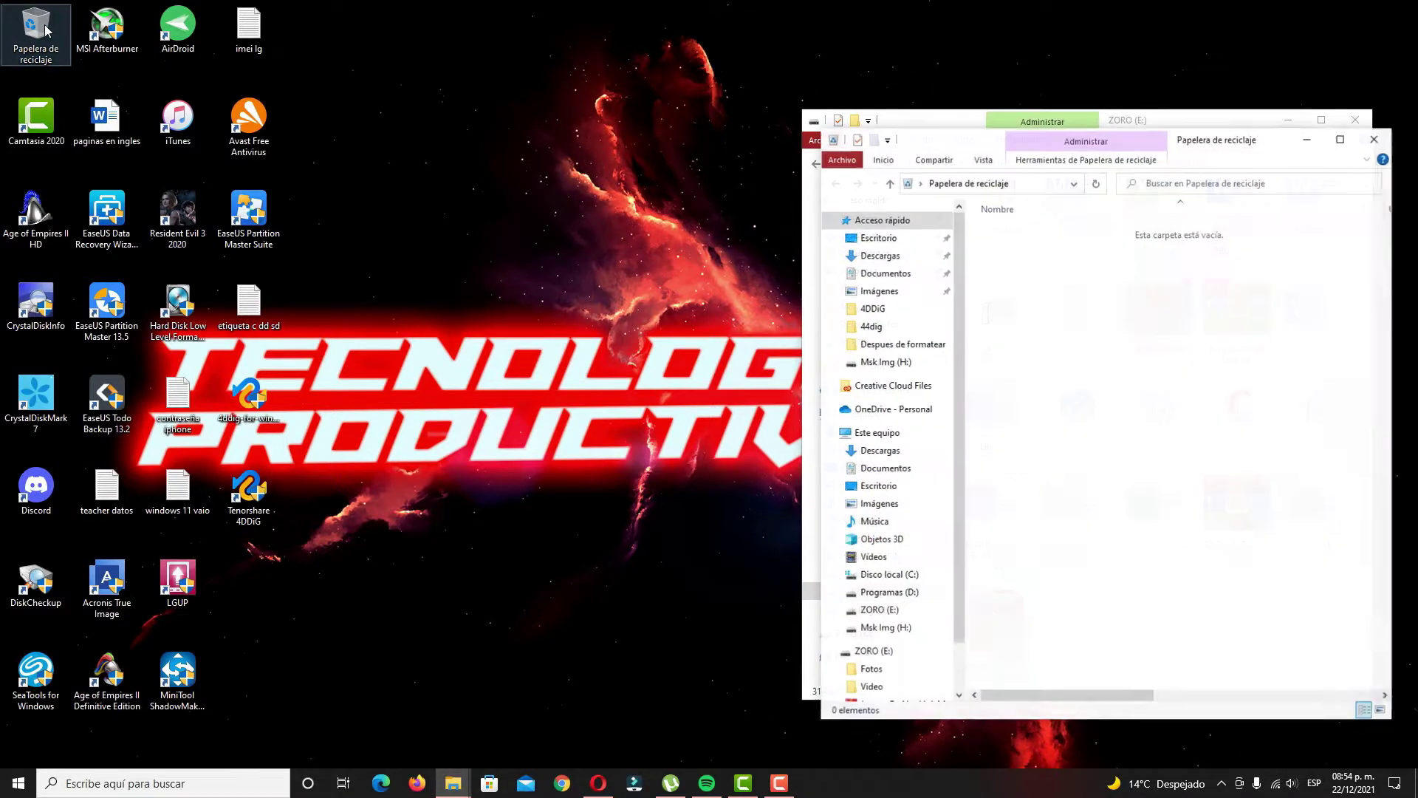
{"action": "left_click_drag", "start_coordinate": [1313, 151], "coordinate": [713, 79]}
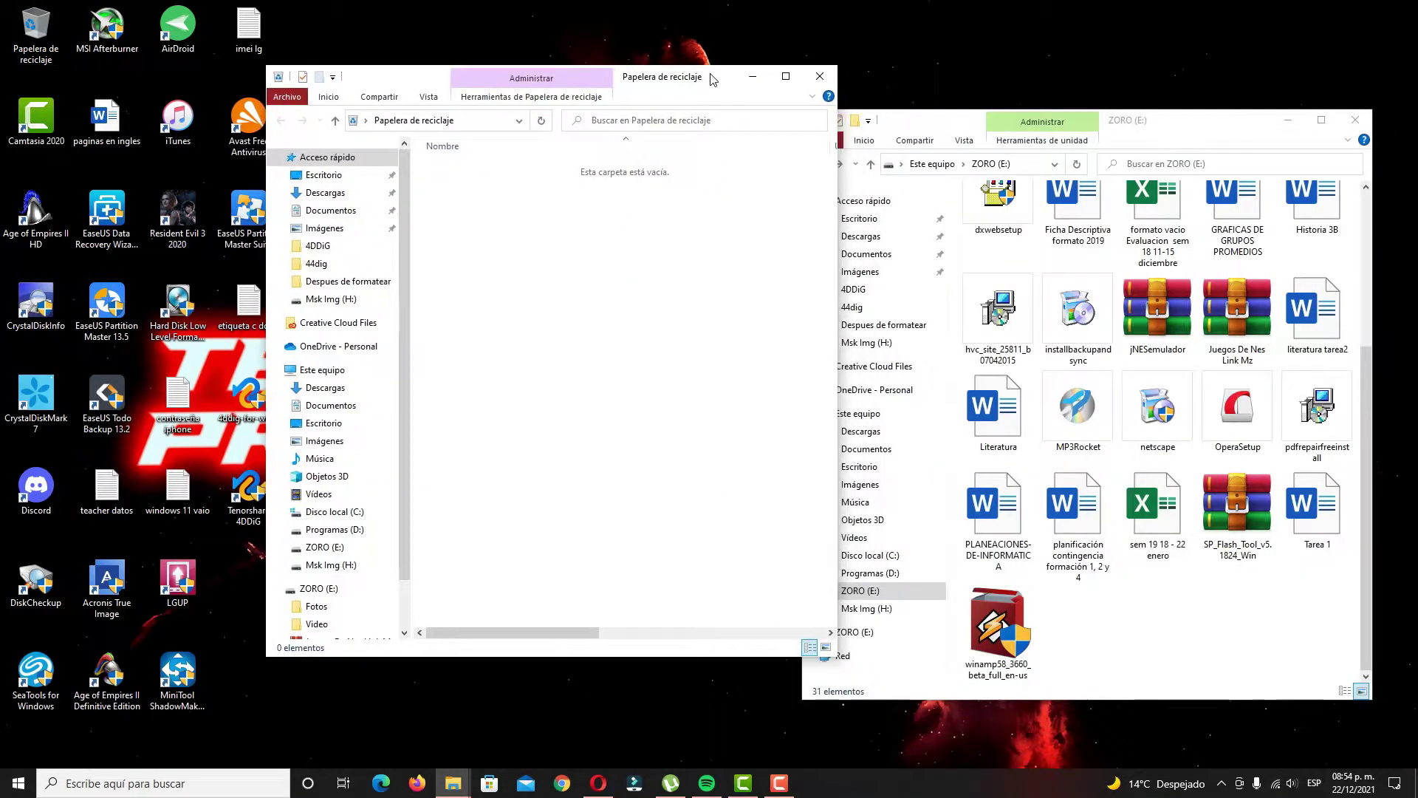
{"action": "left_click", "coordinate": [819, 77]}
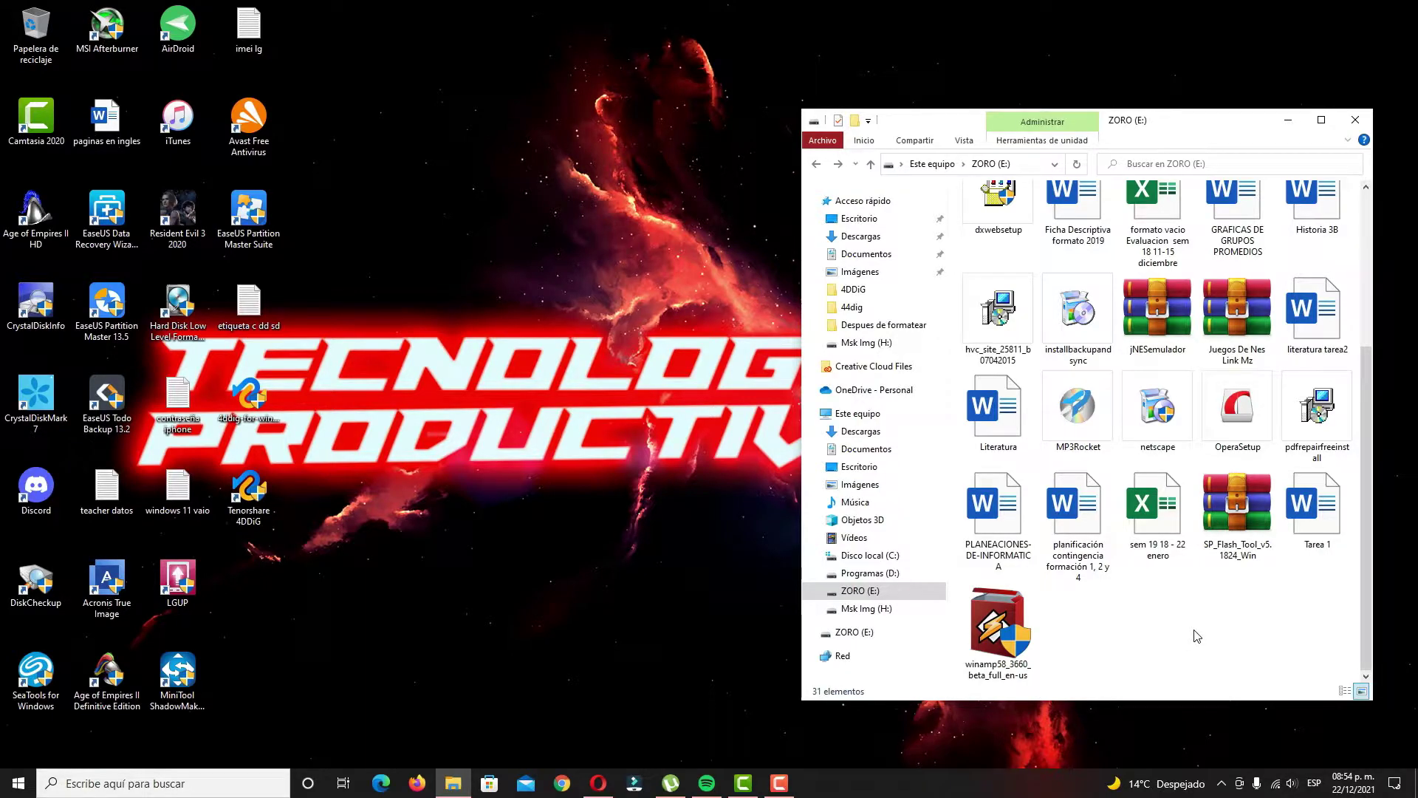
Step: Send the 4ddig-for-windows installer from the desktop to the recycle bin and empty the bin
{"action": "left_click", "coordinate": [258, 391]}
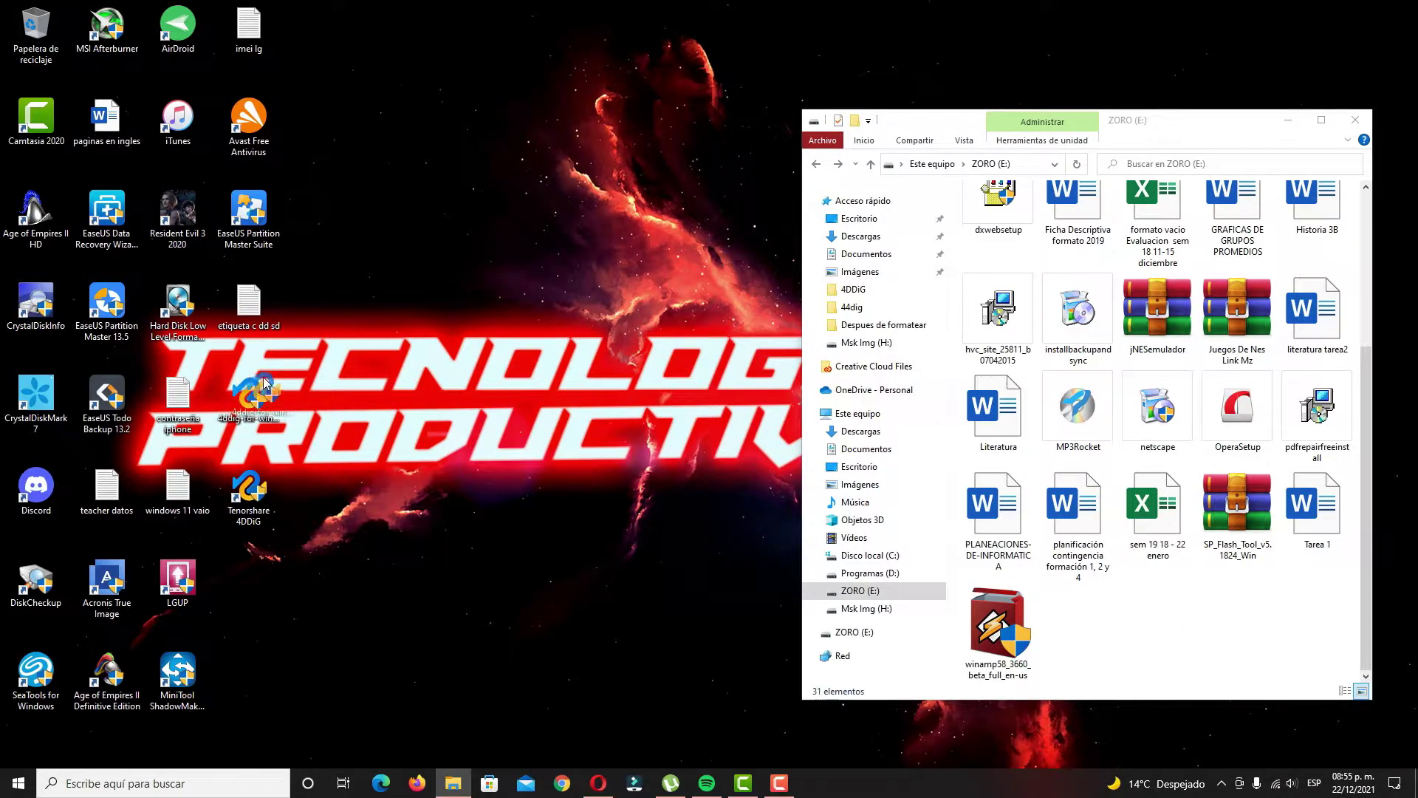
{"action": "left_click_drag", "start_coordinate": [260, 391], "coordinate": [36, 30]}
{"action": "right_click", "coordinate": [36, 29]}
{"action": "left_click", "coordinate": [111, 51]}
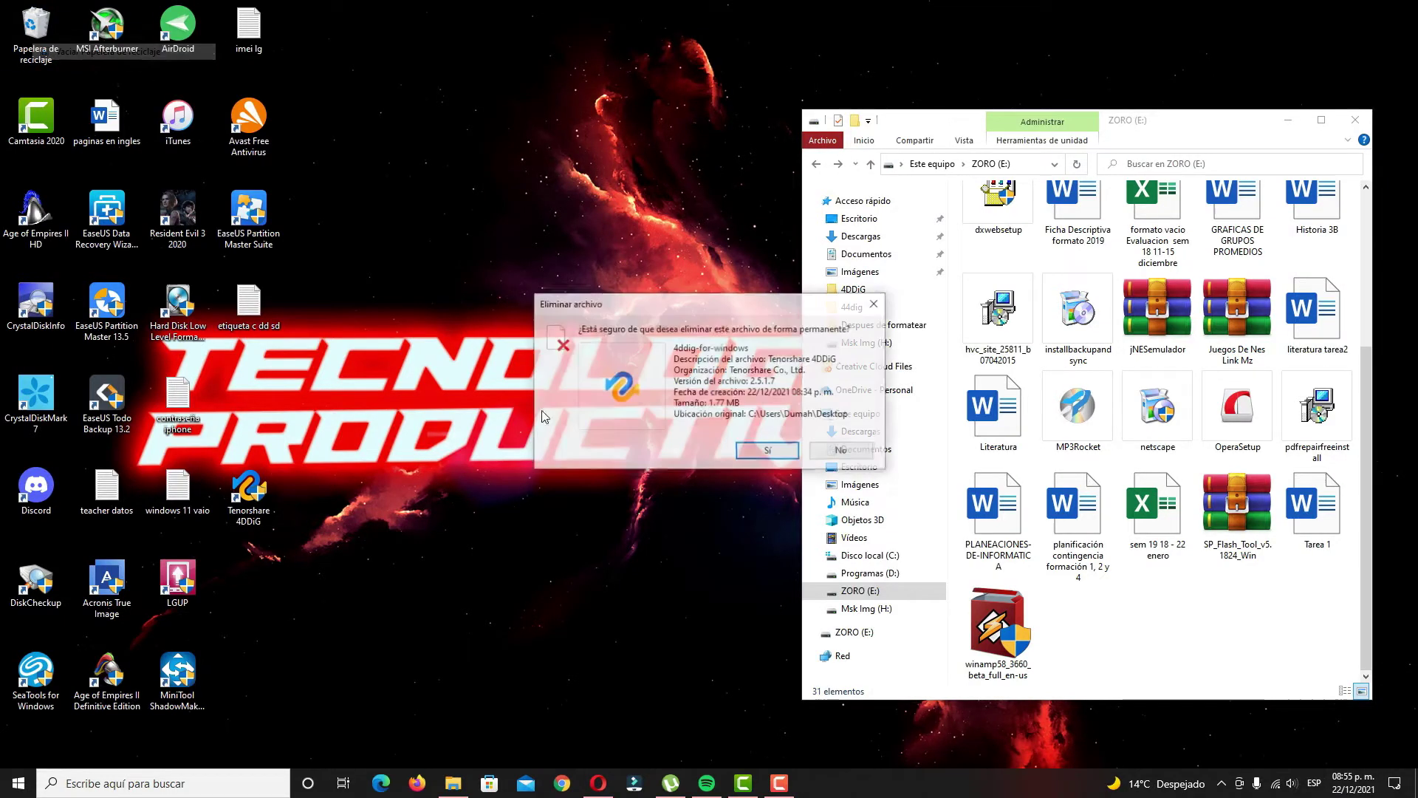
{"action": "left_click", "coordinate": [766, 449]}
Step: Move the Tenorshare 4DDiG shortcut into the freed spot on the desktop, launch the program and reposition its window
{"action": "left_click_drag", "start_coordinate": [244, 495], "coordinate": [259, 401]}
{"action": "double_click", "coordinate": [251, 402]}
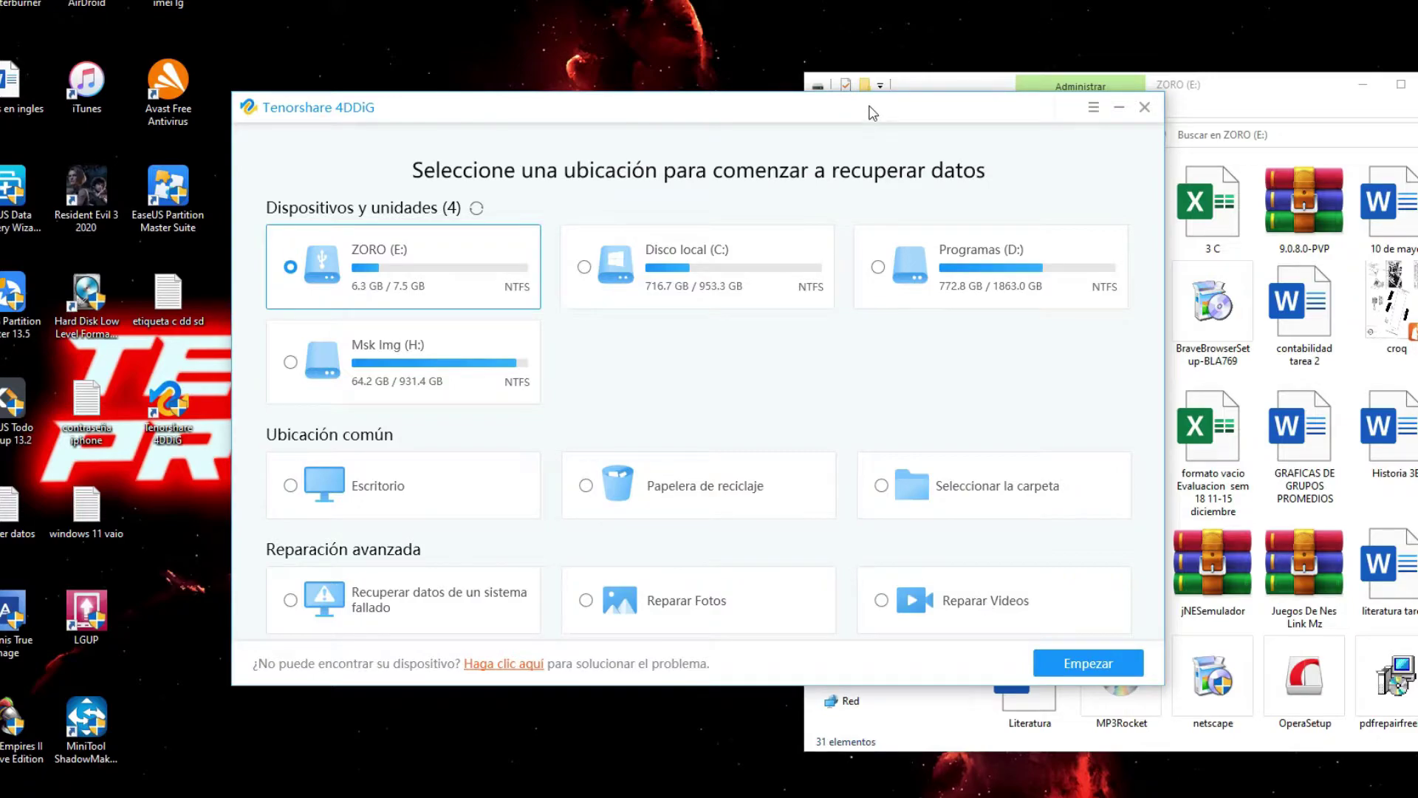
{"action": "left_click_drag", "start_coordinate": [889, 108], "coordinate": [672, 78]}
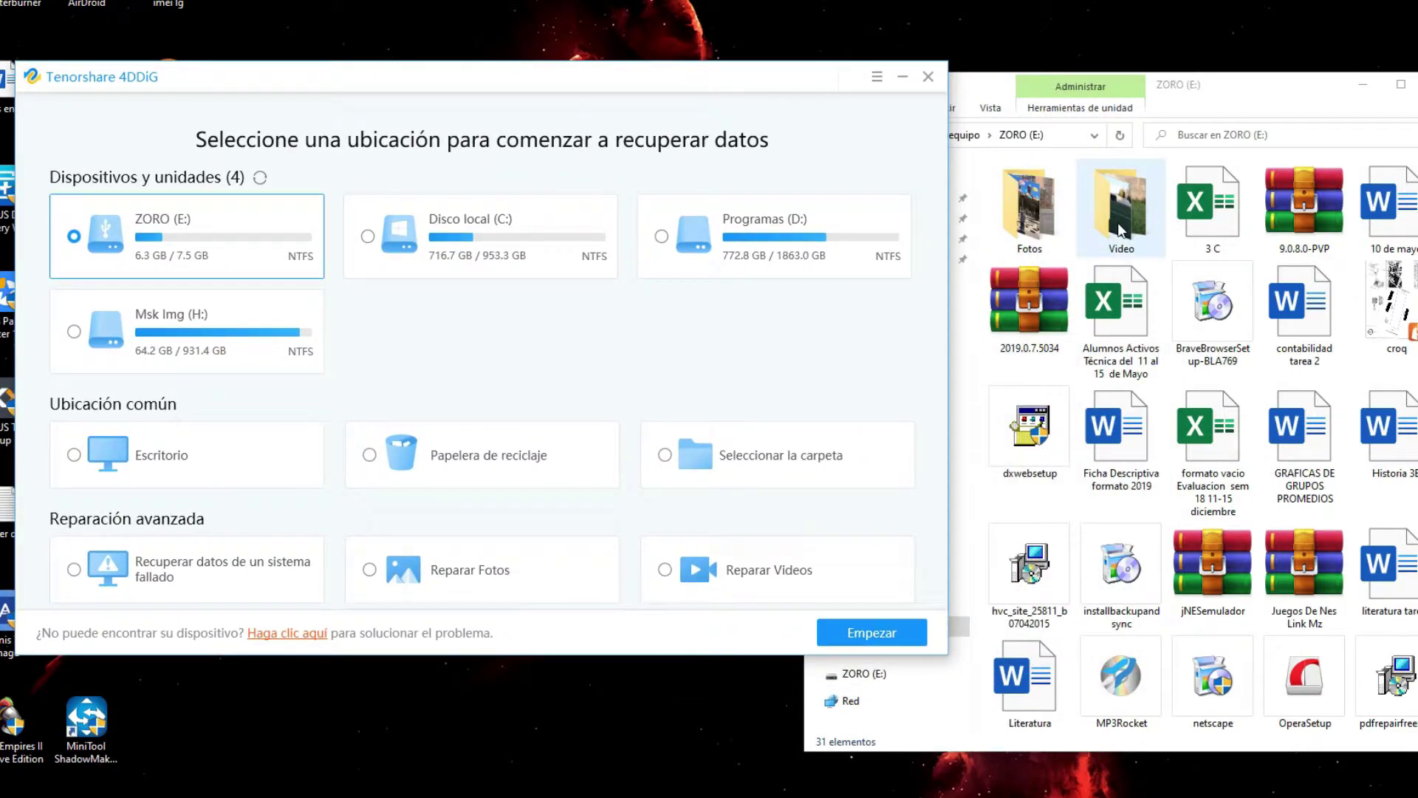
{"action": "left_click_drag", "start_coordinate": [582, 84], "coordinate": [781, 142]}
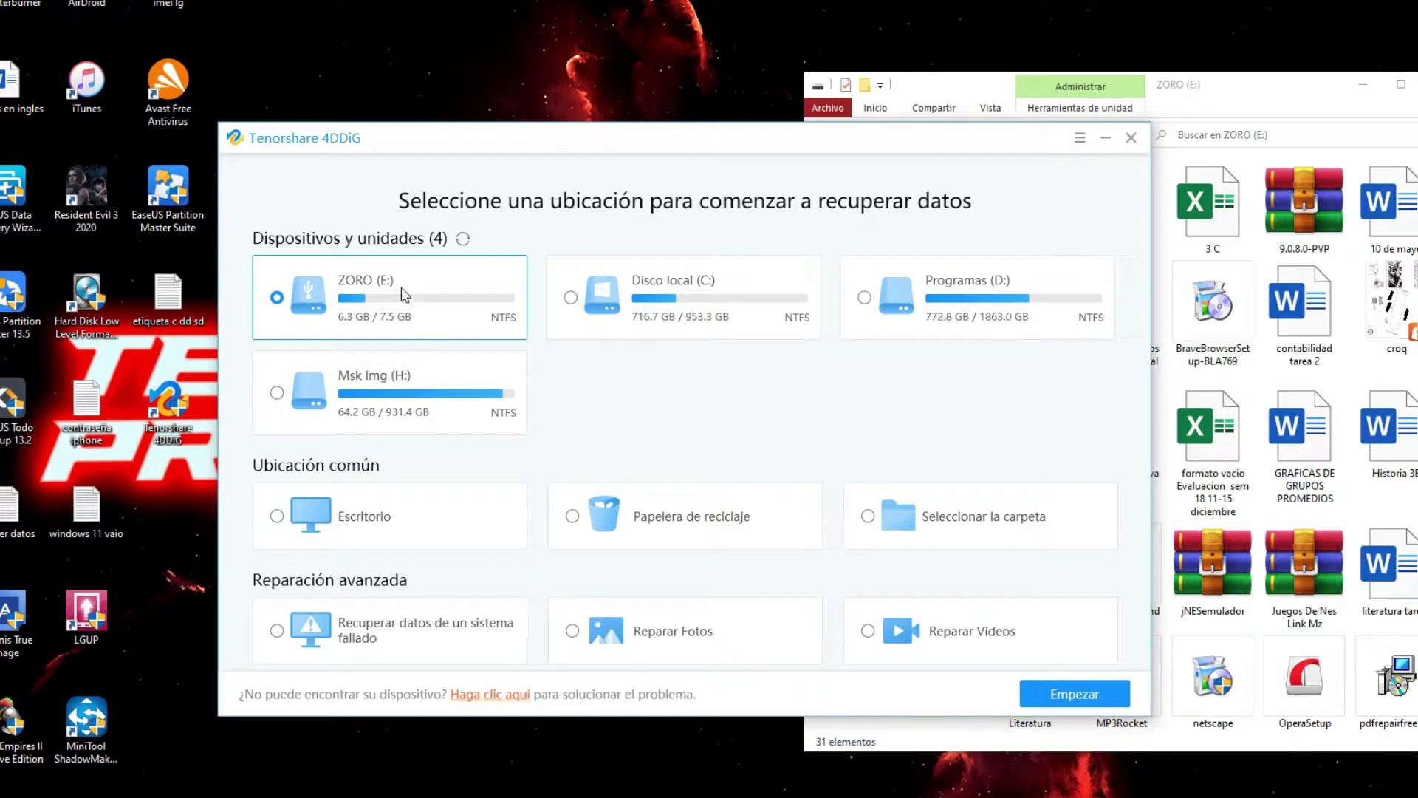
Step: Minimize the ZORO (E:) folder window, scan the ZORO (E:) drive for recoverable files and dismiss the search tips
{"action": "left_click", "coordinate": [1323, 89]}
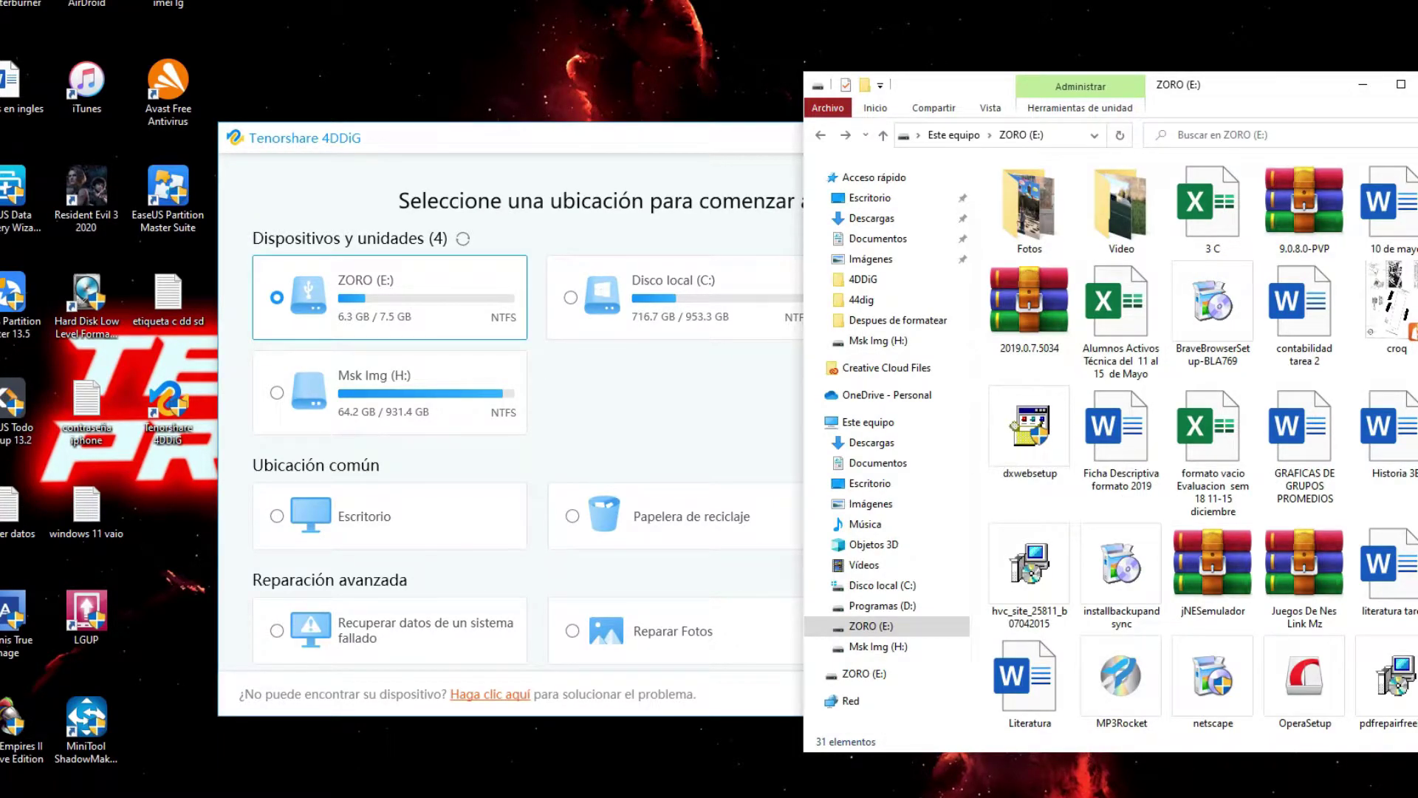
{"action": "left_click", "coordinate": [1363, 84]}
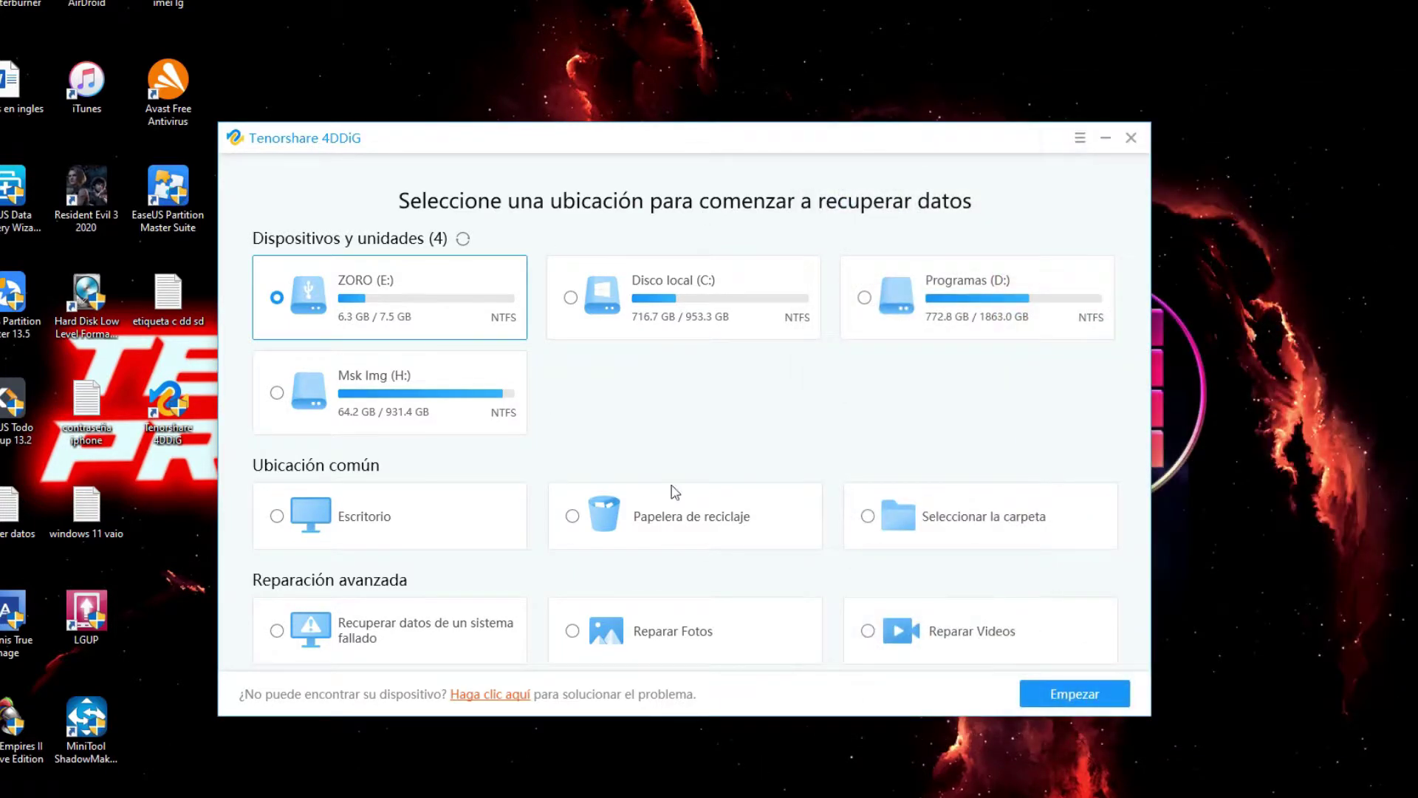
{"action": "left_click", "coordinate": [1088, 698]}
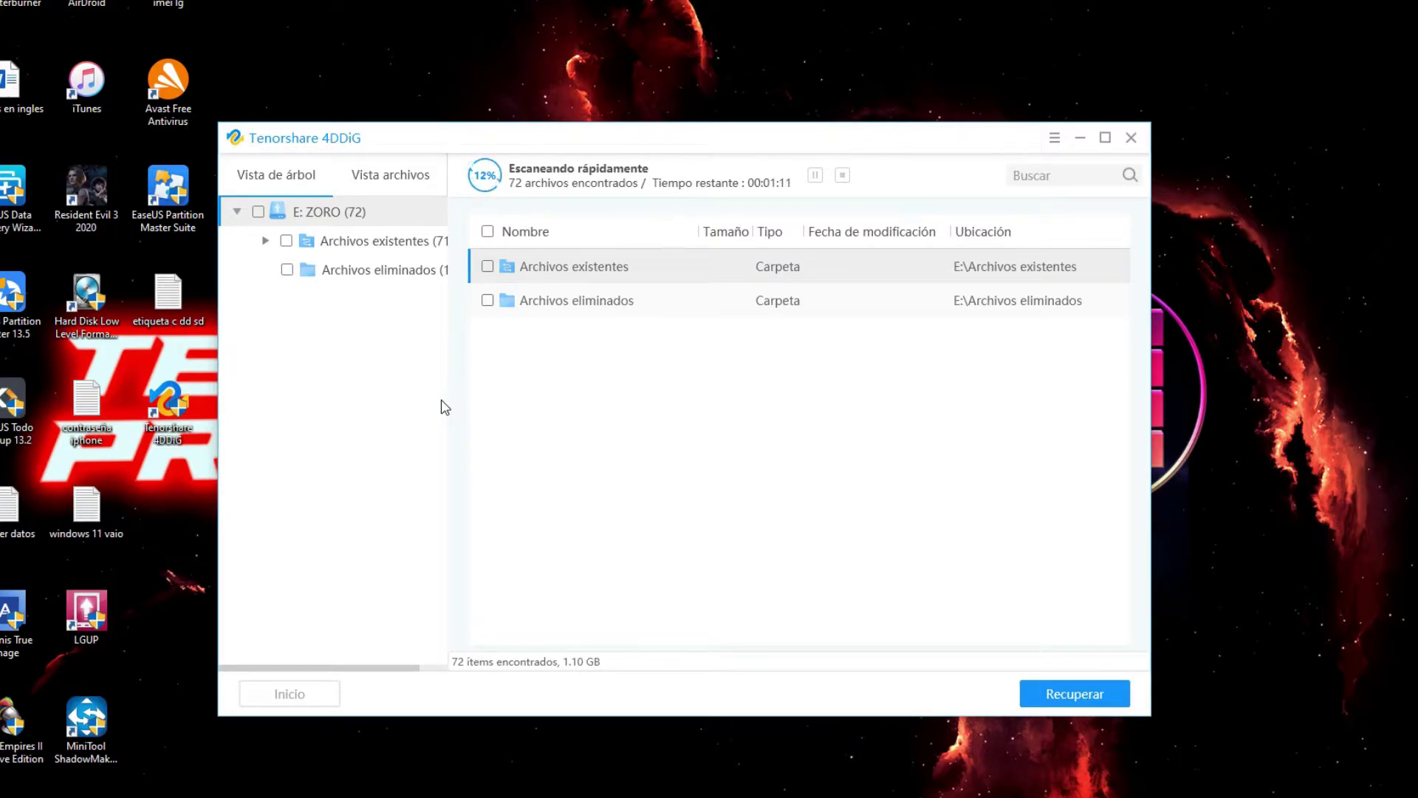
{"action": "left_click_drag", "start_coordinate": [447, 408], "coordinate": [484, 408]}
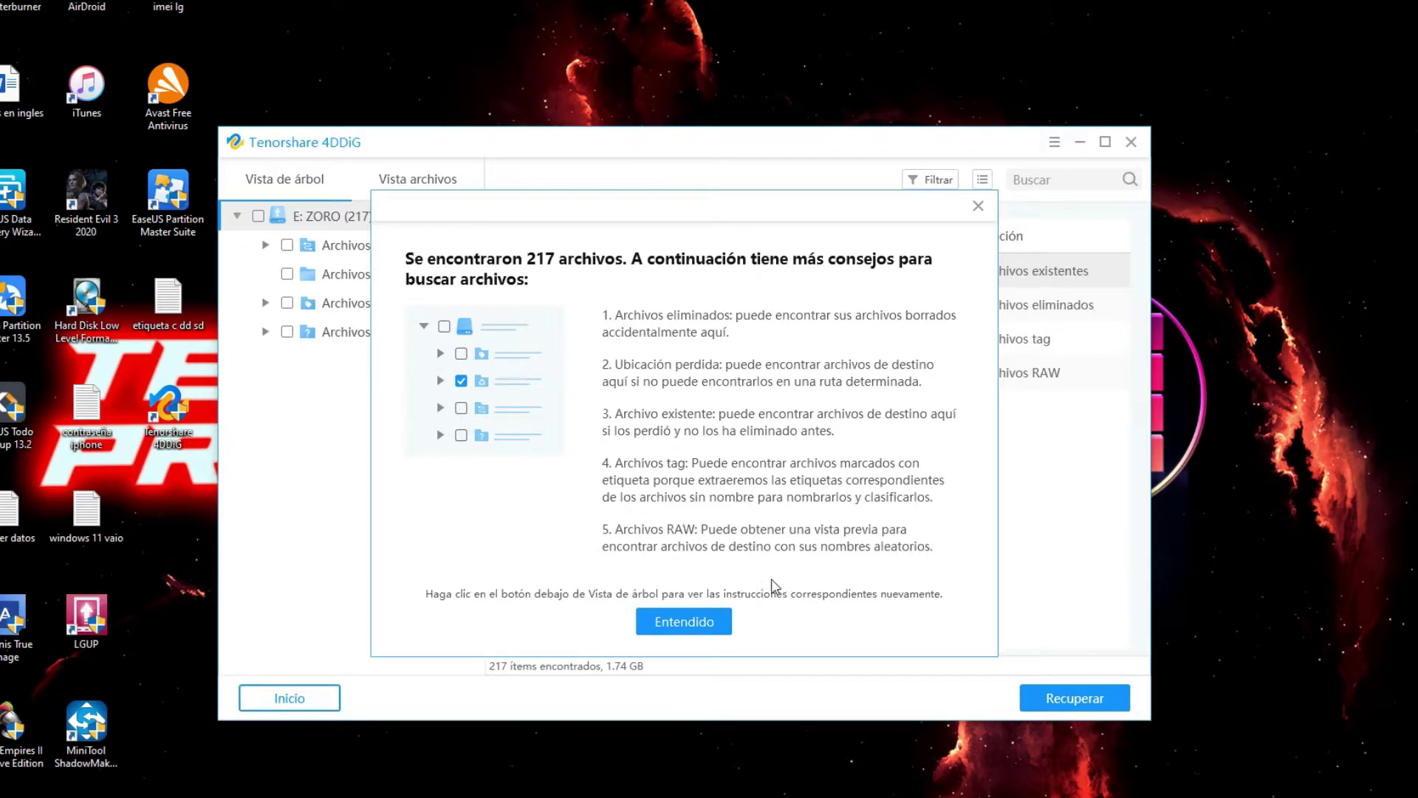
{"action": "left_click", "coordinate": [684, 623]}
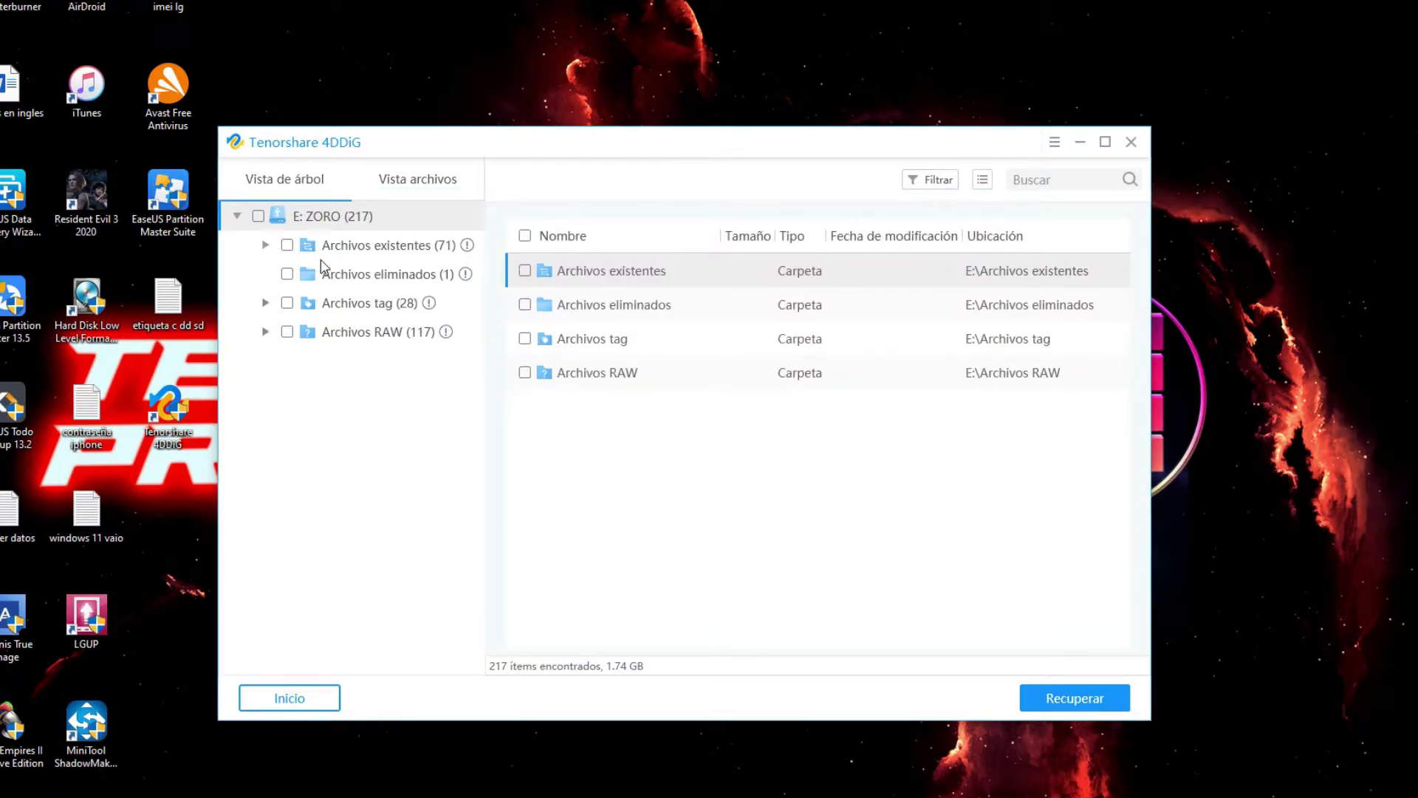
Step: Examine the scan results under Archivos eliminados and the Word and camera equipment folders under Archivos tag
{"action": "left_click", "coordinate": [380, 278]}
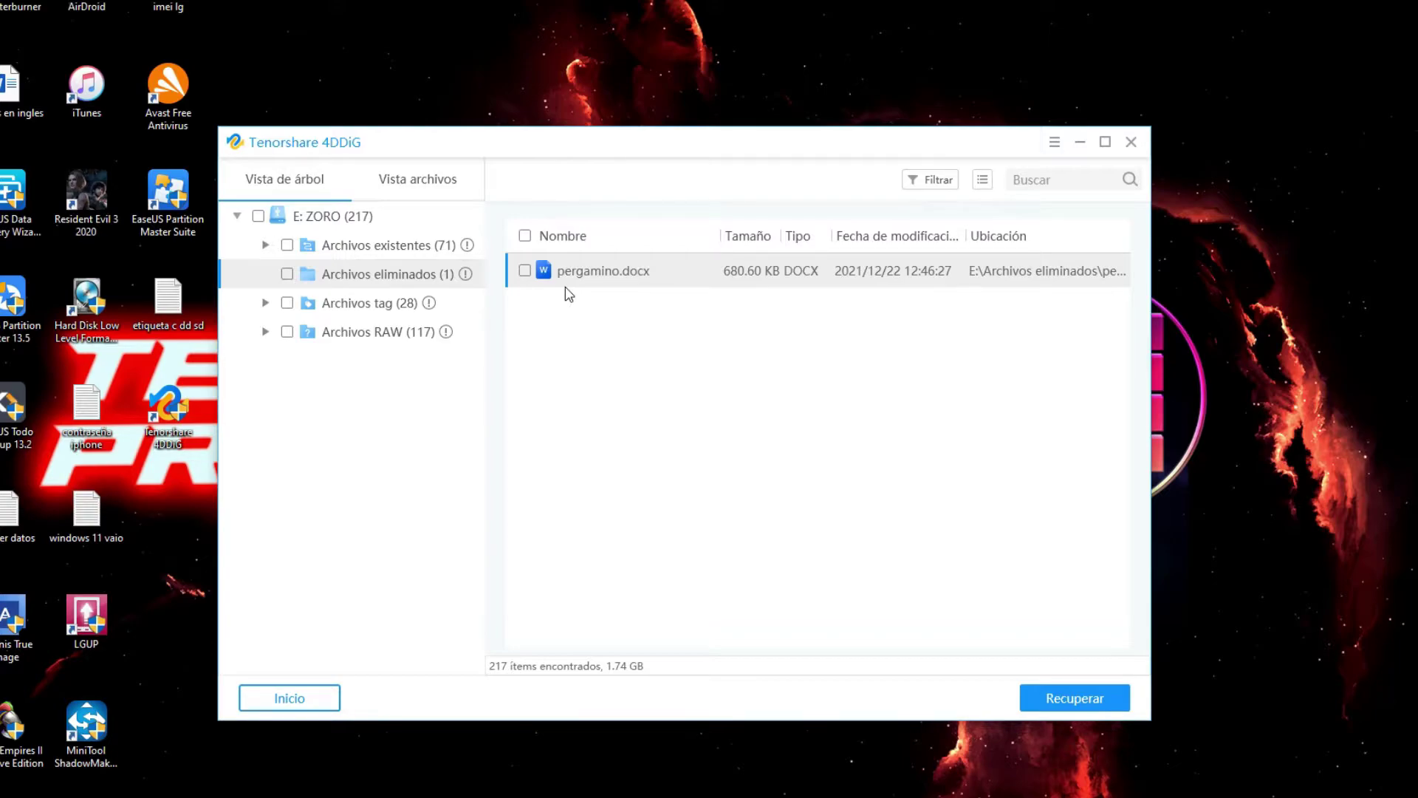
{"action": "left_click", "coordinate": [266, 303]}
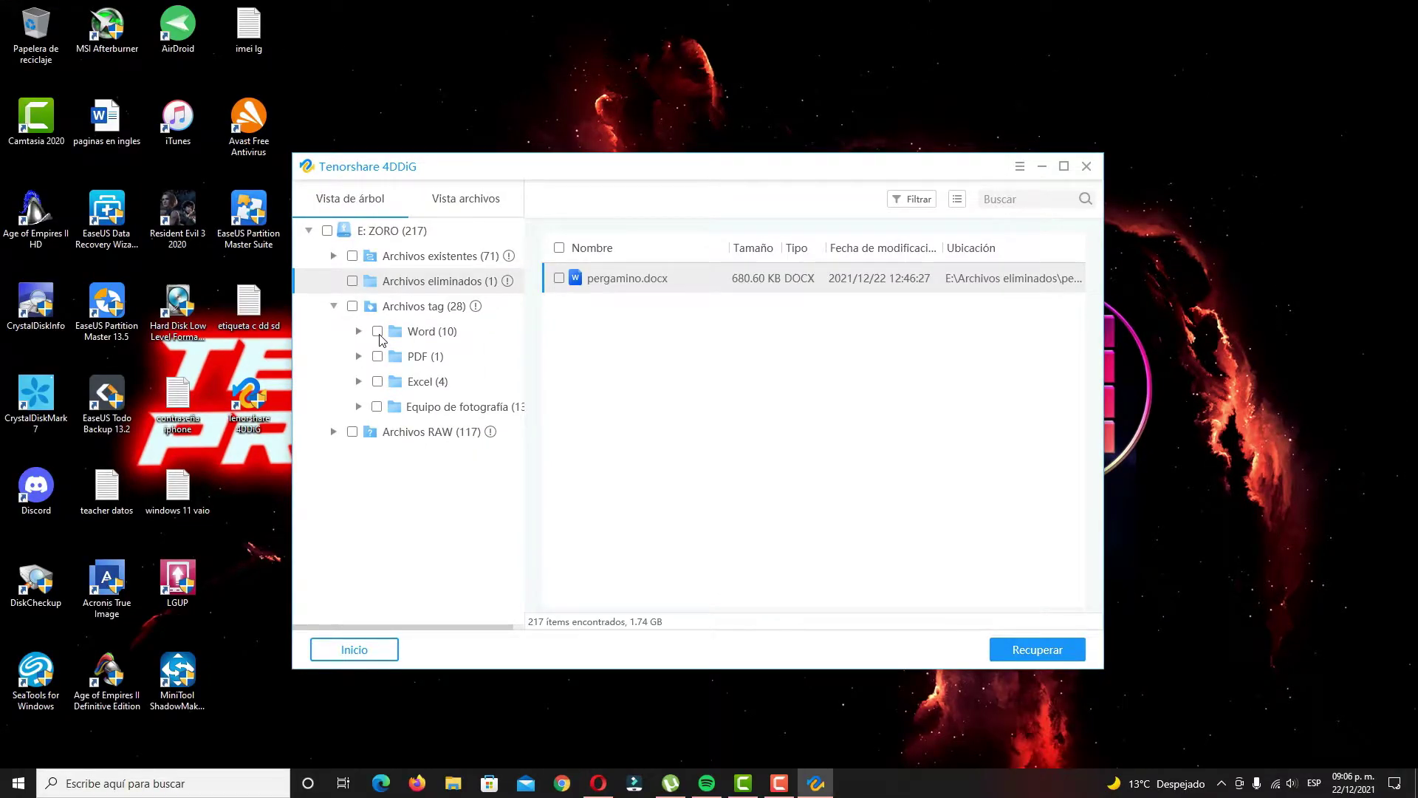
{"action": "left_click", "coordinate": [359, 331]}
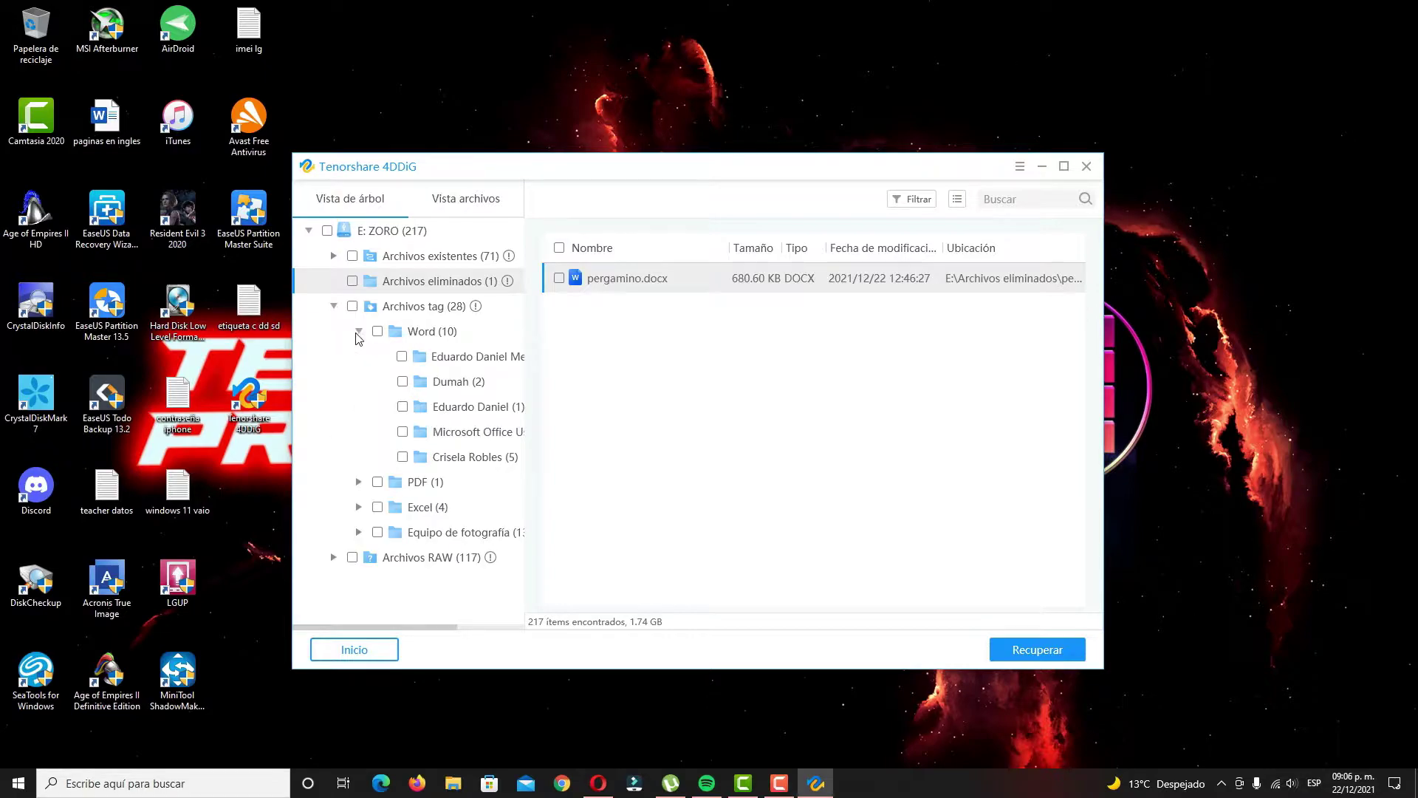
{"action": "left_click", "coordinate": [415, 333]}
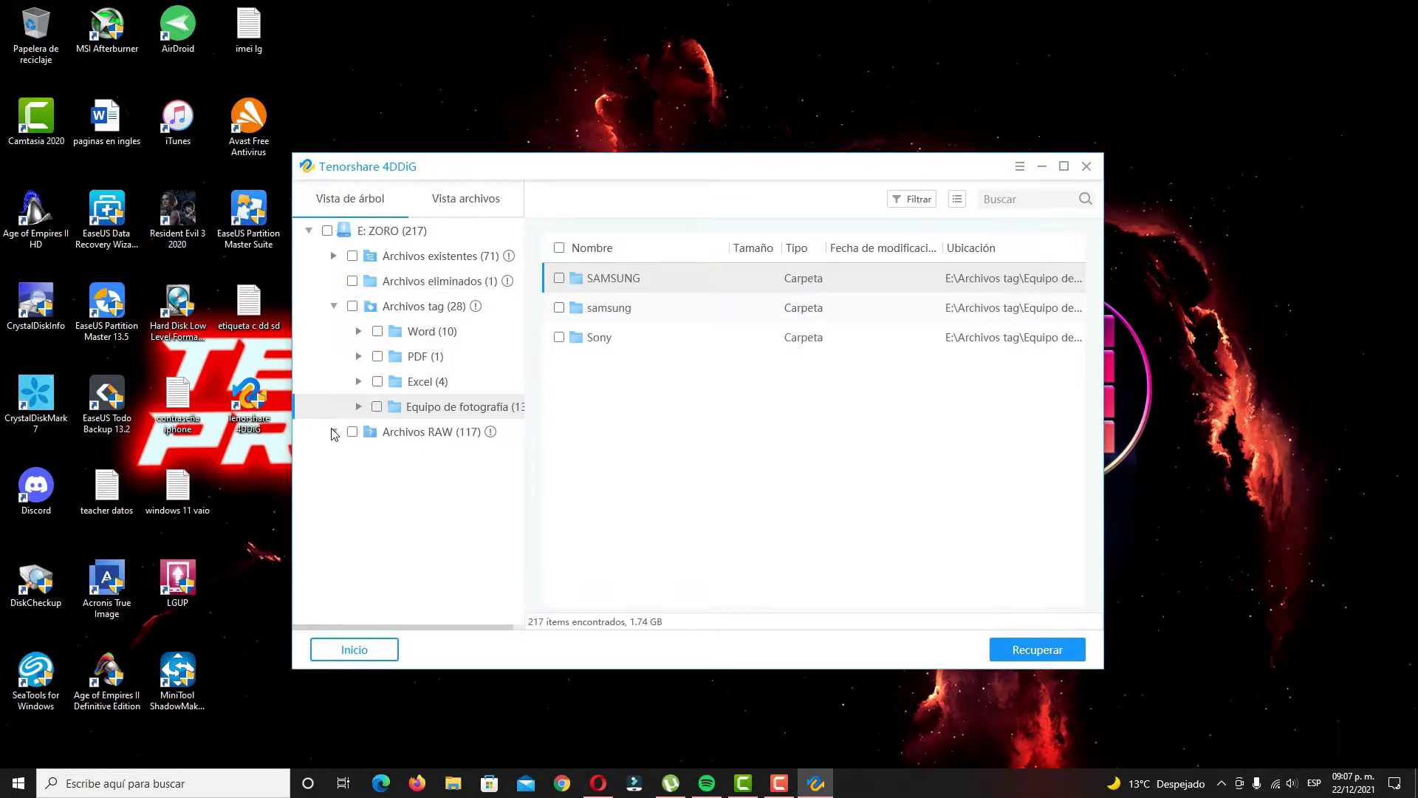
Step: Browse the file-type folders under Archivos RAW, including docx, xlsx, aac and m4a, leaving them unselected and the result groups collapsed
{"action": "left_click", "coordinate": [334, 432]}
{"action": "left_click", "coordinate": [352, 432]}
{"action": "scroll", "coordinate": [435, 438], "scroll_direction": "down", "scroll_amount": 2}
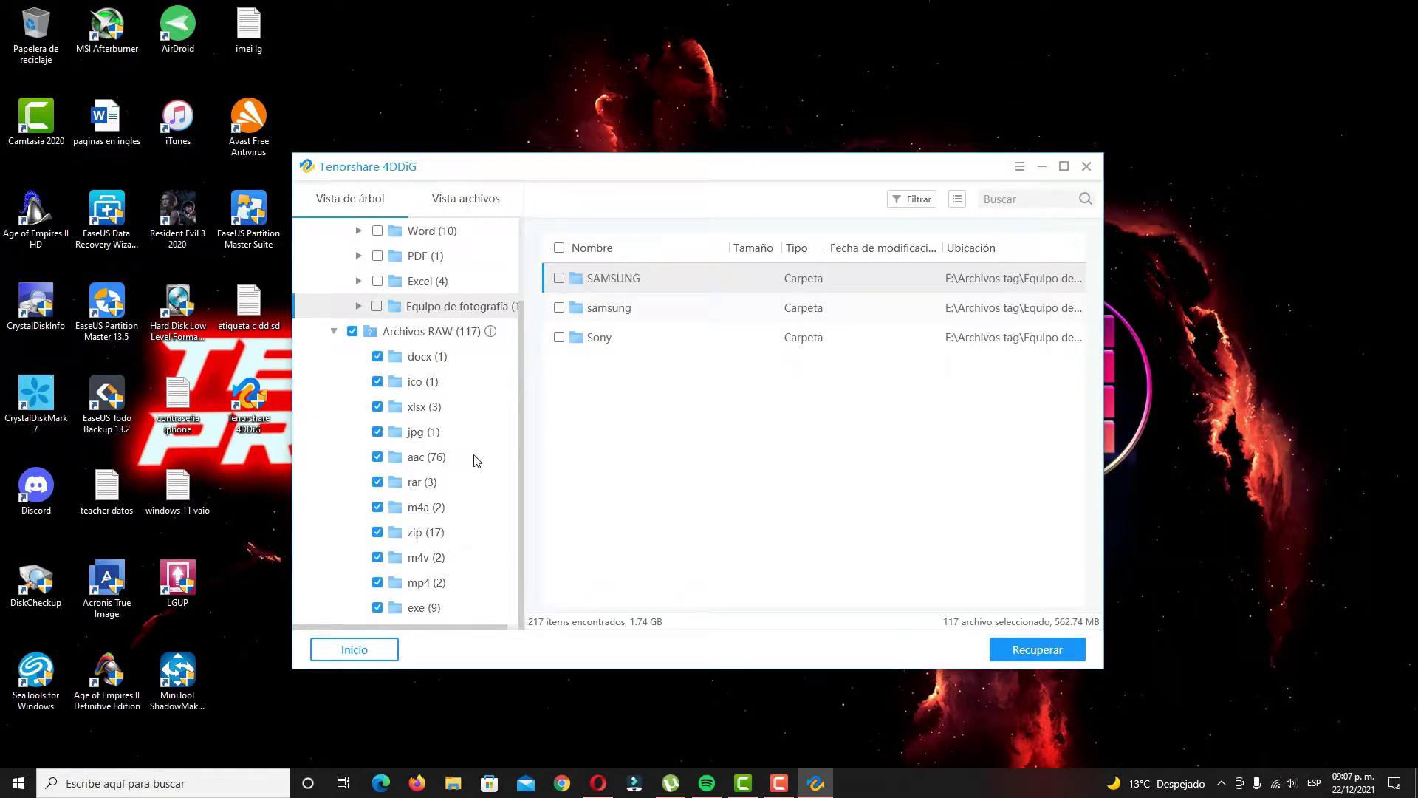
{"action": "left_click", "coordinate": [374, 365]}
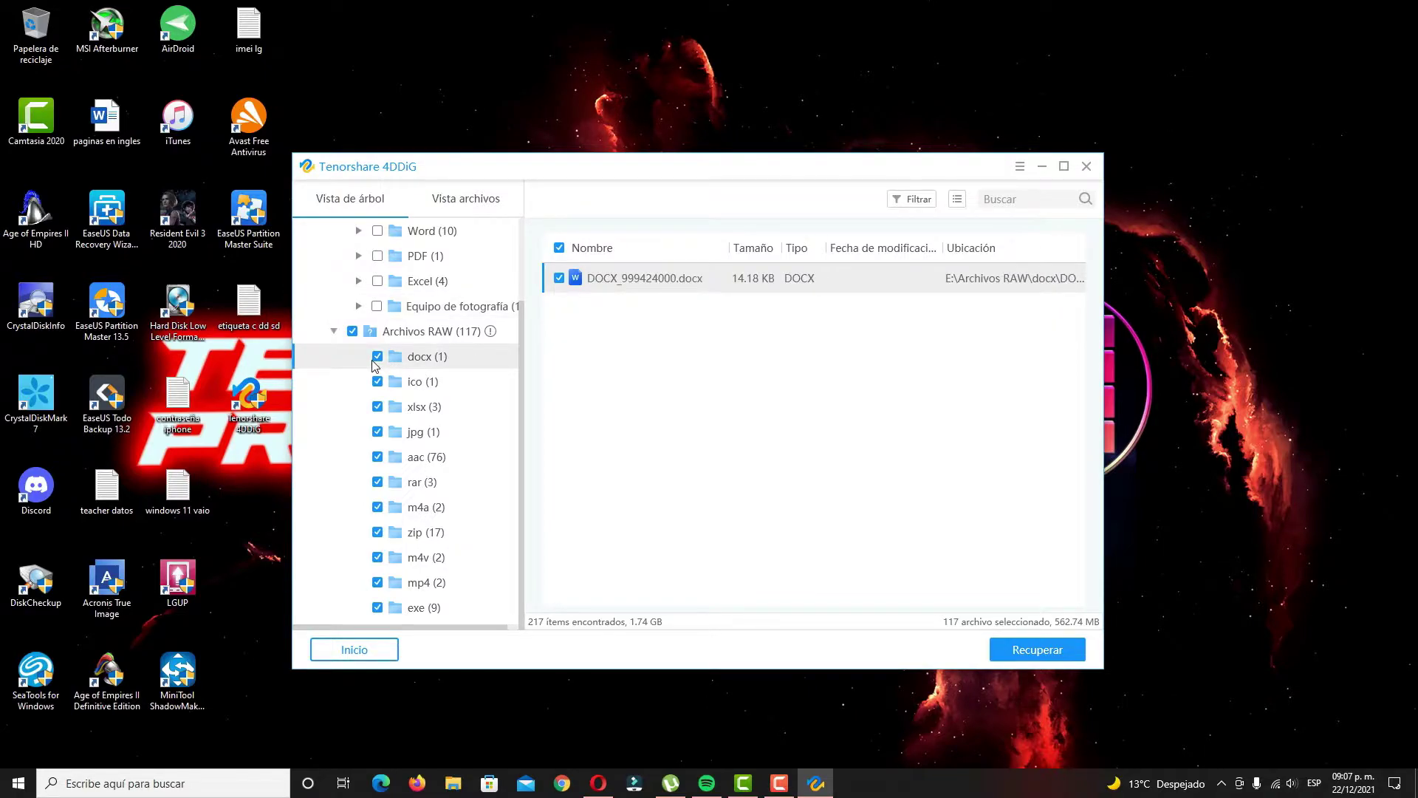
{"action": "left_click", "coordinate": [432, 385]}
{"action": "left_click", "coordinate": [427, 408]}
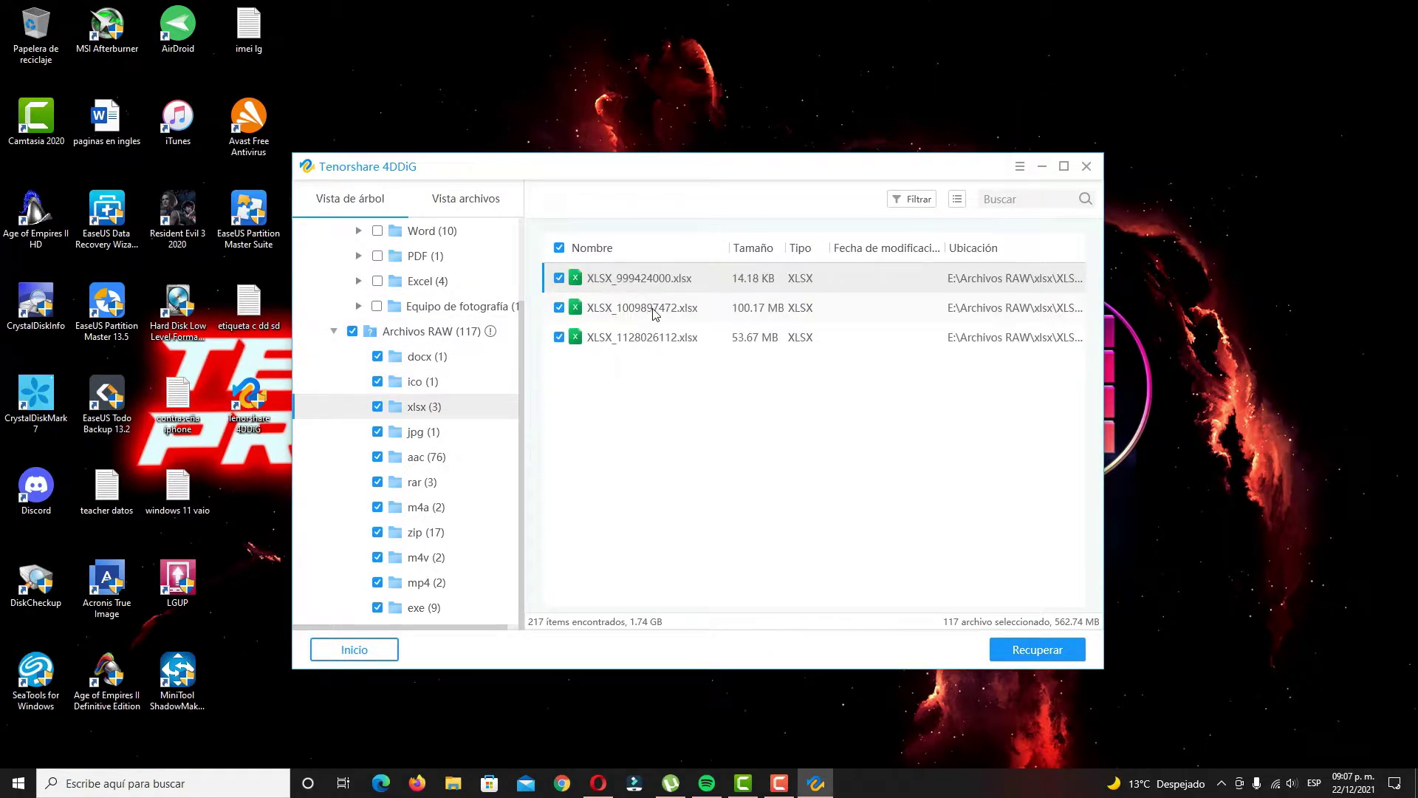
{"action": "left_click", "coordinate": [404, 435]}
{"action": "left_click", "coordinate": [426, 464]}
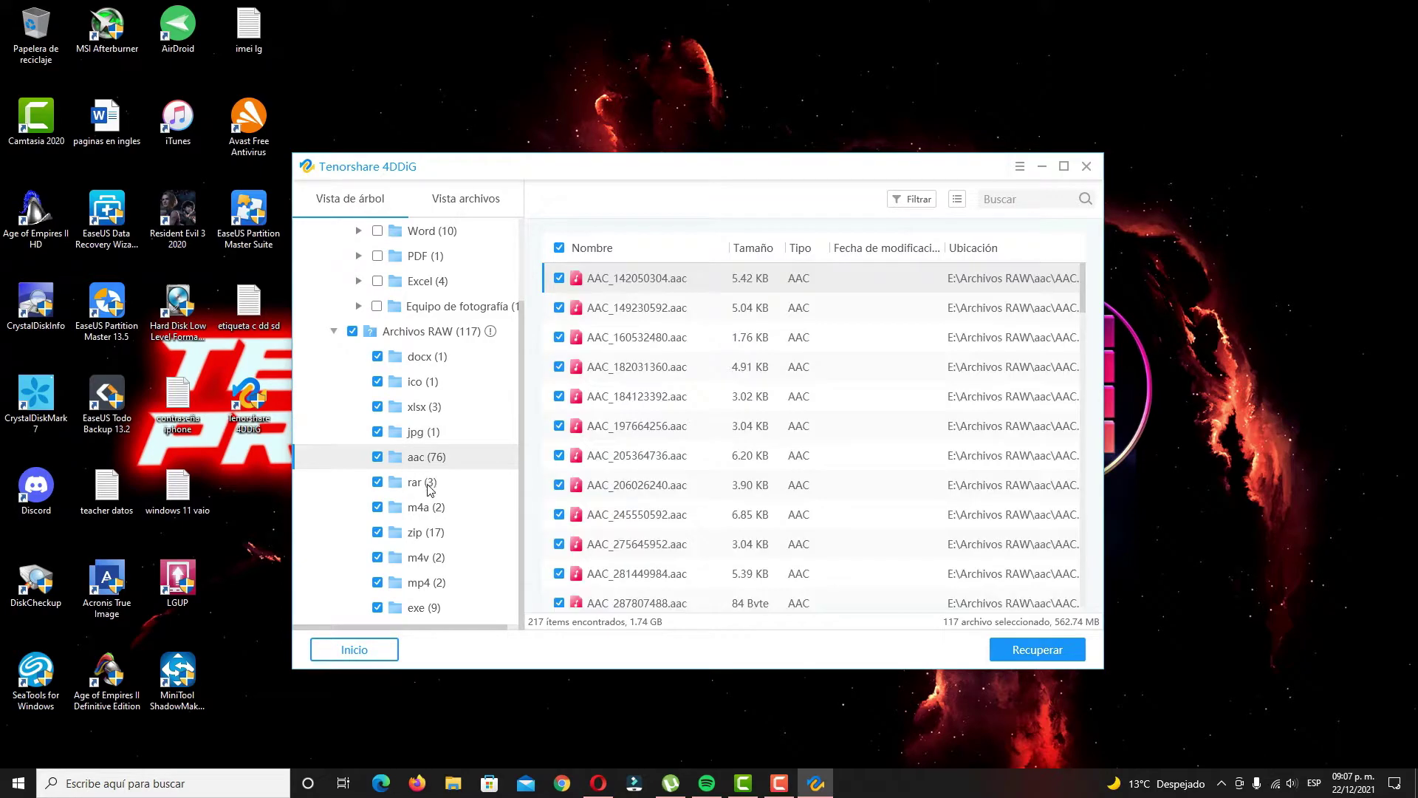
{"action": "left_click", "coordinate": [421, 508]}
{"action": "left_click", "coordinate": [352, 331]}
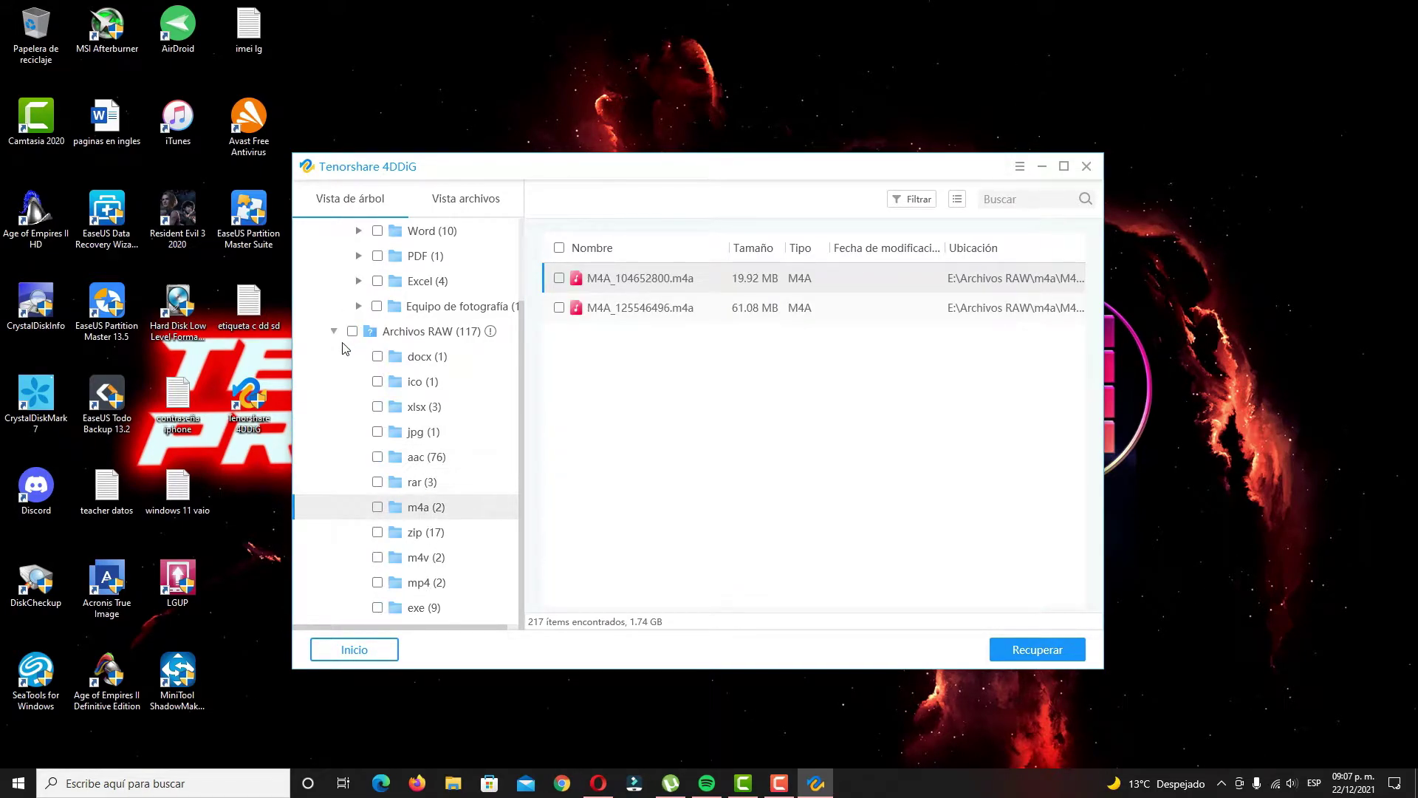
{"action": "left_click", "coordinate": [334, 331]}
{"action": "left_click", "coordinate": [333, 305]}
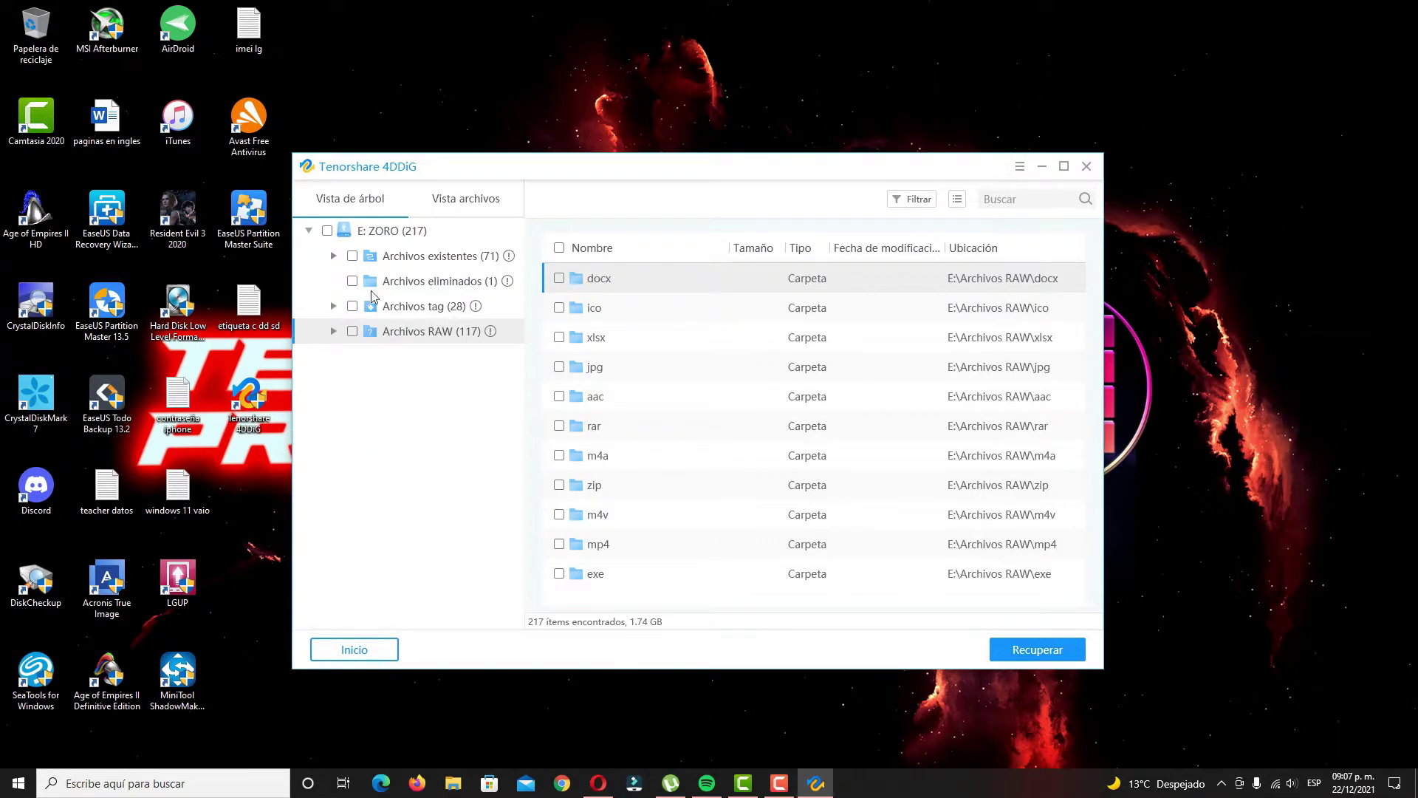
Step: Recover pergamino.docx from Archivos eliminados, saving it to Escritorio
{"action": "left_click", "coordinate": [398, 288]}
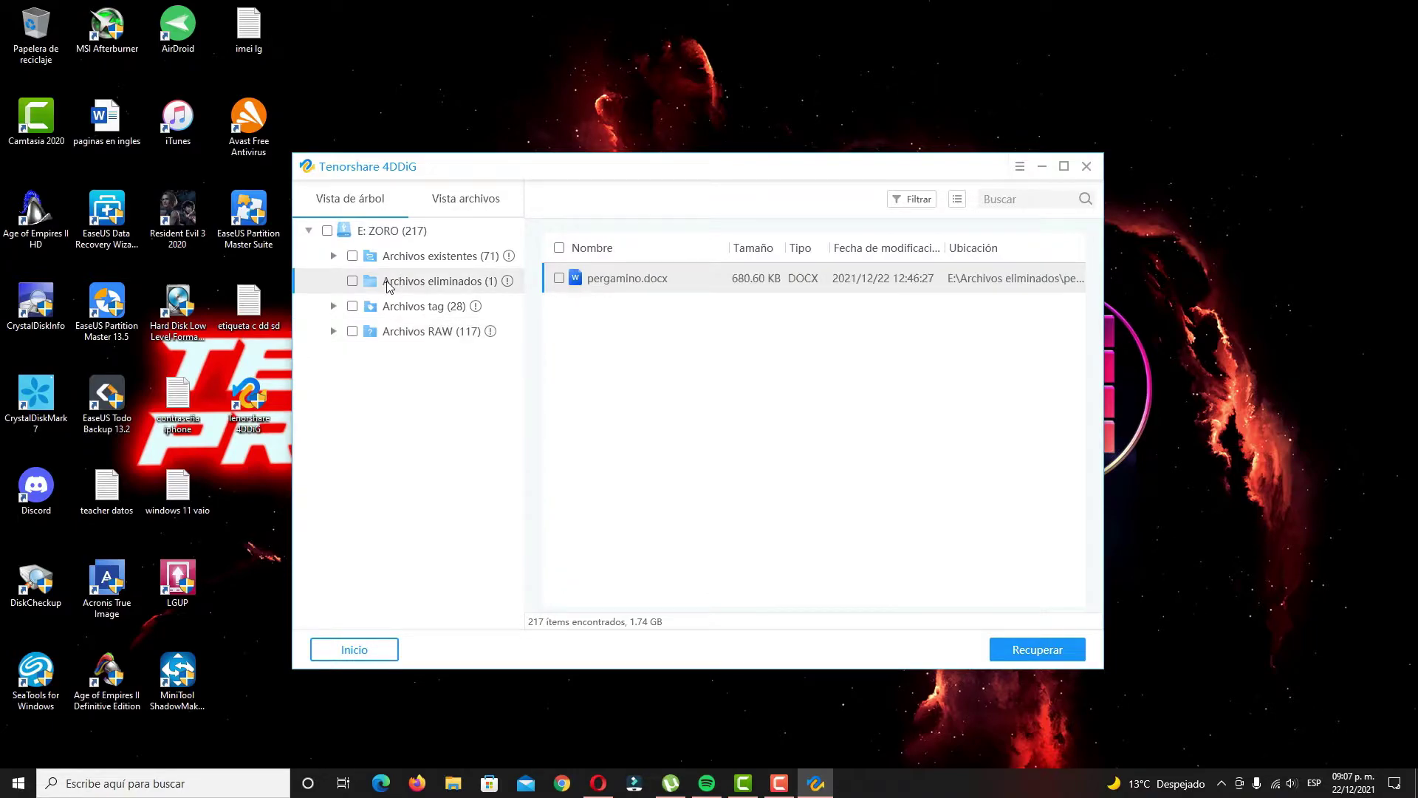
{"action": "left_click", "coordinate": [558, 279]}
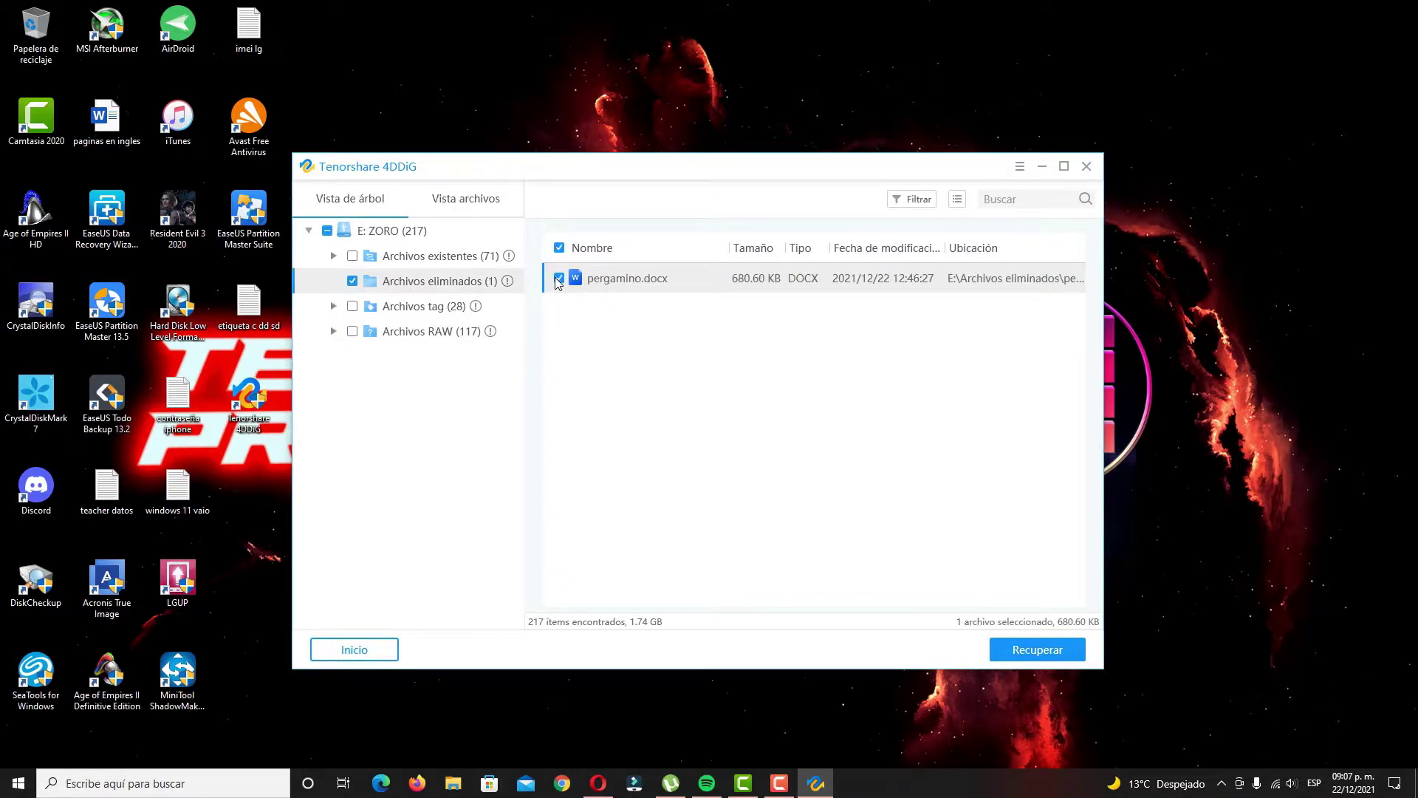
{"action": "left_click", "coordinate": [1026, 655]}
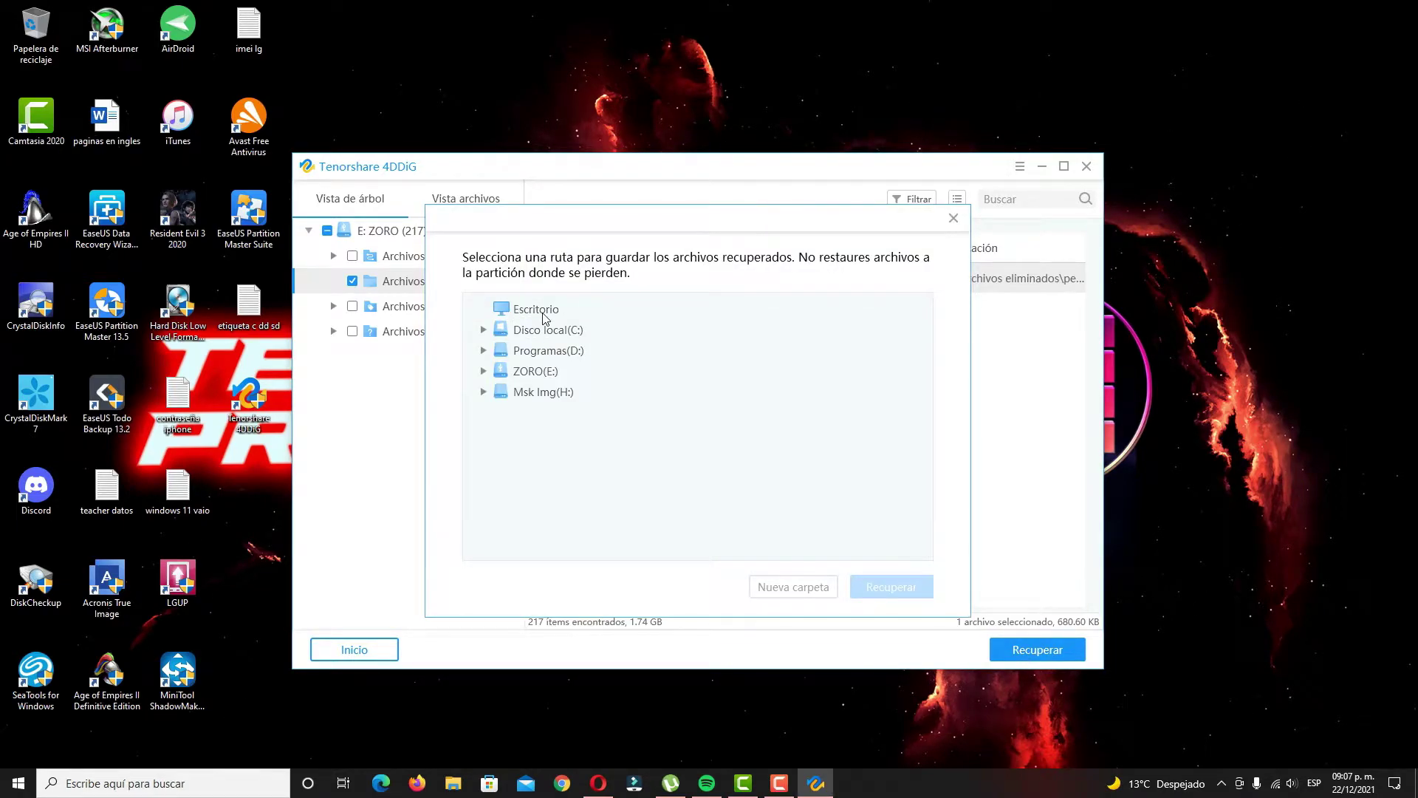
{"action": "left_click", "coordinate": [544, 316]}
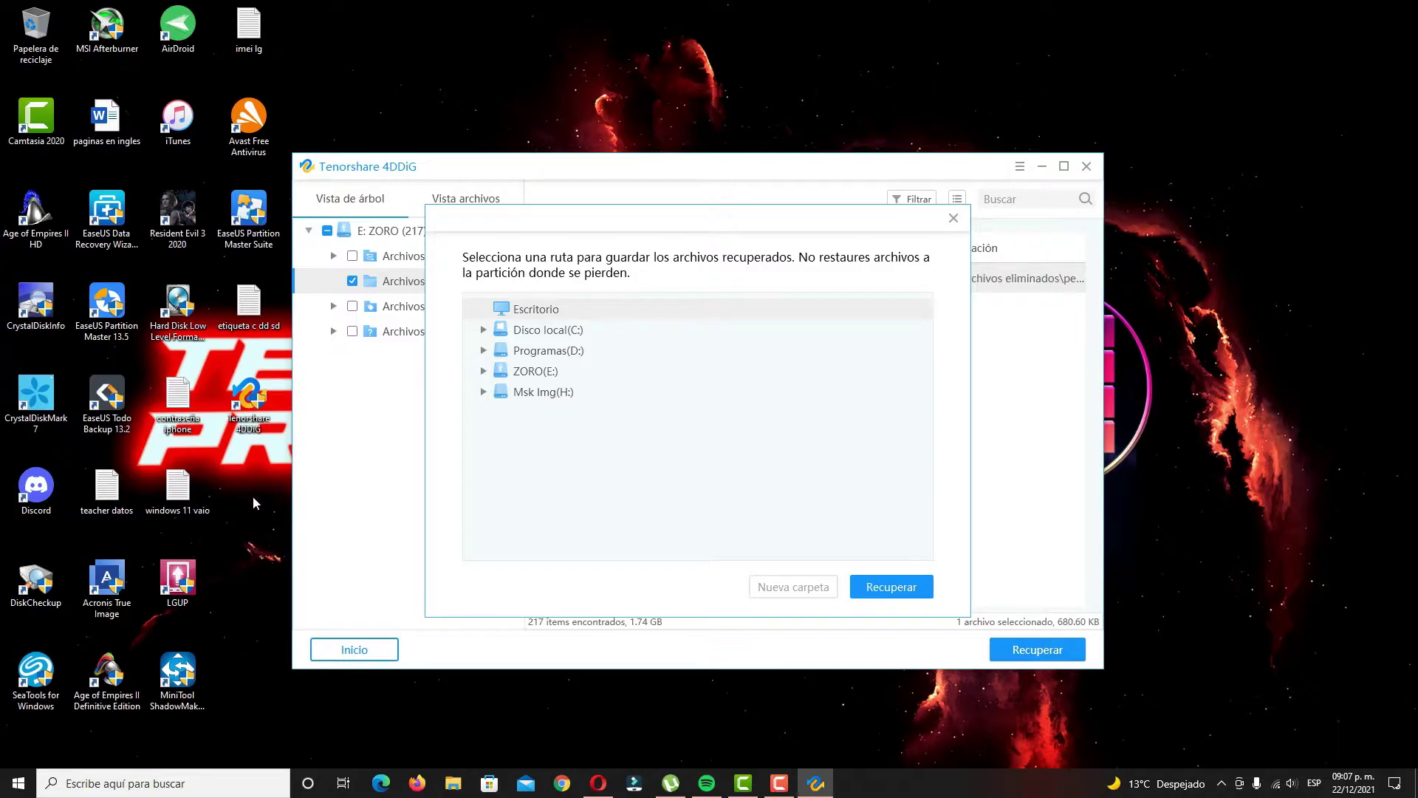
{"action": "left_click", "coordinate": [902, 589]}
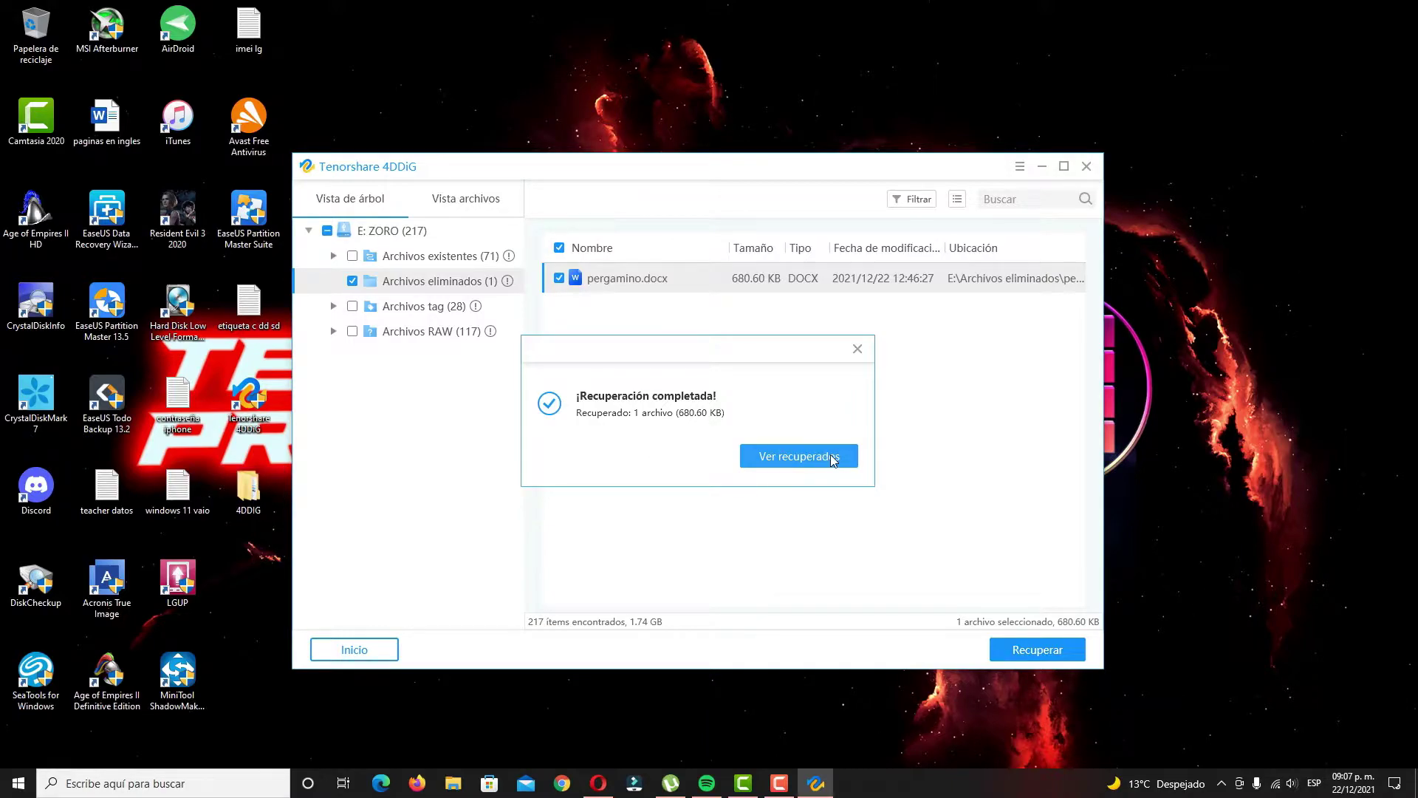
Step: Open the recovered pergamino document from the E > Archivos eliminados folders inside the desktop's 4DDIG recovery folder
{"action": "double_click", "coordinate": [250, 496]}
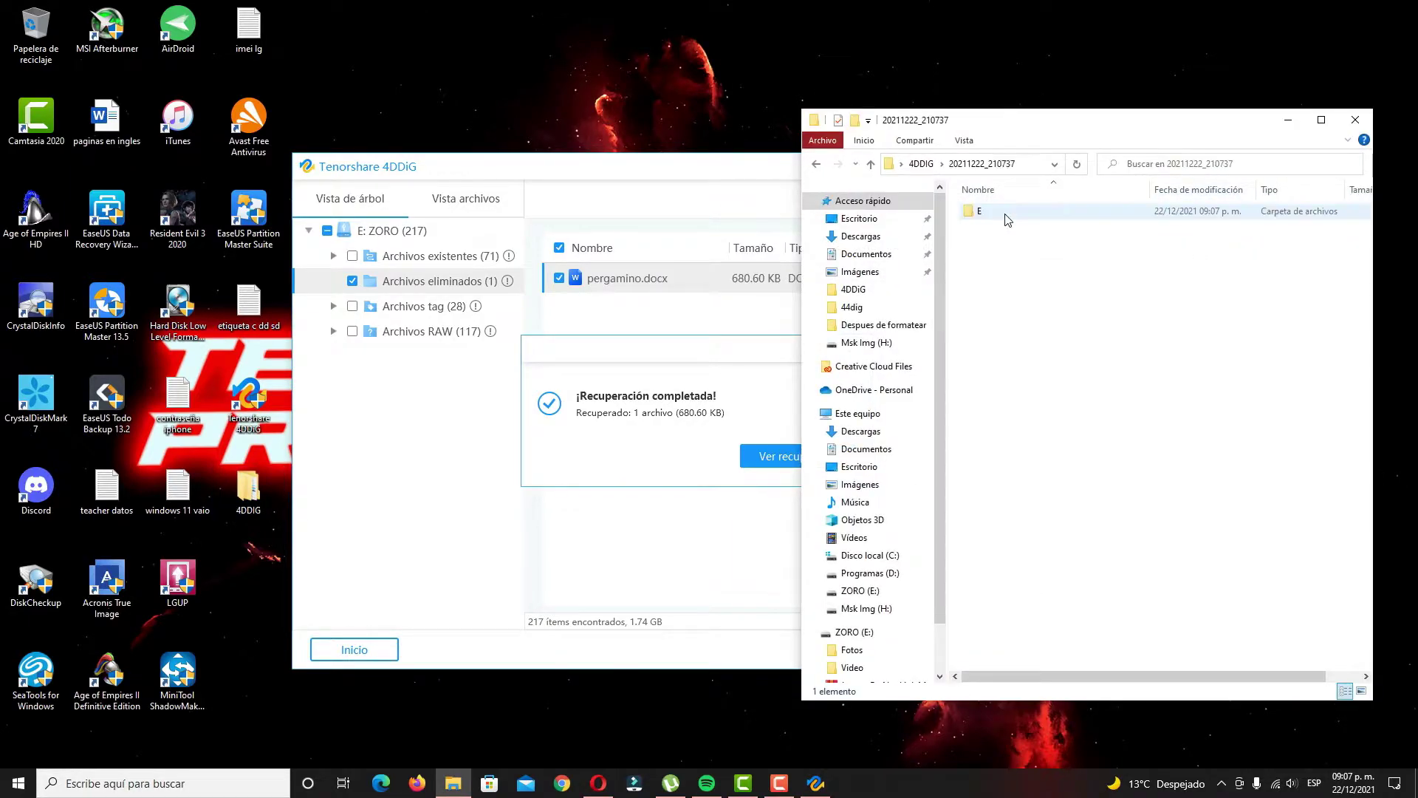
{"action": "double_click", "coordinate": [981, 216]}
{"action": "left_click", "coordinate": [981, 216]}
{"action": "double_click", "coordinate": [982, 214]}
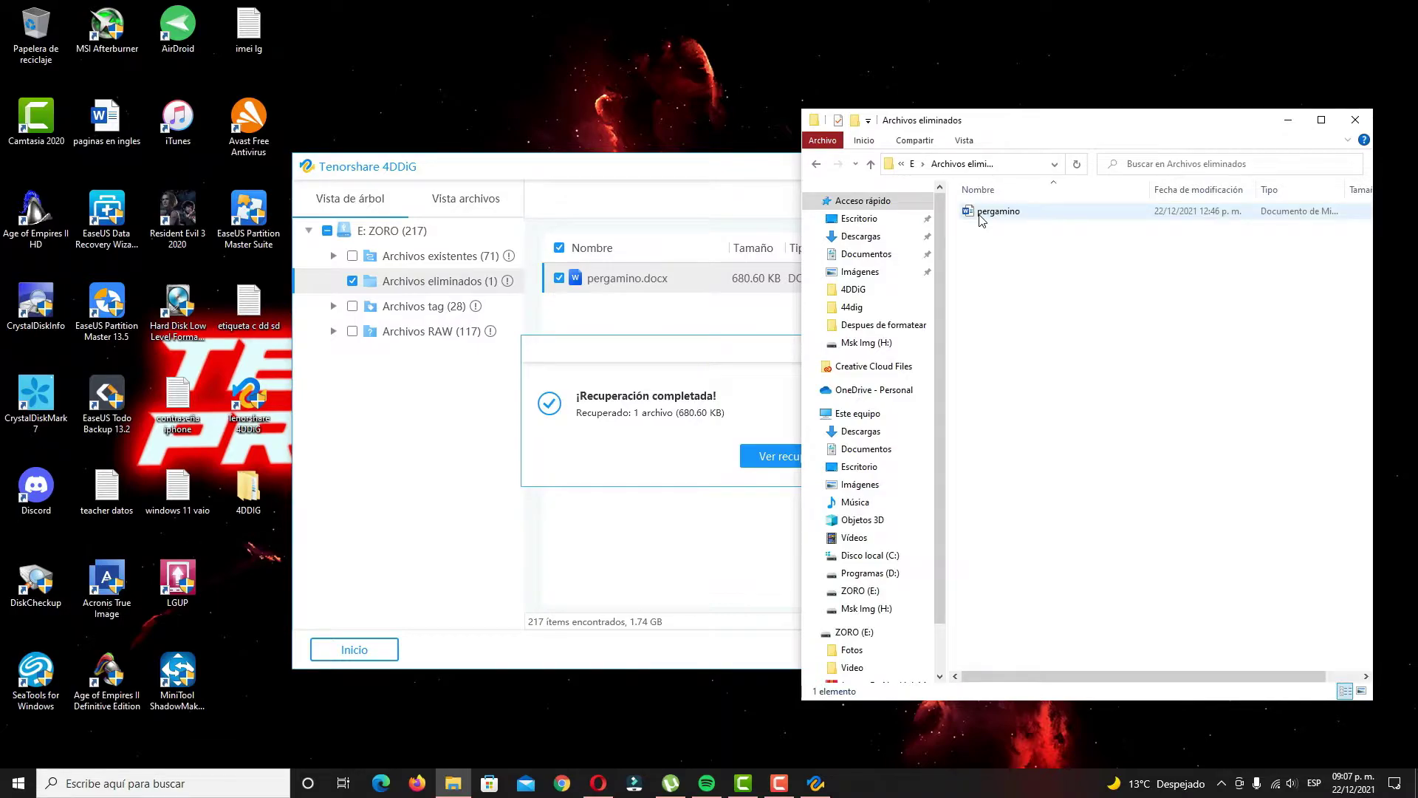
{"action": "double_click", "coordinate": [994, 212]}
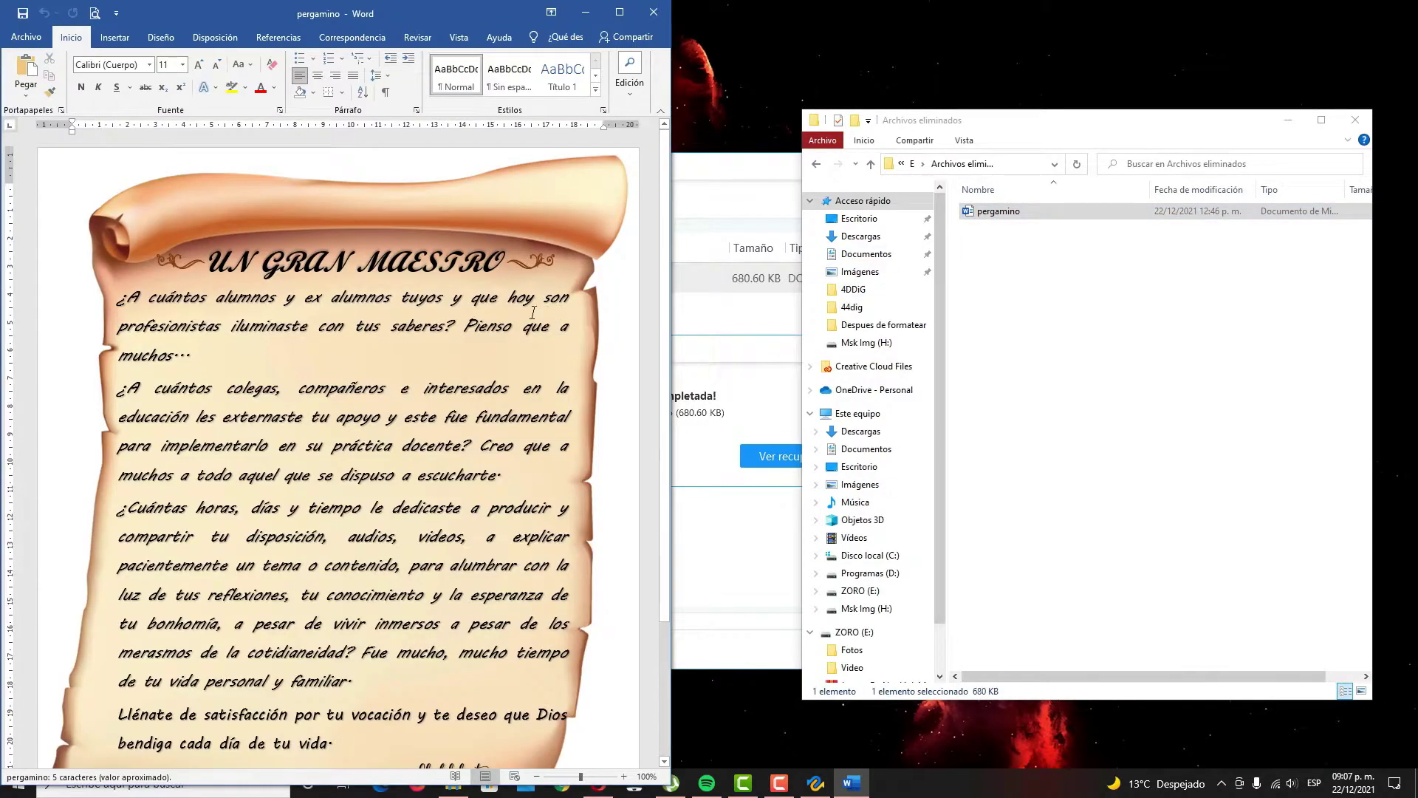
Step: Review the recovered pergamino document from start to end, and close it, its folder window and the recovery message
{"action": "scroll", "coordinate": [400, 412], "scroll_direction": "down", "scroll_amount": 5}
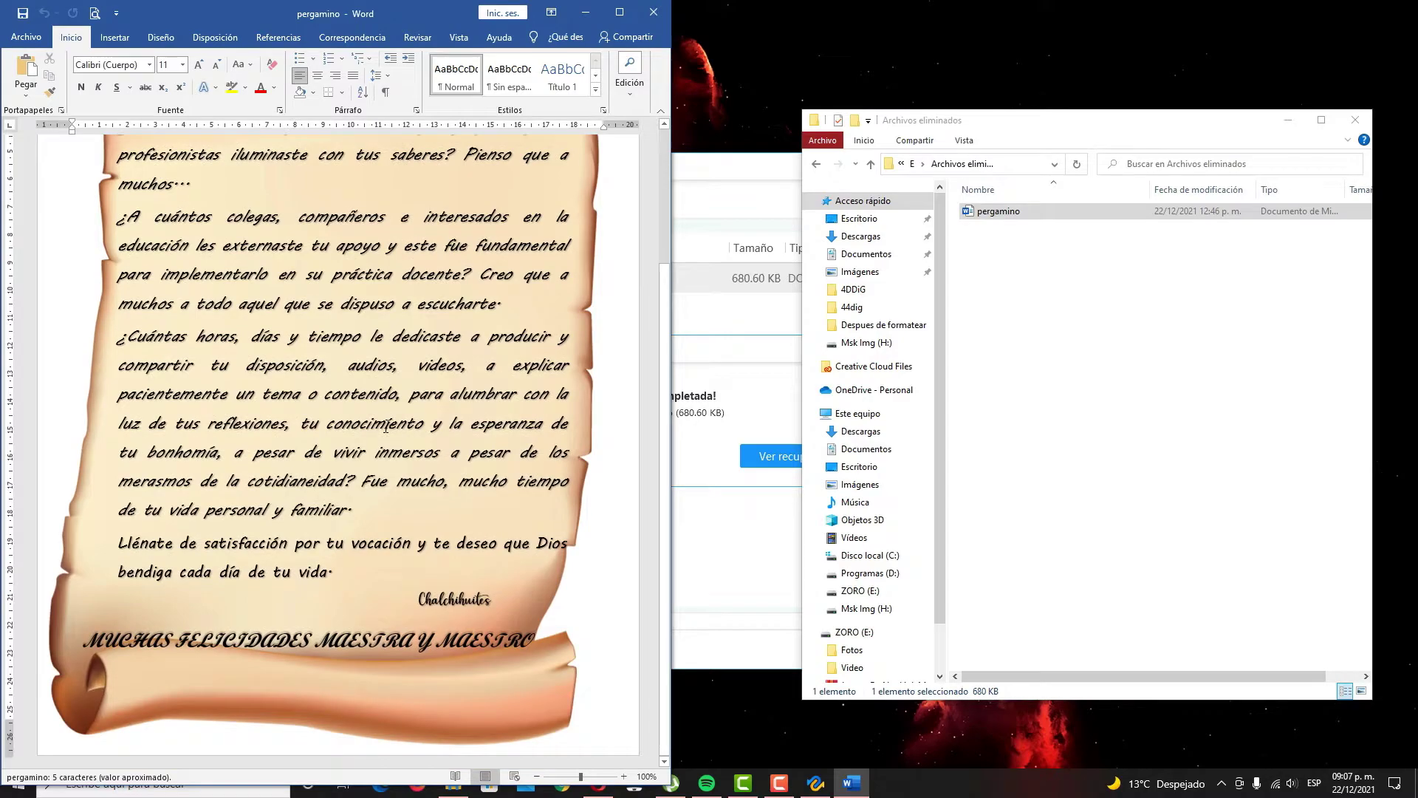
{"action": "scroll", "coordinate": [386, 426], "scroll_direction": "up", "scroll_amount": 5}
{"action": "left_click", "coordinate": [652, 13]}
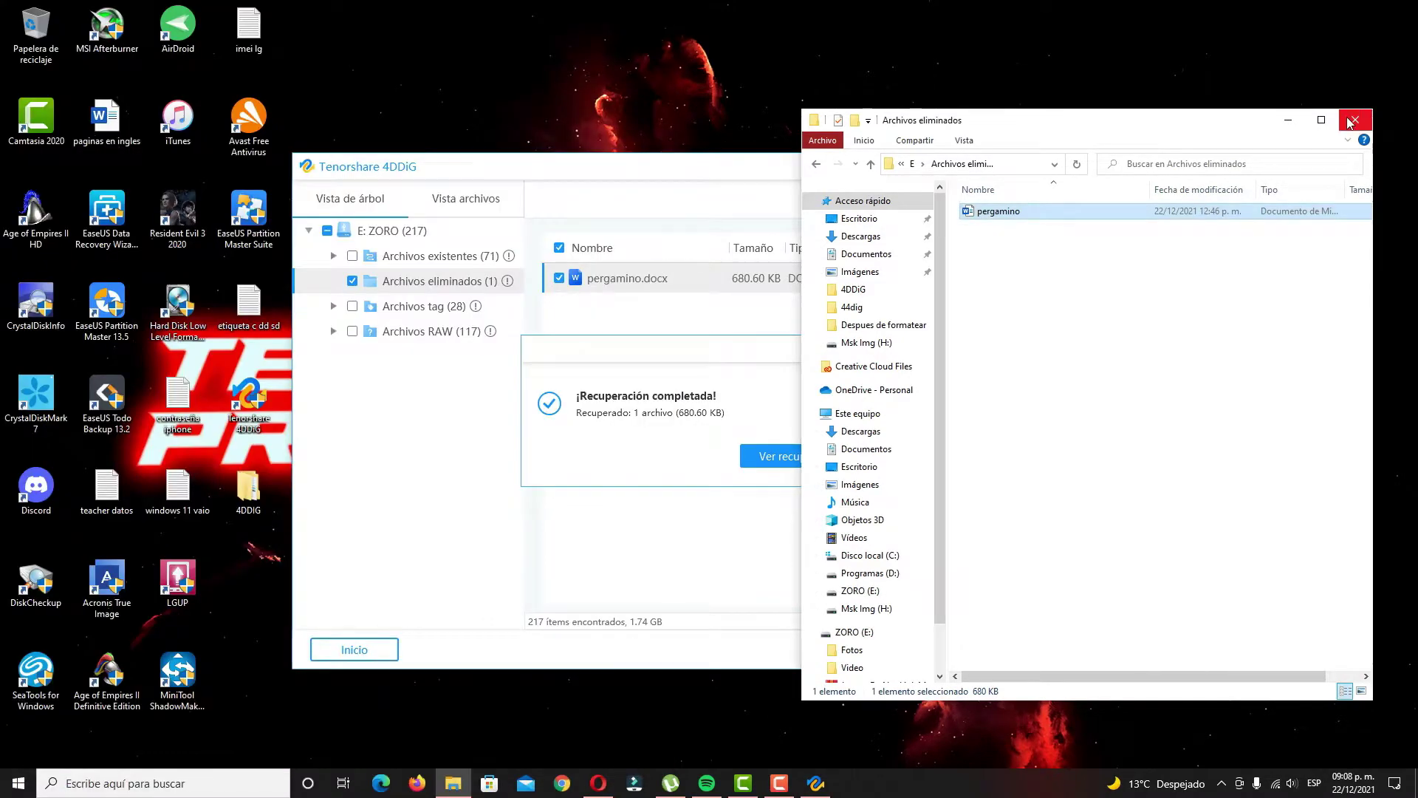
{"action": "left_click", "coordinate": [1354, 120]}
{"action": "left_click", "coordinate": [861, 349]}
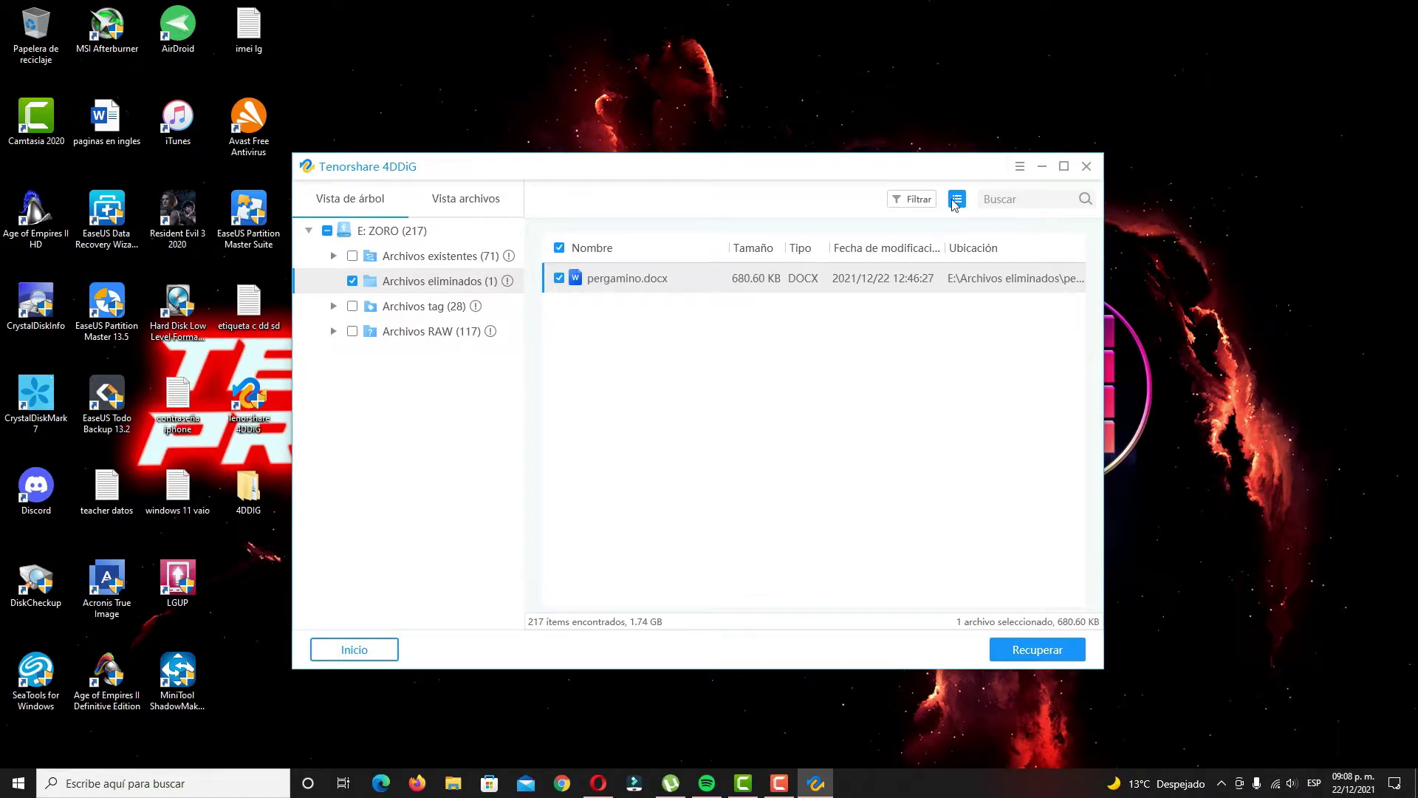
Step: Expand Archivos tag and Equipo de fotografía, leave the camera folders unselected, and list the photos in the lowercase samsung folder
{"action": "left_click", "coordinate": [335, 307]}
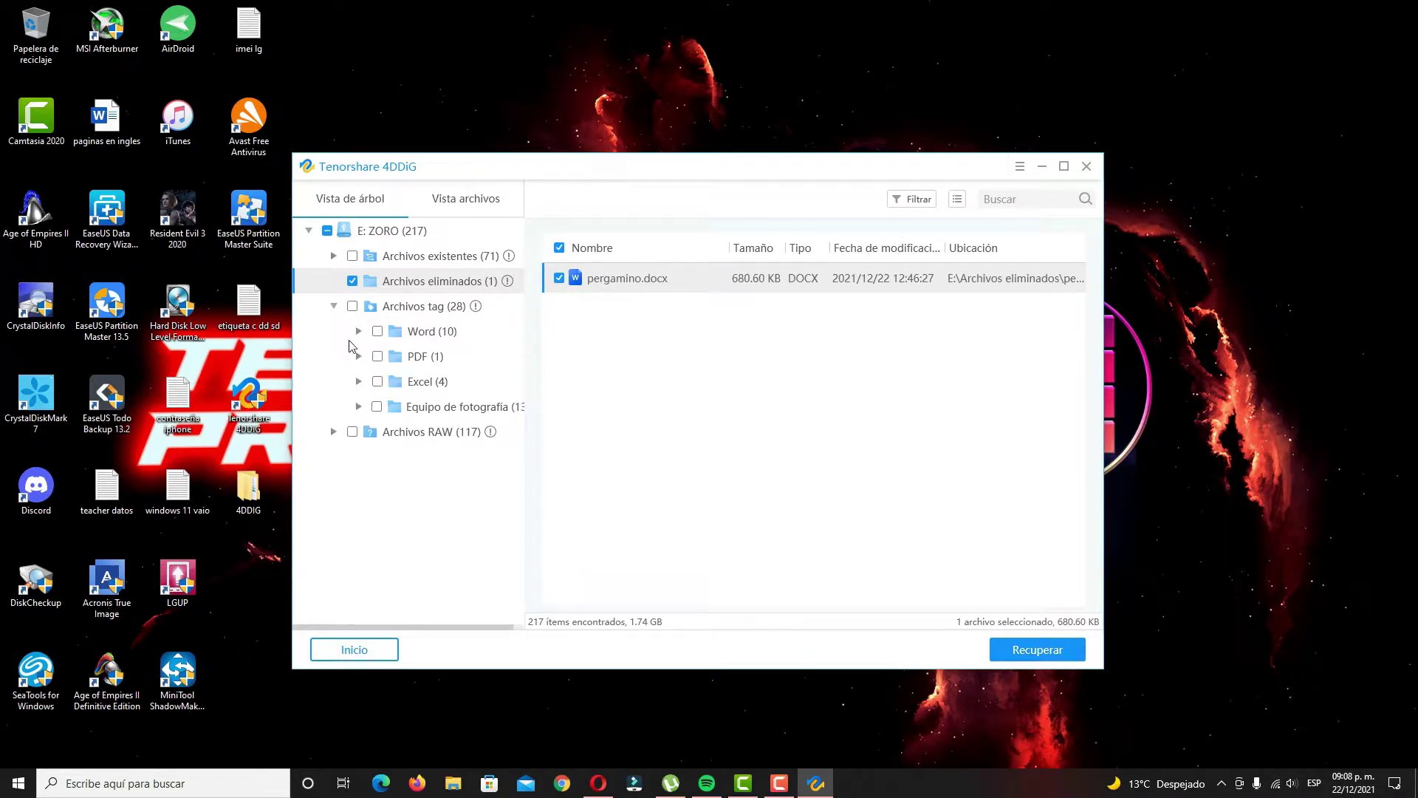
{"action": "left_click", "coordinate": [376, 407]}
{"action": "left_click", "coordinate": [359, 407]}
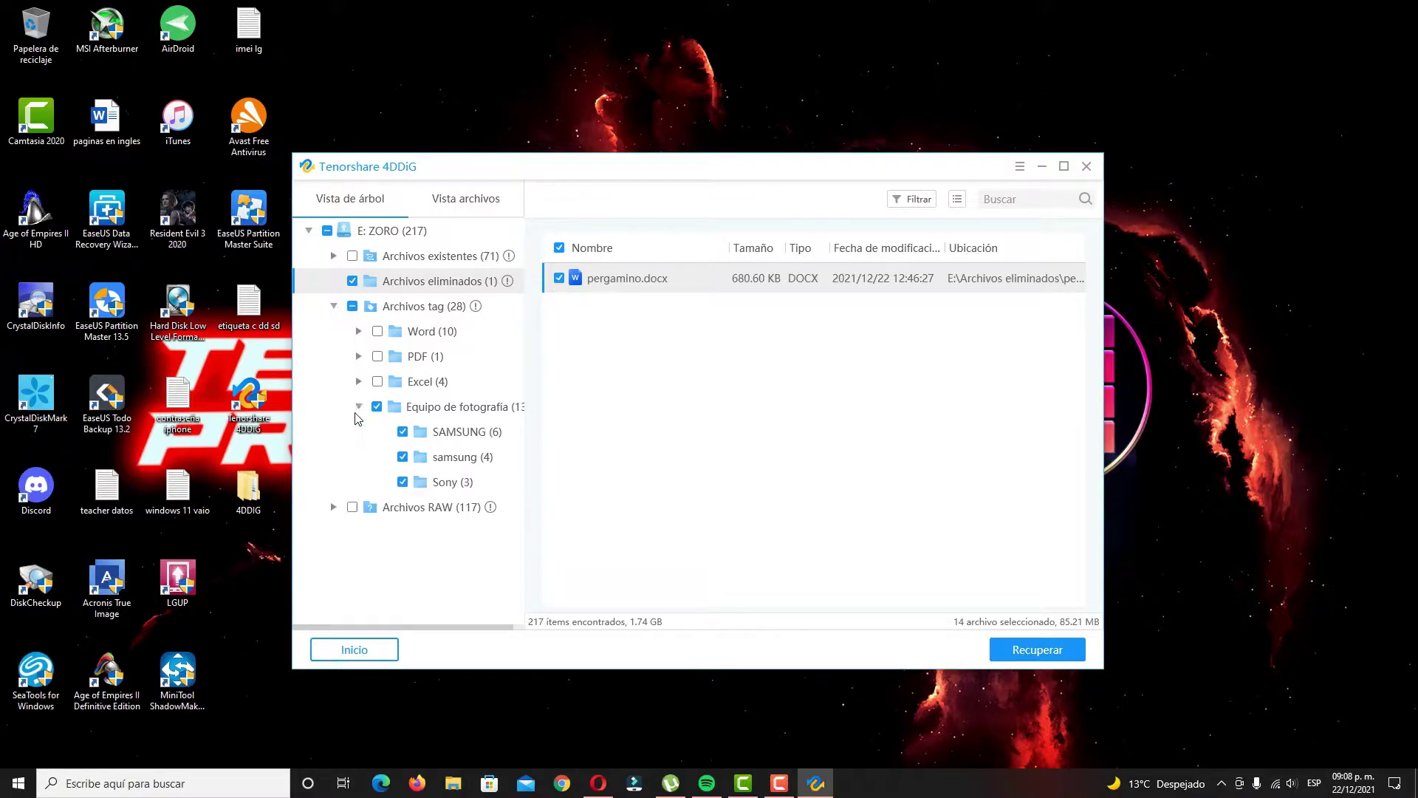
{"action": "left_click", "coordinate": [402, 432]}
{"action": "left_click", "coordinate": [402, 457]}
{"action": "left_click", "coordinate": [402, 482]}
{"action": "left_click", "coordinate": [454, 458]}
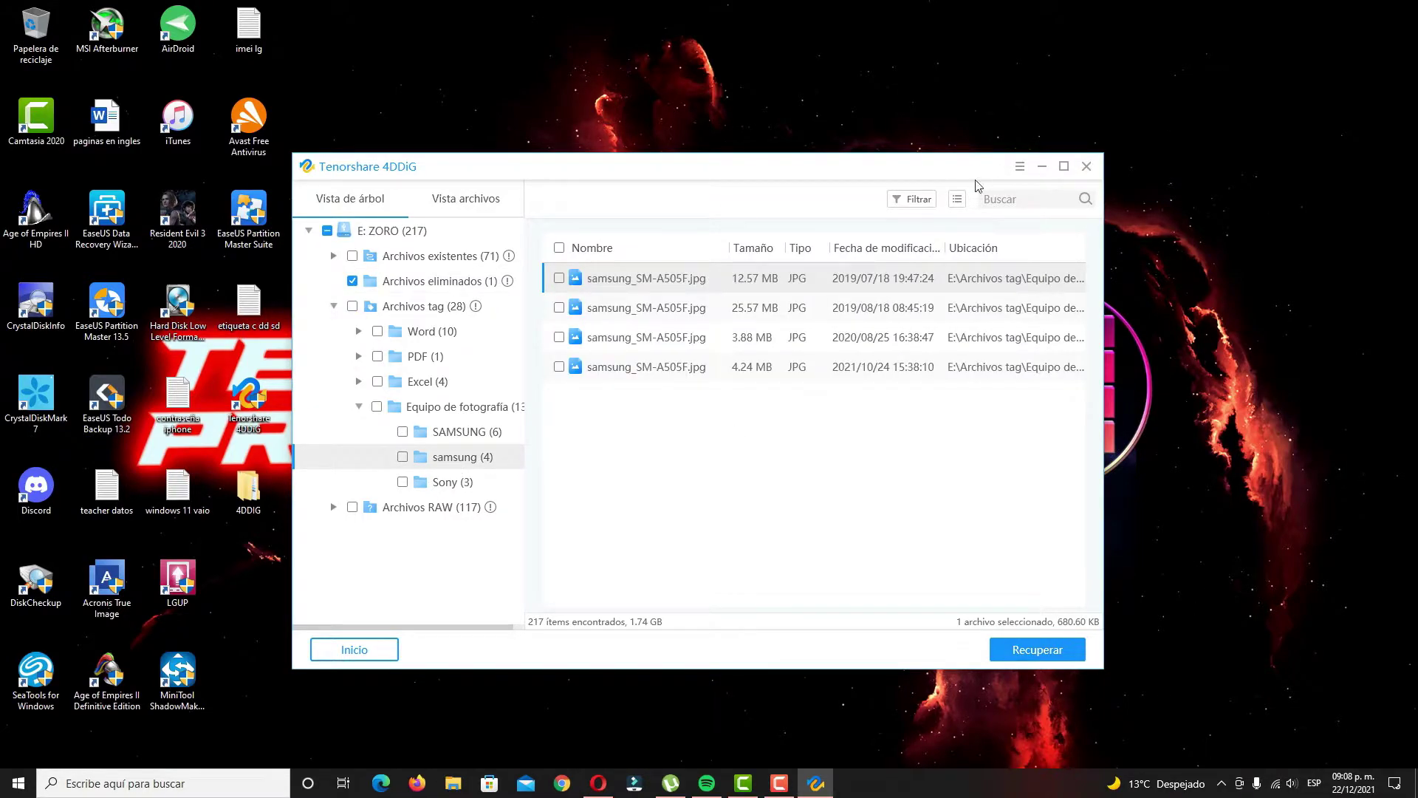
Step: Switch the file list to the Previsualizar layout and view the preview of each photo in the samsung folder
{"action": "left_click", "coordinate": [958, 199]}
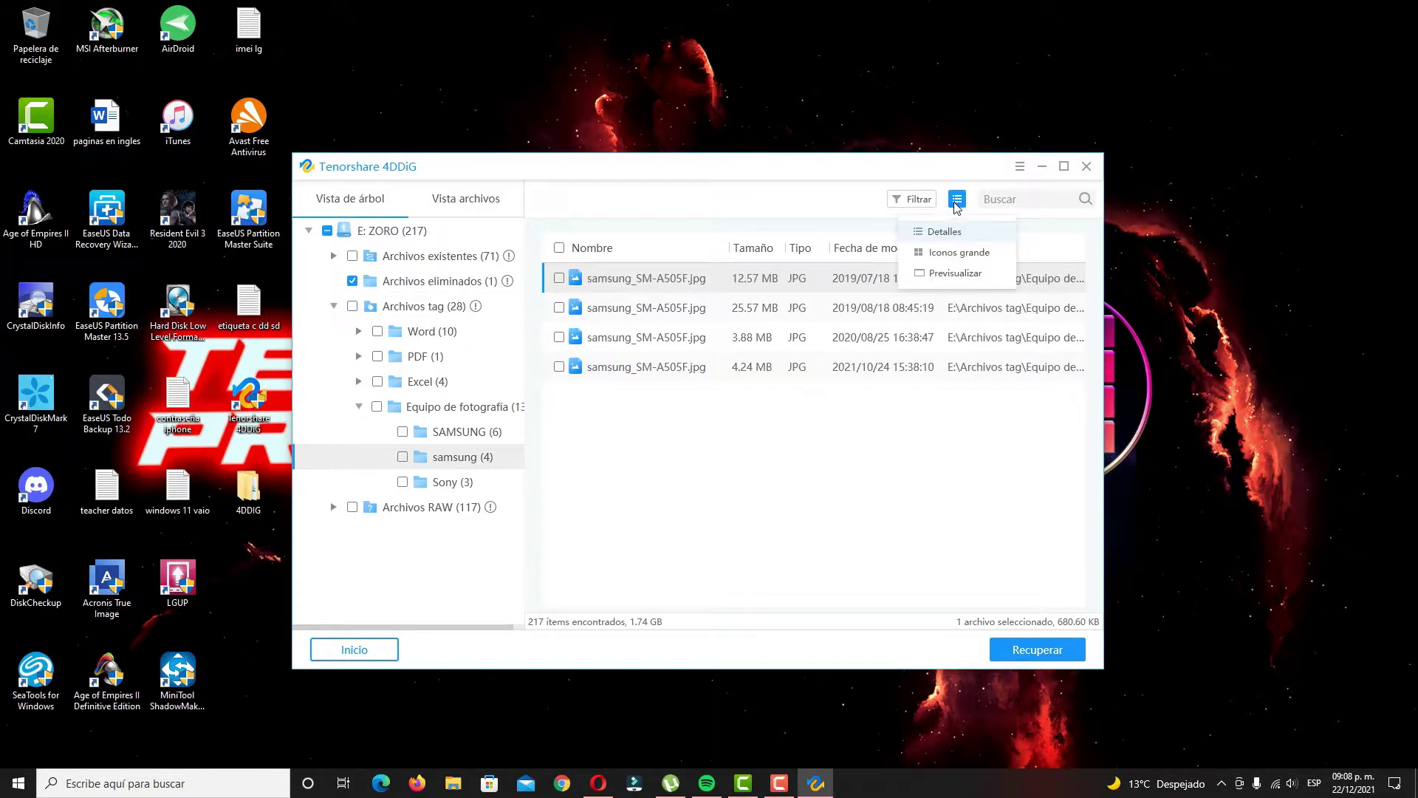
{"action": "left_click", "coordinate": [956, 273]}
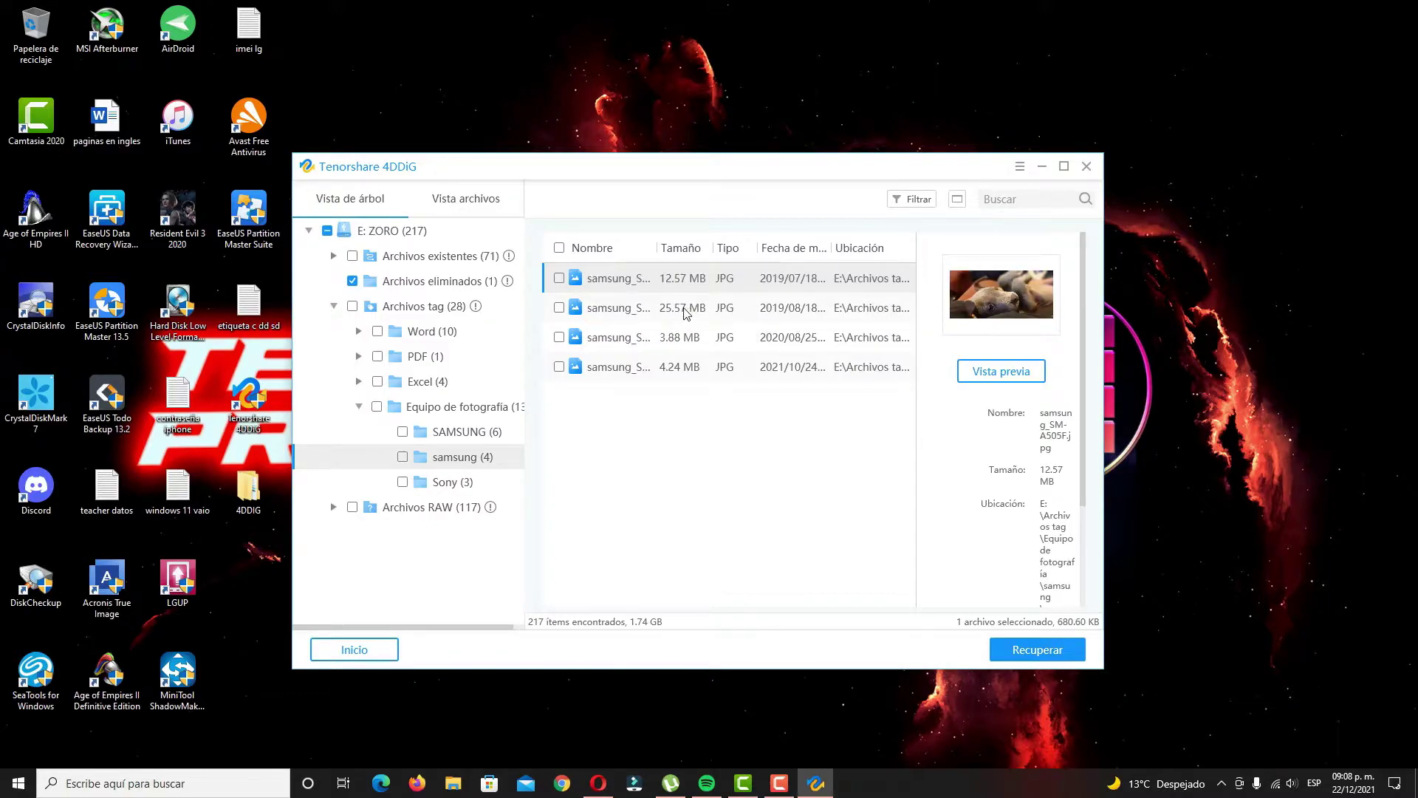
{"action": "left_click", "coordinate": [611, 311]}
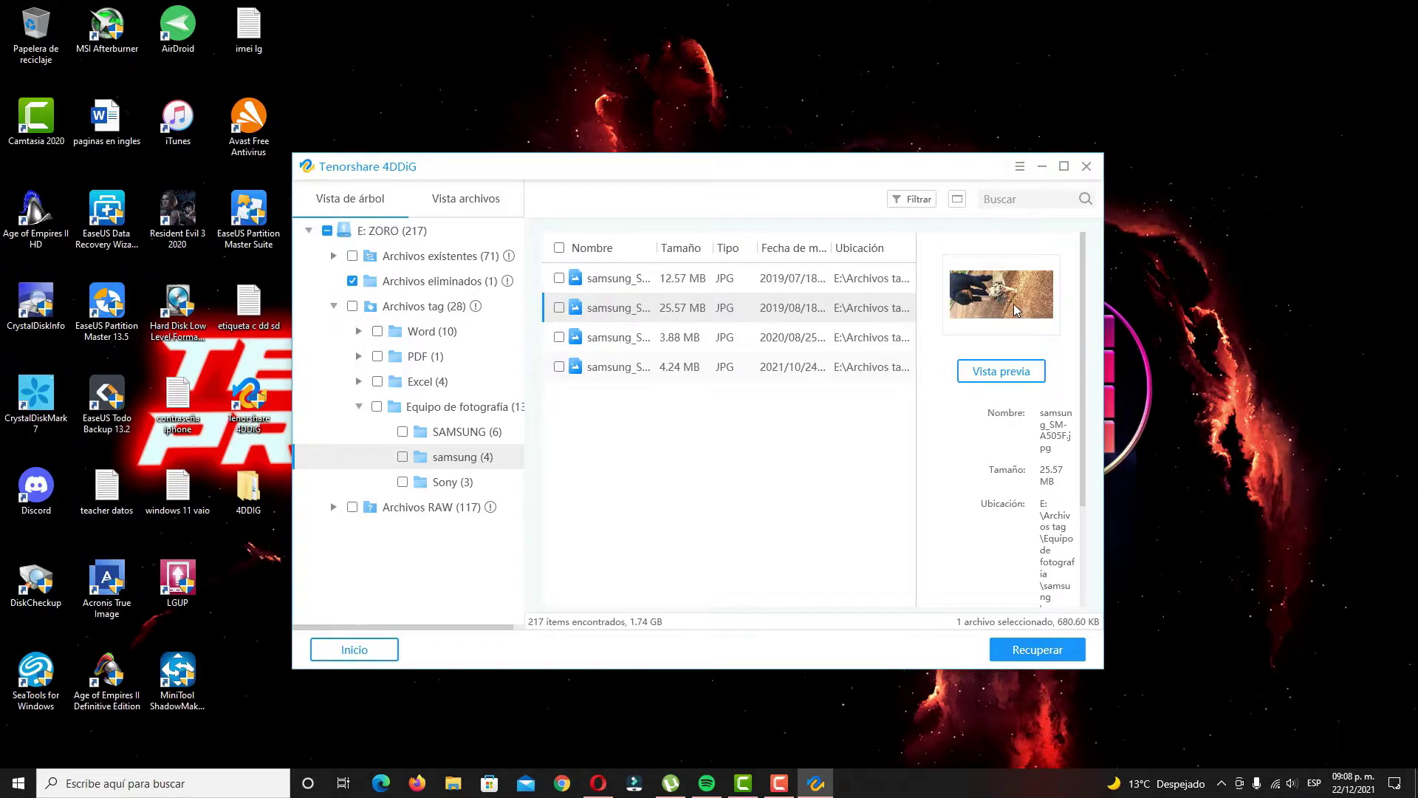
{"action": "left_click", "coordinate": [621, 341]}
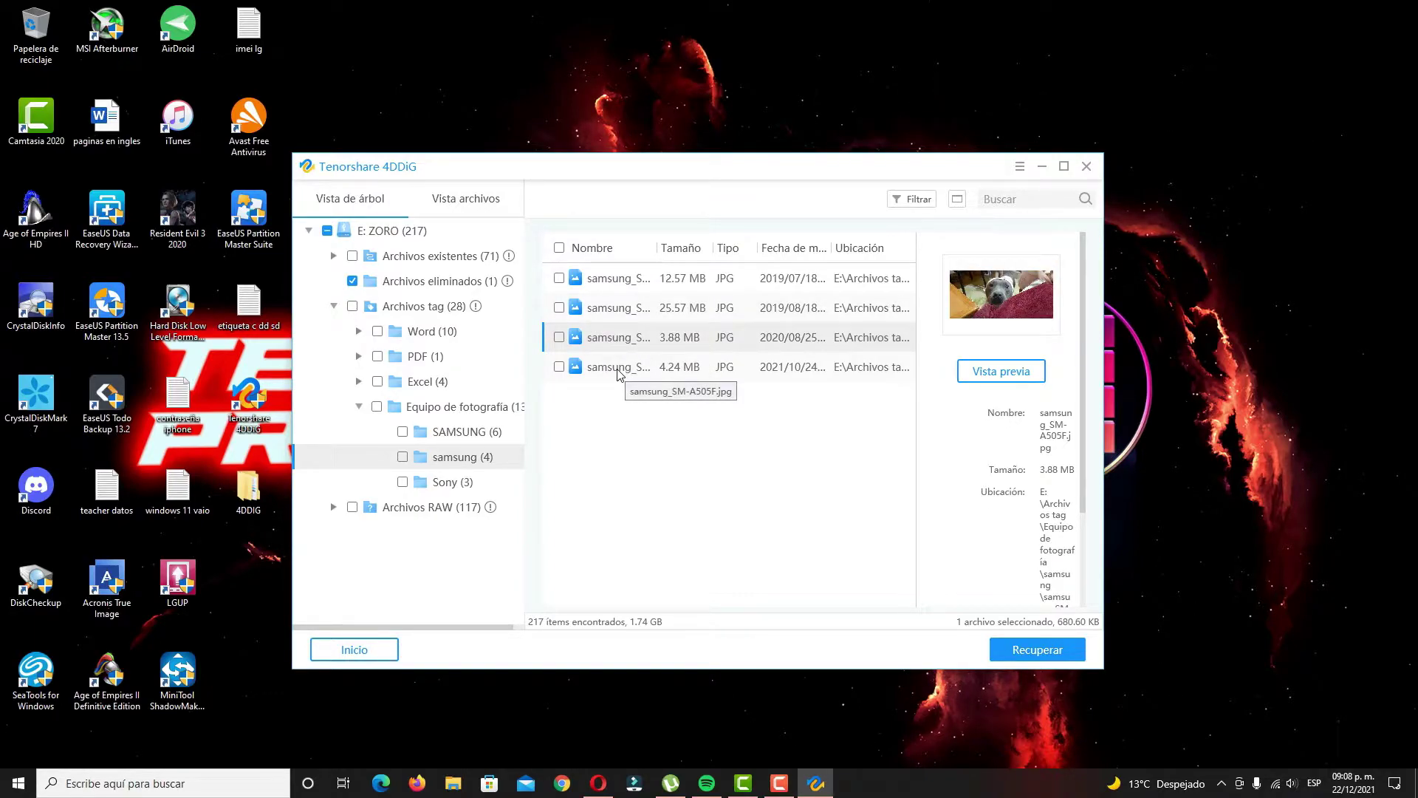
{"action": "left_click", "coordinate": [619, 370]}
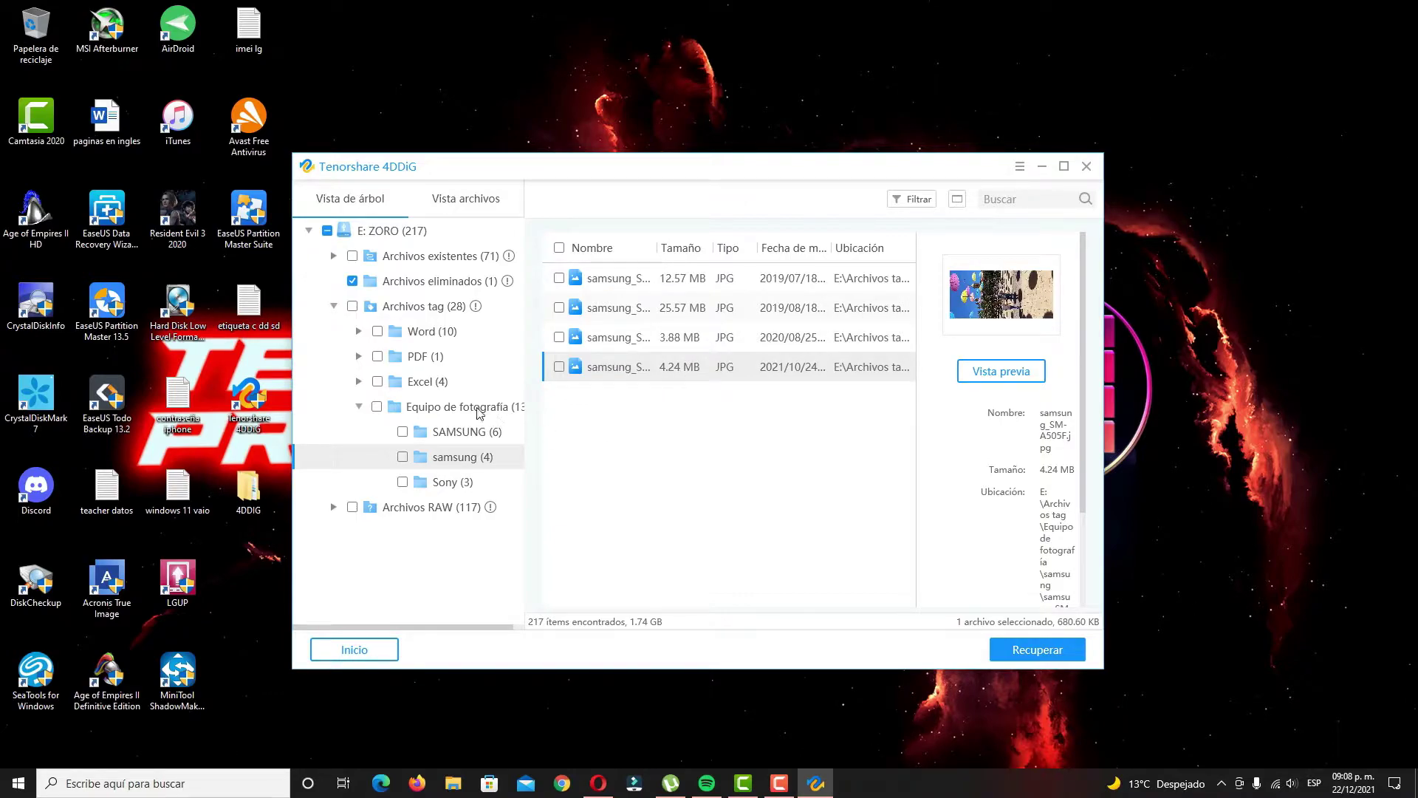
Step: Preview the 680.60 KB Dumah.docx from the Word group's Dumah folder under Archivos tag, and close the document
{"action": "left_click", "coordinate": [369, 332]}
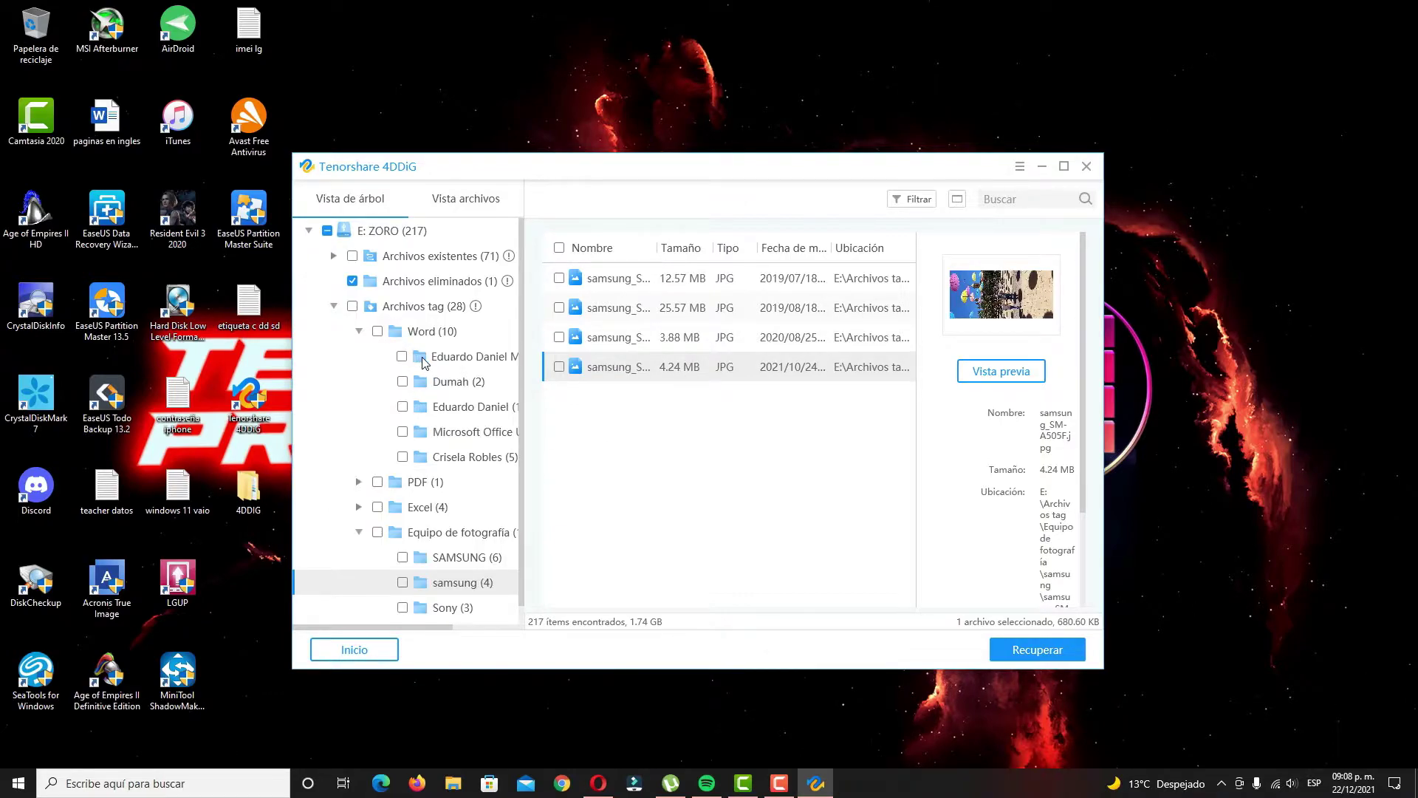
{"action": "left_click", "coordinate": [466, 358]}
{"action": "left_click", "coordinate": [457, 381]}
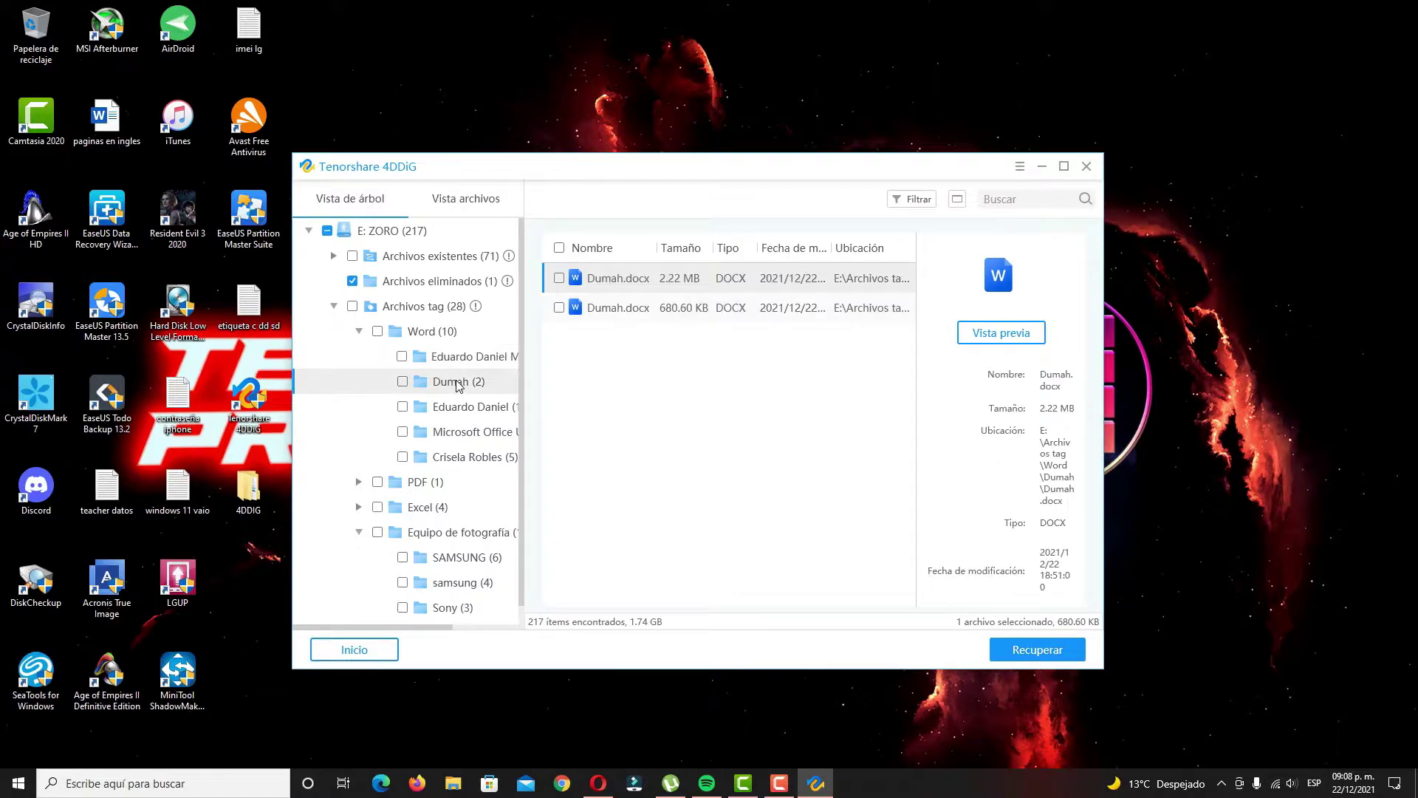
{"action": "left_click", "coordinate": [620, 306]}
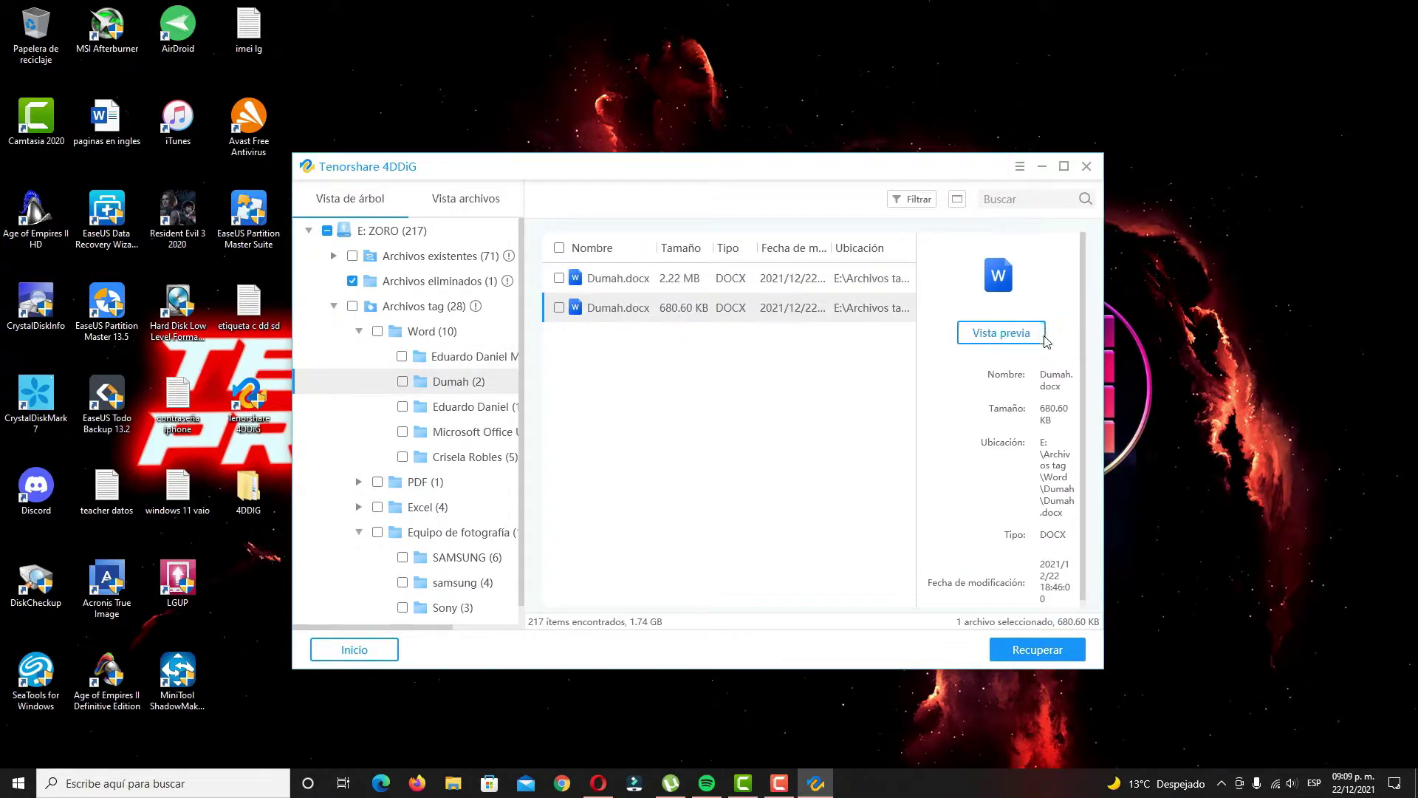
{"action": "left_click", "coordinate": [1034, 336]}
{"action": "scroll", "coordinate": [405, 426], "scroll_direction": "up", "scroll_amount": 2}
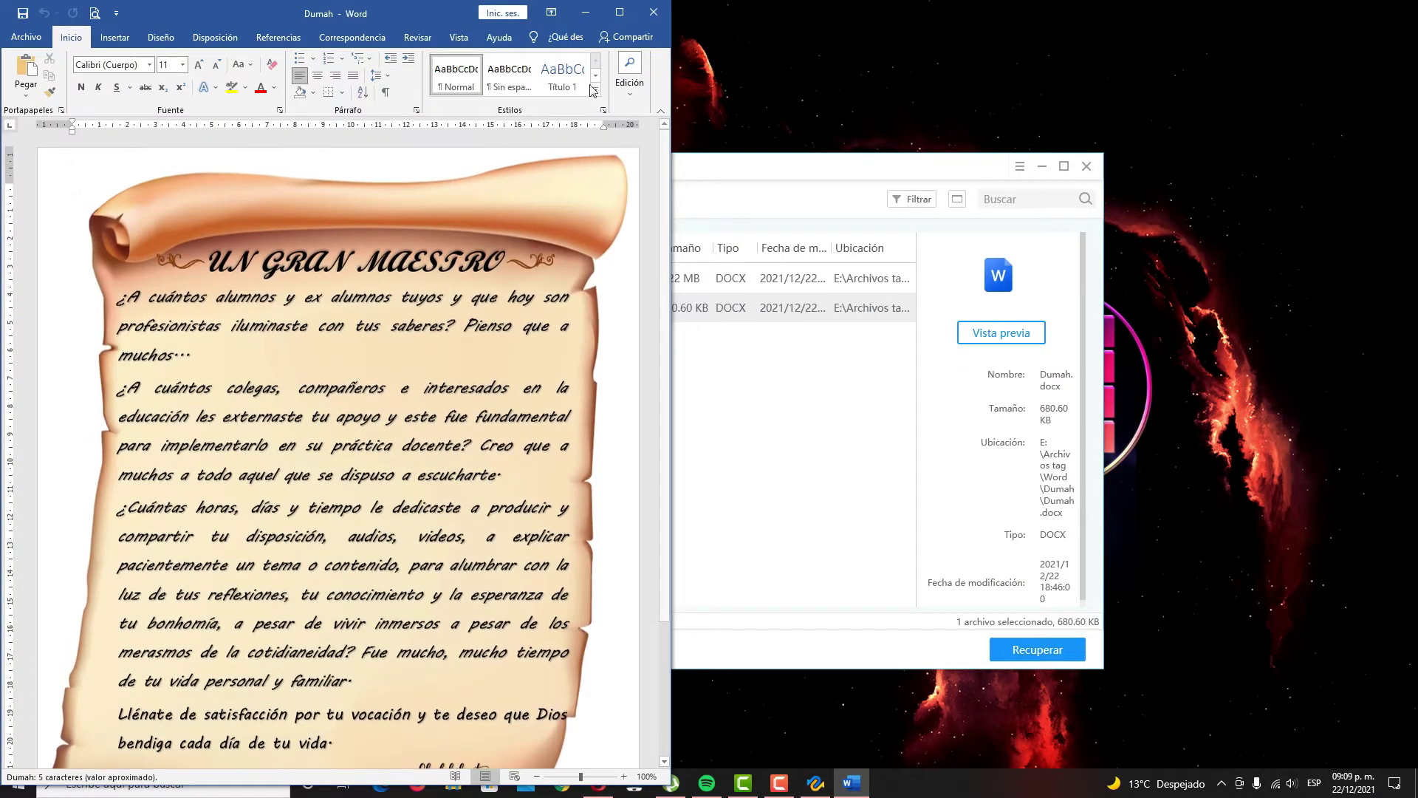
{"action": "left_click", "coordinate": [651, 14]}
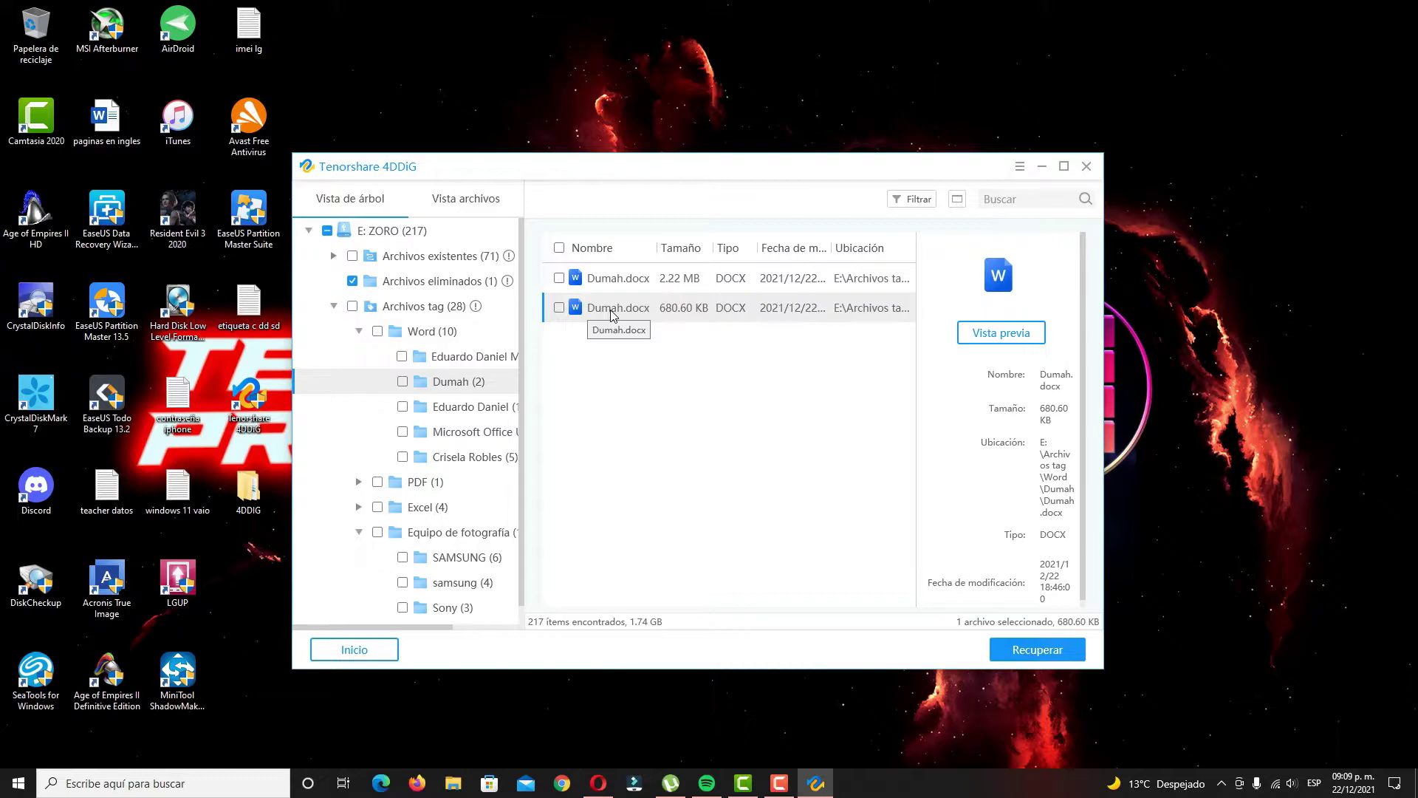
Step: Preview the 2.22 MB Dumah.docx in the same folder and close the document
{"action": "left_click", "coordinate": [617, 277]}
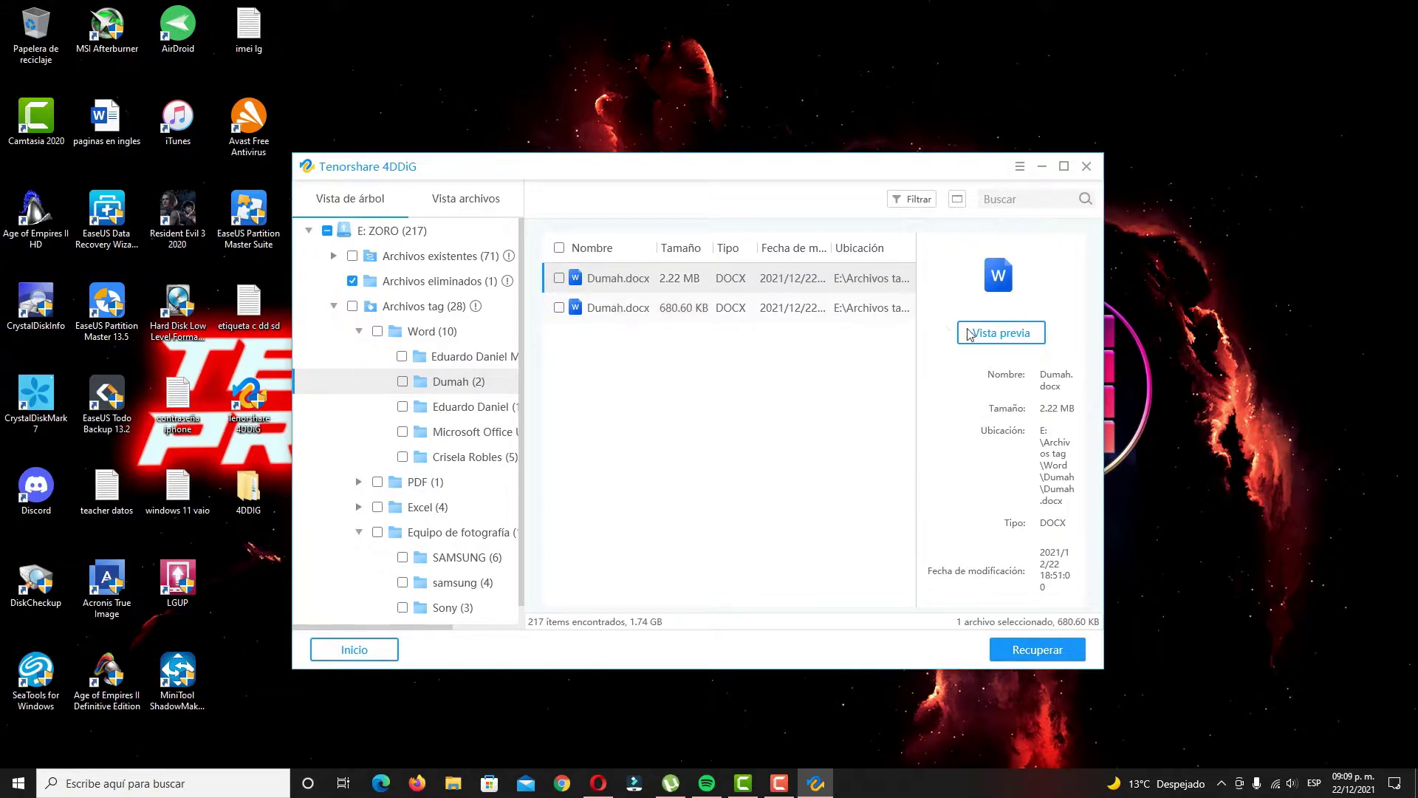
{"action": "left_click", "coordinate": [1019, 334]}
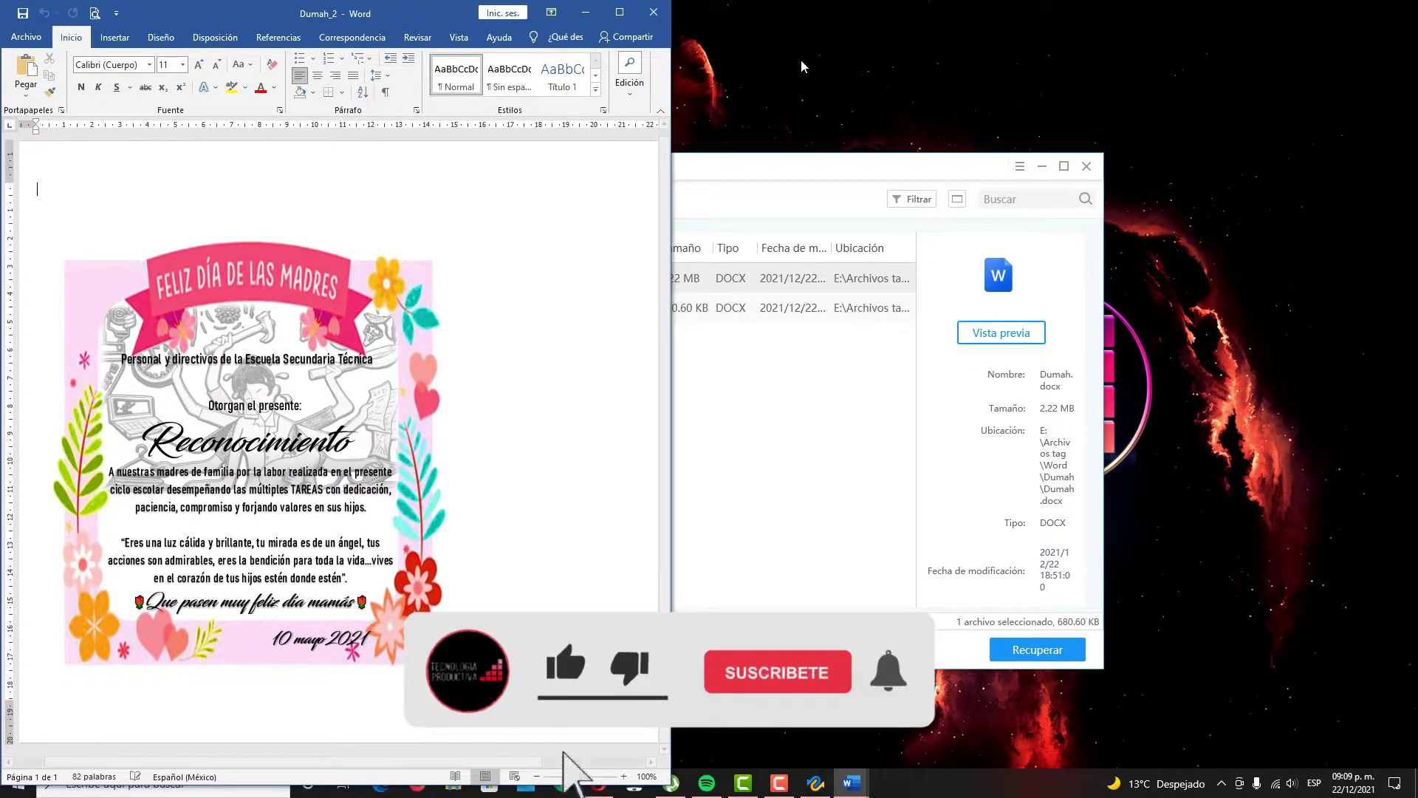
{"action": "left_click", "coordinate": [653, 12]}
{"action": "left_click", "coordinate": [653, 12]}
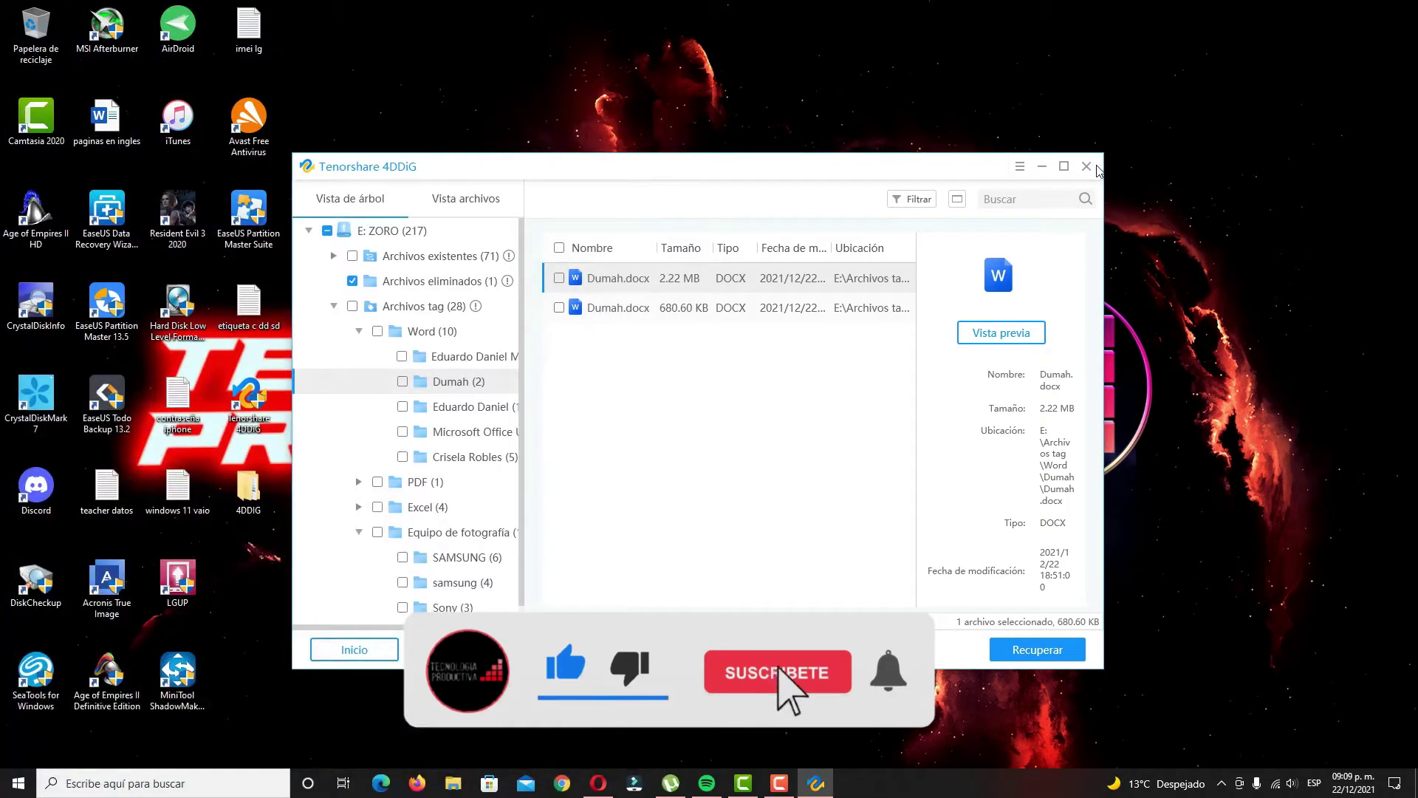
Step: Close Tenorshare 4DDiG without saving the scan results, and submit Sí as feedback on whether the recovered data is available
{"action": "left_click", "coordinate": [1086, 165]}
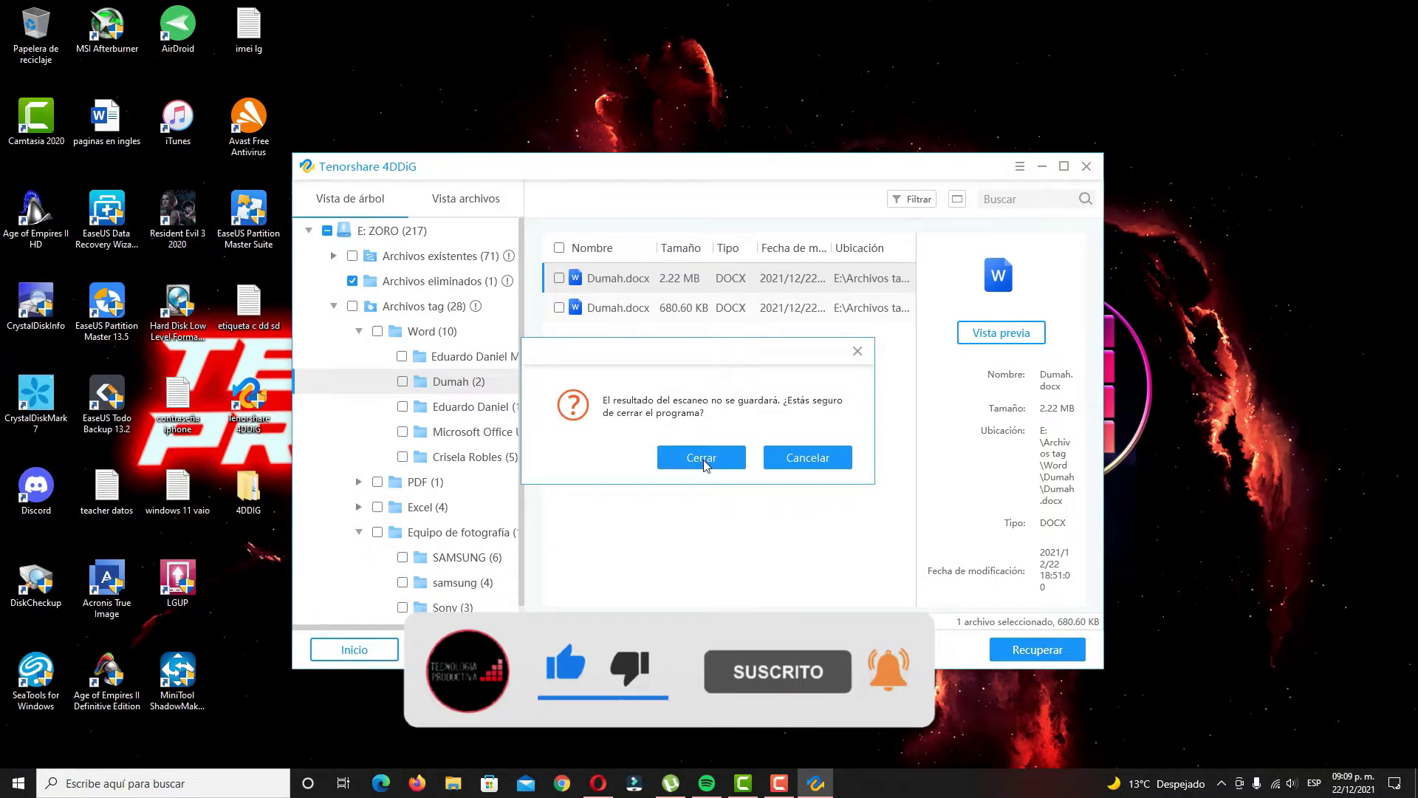
{"action": "left_click", "coordinate": [703, 458]}
{"action": "left_click", "coordinate": [641, 445]}
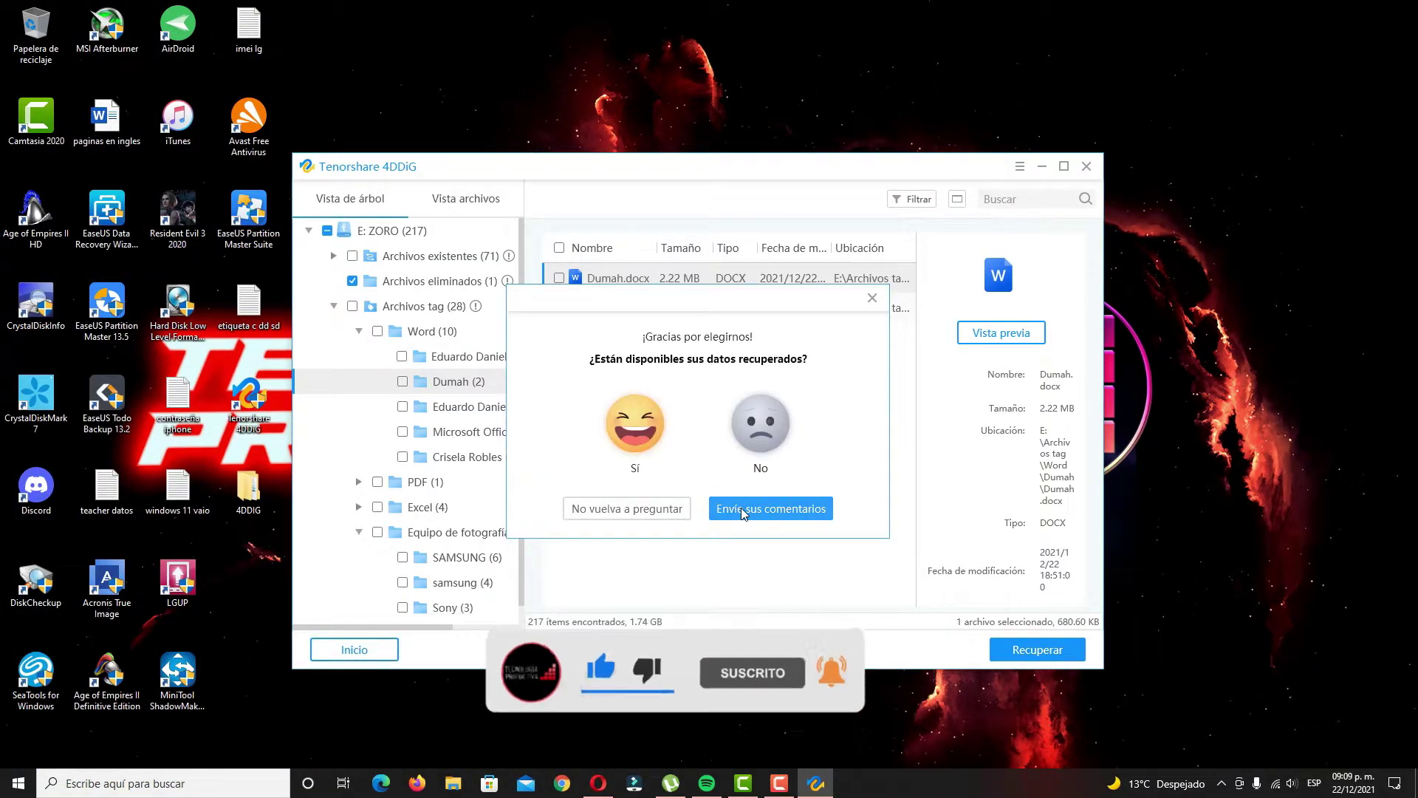
{"action": "left_click", "coordinate": [715, 509]}
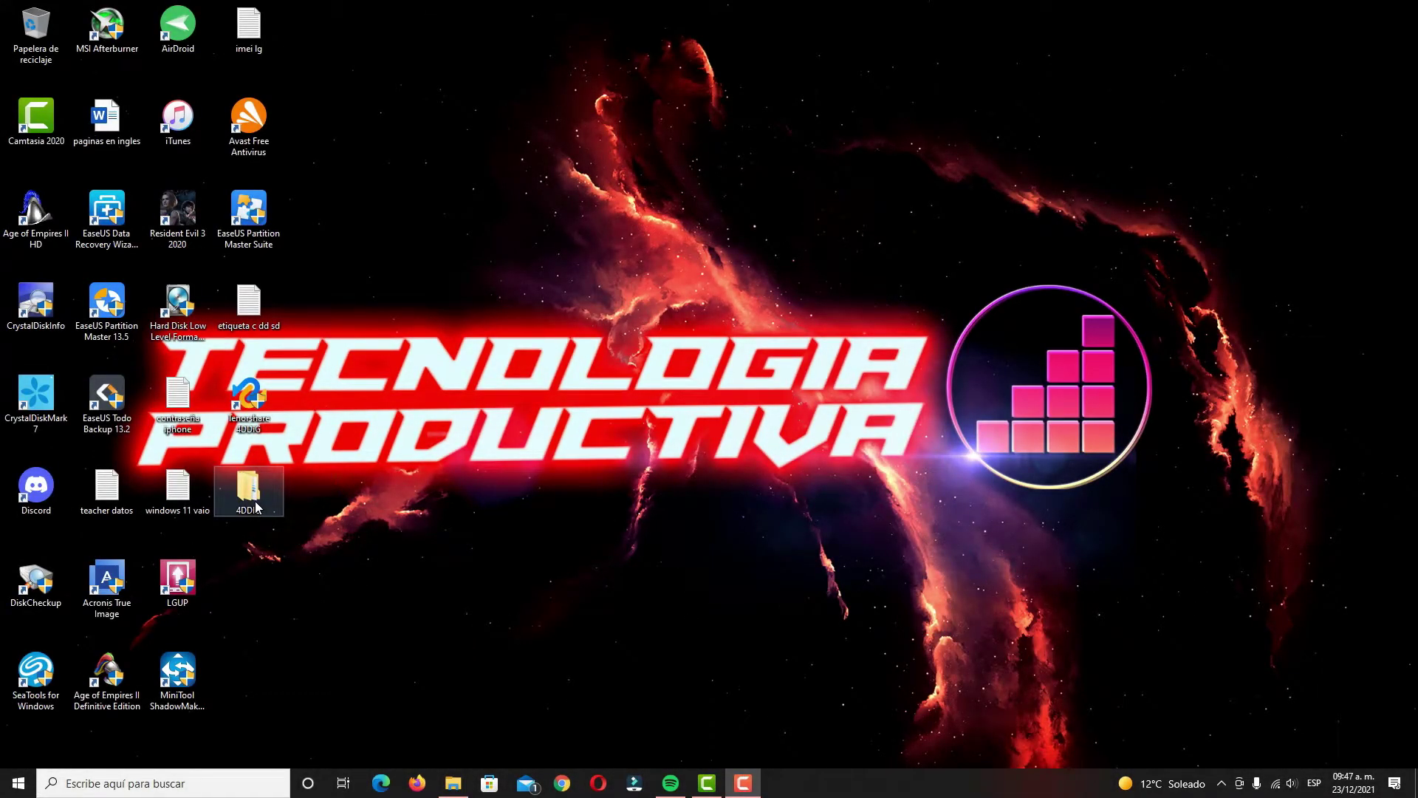
Step: Move the 4DDIG folder from the desktop to the recycle bin
{"action": "left_click_drag", "start_coordinate": [251, 486], "coordinate": [36, 41]}
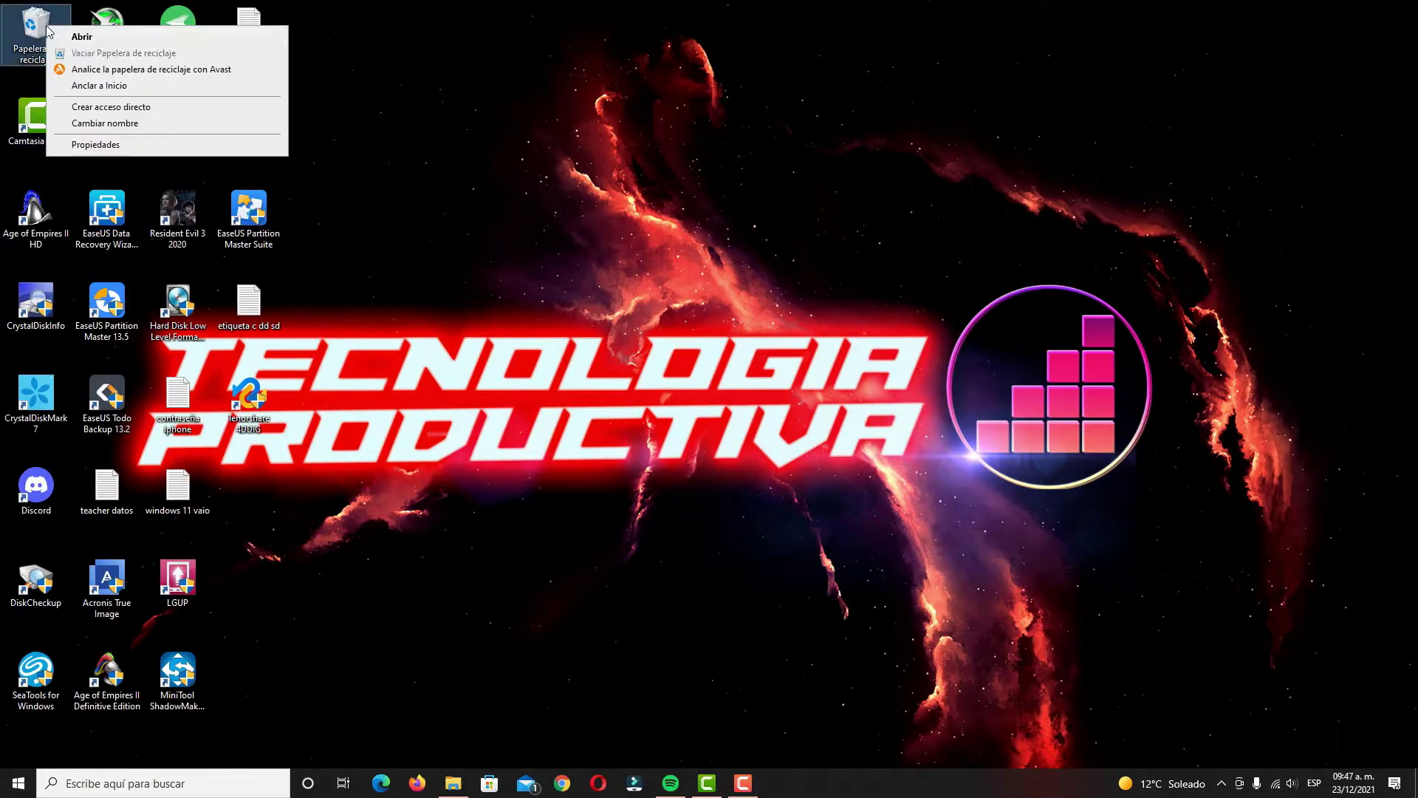
{"action": "left_click", "coordinate": [767, 426]}
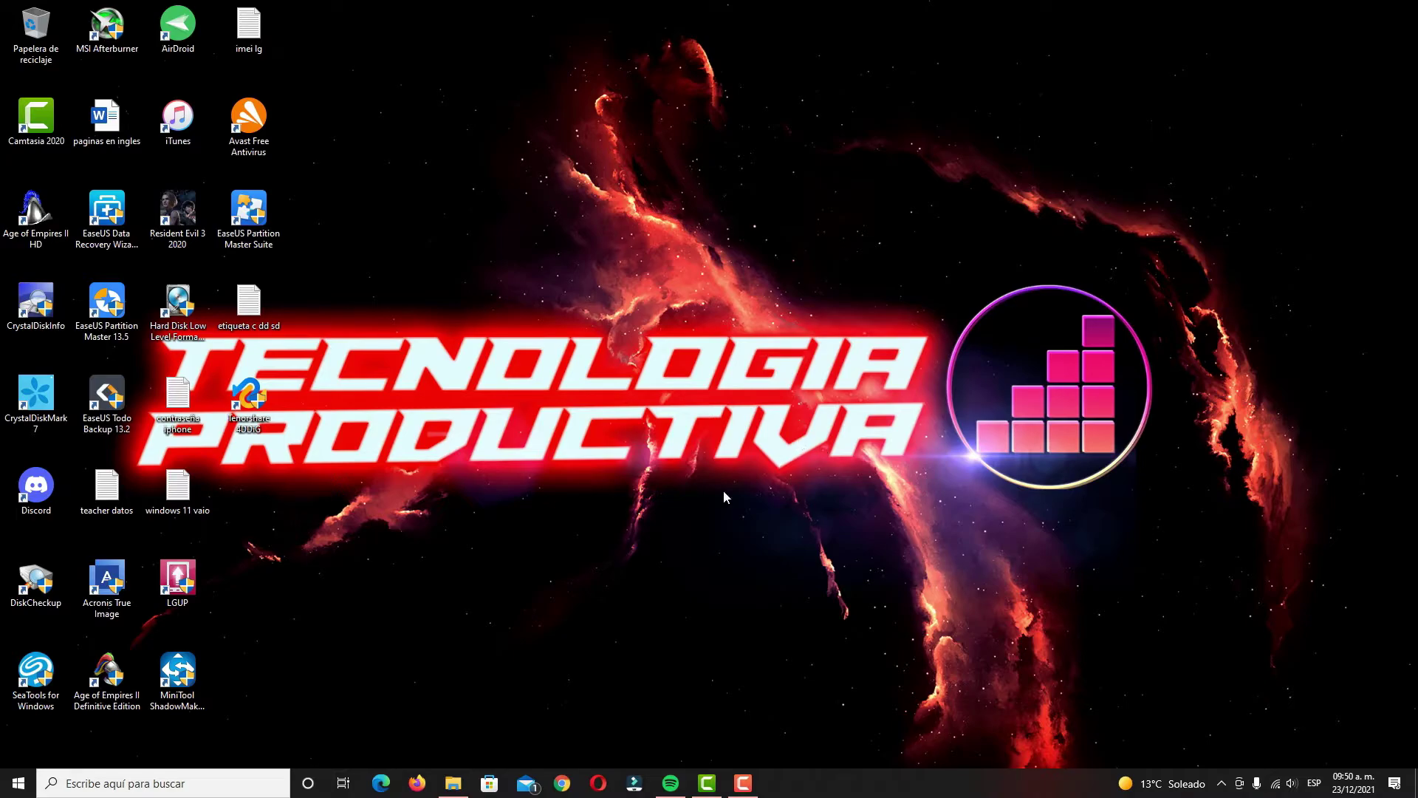
Step: Switch to File Explorer, view the contents of the ZORO (E:) drive and return to Este equipo
{"action": "left_click", "coordinate": [453, 783]}
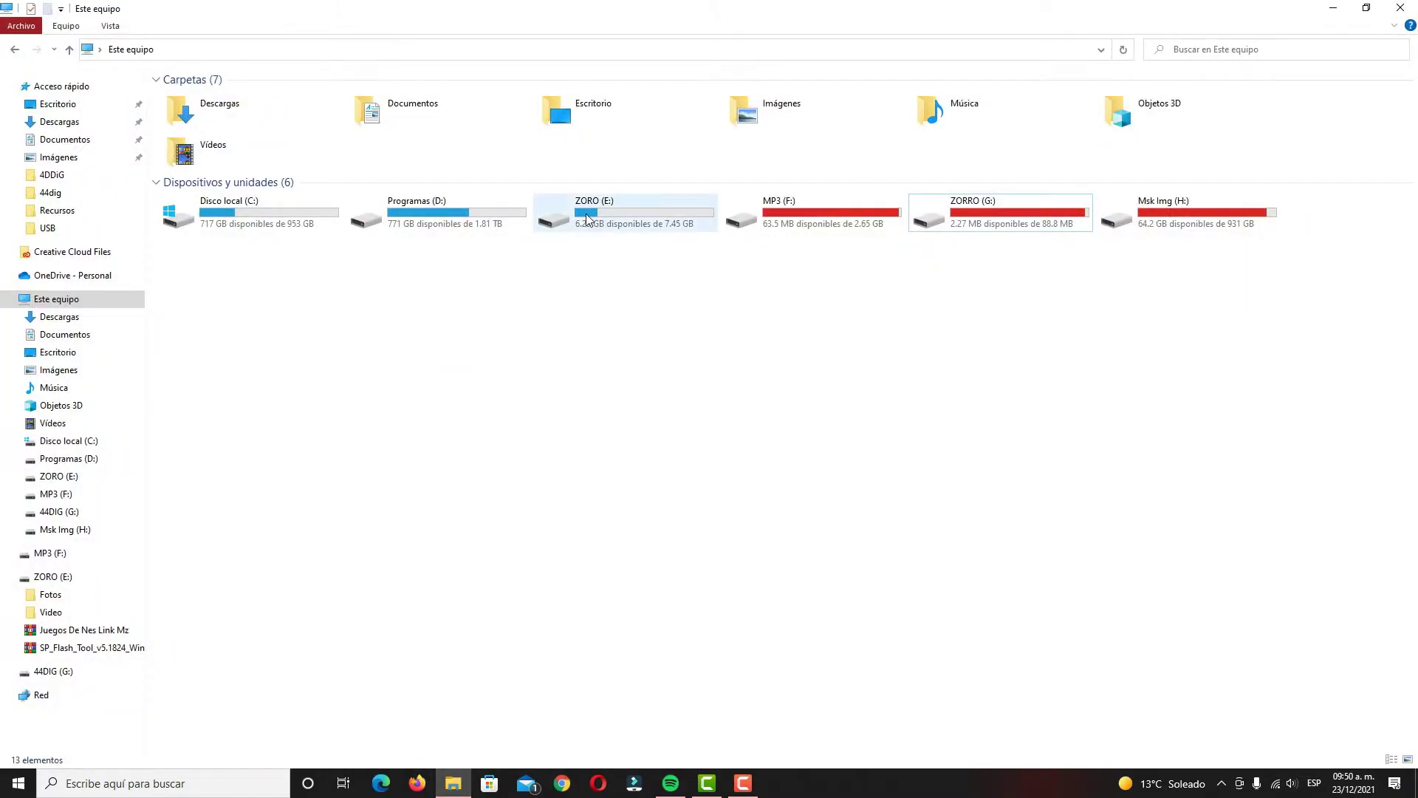
{"action": "left_click", "coordinate": [587, 219]}
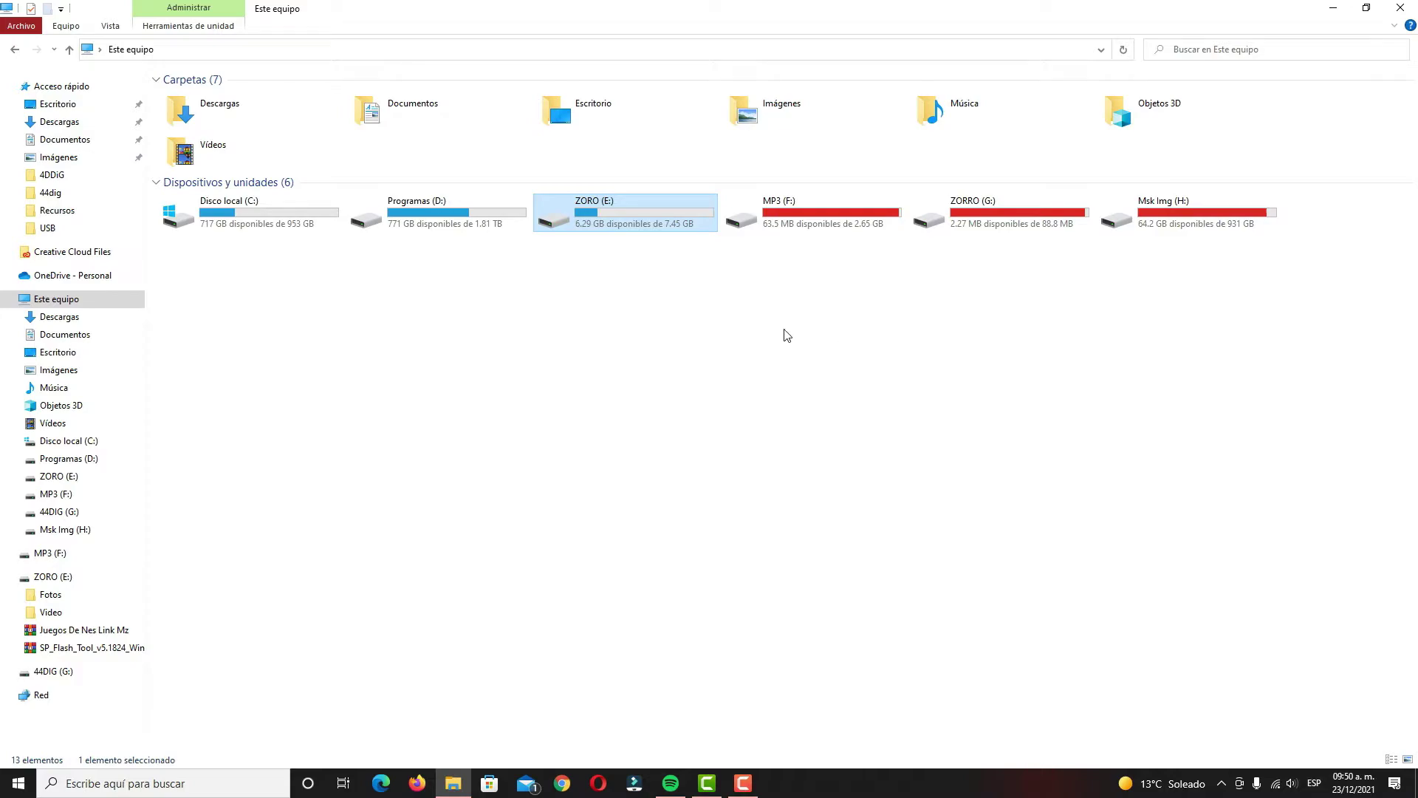
{"action": "double_click", "coordinate": [642, 221]}
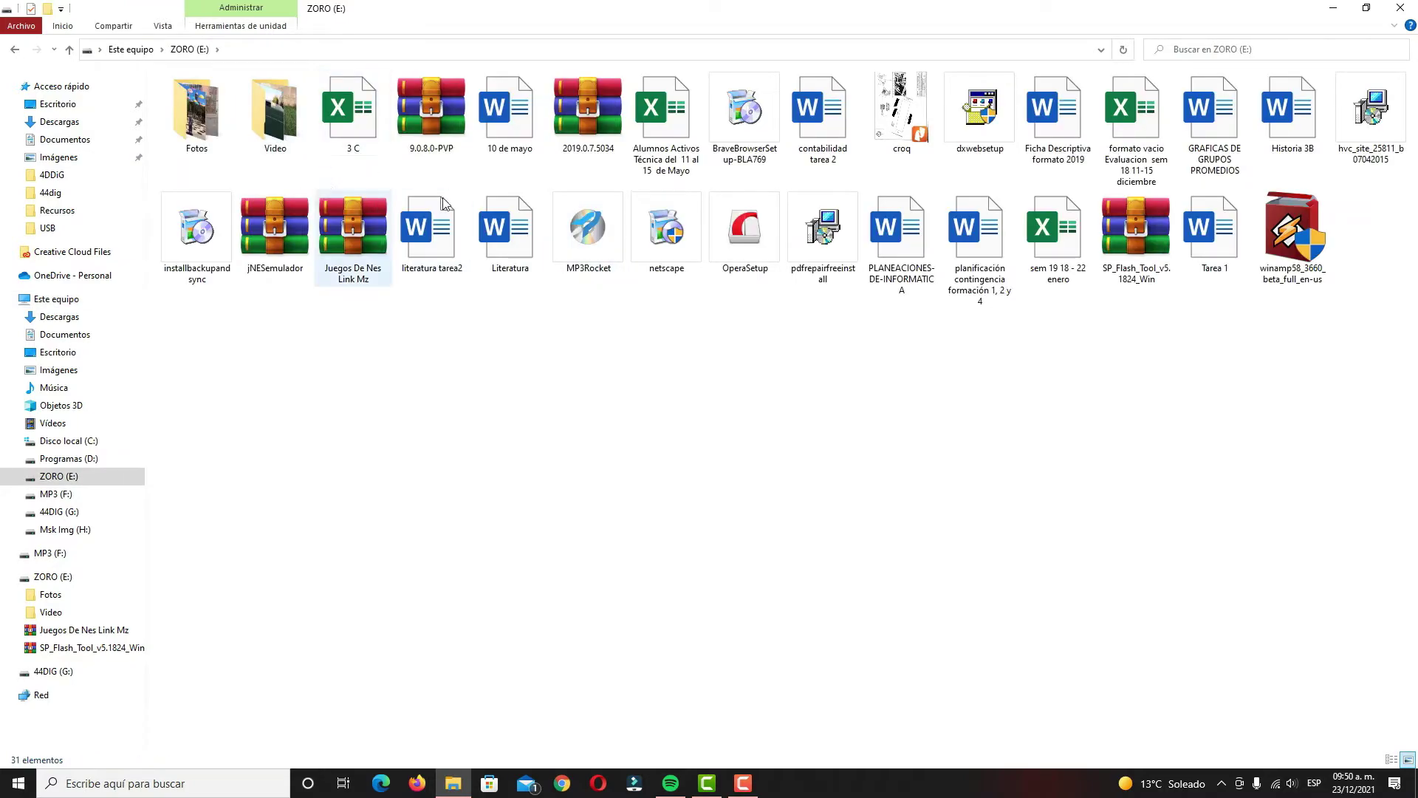
{"action": "left_click", "coordinate": [14, 48]}
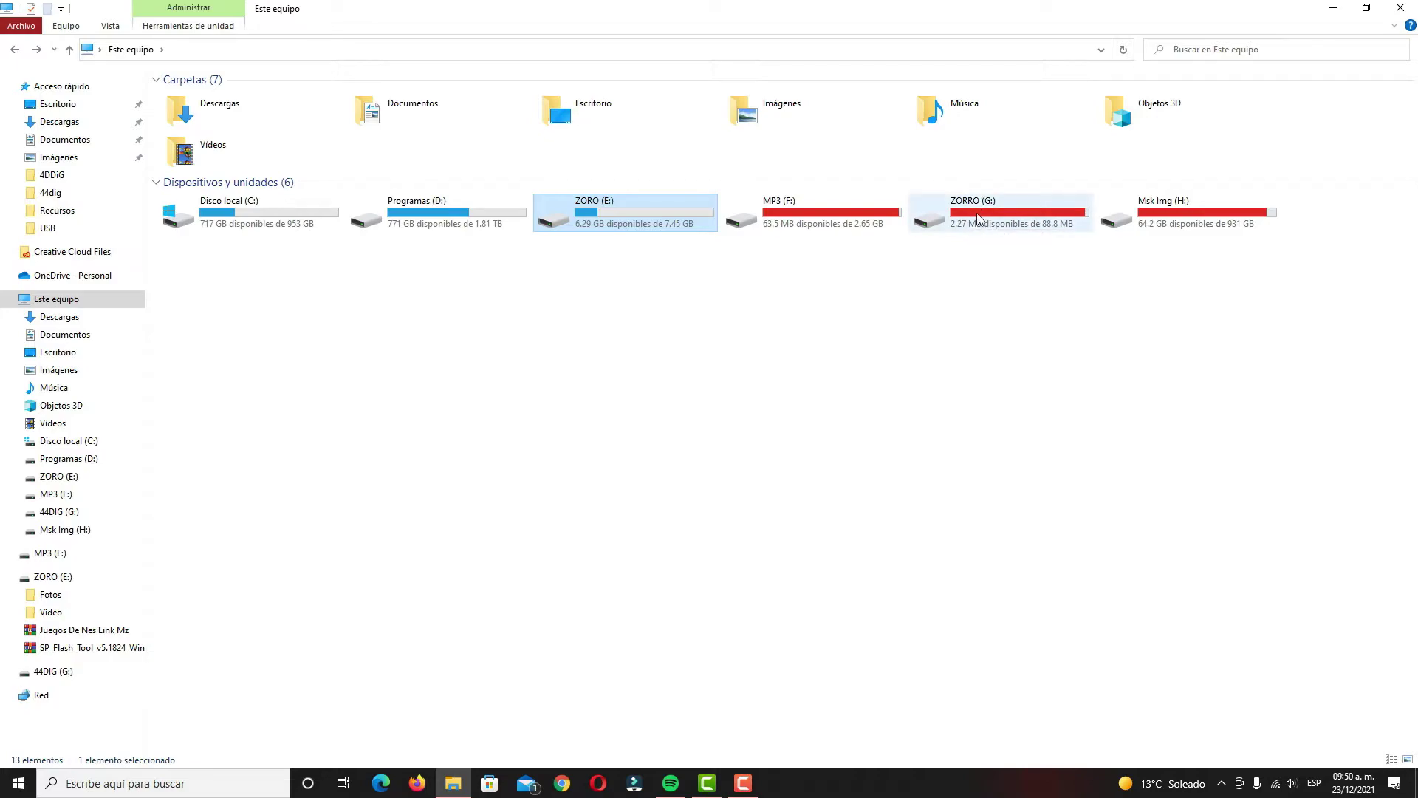
Step: Safely eject the USB device holding the MP3 (F:) and ZORRO (G:) drives
{"action": "left_click", "coordinate": [1221, 784]}
{"action": "left_click", "coordinate": [1176, 664]}
{"action": "left_click", "coordinate": [1262, 627]}
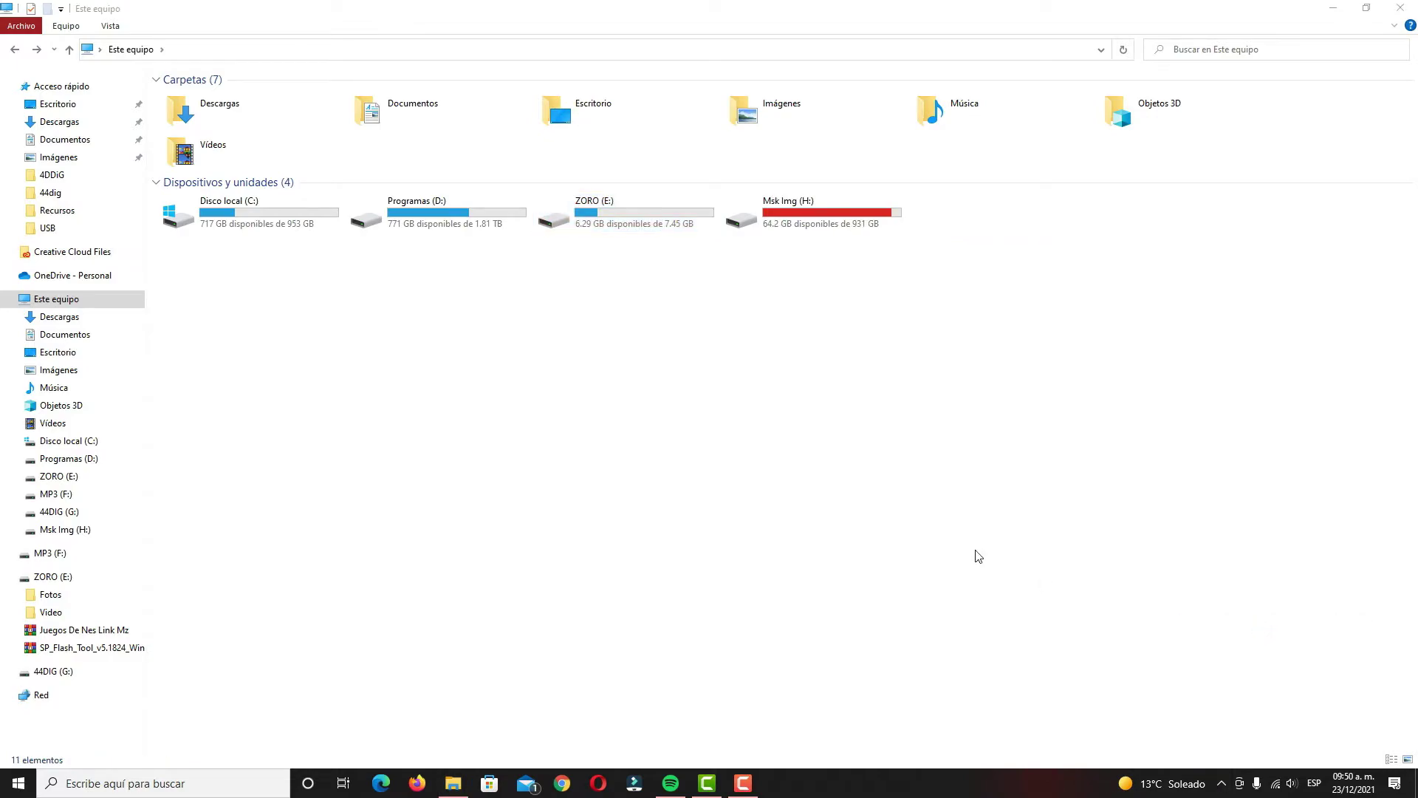
Step: Quick-format the ZORO (E:) drive as NTFS with a 4096-byte allocation unit and the volume label ZORO
{"action": "left_click", "coordinate": [584, 220]}
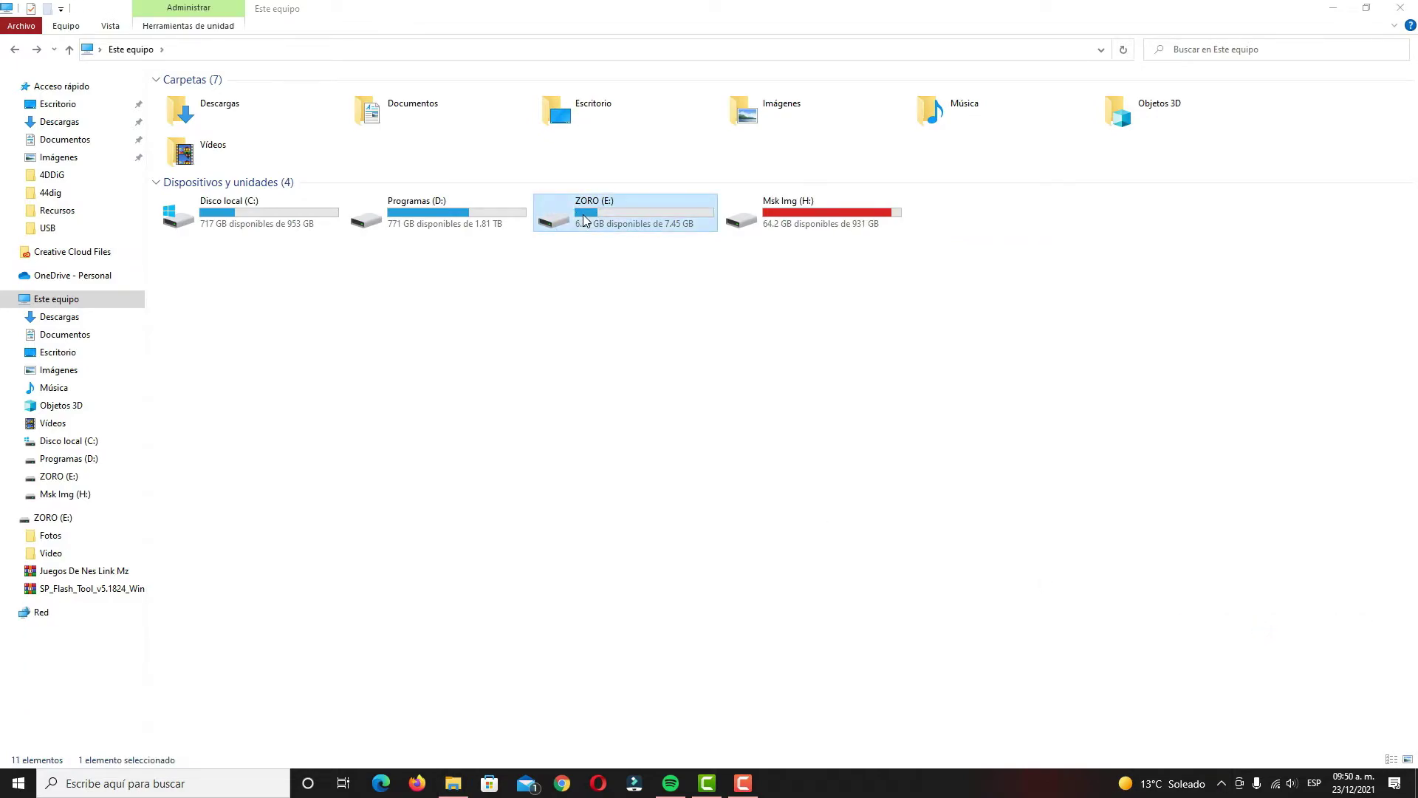
{"action": "right_click", "coordinate": [584, 220]}
{"action": "left_click", "coordinate": [668, 592]}
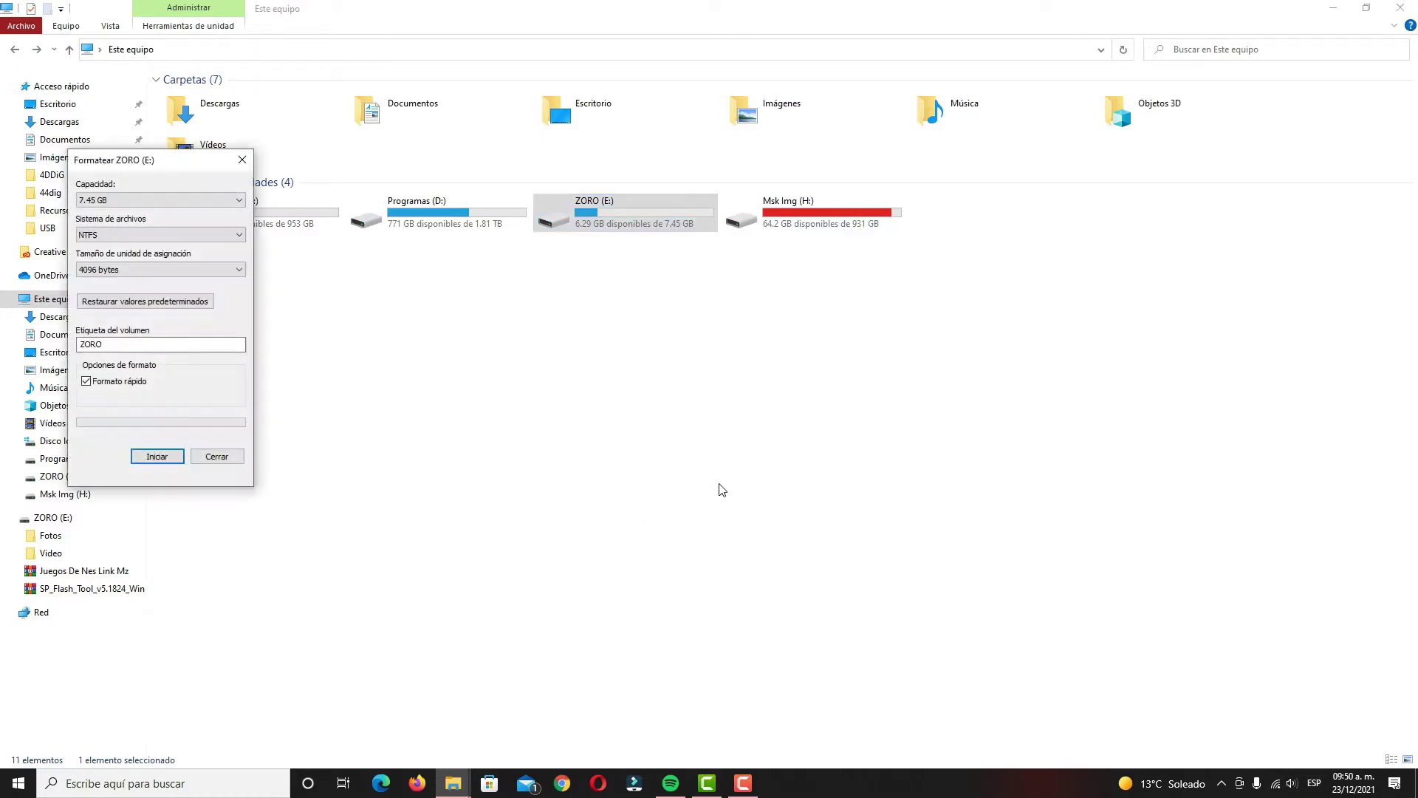
{"action": "key", "text": "Return"}
{"action": "left_click", "coordinate": [768, 393]}
{"action": "left_click", "coordinate": [781, 391]}
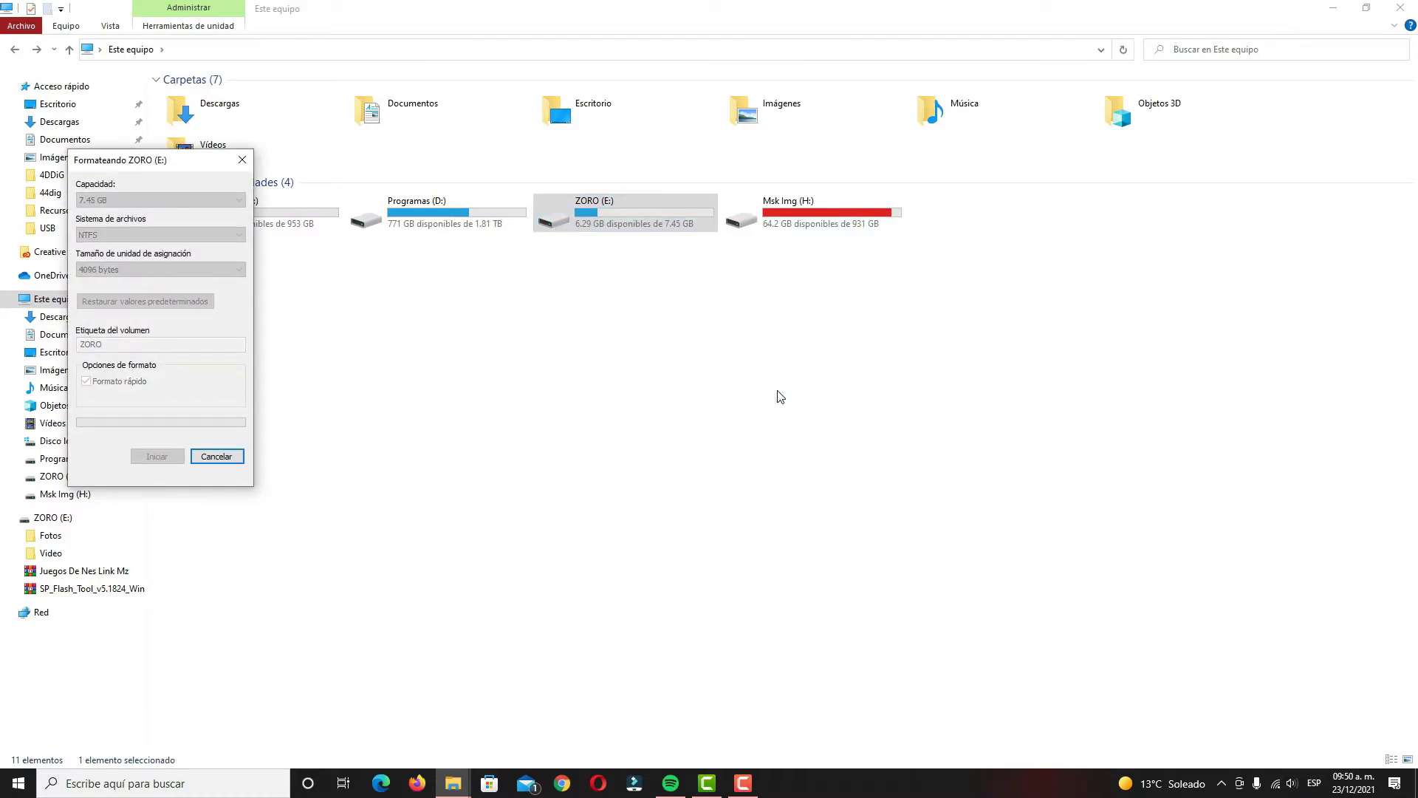
Step: Dismiss the format dialog, then inspect the contents of the ZORO (E:) drive and close File Explorer
{"action": "left_click", "coordinate": [776, 395]}
{"action": "left_click", "coordinate": [216, 456]}
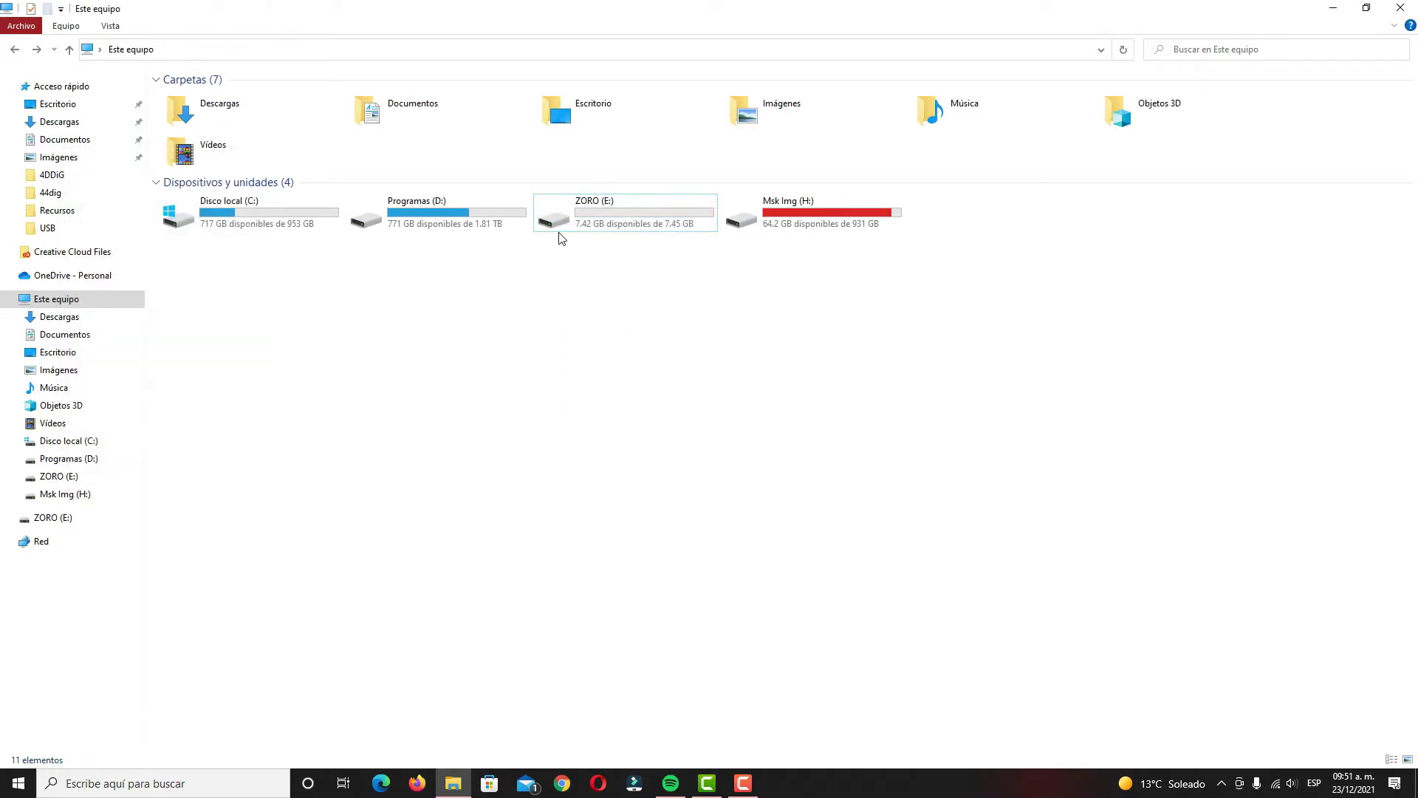
{"action": "double_click", "coordinate": [559, 223]}
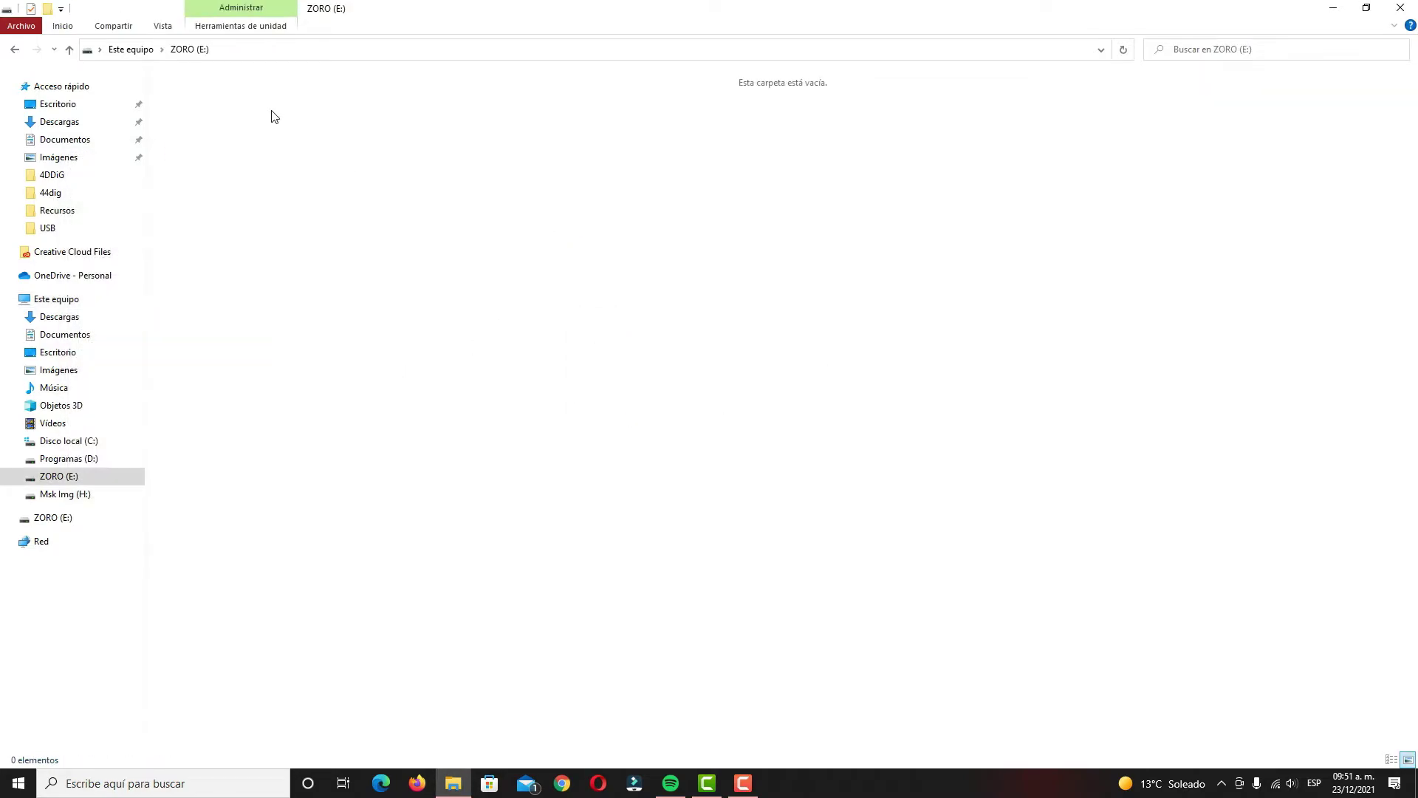
{"action": "left_click_drag", "start_coordinate": [197, 92], "coordinate": [1170, 648]}
{"action": "left_click", "coordinate": [1400, 7]}
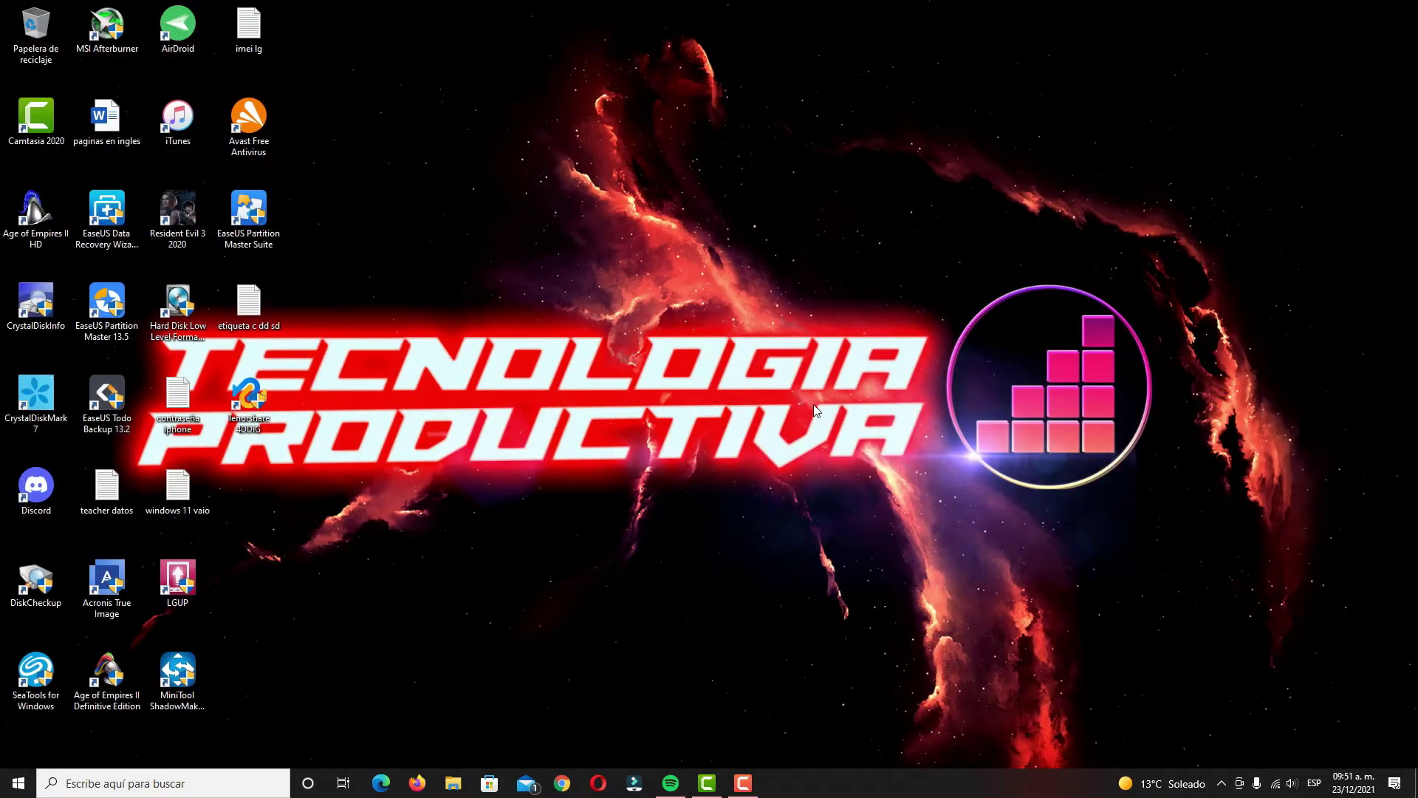
Step: Launch Tenorshare 4DDiG and scan the ZORO (E:) drive for lost files
{"action": "double_click", "coordinate": [262, 398]}
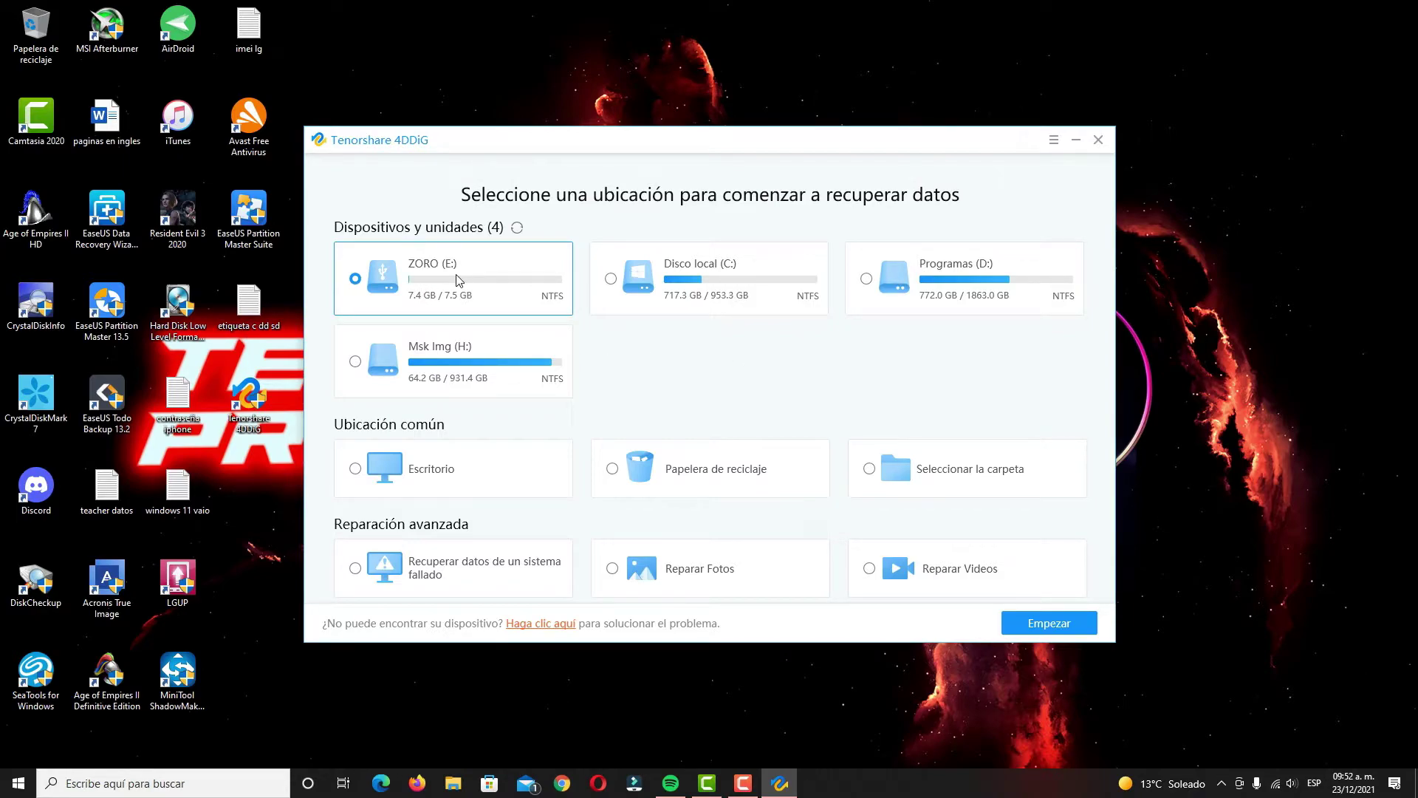
{"action": "left_click", "coordinate": [1034, 624]}
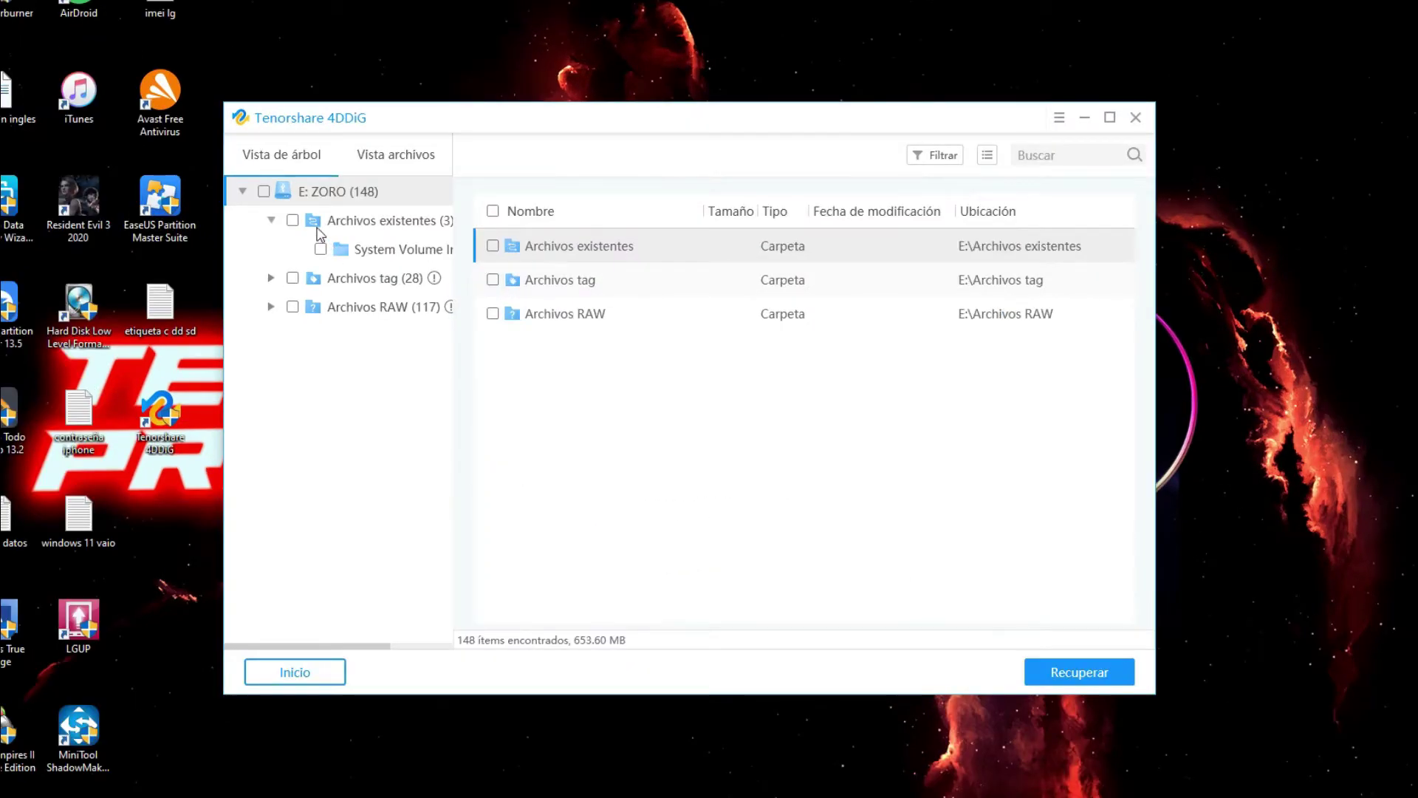
Step: Examine the System Volume folder under Archivos existentes and the Word and camera-equipment folders under Archivos tag in the tree view
{"action": "left_click", "coordinate": [382, 251]}
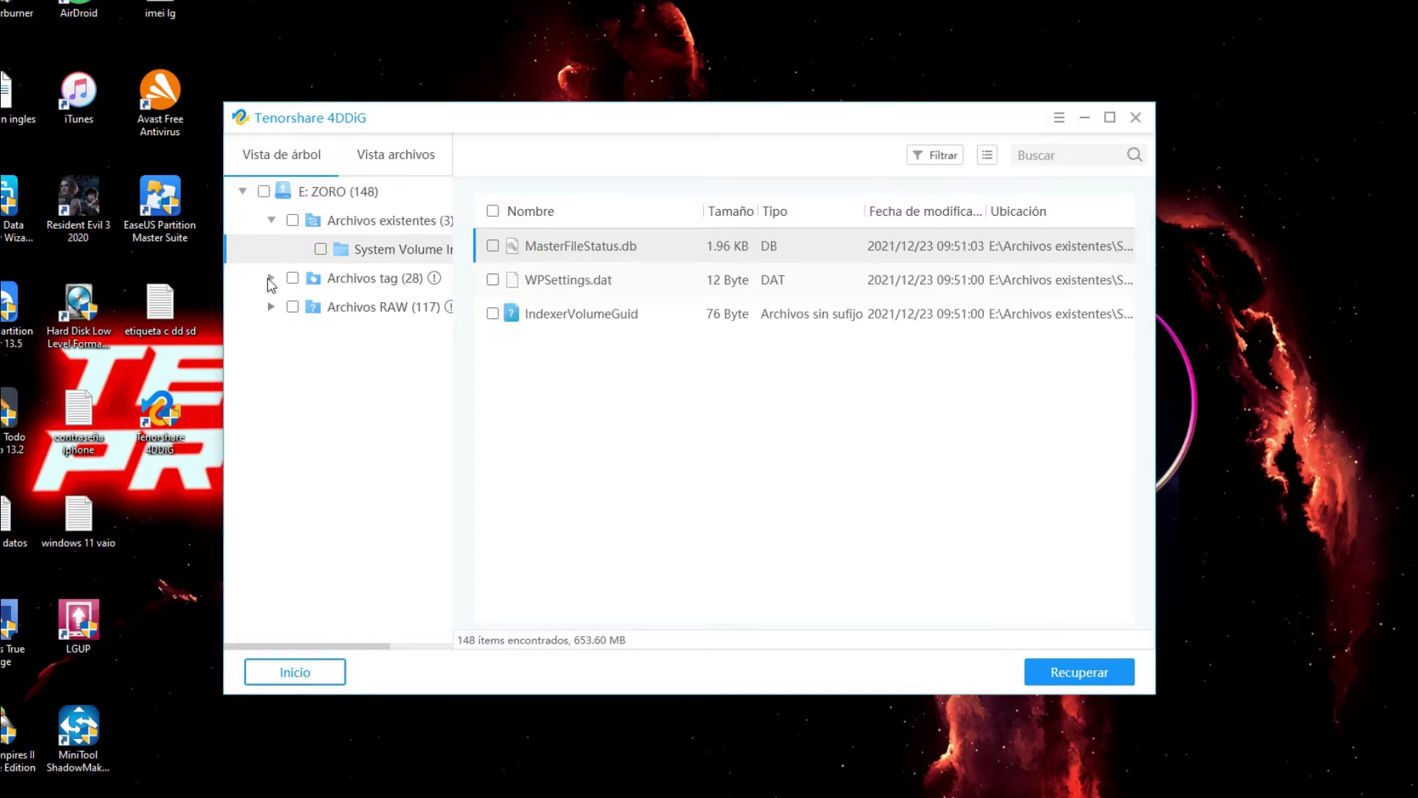
{"action": "left_click", "coordinate": [271, 279]}
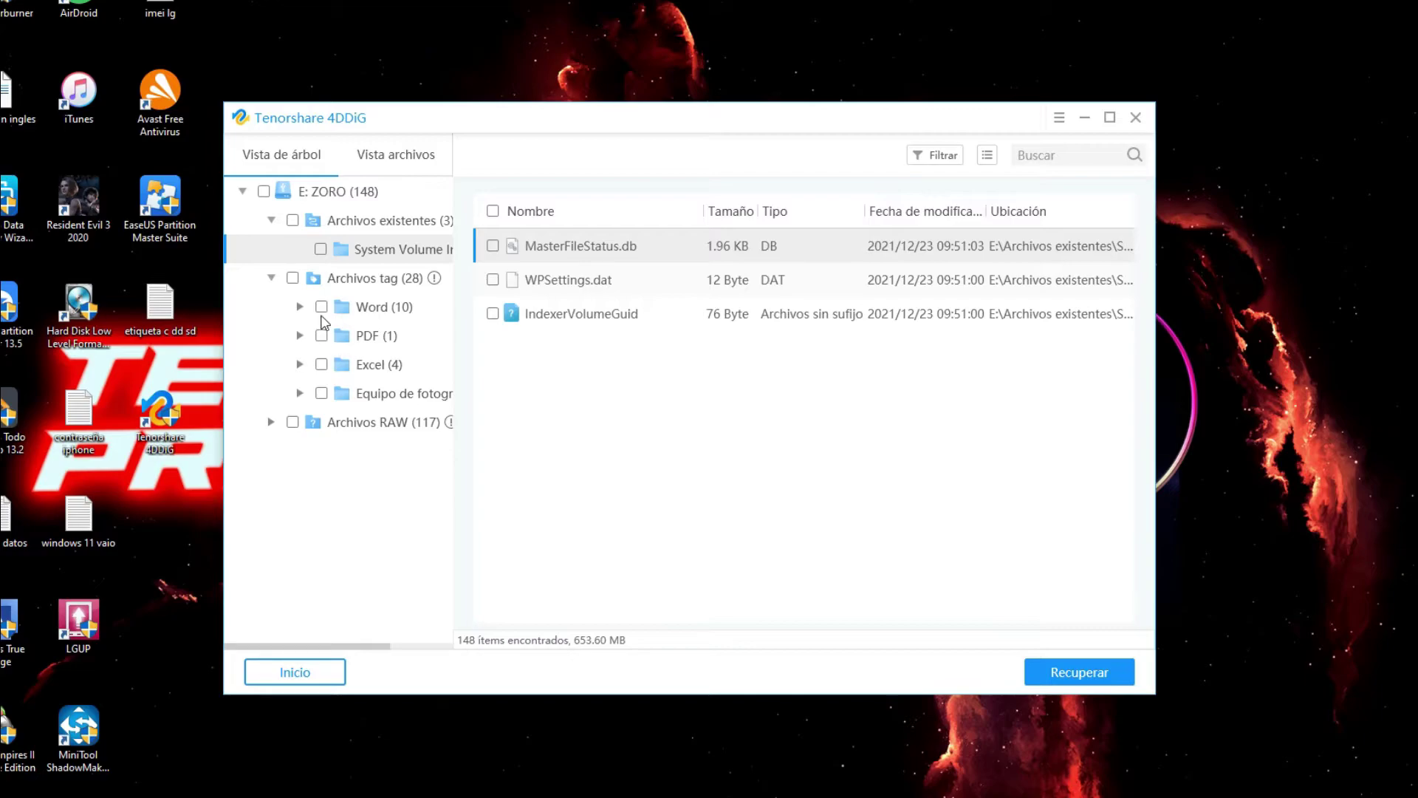
{"action": "left_click", "coordinate": [300, 307]}
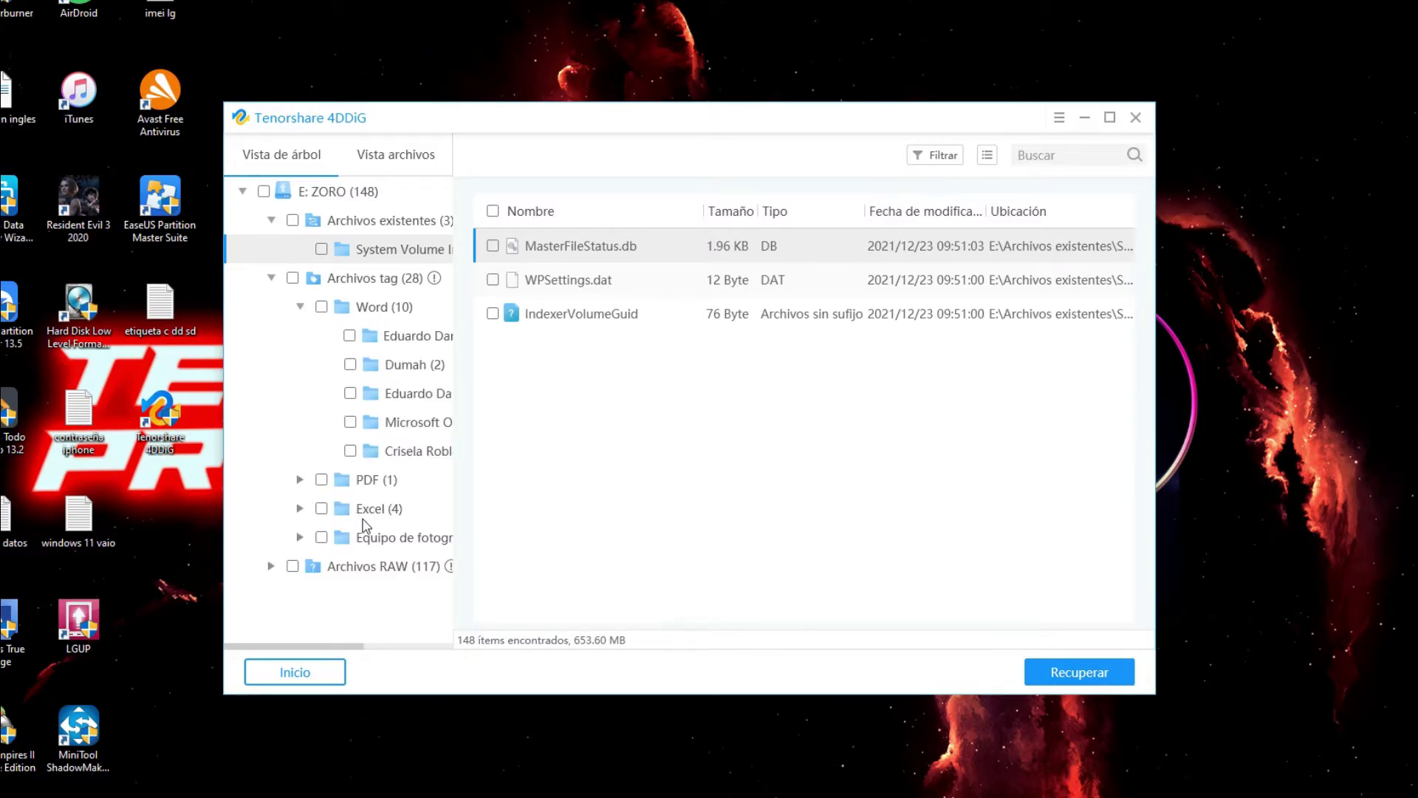
{"action": "left_click", "coordinate": [301, 307]}
{"action": "left_click", "coordinate": [301, 393]}
{"action": "left_click", "coordinate": [388, 482]}
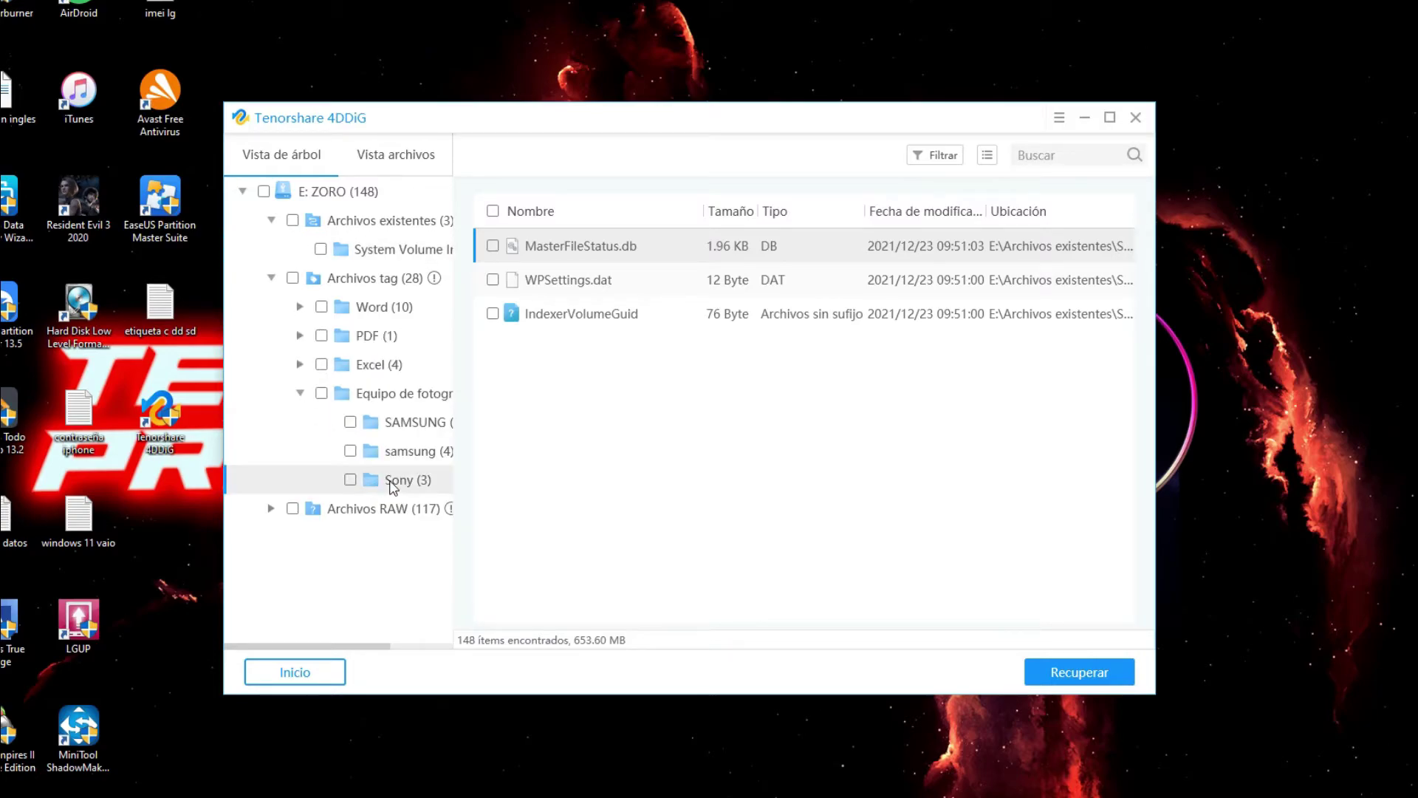
Step: Switch the scan results to the file-type view and examine the Otro, Fotos and Video categories
{"action": "left_click", "coordinate": [389, 154]}
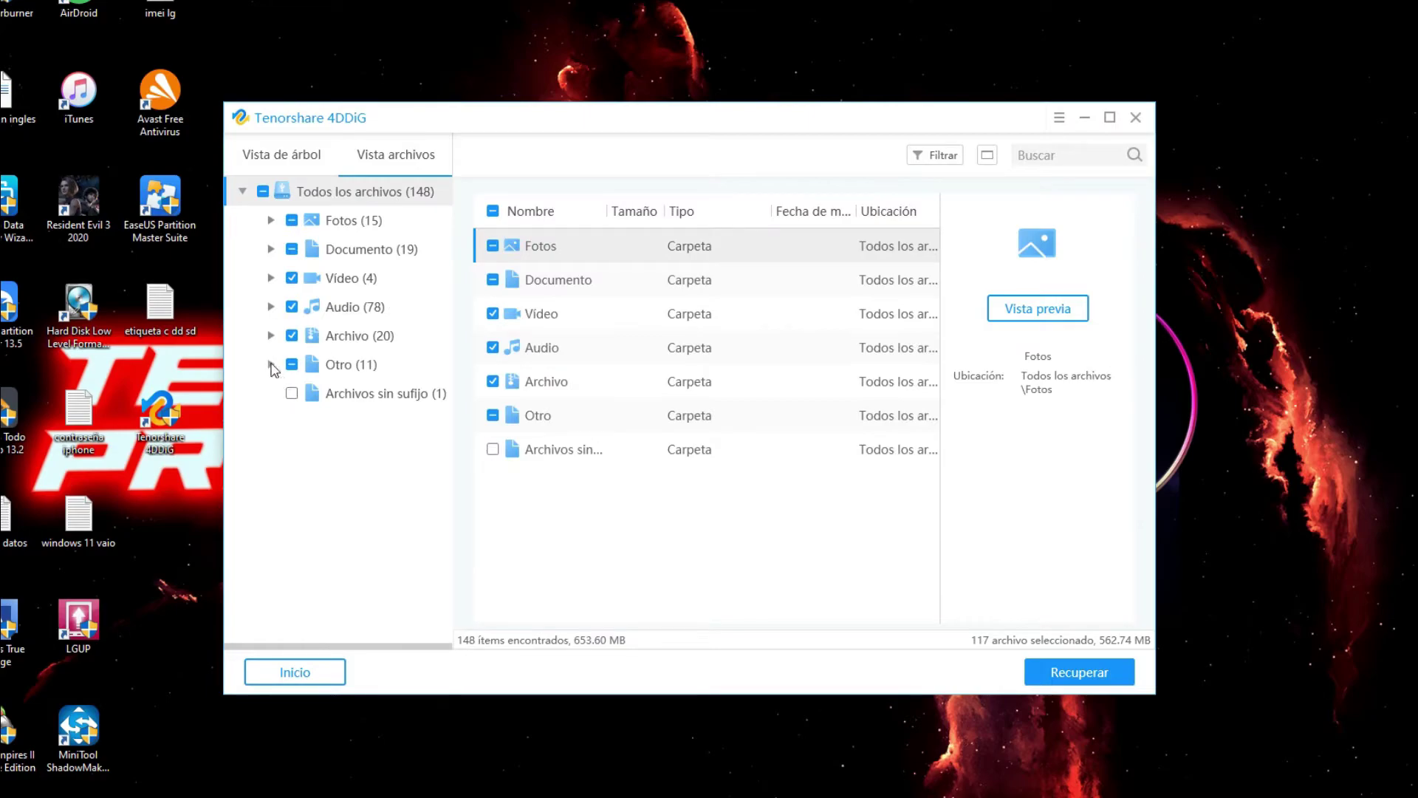
{"action": "left_click", "coordinate": [271, 364]}
{"action": "left_click", "coordinate": [271, 364]}
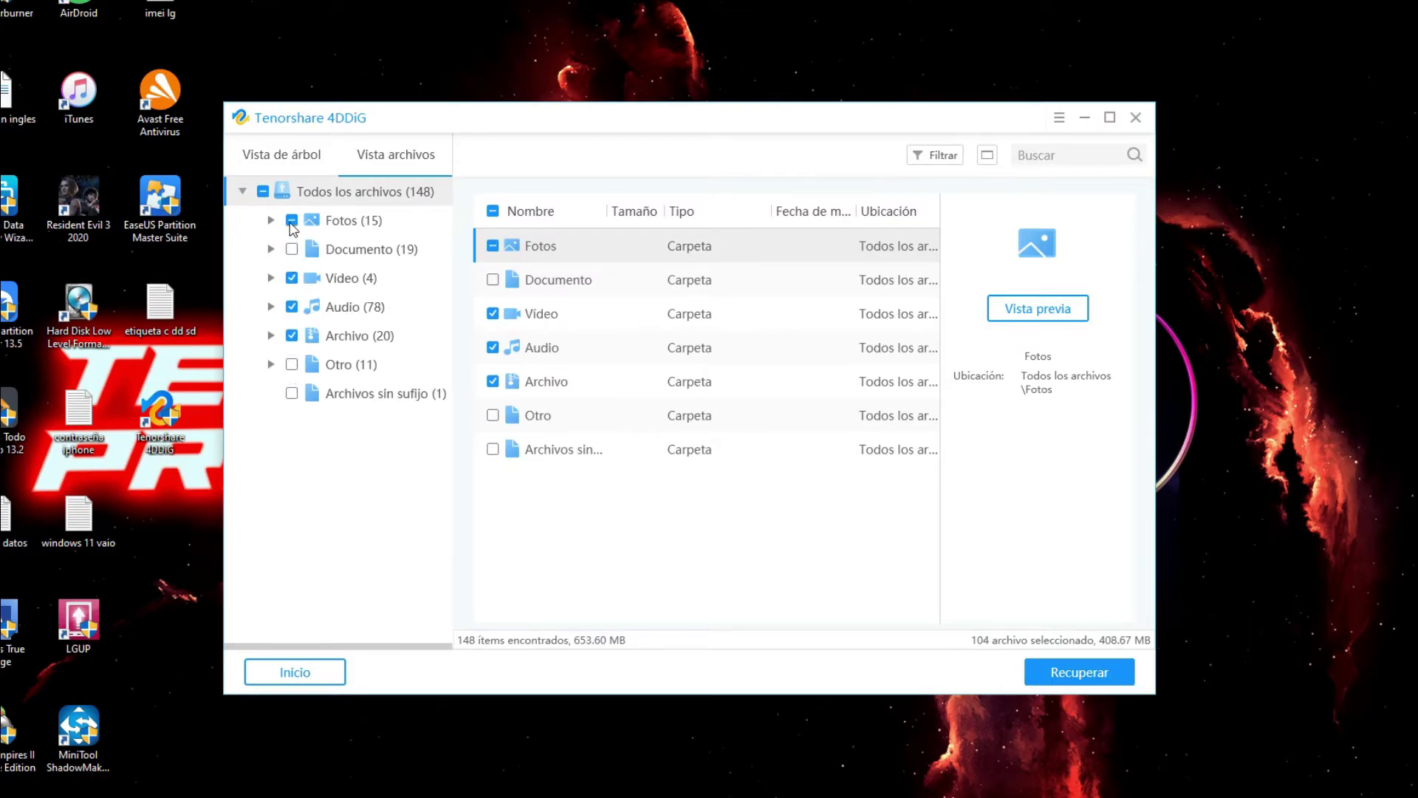
{"action": "left_click", "coordinate": [353, 225]}
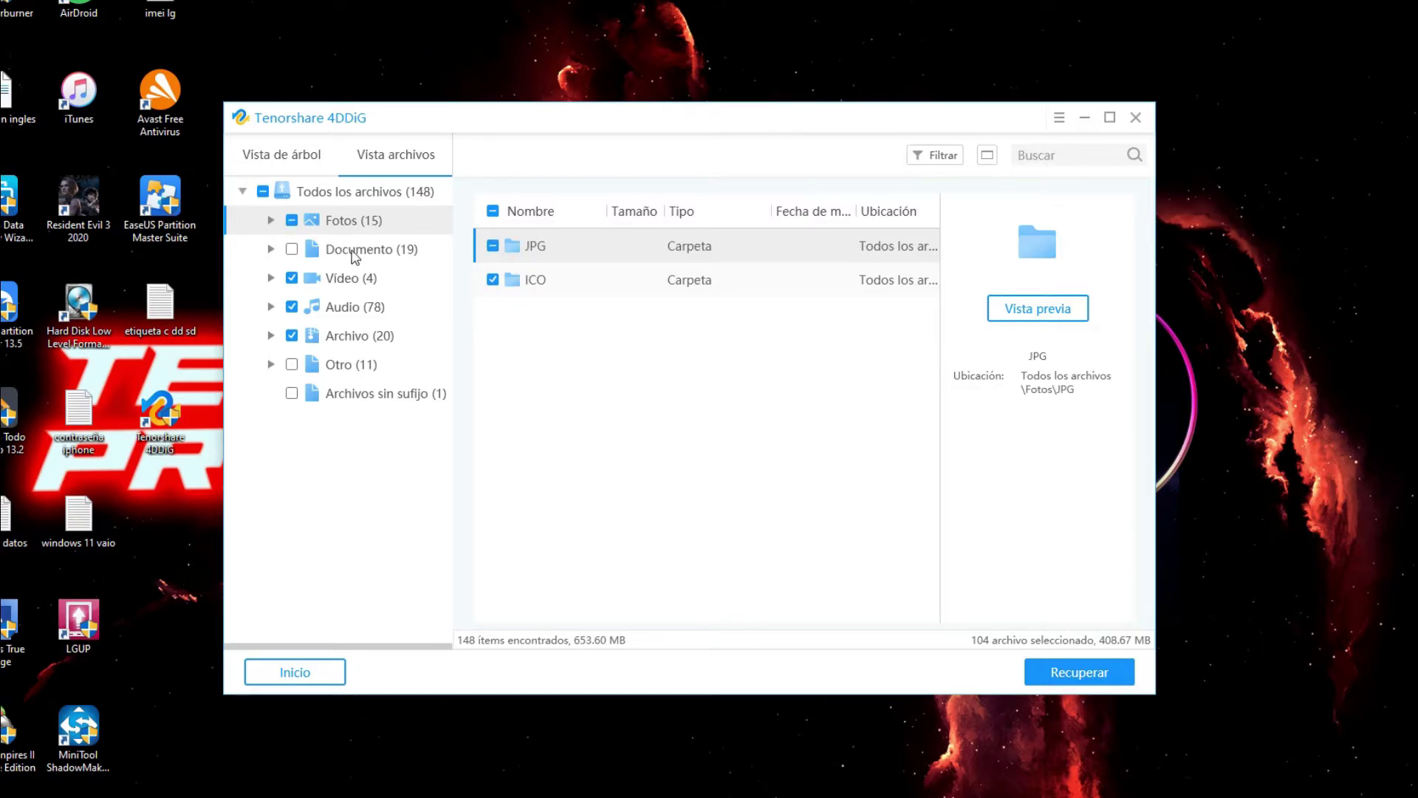
{"action": "left_click", "coordinate": [273, 278]}
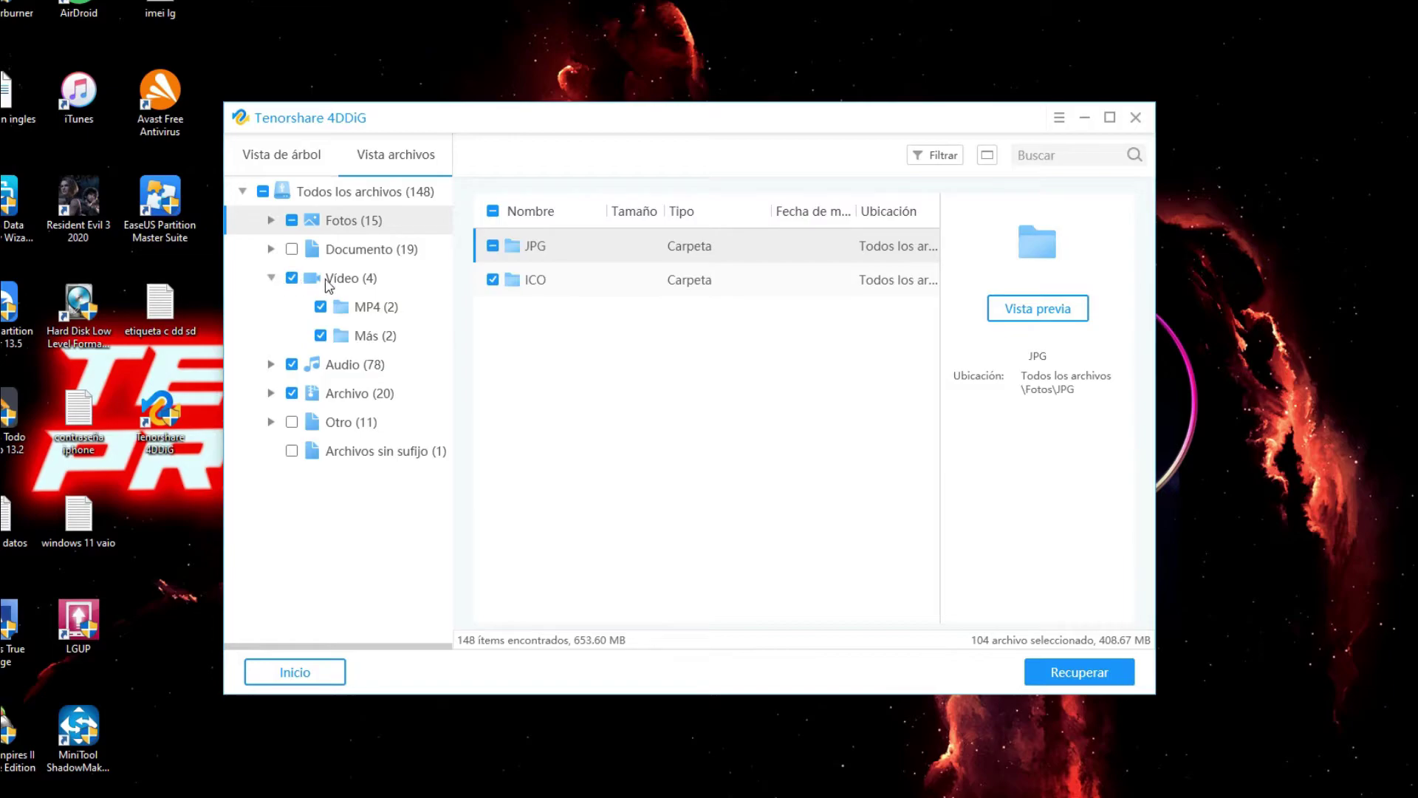
{"action": "left_click", "coordinate": [356, 279]}
{"action": "left_click", "coordinate": [427, 345]}
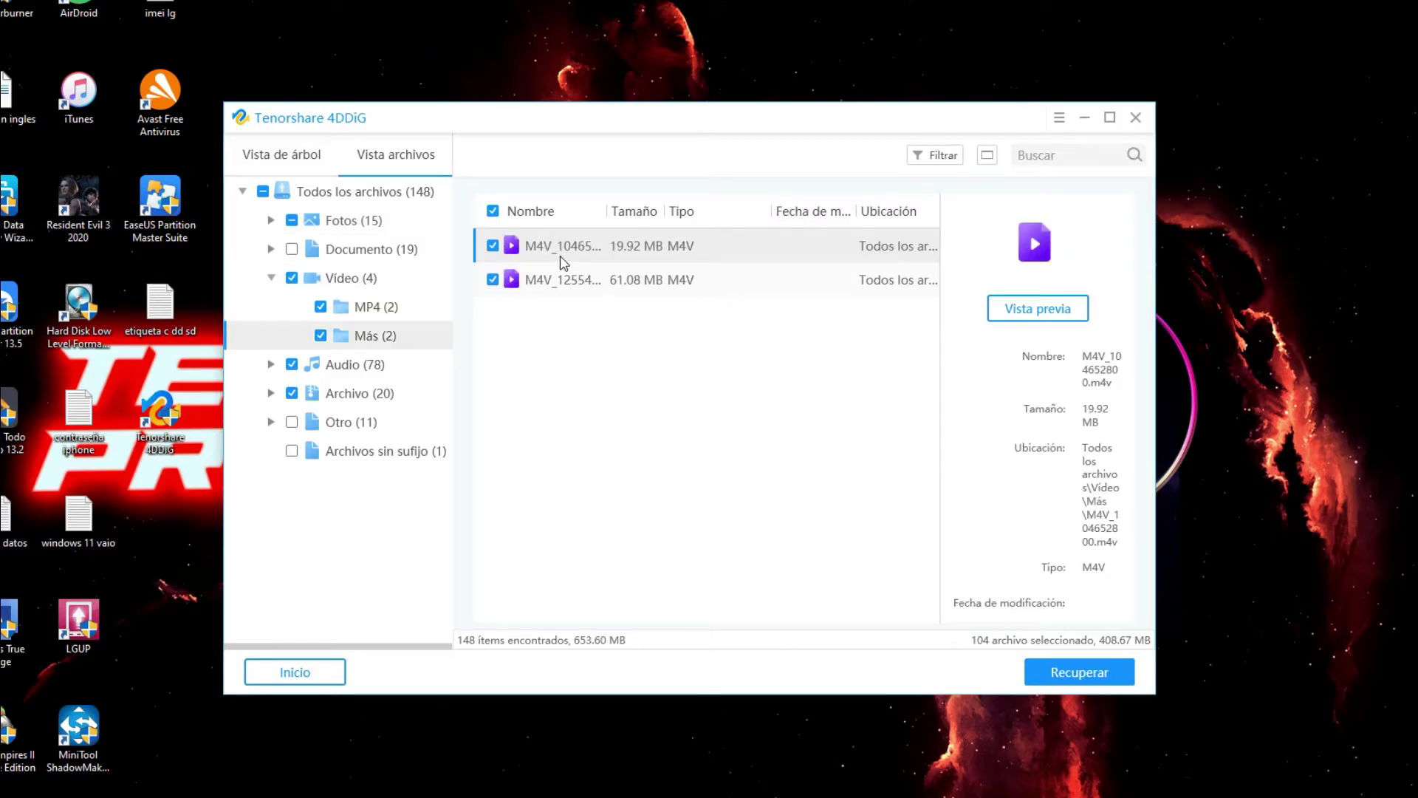
{"action": "left_click", "coordinate": [271, 278]}
Step: Mark all file categories in the scan results, including Otro and Documento, and recover them to Escritorio
{"action": "left_click", "coordinate": [272, 364]}
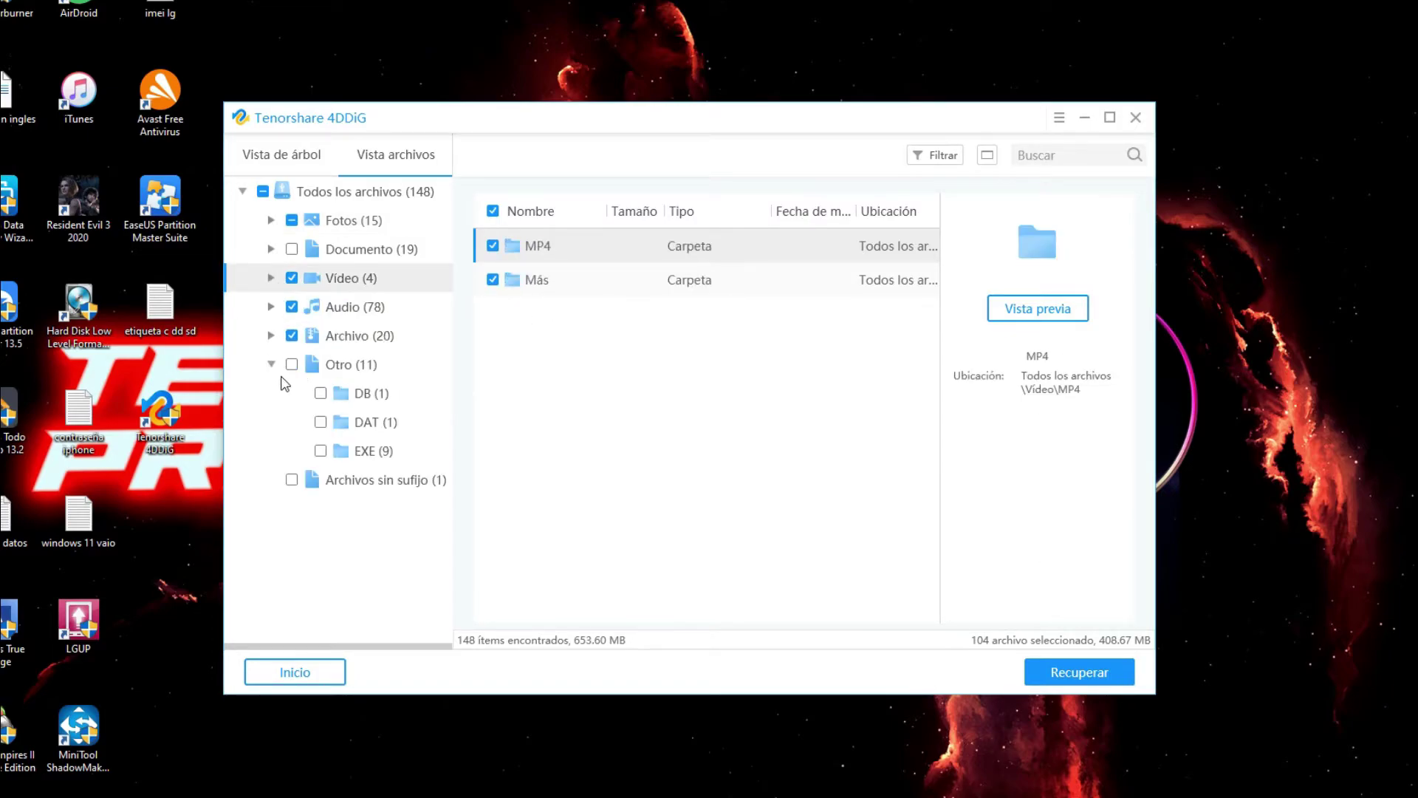
{"action": "left_click", "coordinate": [293, 367]}
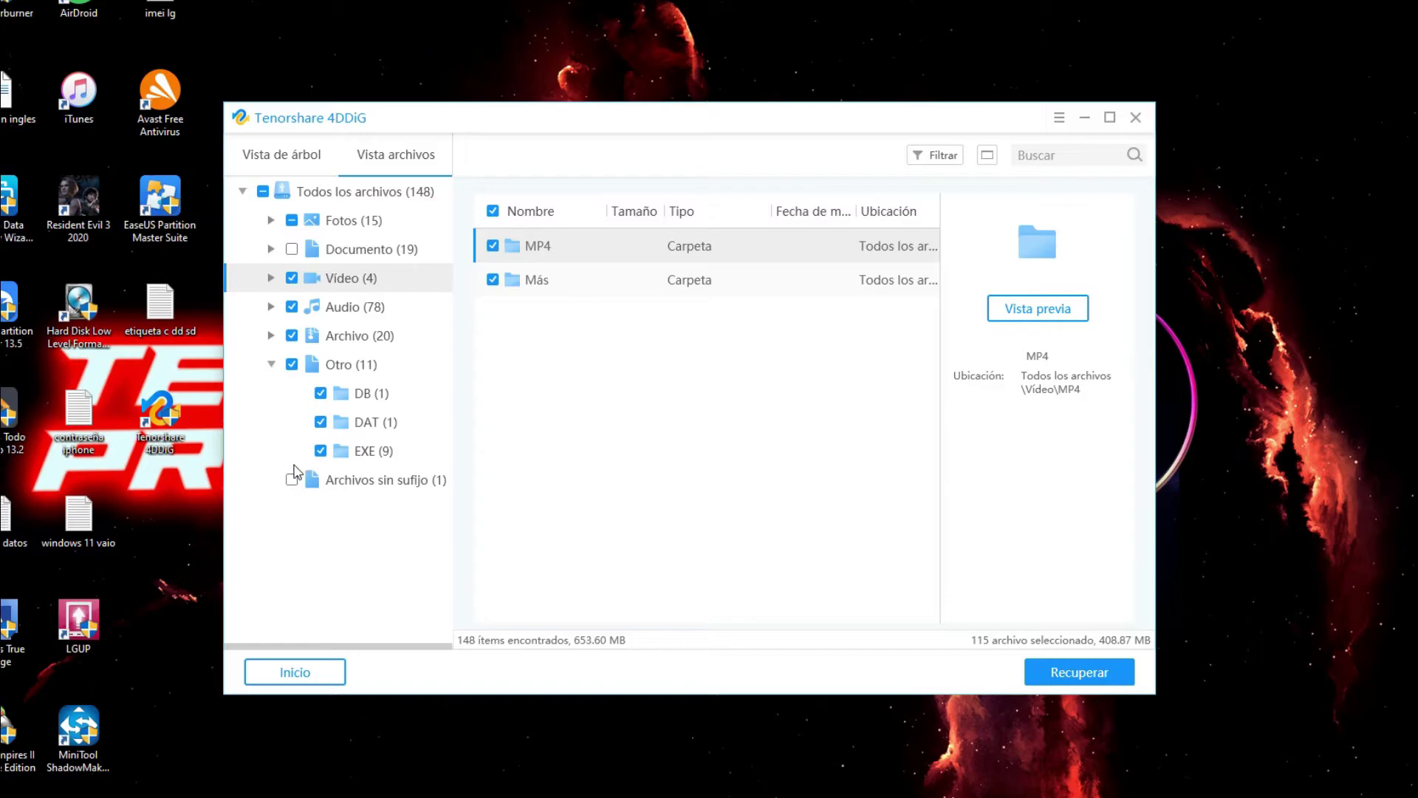
{"action": "left_click", "coordinate": [271, 365]}
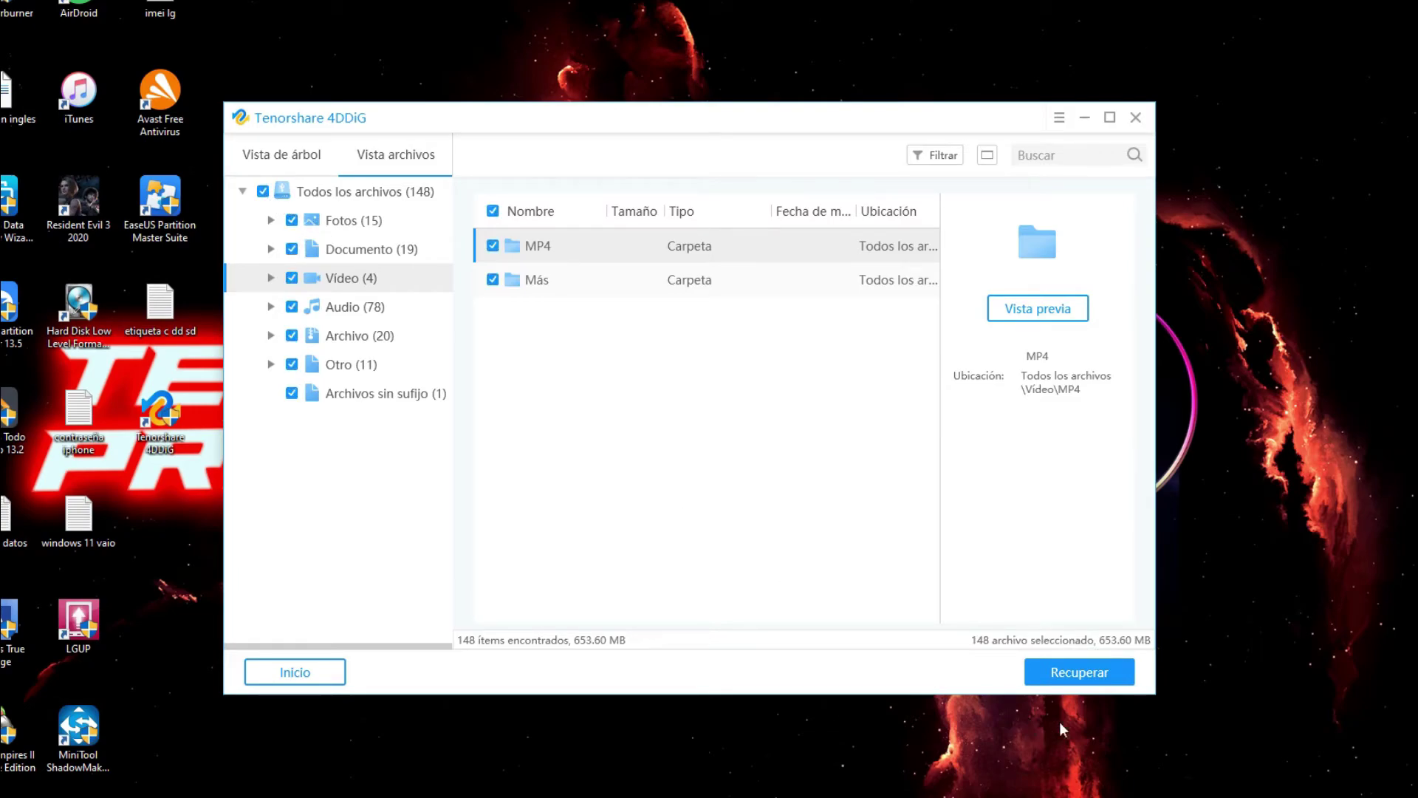
{"action": "left_click", "coordinate": [1076, 672]}
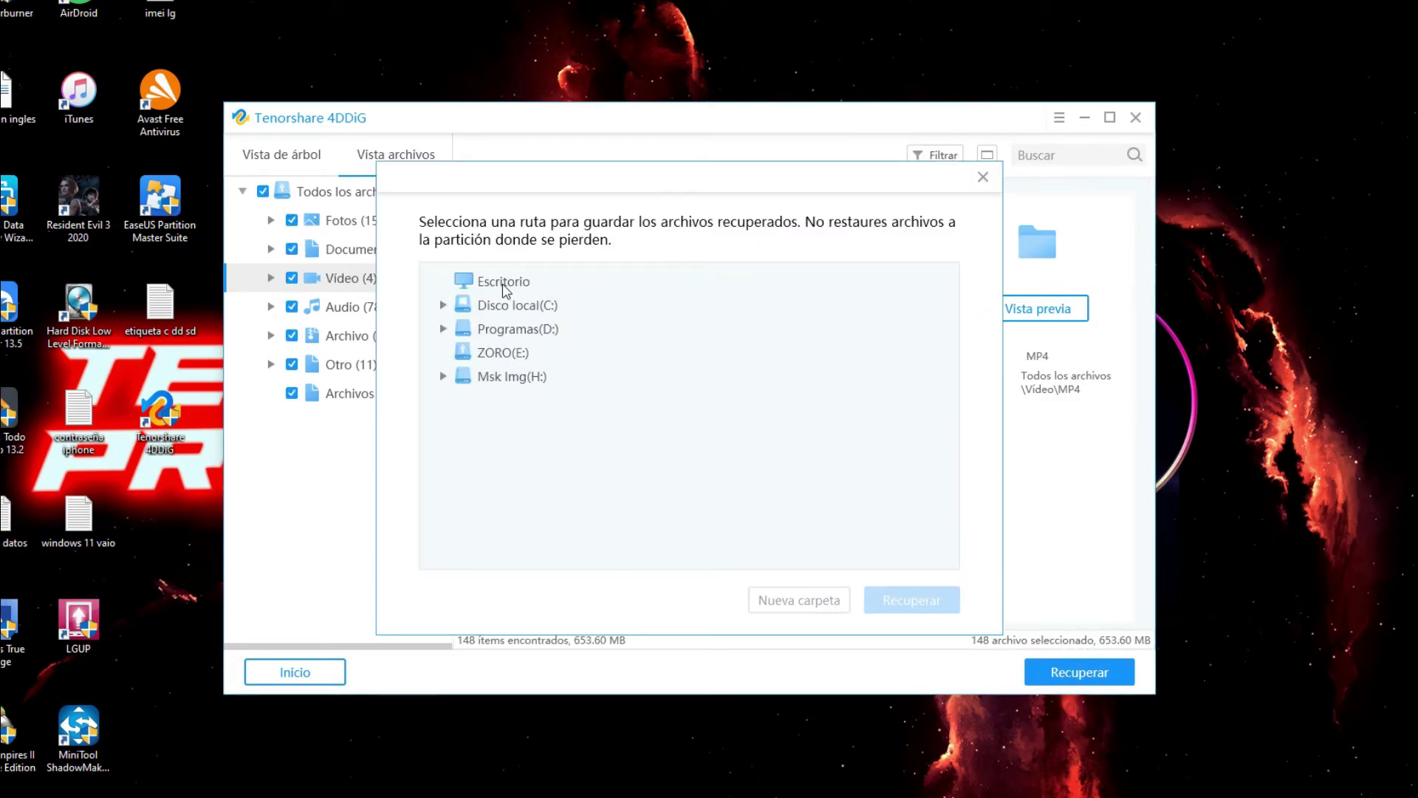
{"action": "left_click", "coordinate": [507, 287]}
{"action": "left_click", "coordinate": [906, 600]}
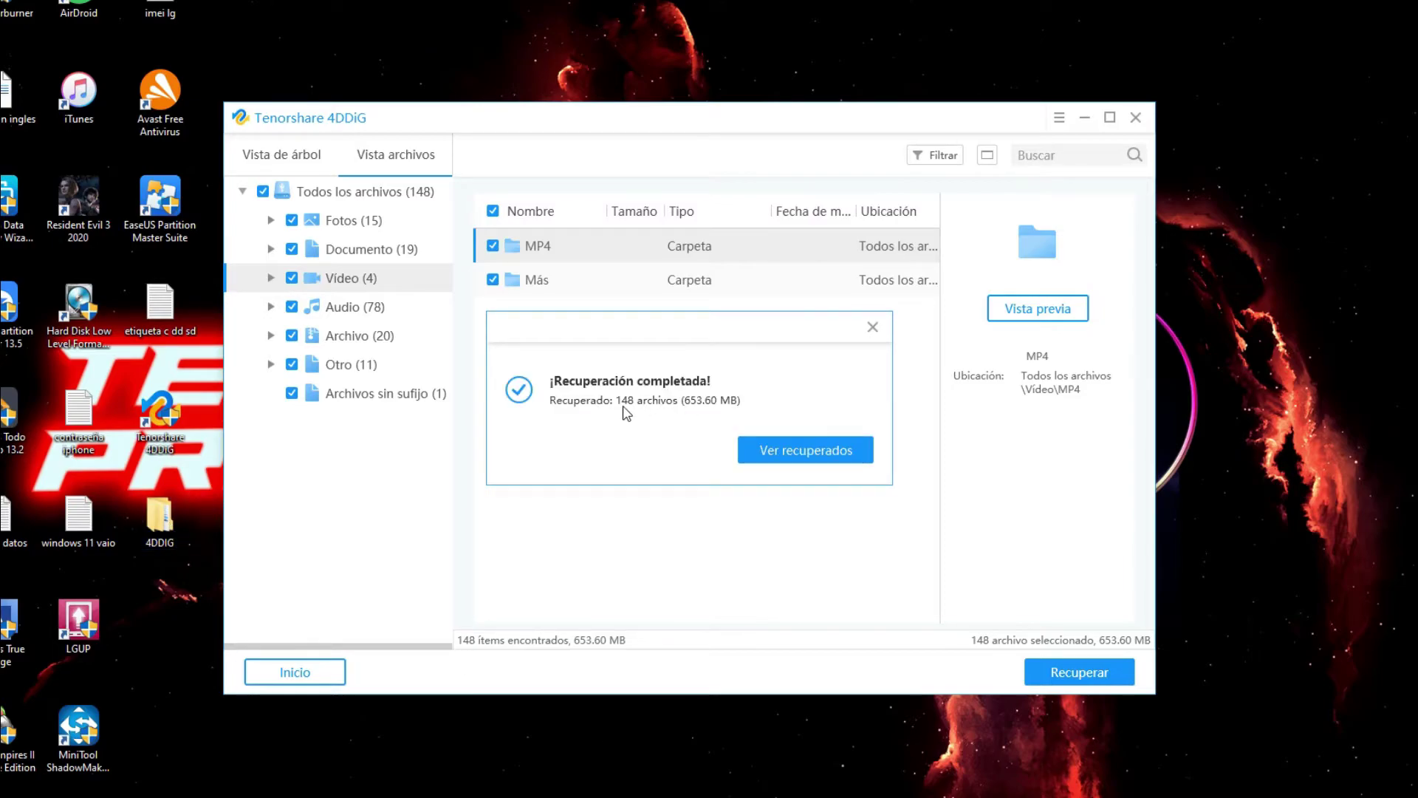
Step: Open the recovered files and play the video MP4_104652800 from the MP4 folder under Video, closing the player when done
{"action": "left_click", "coordinate": [813, 464]}
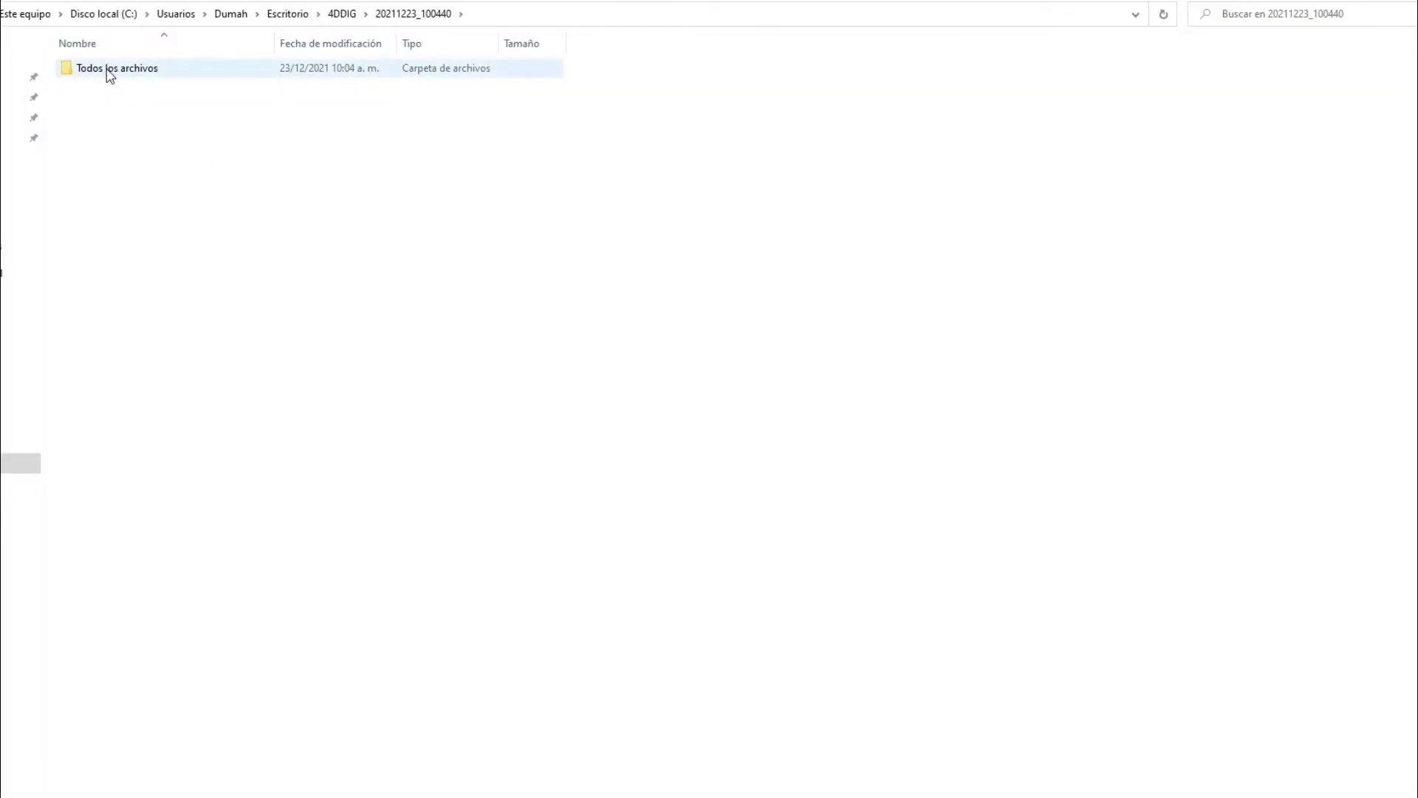
{"action": "double_click", "coordinate": [107, 70]}
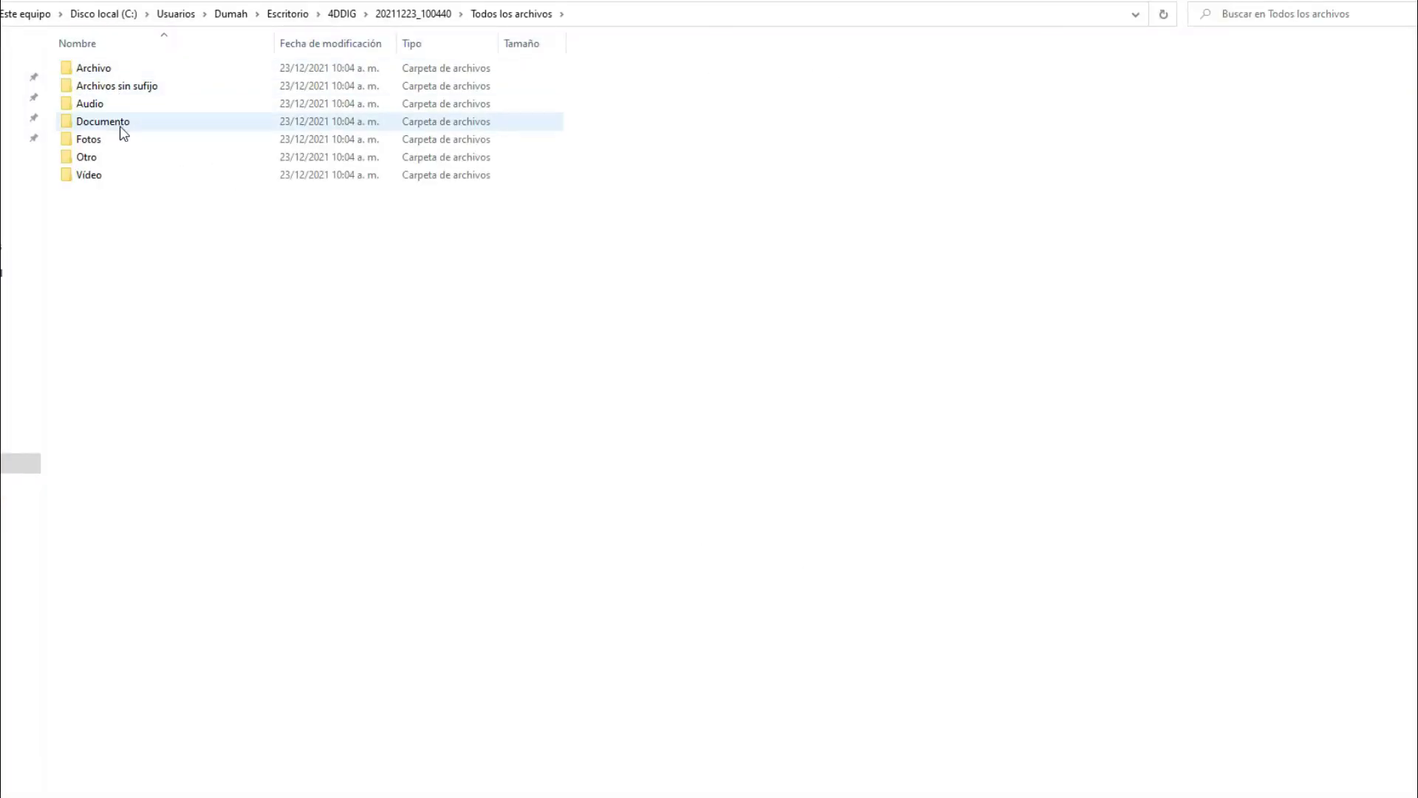
{"action": "double_click", "coordinate": [79, 178]}
{"action": "double_click", "coordinate": [82, 90]}
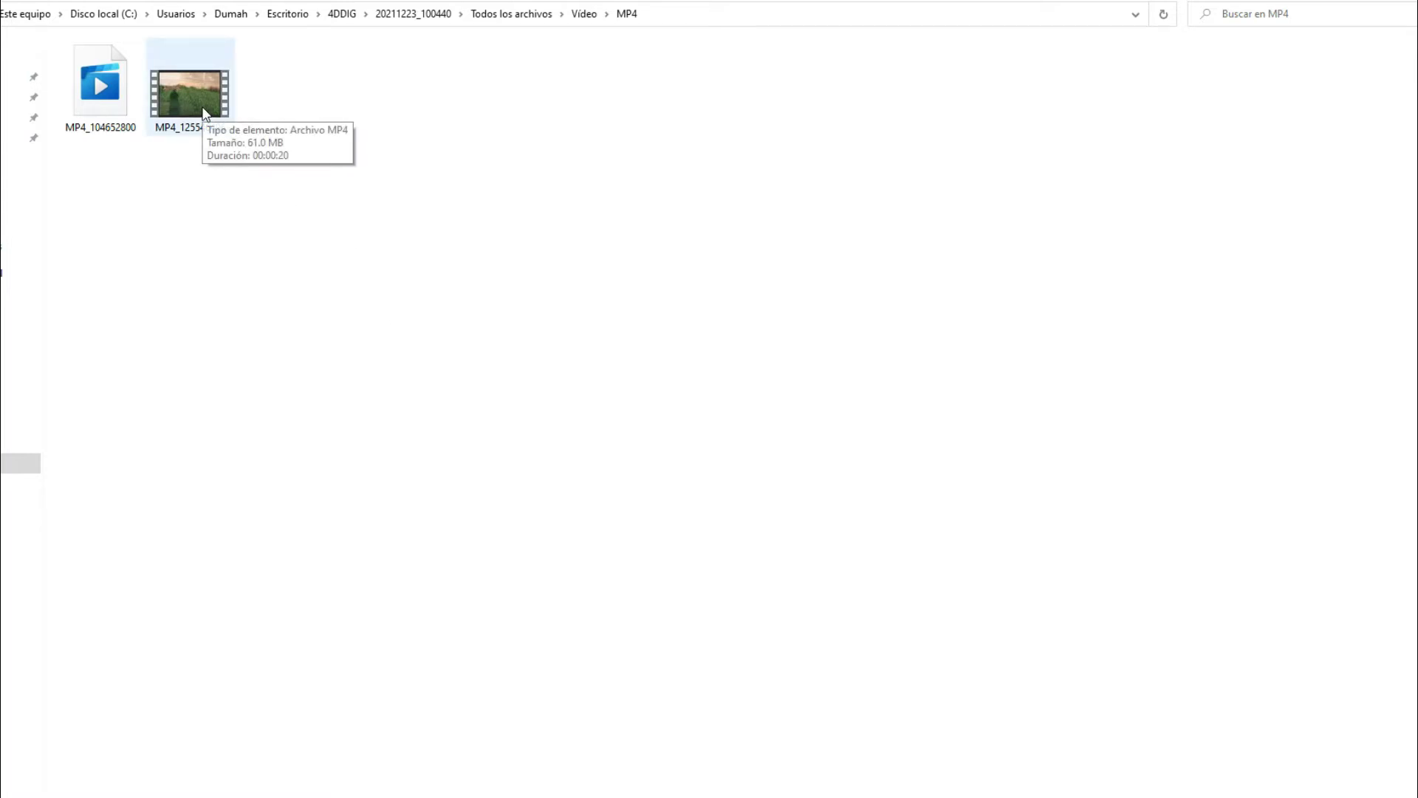
{"action": "left_click", "coordinate": [96, 99]}
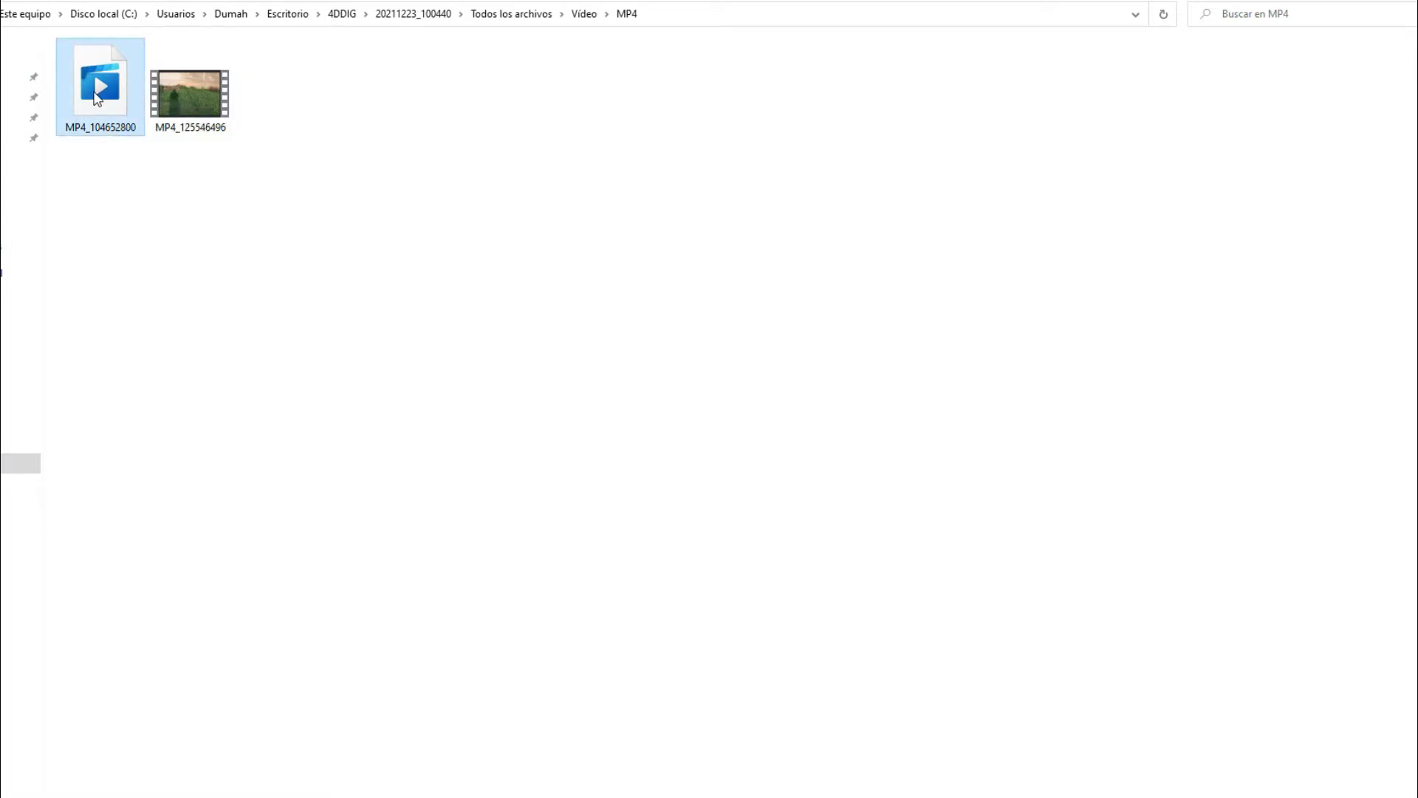
{"action": "double_click", "coordinate": [97, 98]}
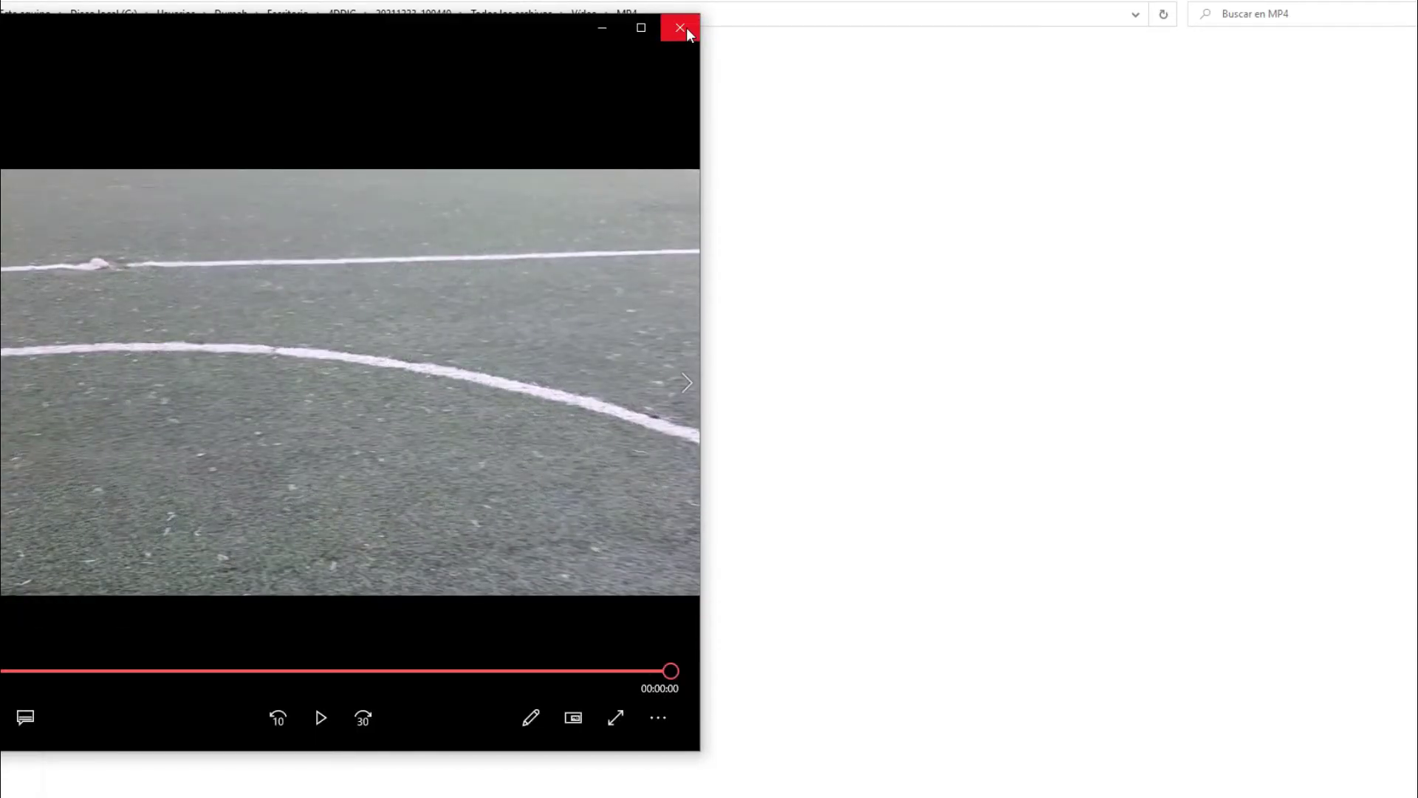
{"action": "left_click", "coordinate": [686, 28]}
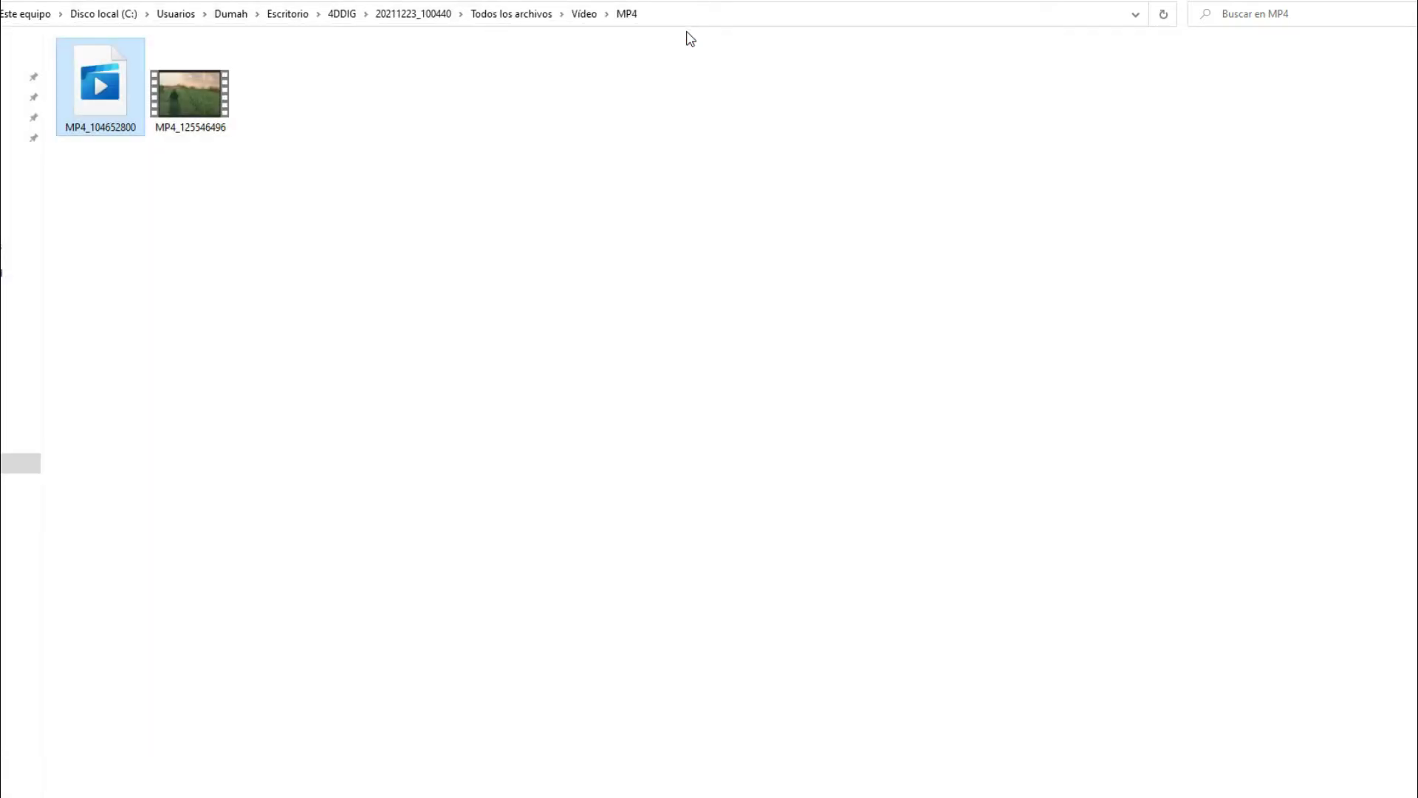
Step: Play the recovered video MP4_125546496 and close the player
{"action": "left_click", "coordinate": [198, 111]}
{"action": "double_click", "coordinate": [198, 111]}
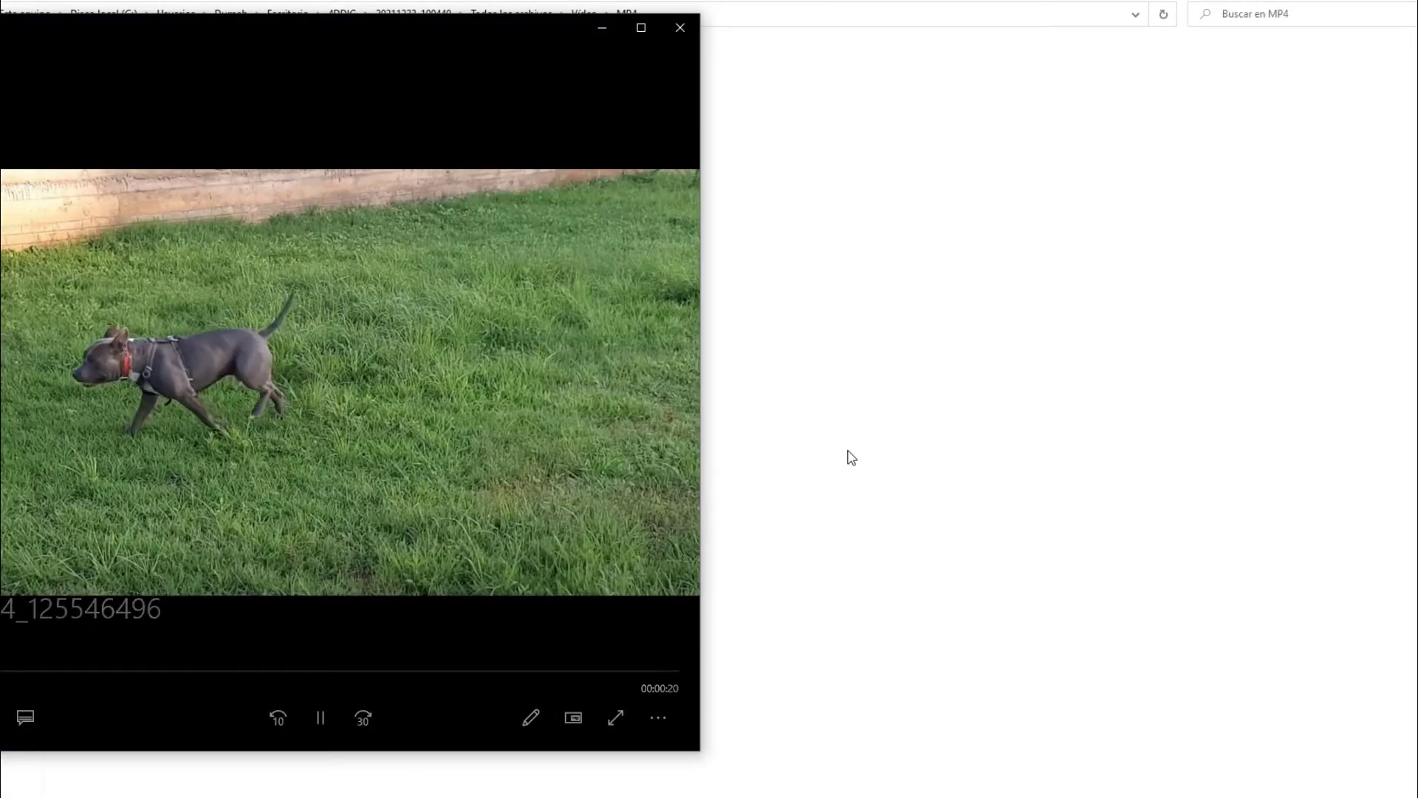
{"action": "mouse_move", "coordinate": [536, 384]}
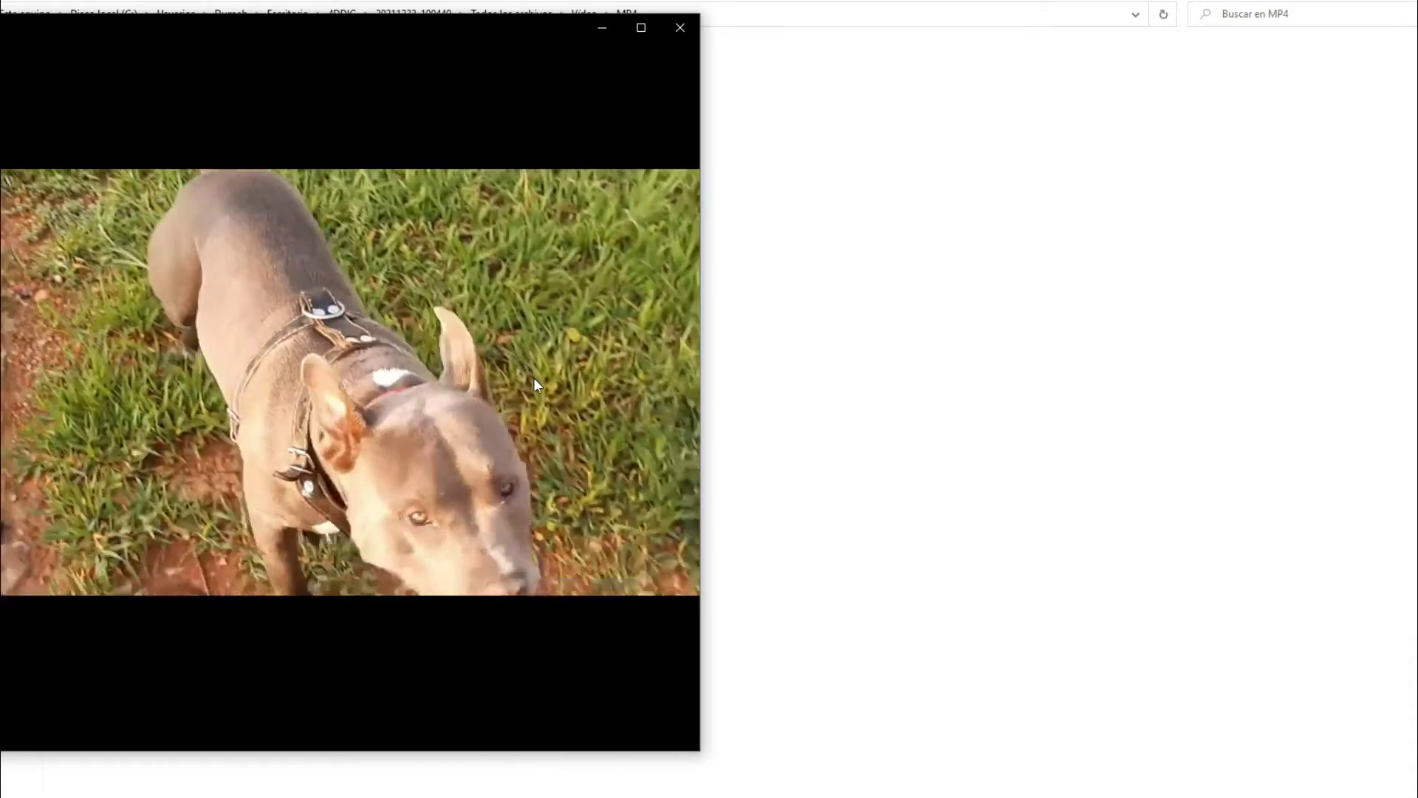
{"action": "mouse_move", "coordinate": [585, 343]}
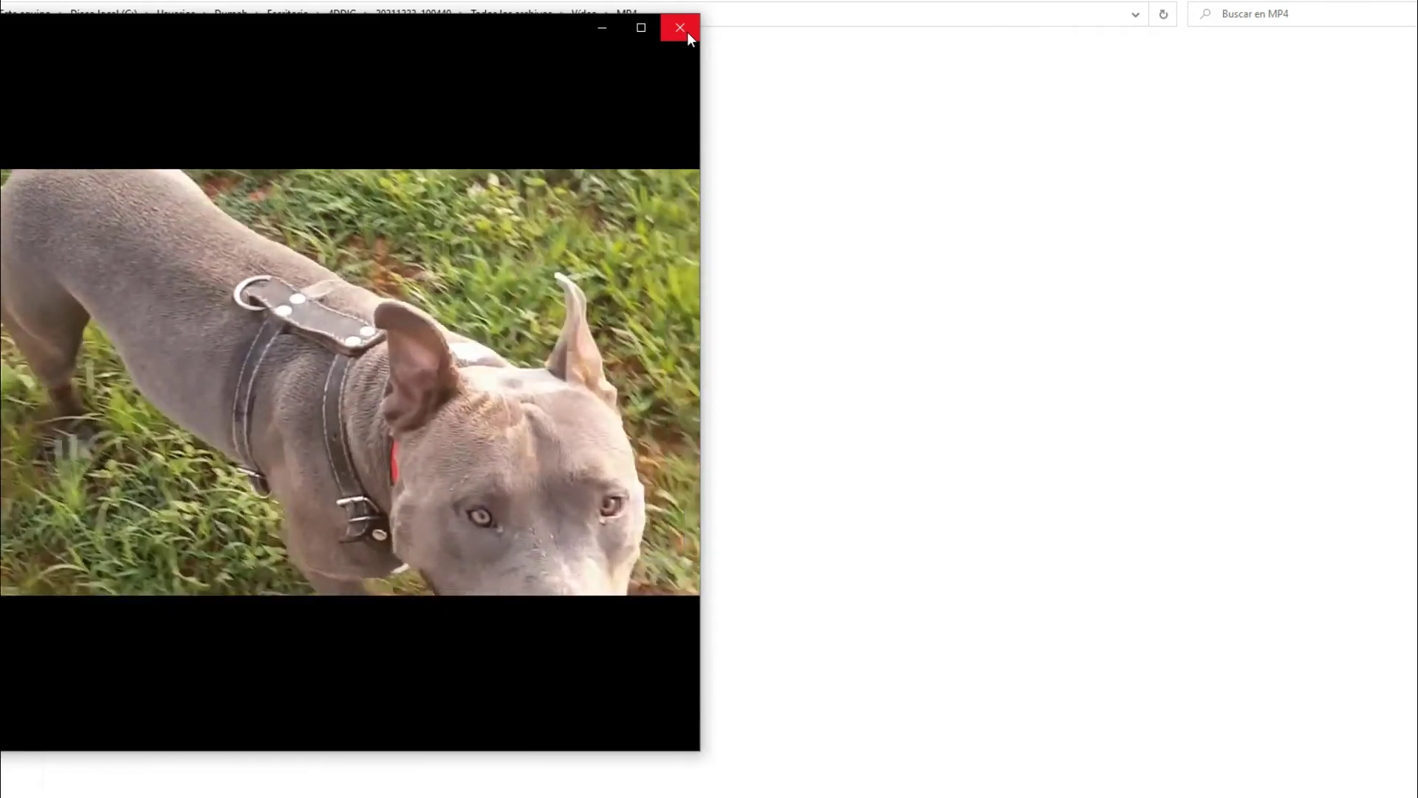
{"action": "left_click", "coordinate": [687, 33]}
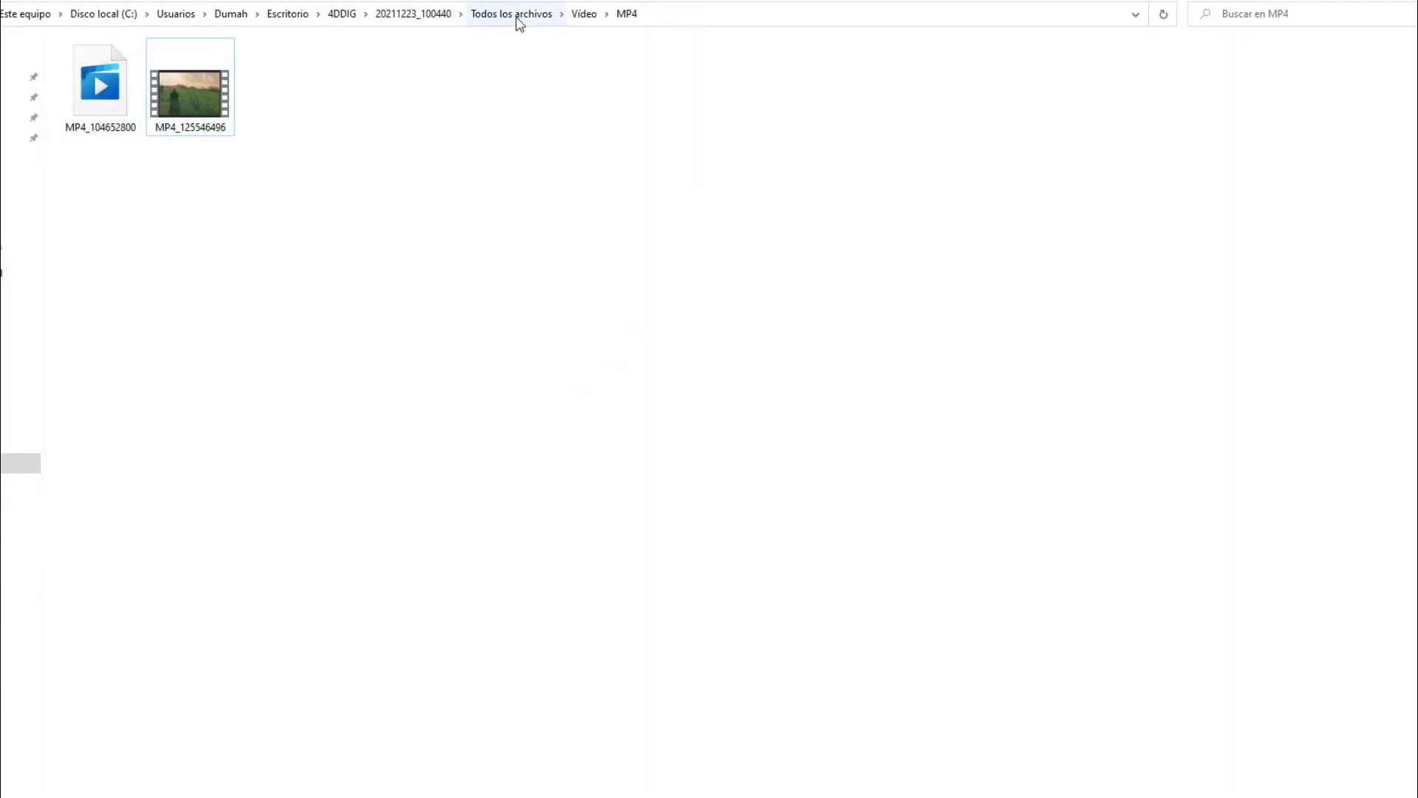
Step: Browse to the DOCX folder inside the recovered Documento folder
{"action": "left_click", "coordinate": [583, 15]}
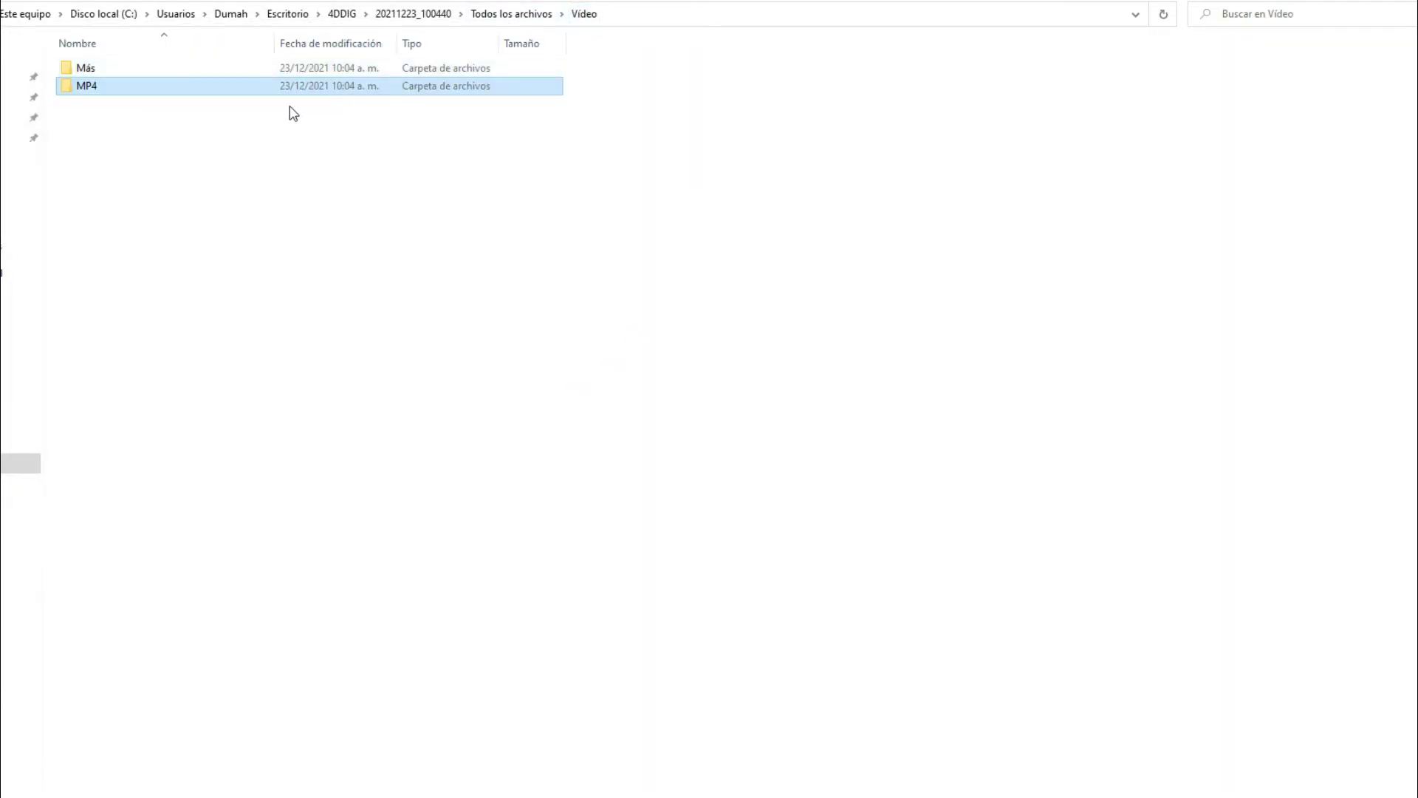
{"action": "left_click", "coordinate": [510, 14]}
{"action": "double_click", "coordinate": [108, 120]}
{"action": "double_click", "coordinate": [105, 69]}
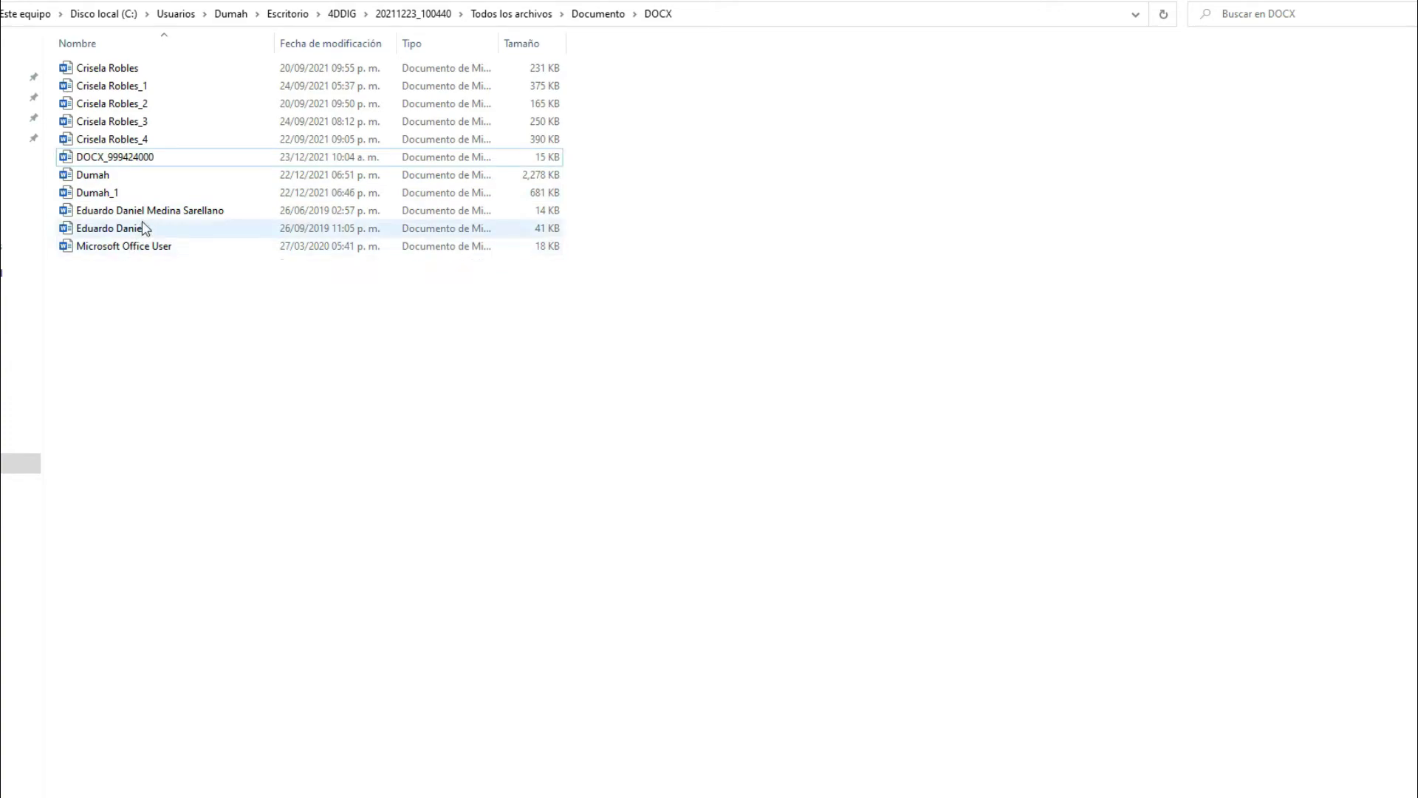
Step: Review the recovered 681 KB Word document, close it and select all the files in the DOCX folder
{"action": "double_click", "coordinate": [96, 192]}
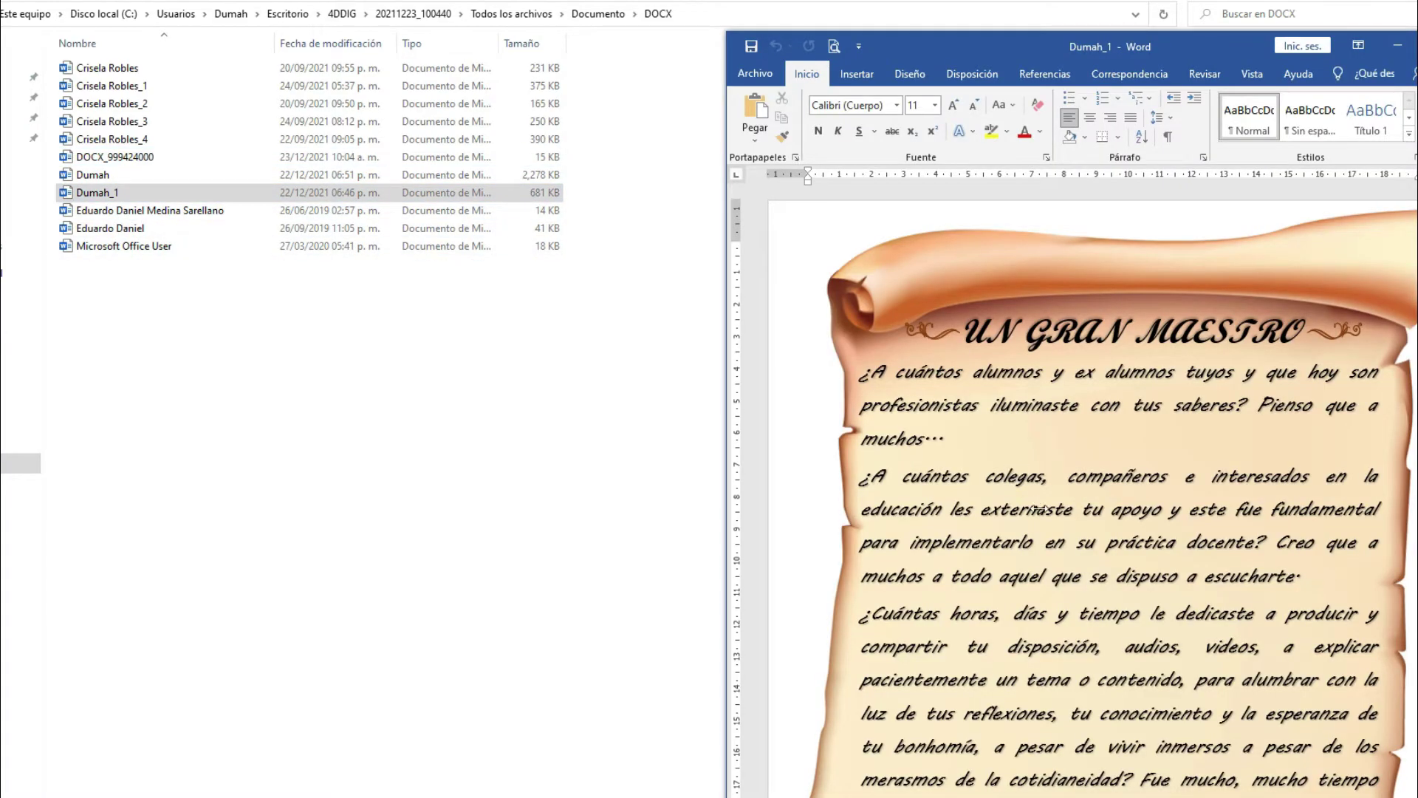
{"action": "scroll", "coordinate": [1031, 503], "scroll_direction": "down", "scroll_amount": 3}
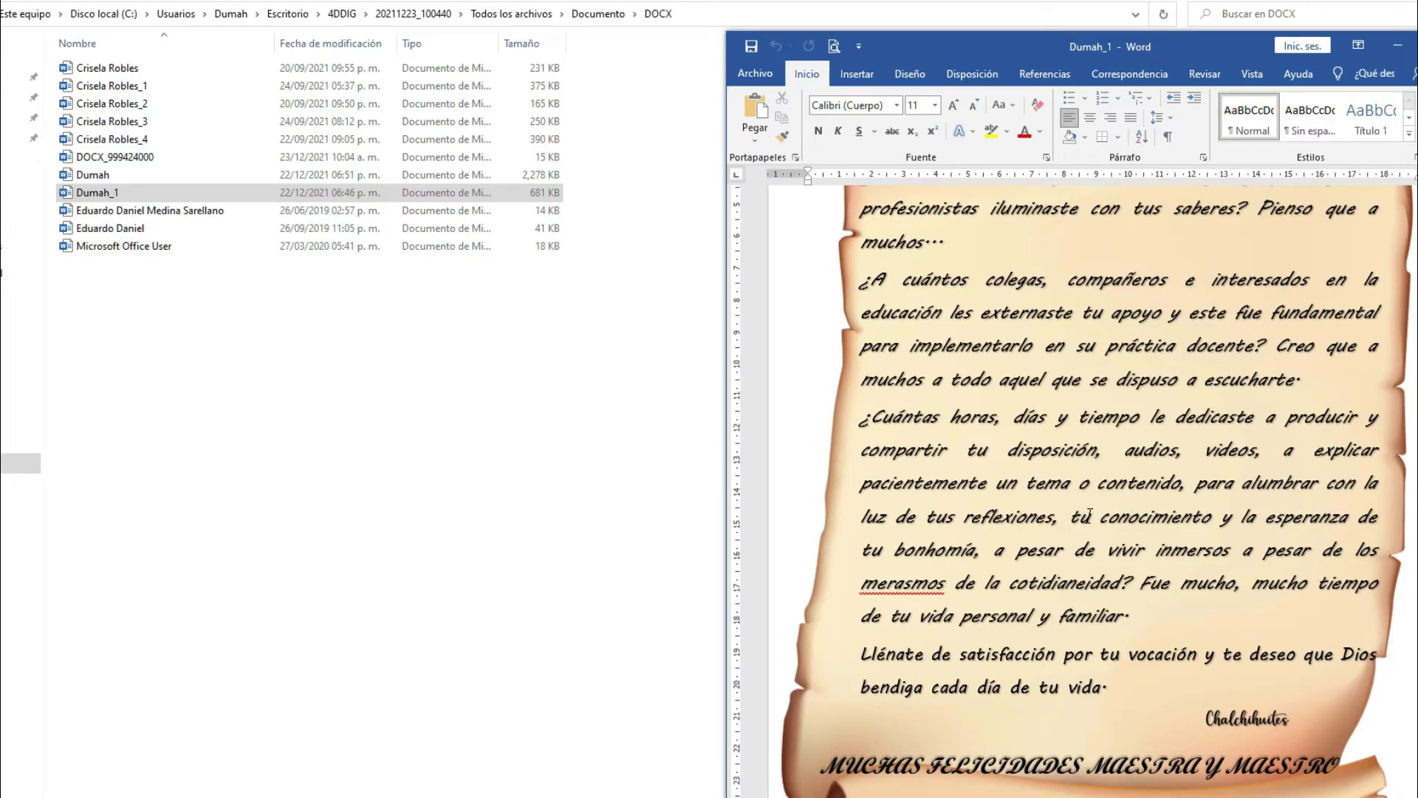
{"action": "scroll", "coordinate": [1079, 543], "scroll_direction": "up", "scroll_amount": 3}
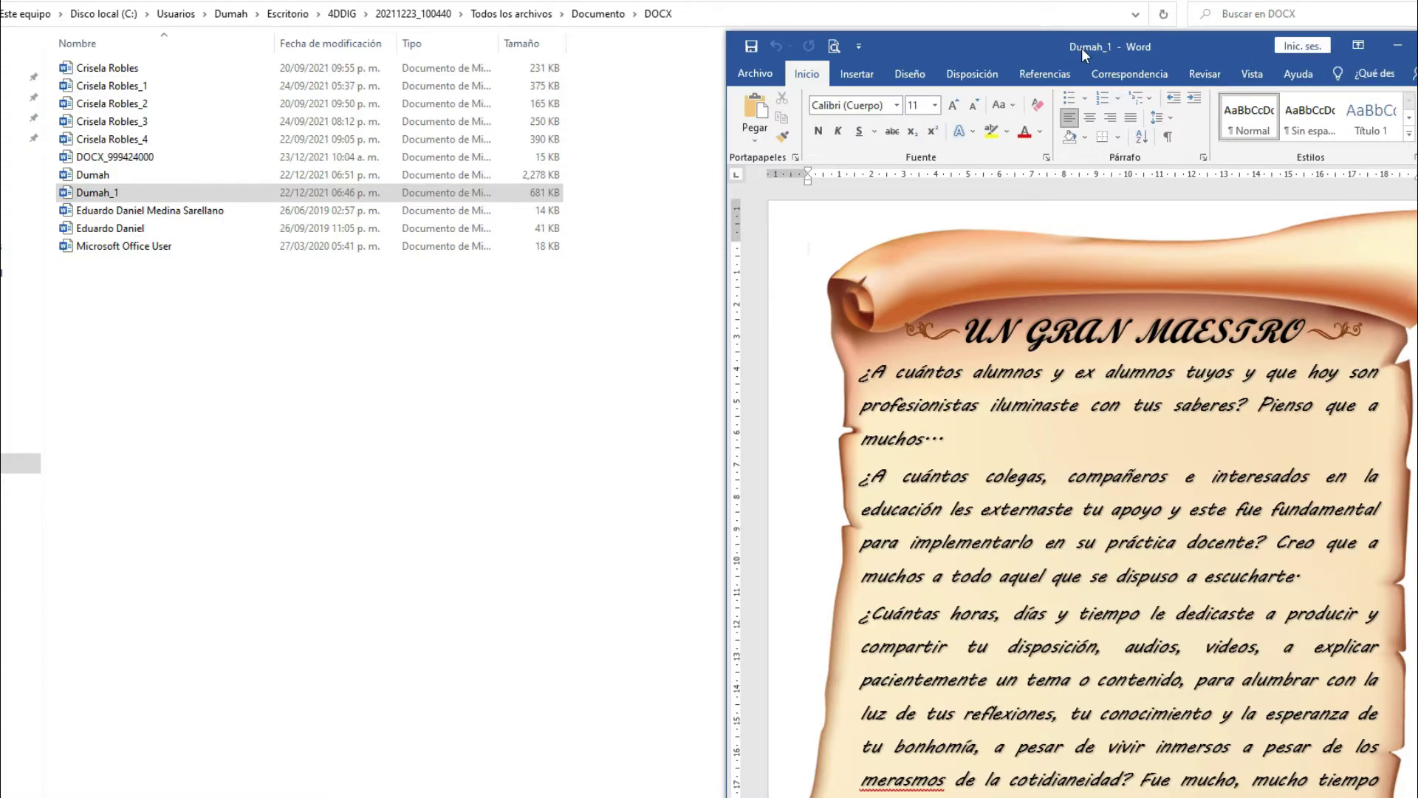
{"action": "key", "text": "alt+F4"}
{"action": "left_click_drag", "start_coordinate": [204, 405], "coordinate": [92, 68]}
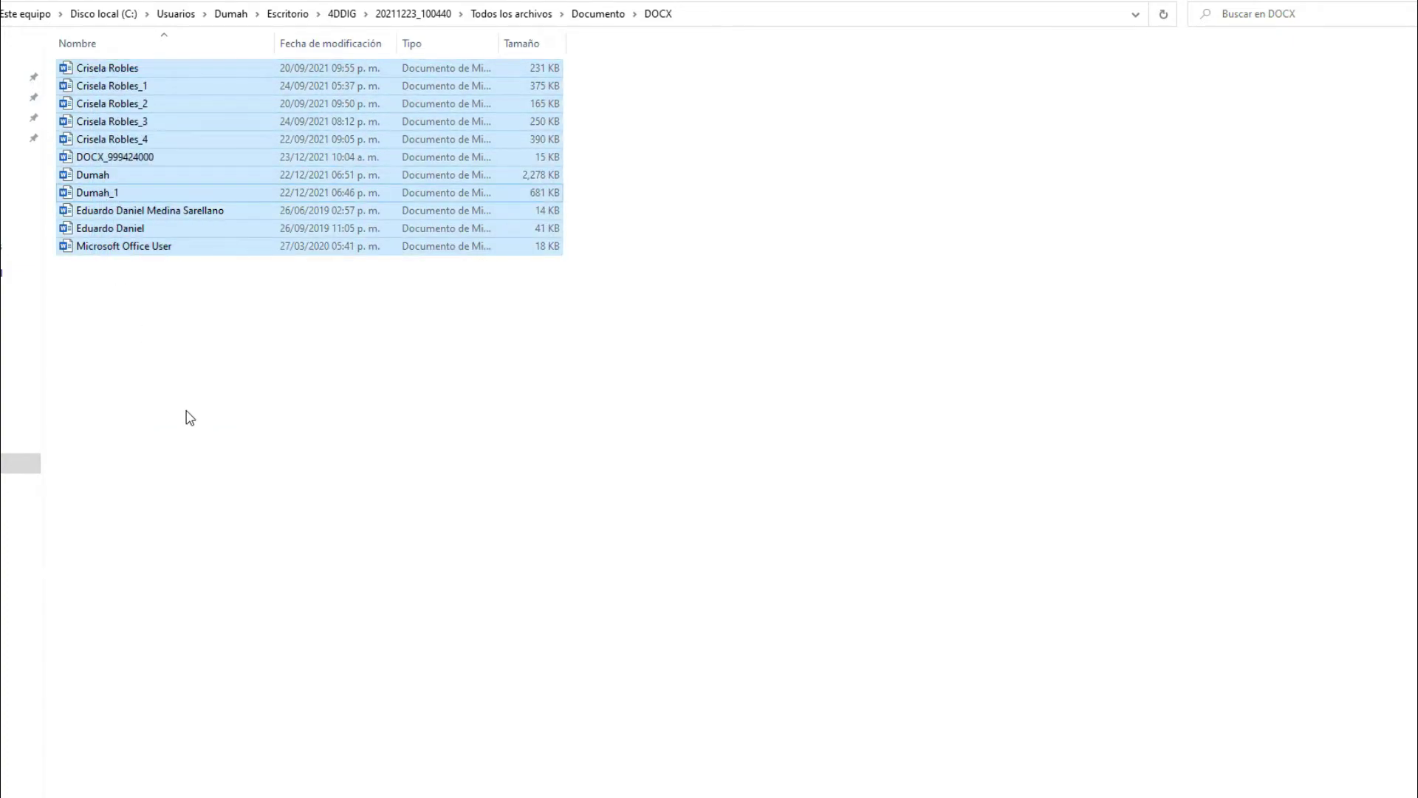
Step: Clear the selection in the DOCX folder and browse to the JPG folder inside the recovered Fotos folder
{"action": "left_click", "coordinate": [188, 416]}
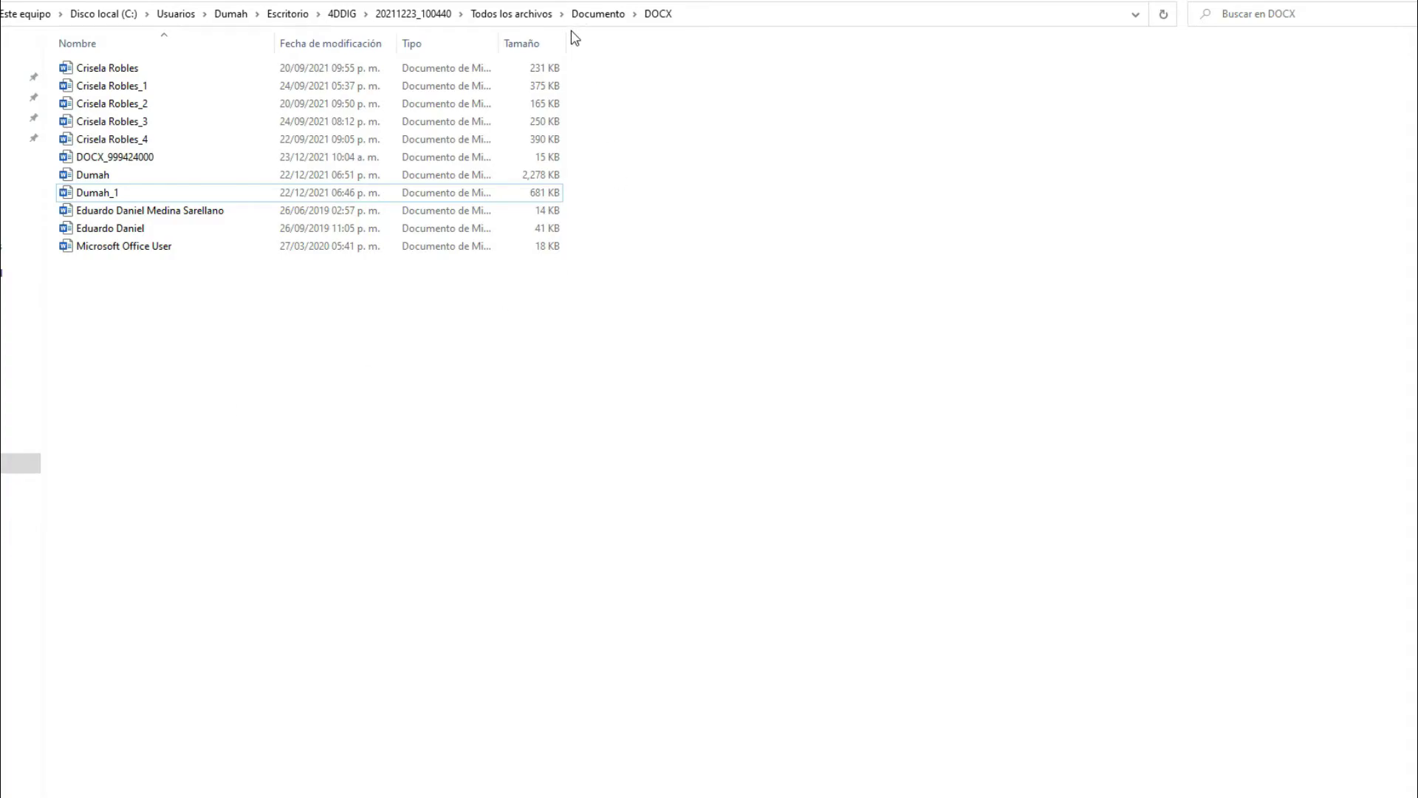
{"action": "left_click", "coordinate": [517, 13]}
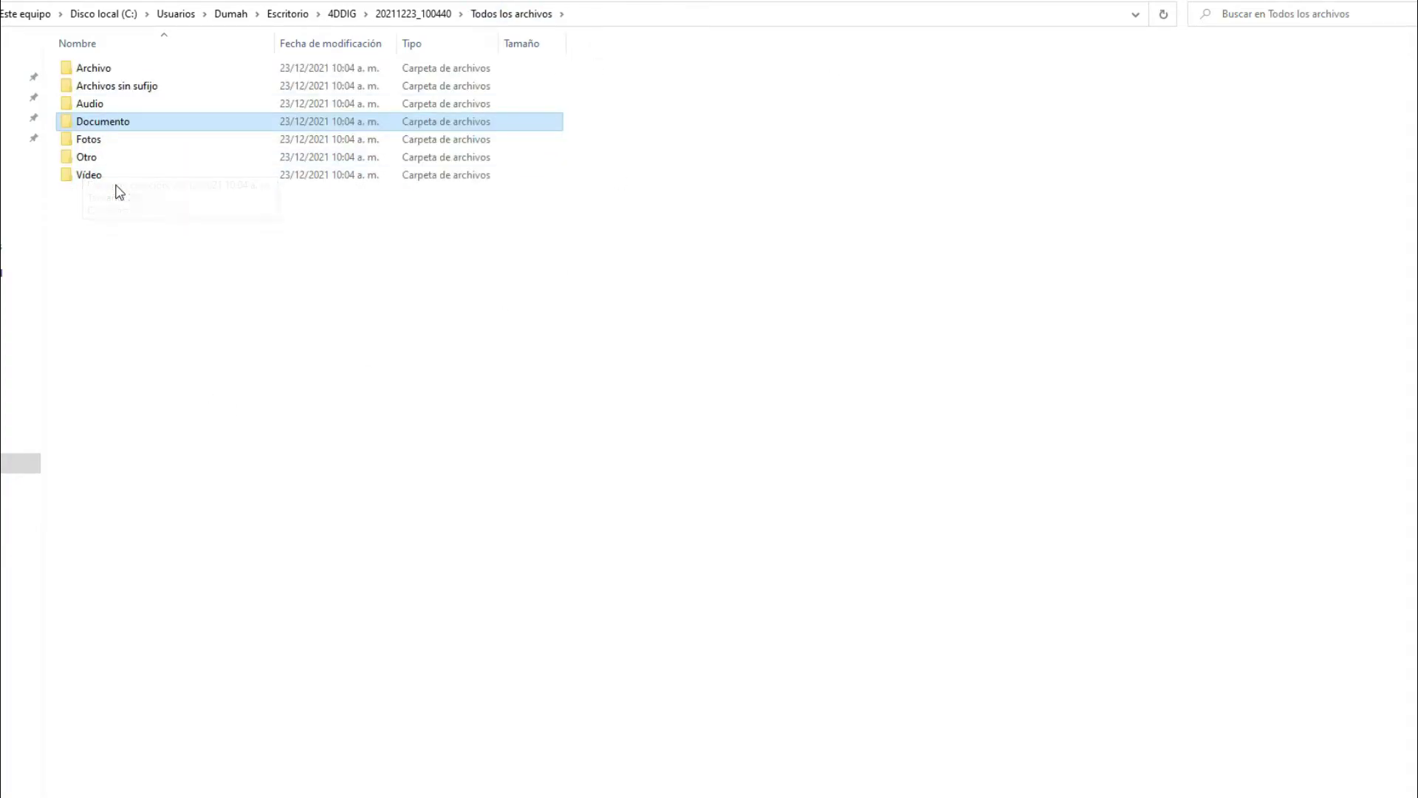
{"action": "double_click", "coordinate": [101, 139]}
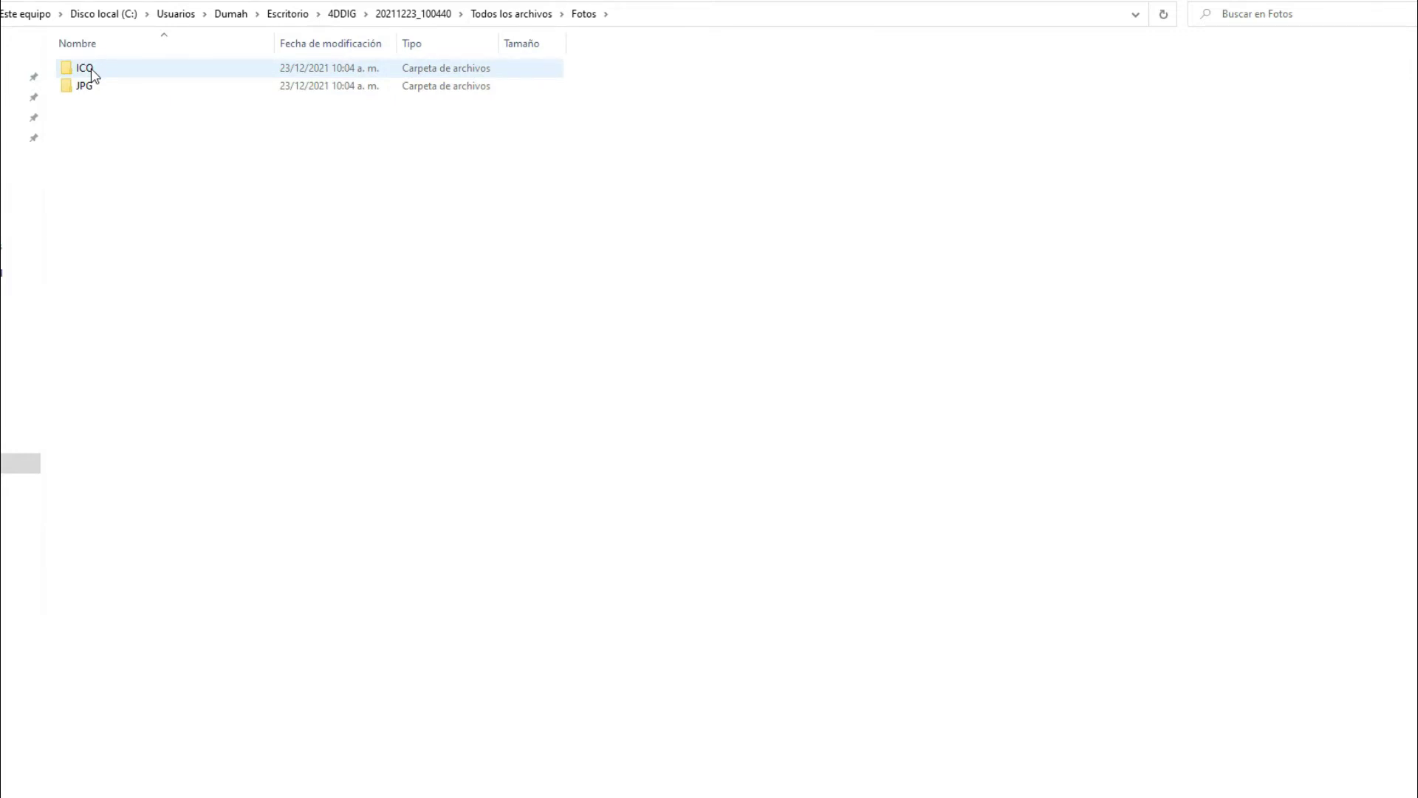
{"action": "left_click", "coordinate": [91, 88]}
{"action": "double_click", "coordinate": [86, 88]}
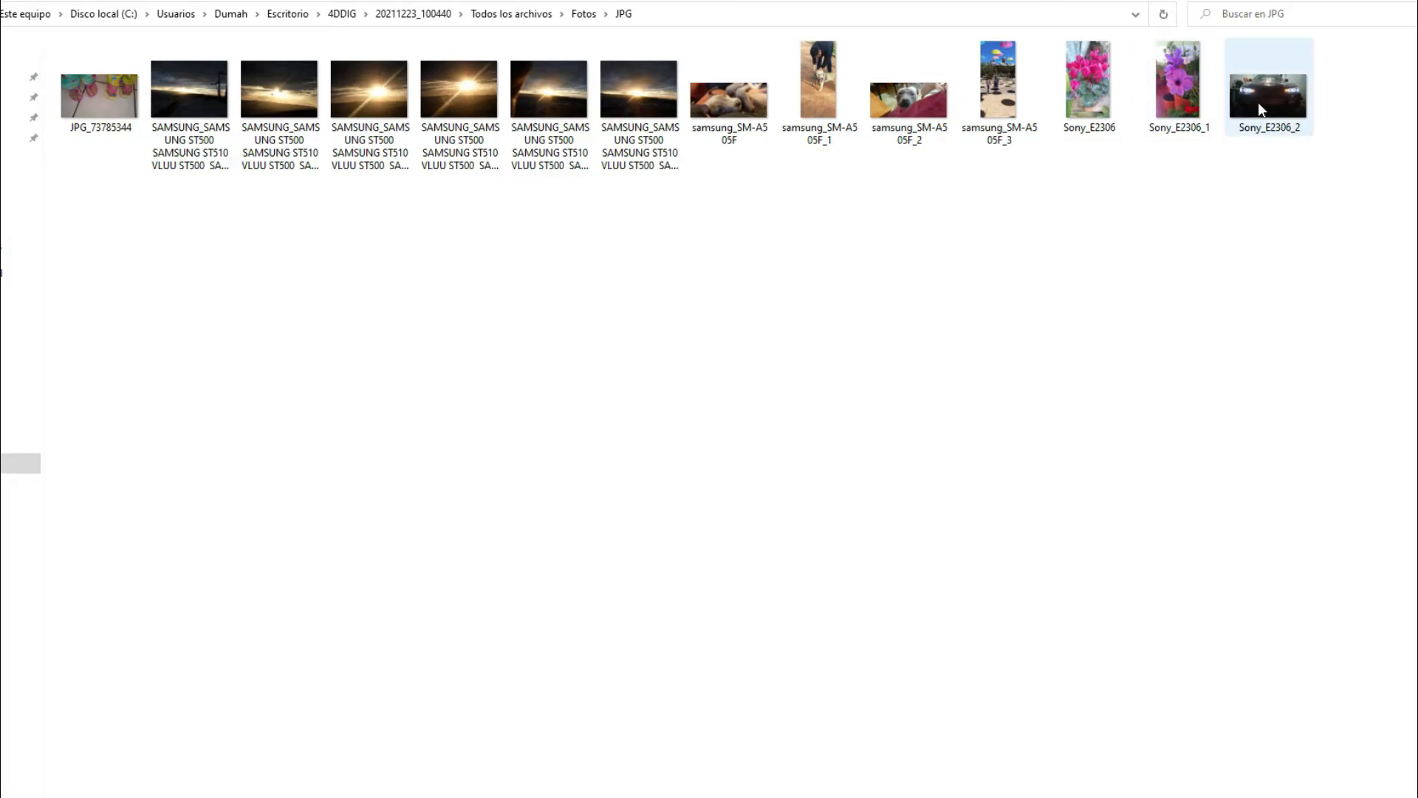
Step: Open the recovered photo Sony_E2306_2, page back through the other recovered photos and close the viewer
{"action": "double_click", "coordinate": [1257, 106]}
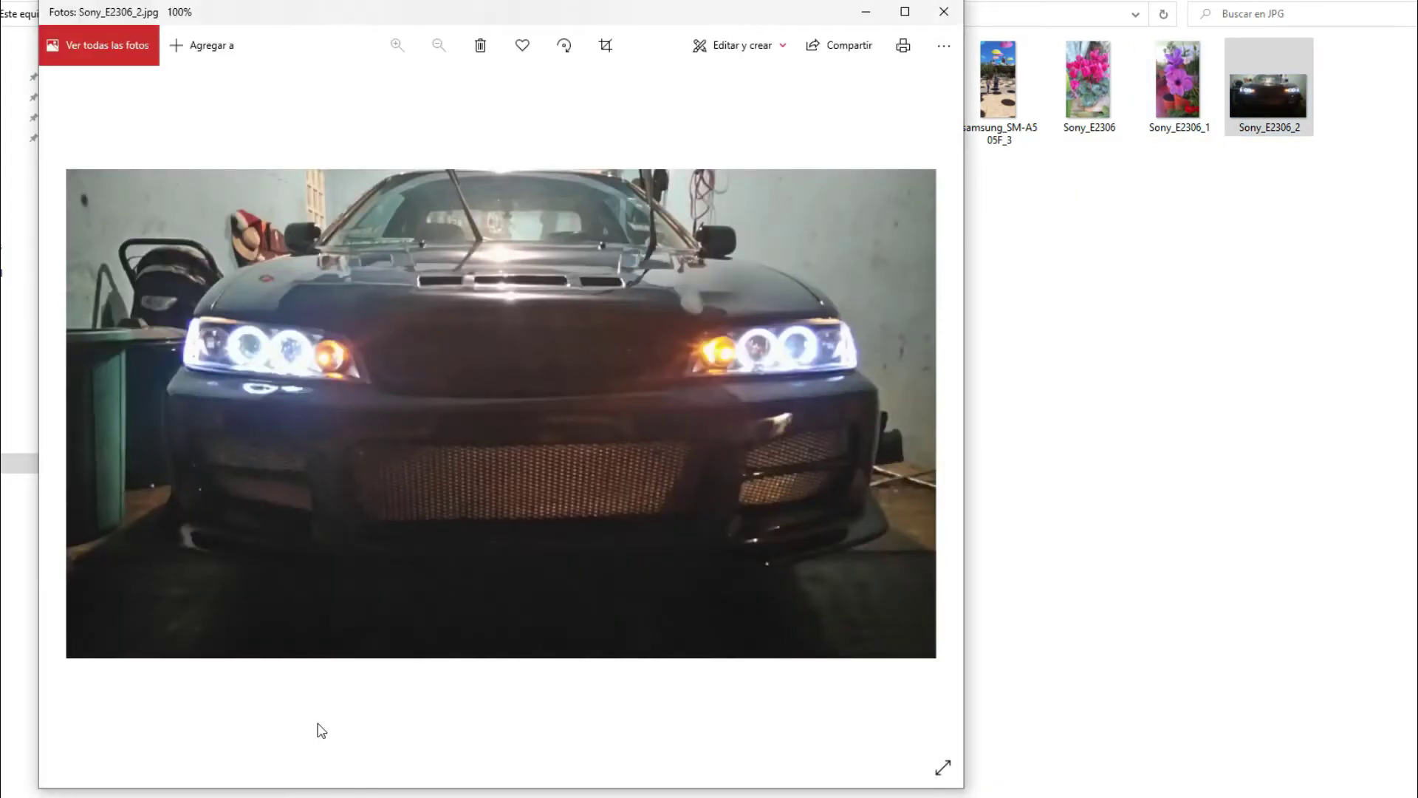
{"action": "left_click", "coordinate": [60, 408]}
{"action": "left_click", "coordinate": [60, 409]}
{"action": "left_click", "coordinate": [60, 408]}
{"action": "left_click", "coordinate": [60, 408]}
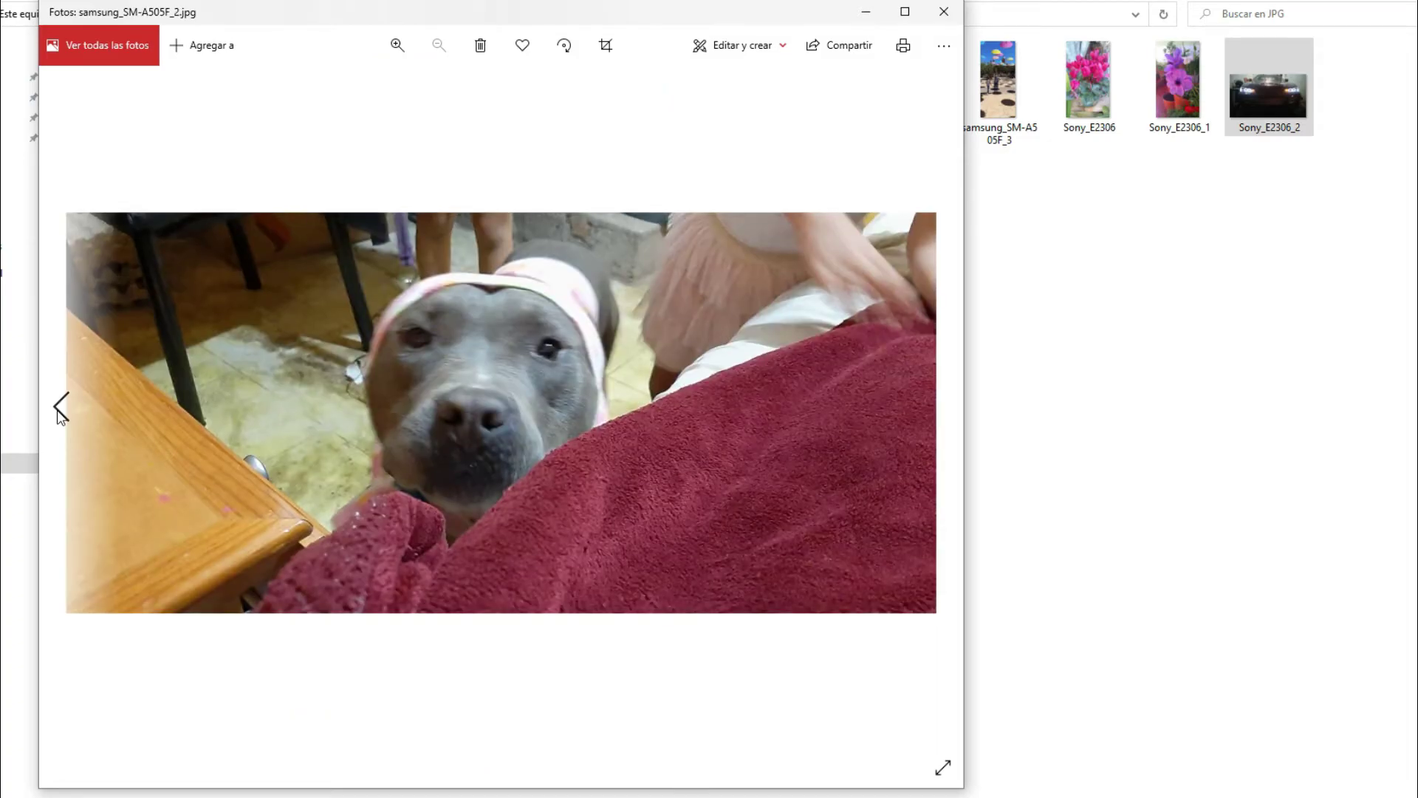
{"action": "left_click", "coordinate": [60, 408]}
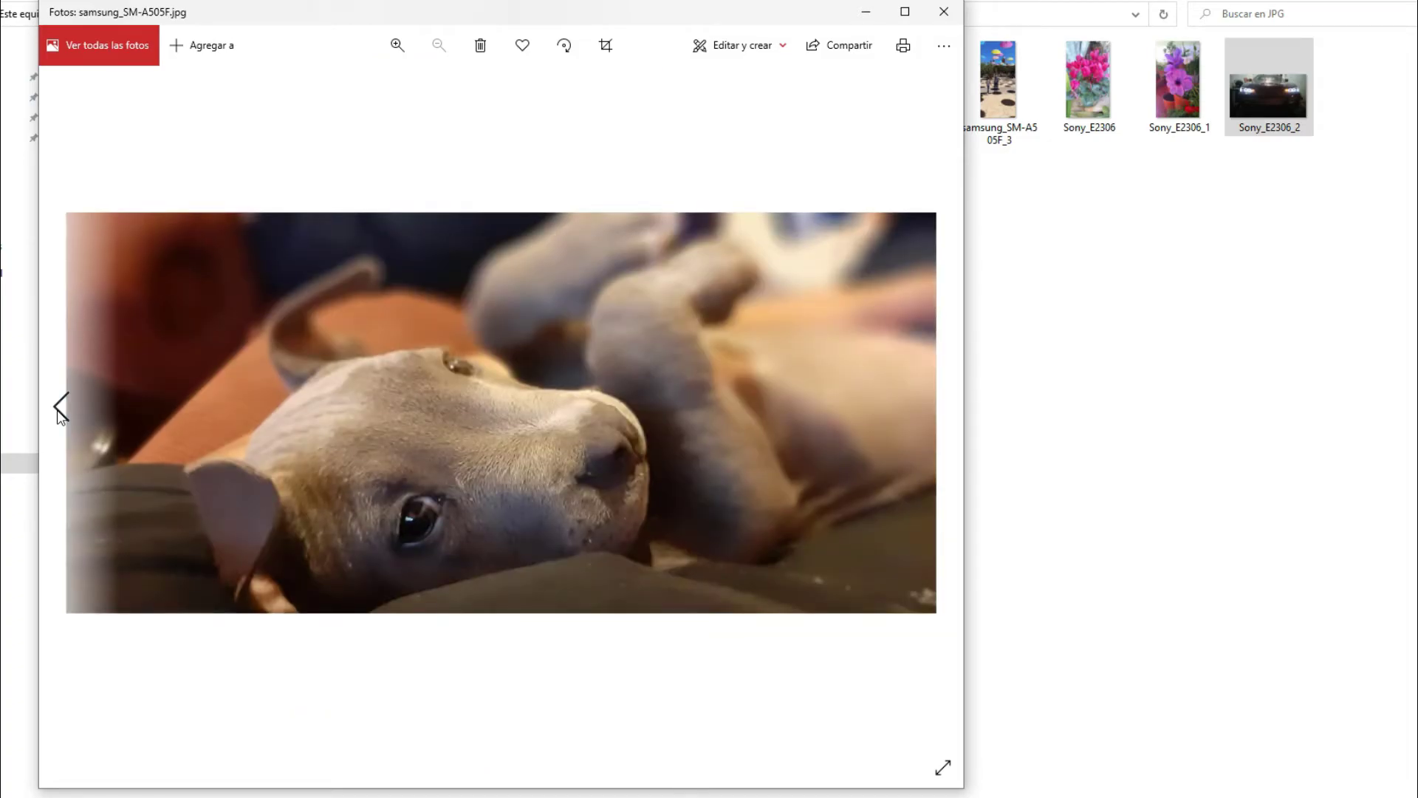
{"action": "left_click", "coordinate": [60, 409]}
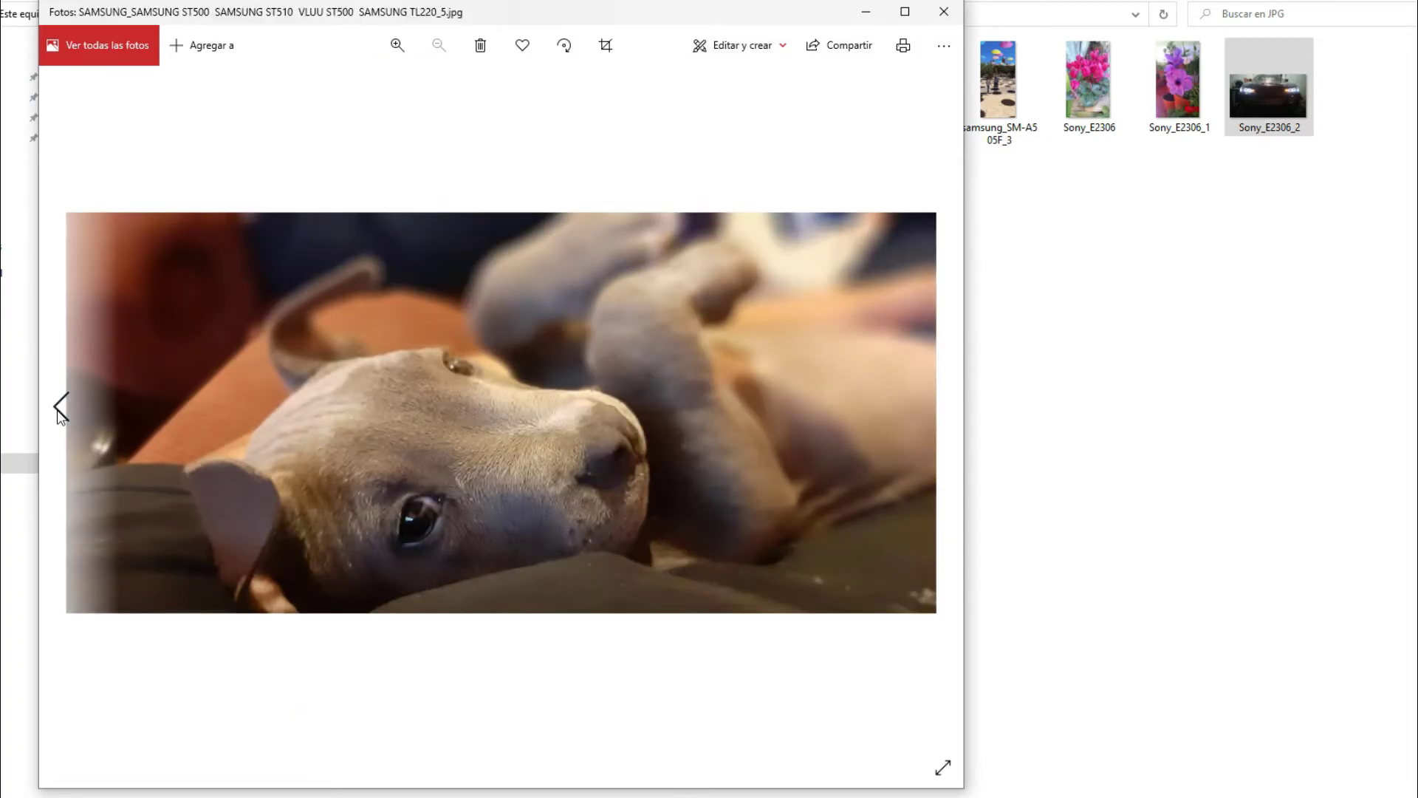
{"action": "left_click", "coordinate": [60, 408]}
{"action": "left_click", "coordinate": [59, 409]}
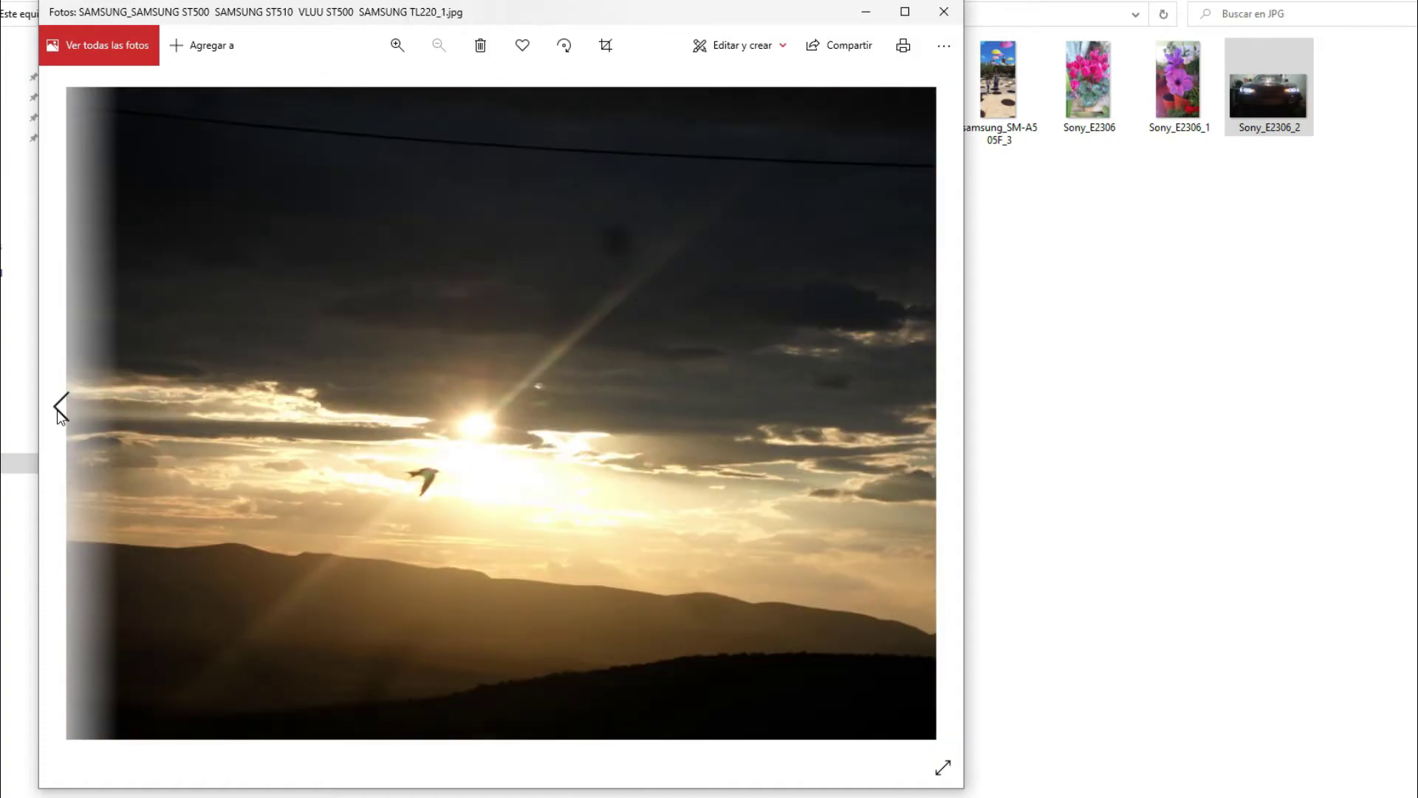
{"action": "left_click", "coordinate": [60, 408]}
{"action": "key", "text": "alt+F4"}
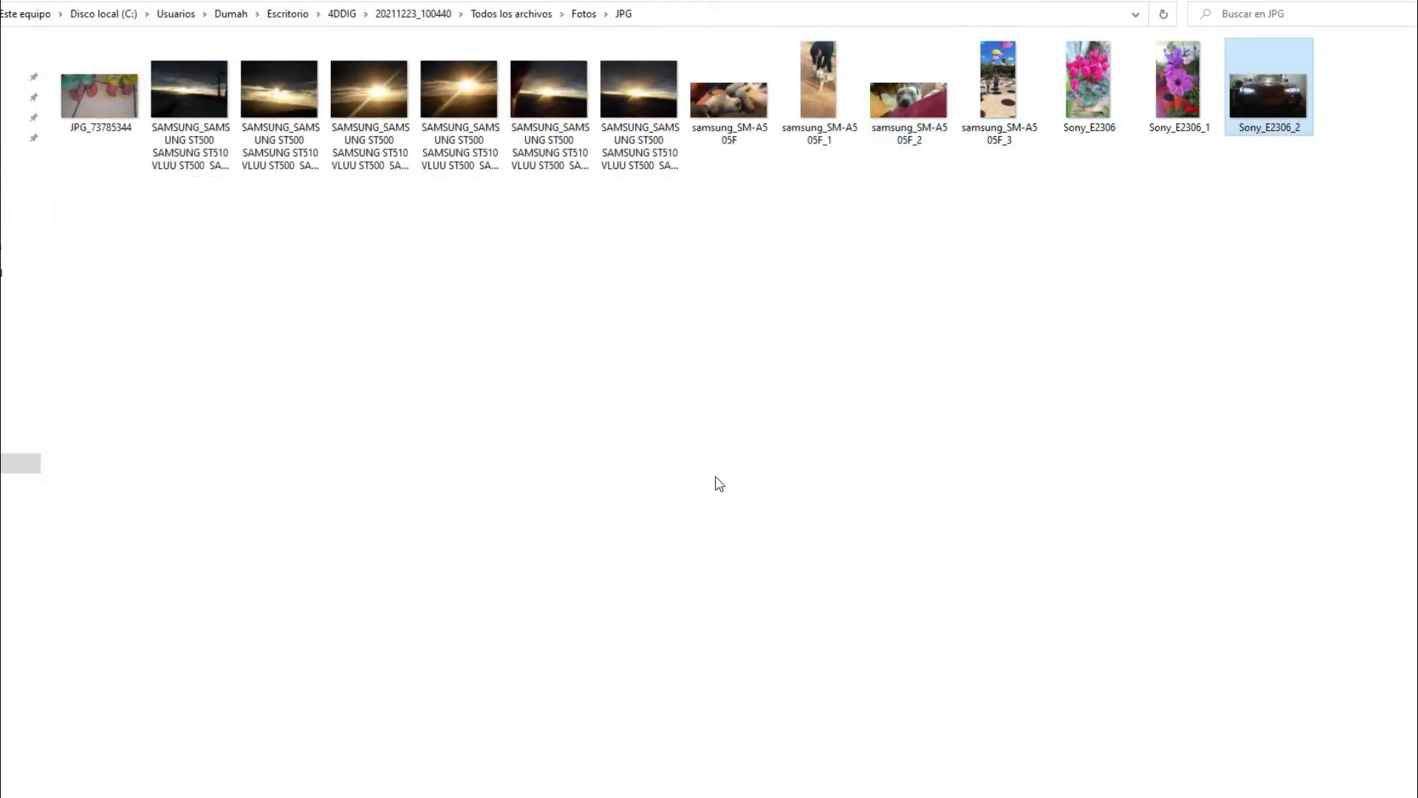
Step: Return to Todos los archivos and check the contents of the recovered Otro folder
{"action": "key", "text": "alt+Left"}
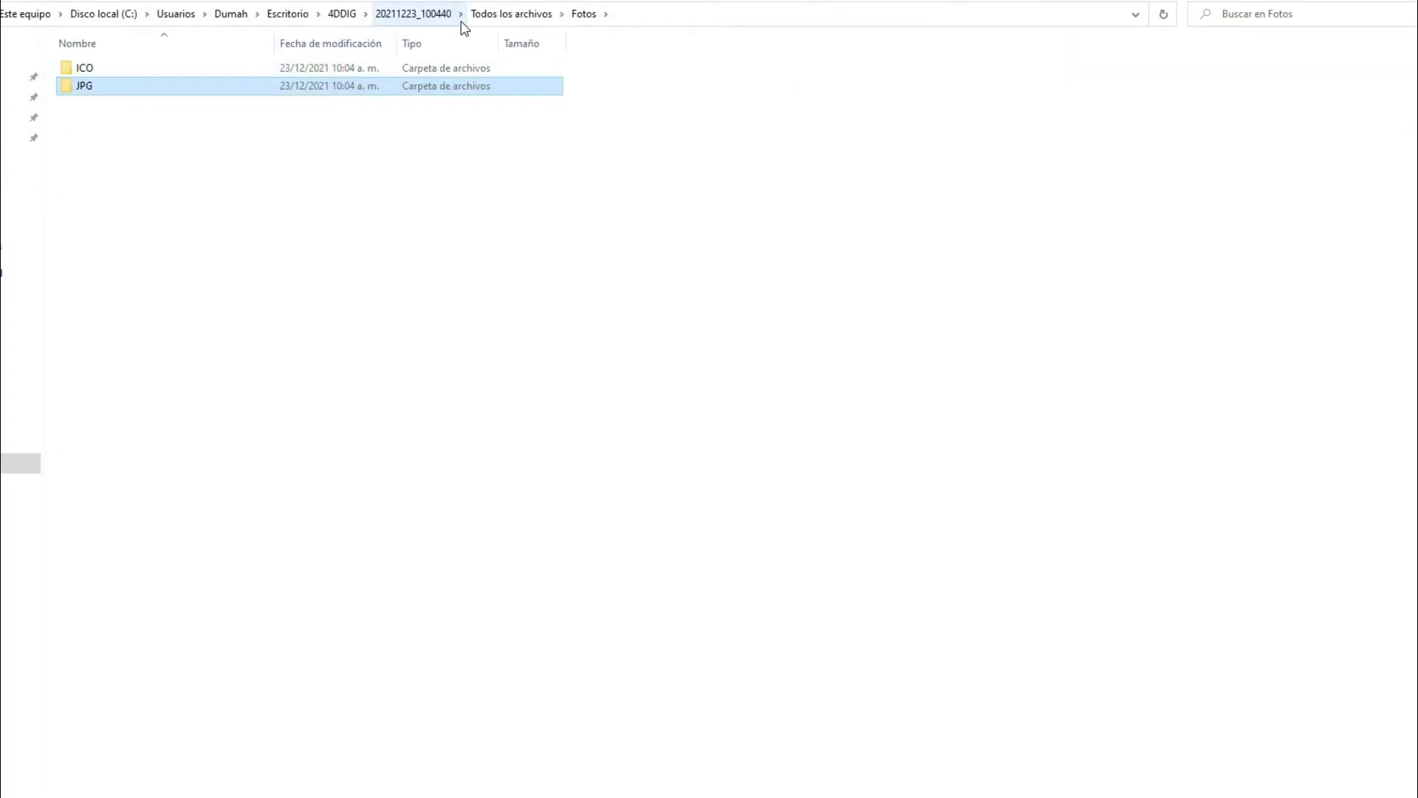
{"action": "left_click", "coordinate": [482, 14]}
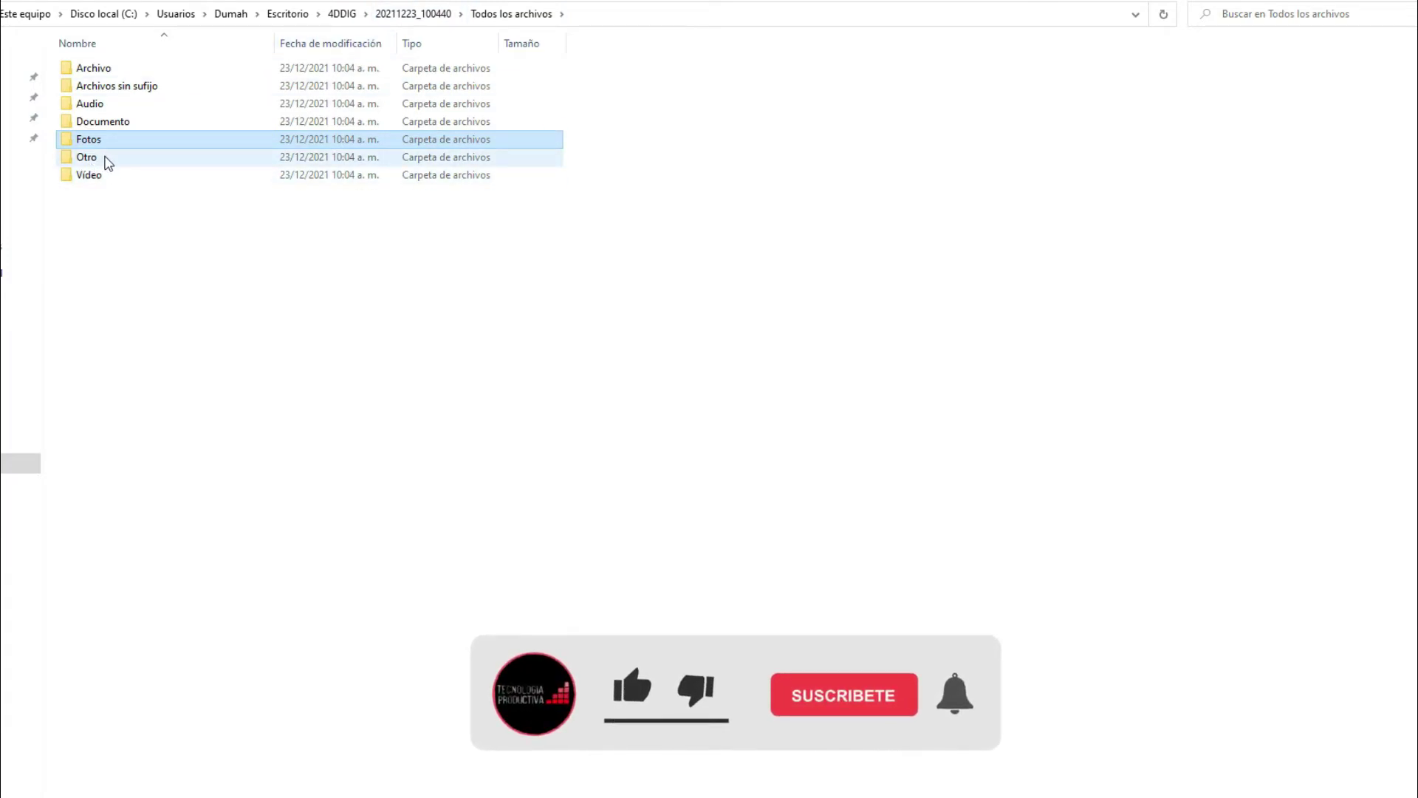
{"action": "double_click", "coordinate": [107, 158]}
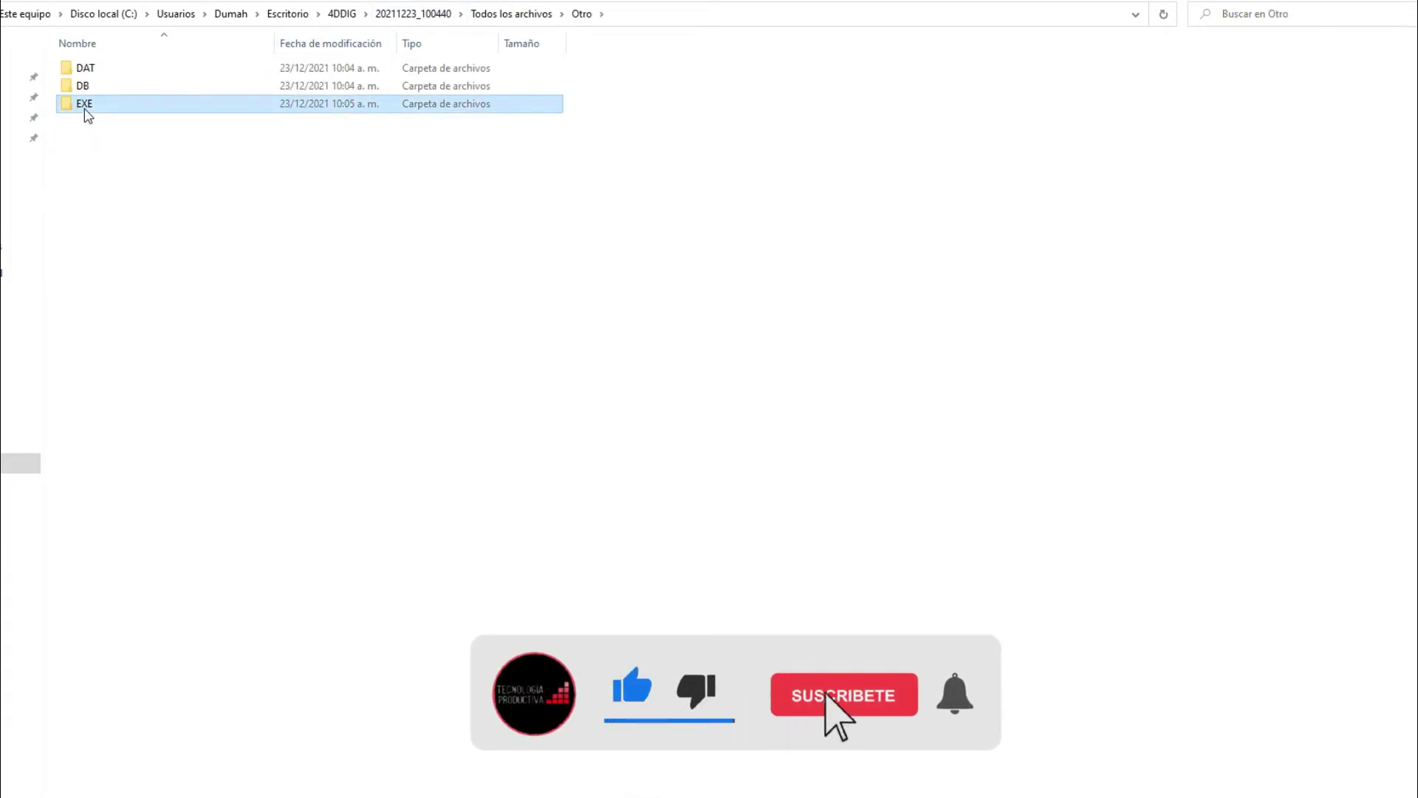
{"action": "key", "text": "alt+Left"}
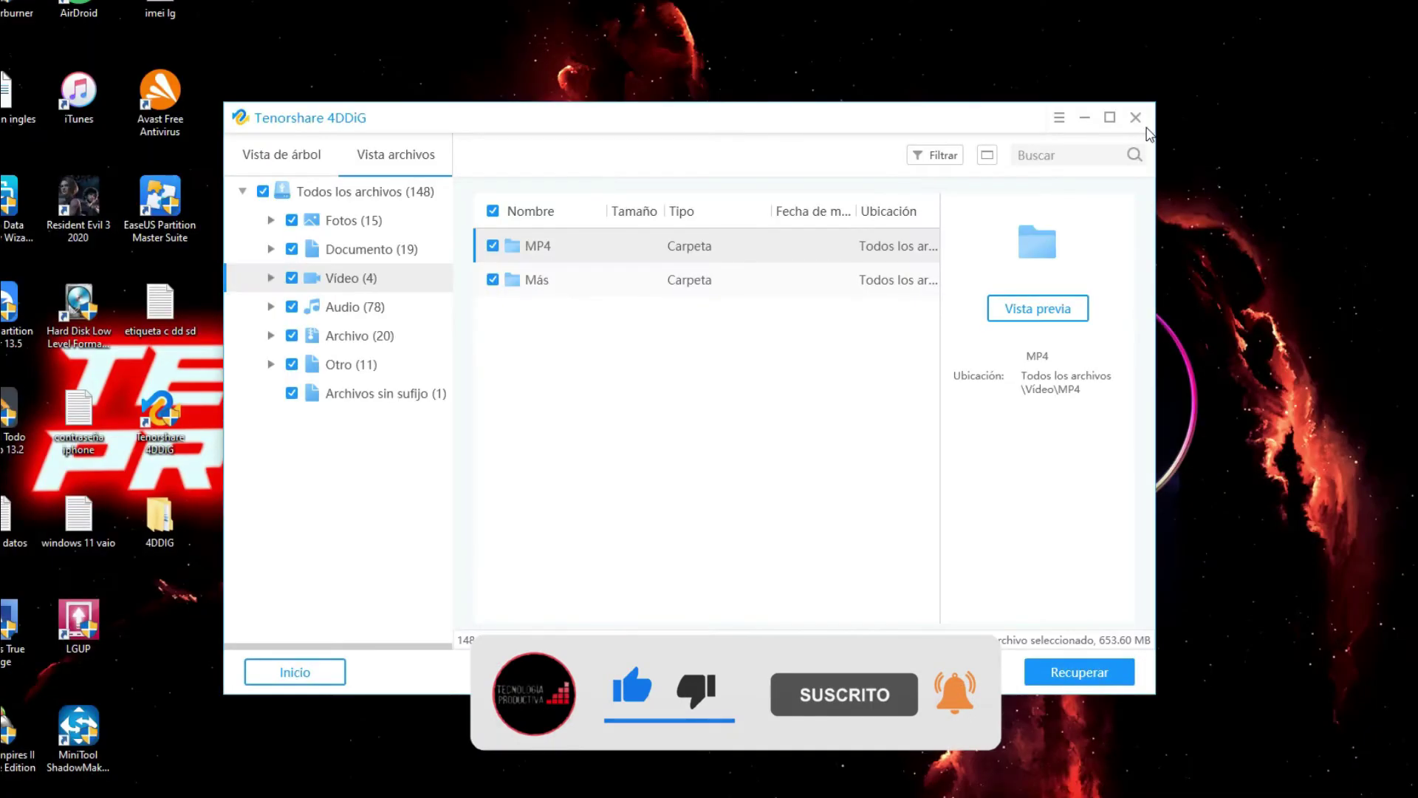
Step: Close Tenorshare 4DDiG without keeping the scan results
{"action": "left_click", "coordinate": [1135, 118]}
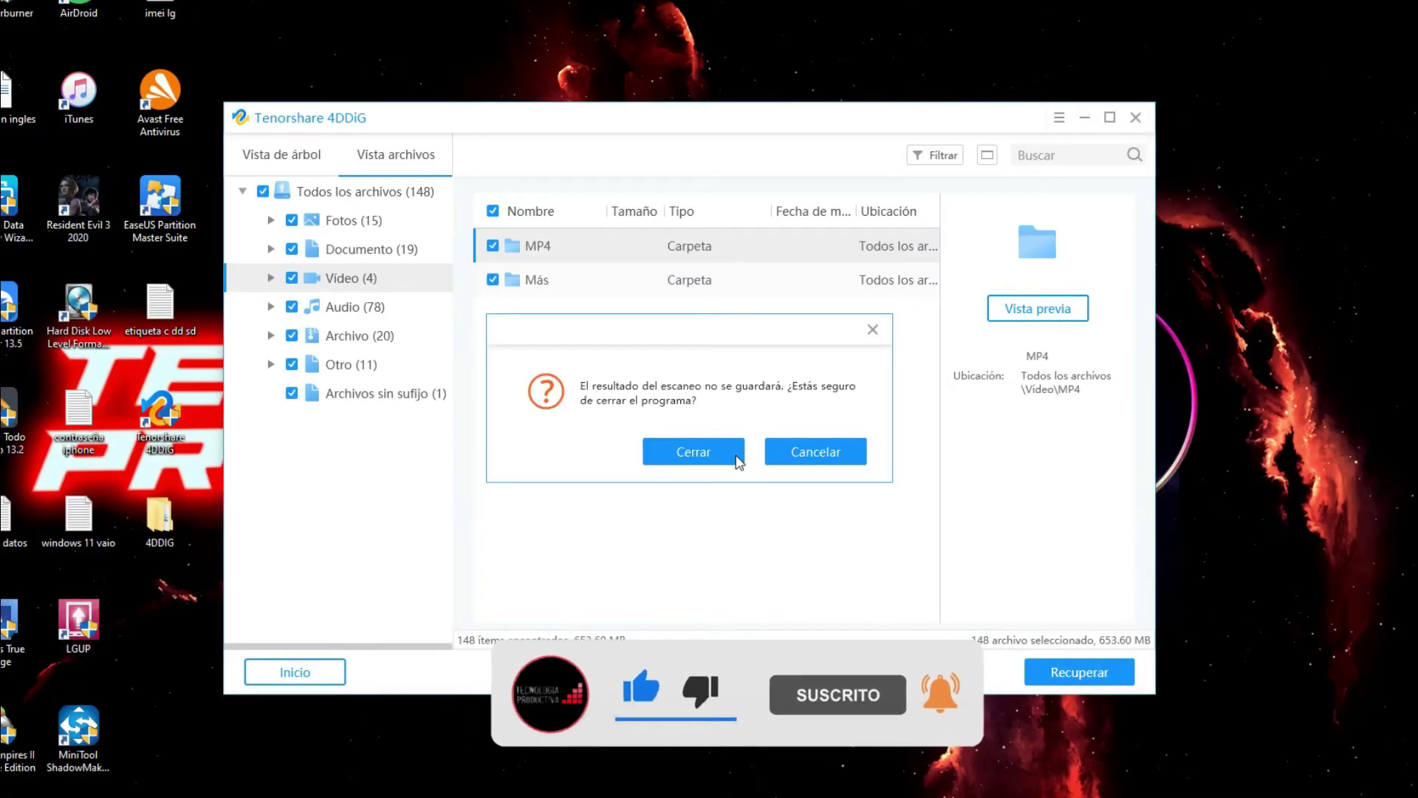
{"action": "left_click", "coordinate": [736, 461]}
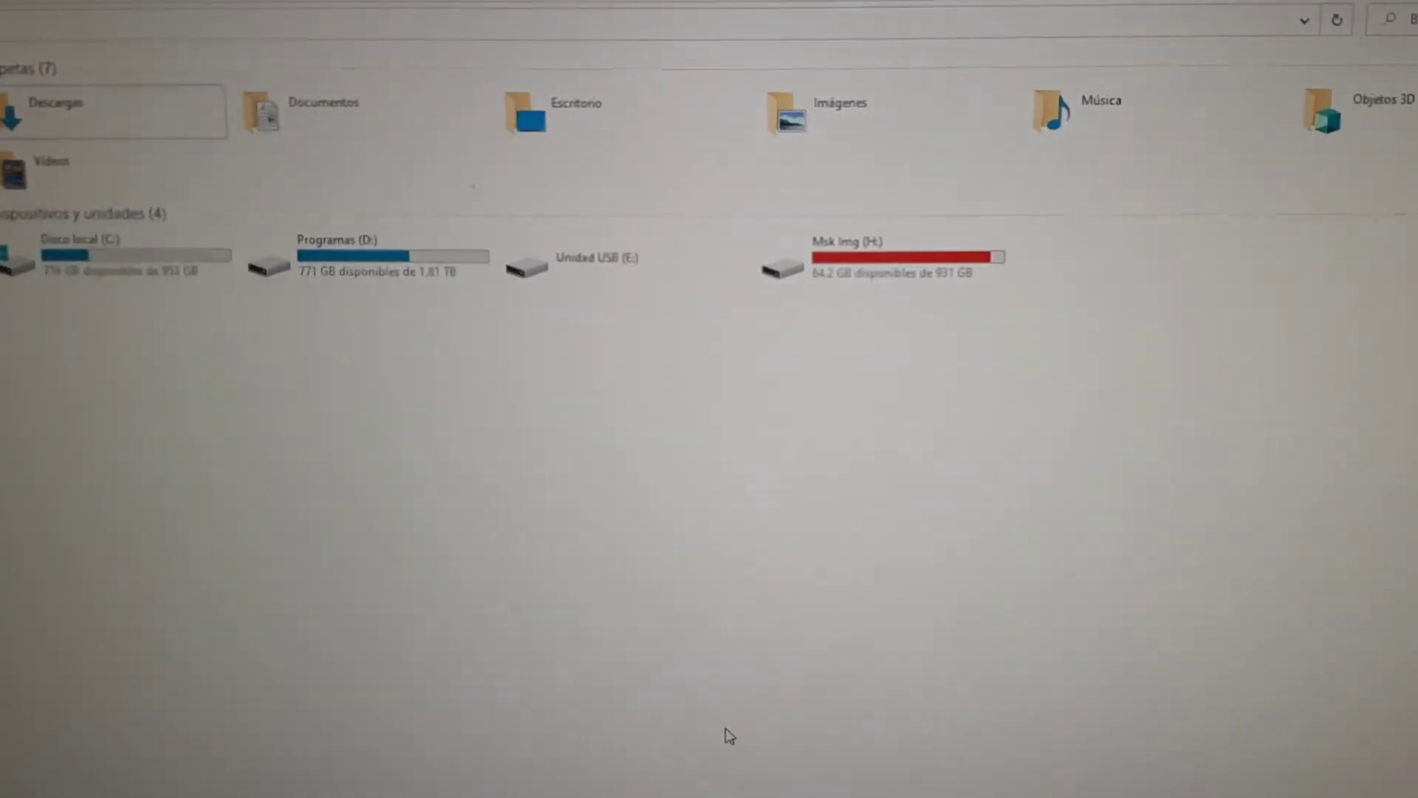
Step: Try to open the Unidad USB (E:) drive and cancel the request to insert a disk
{"action": "double_click", "coordinate": [502, 226]}
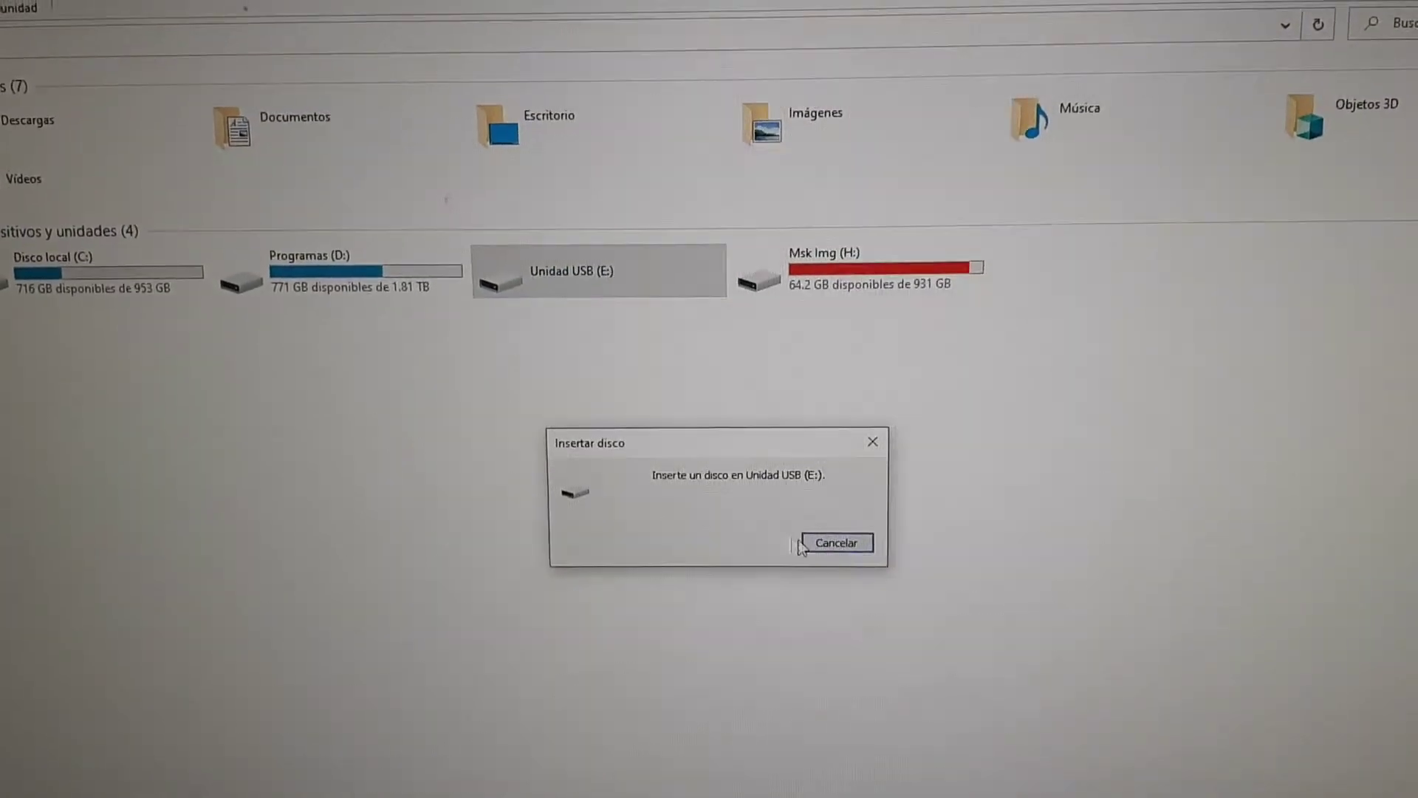
{"action": "left_click", "coordinate": [835, 524]}
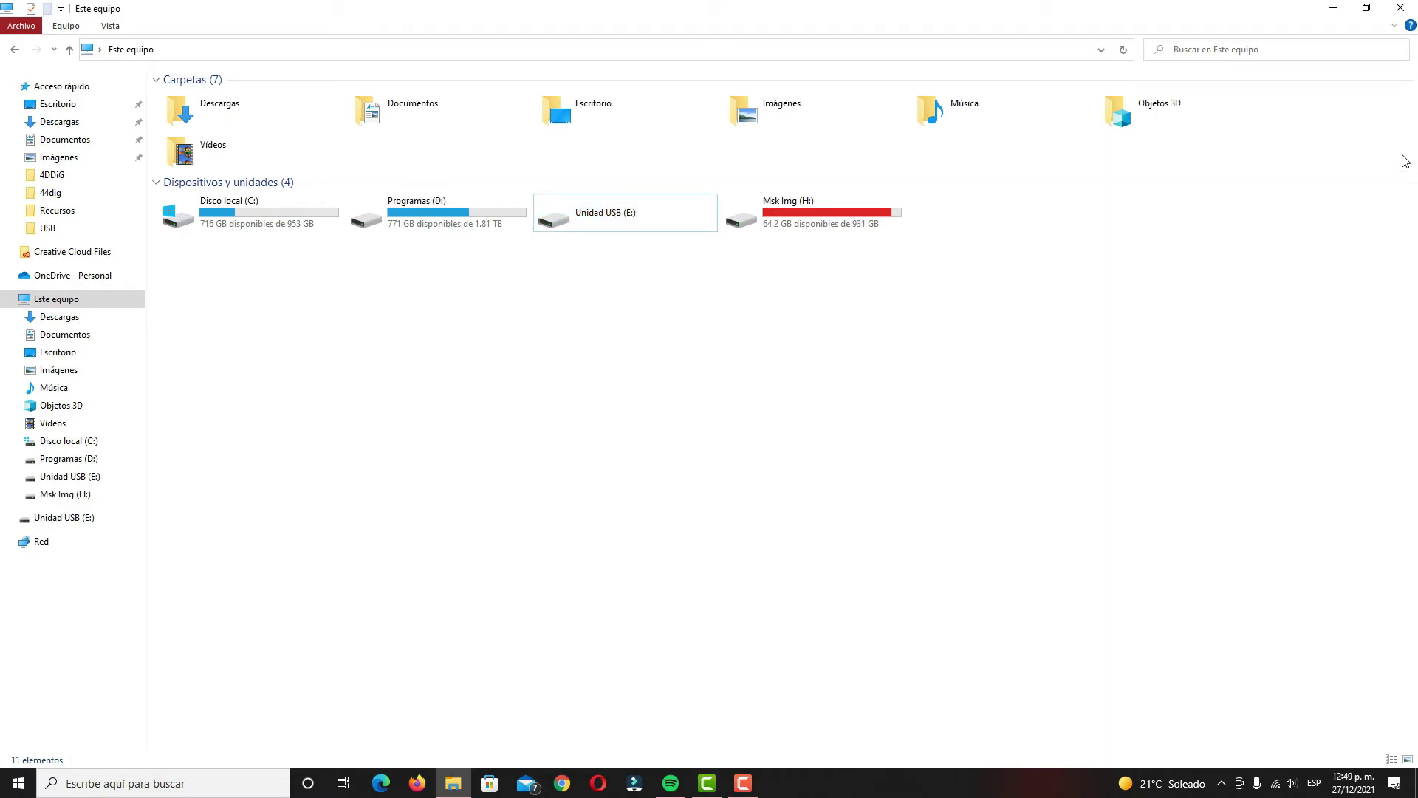
Step: Minimise the file window and move the 4DDIG folder from the desktop to the Recycle Bin
{"action": "left_click", "coordinate": [1334, 10]}
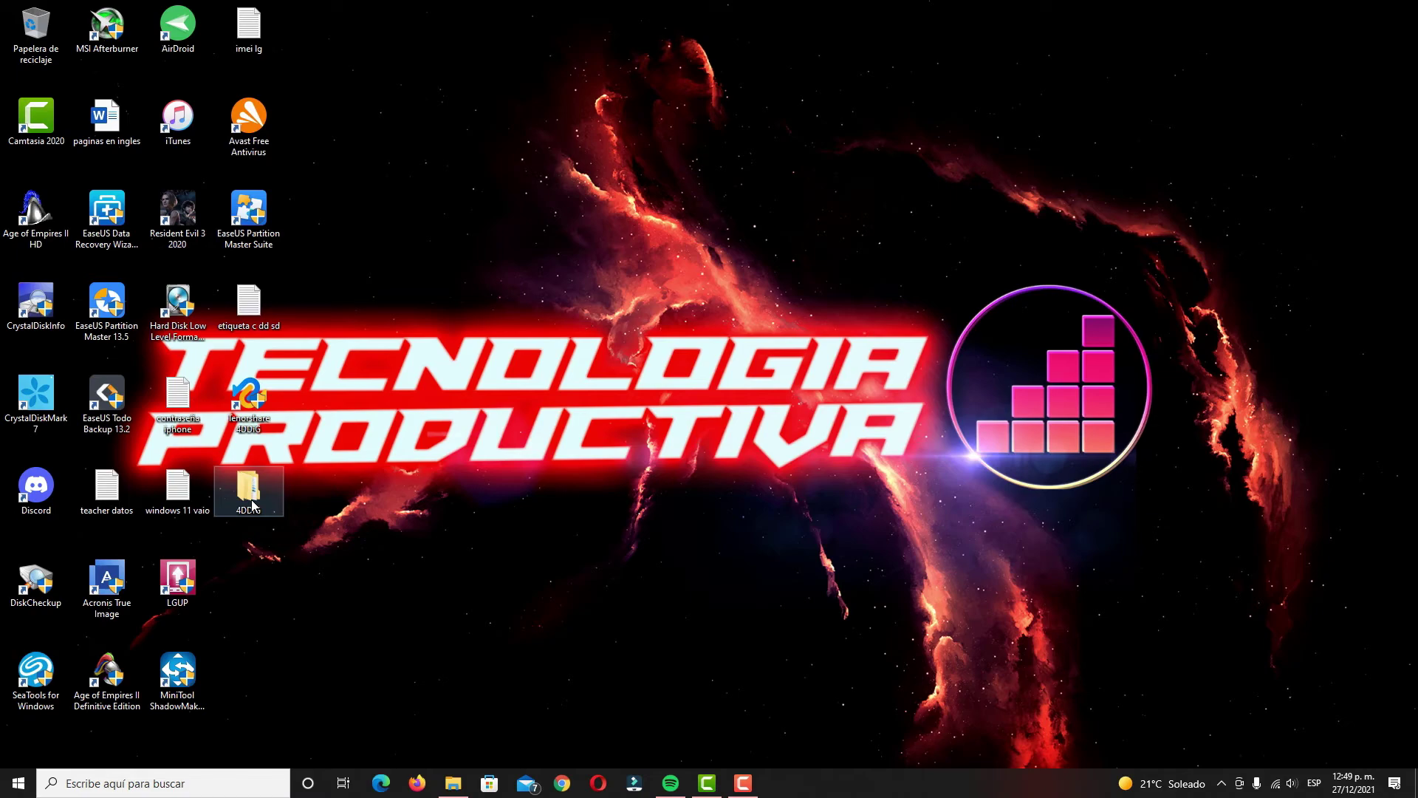
{"action": "left_click_drag", "start_coordinate": [251, 505], "coordinate": [35, 31]}
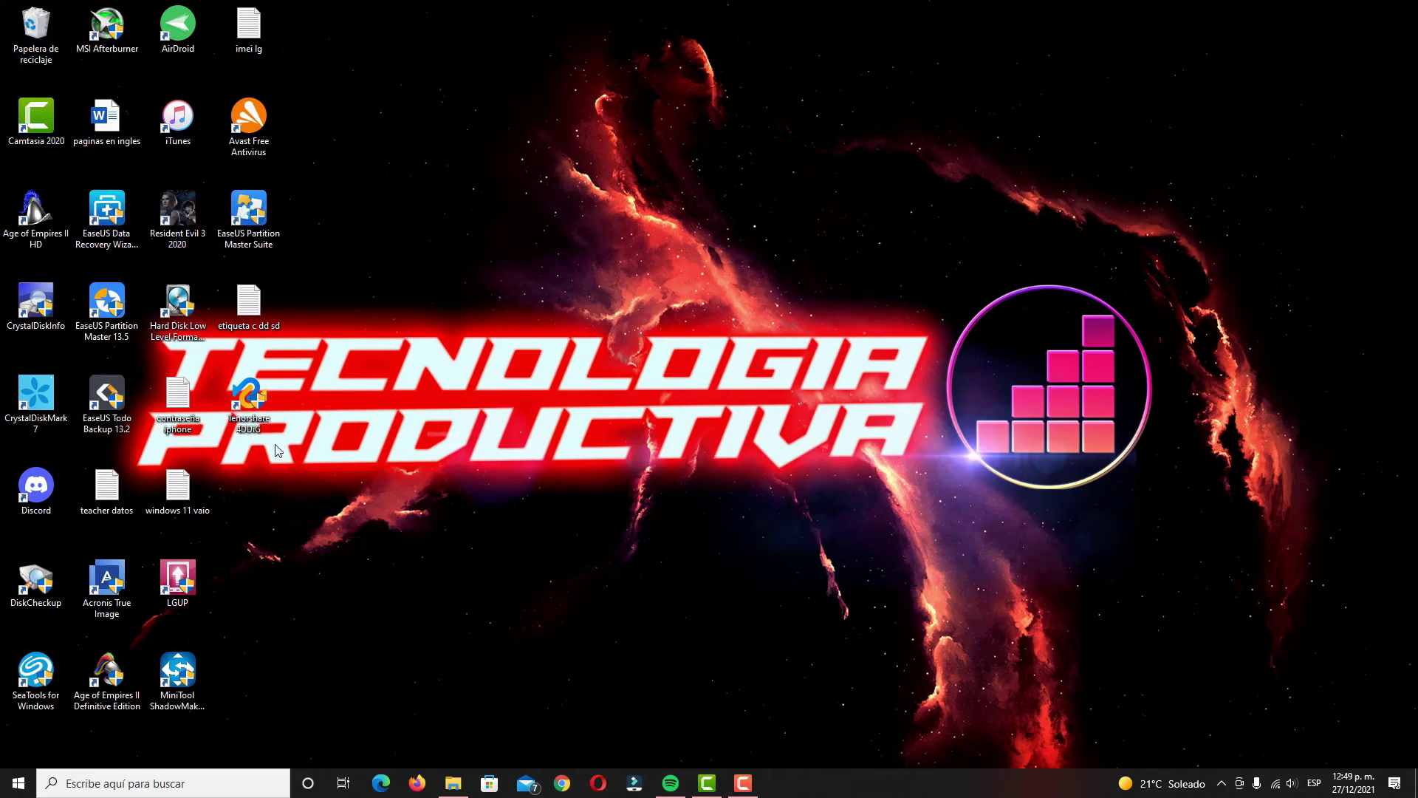
Step: Launch Tenorshare 4DDiG, scan the USB location Partición perdida-1 and dismiss the search tips
{"action": "double_click", "coordinate": [251, 409]}
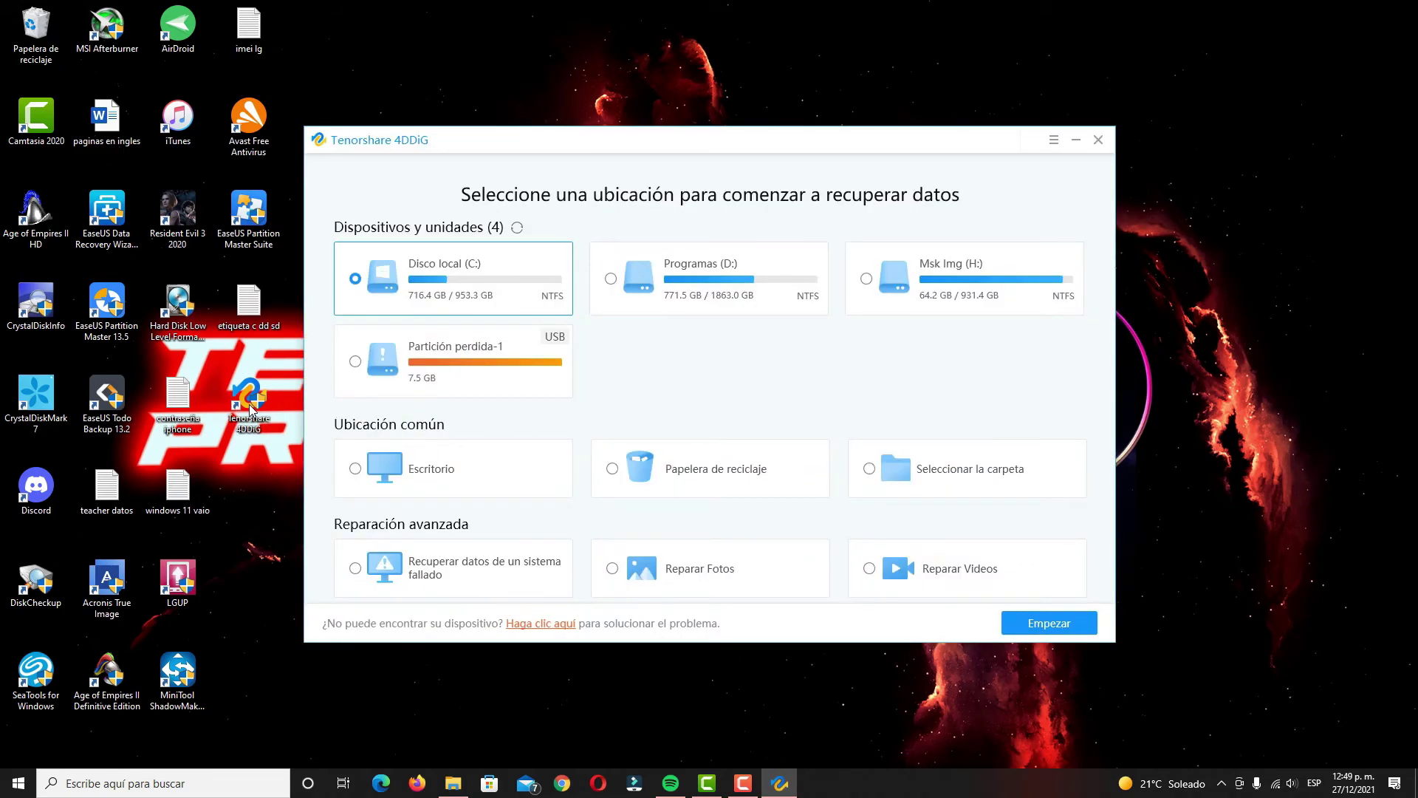
{"action": "left_click", "coordinate": [480, 360]}
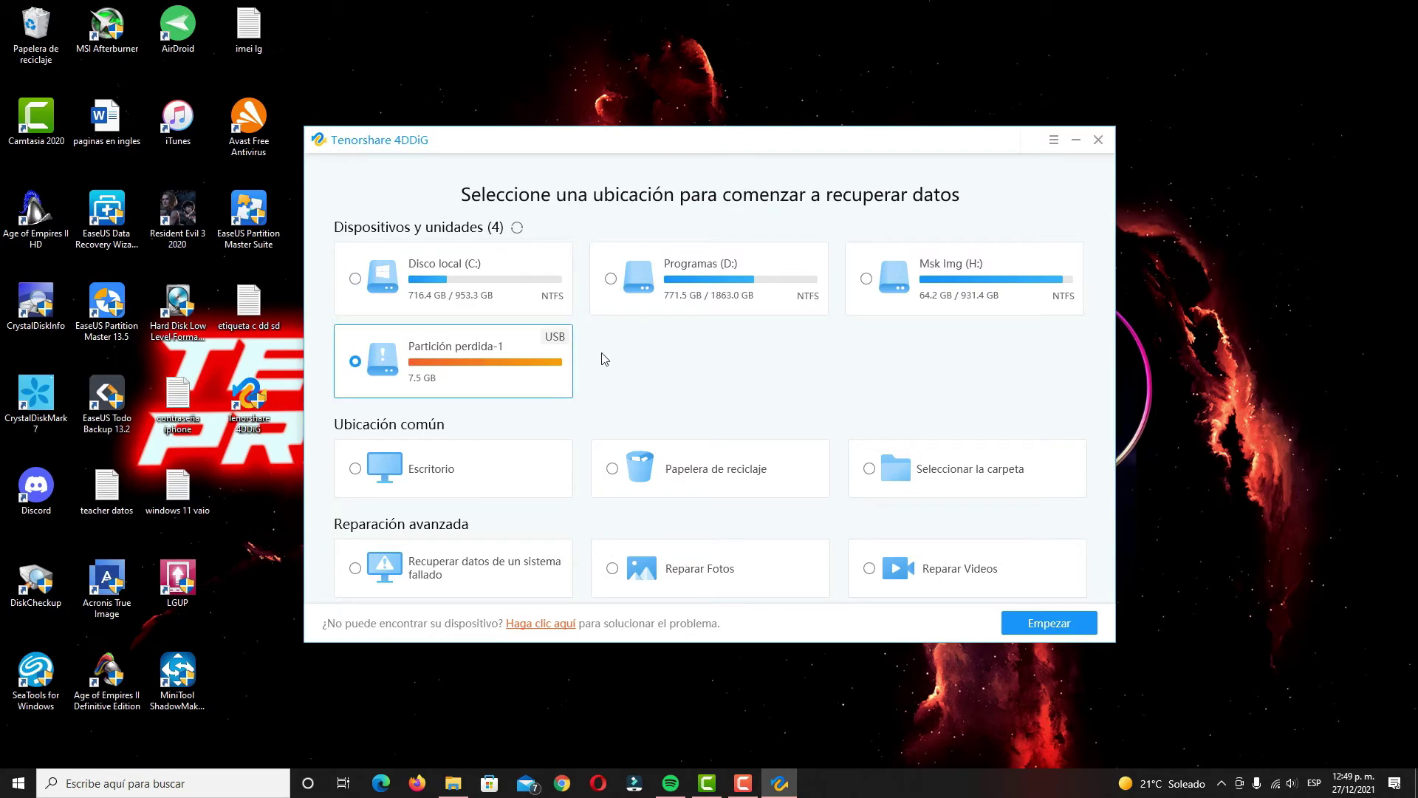
{"action": "left_click", "coordinate": [1032, 627]}
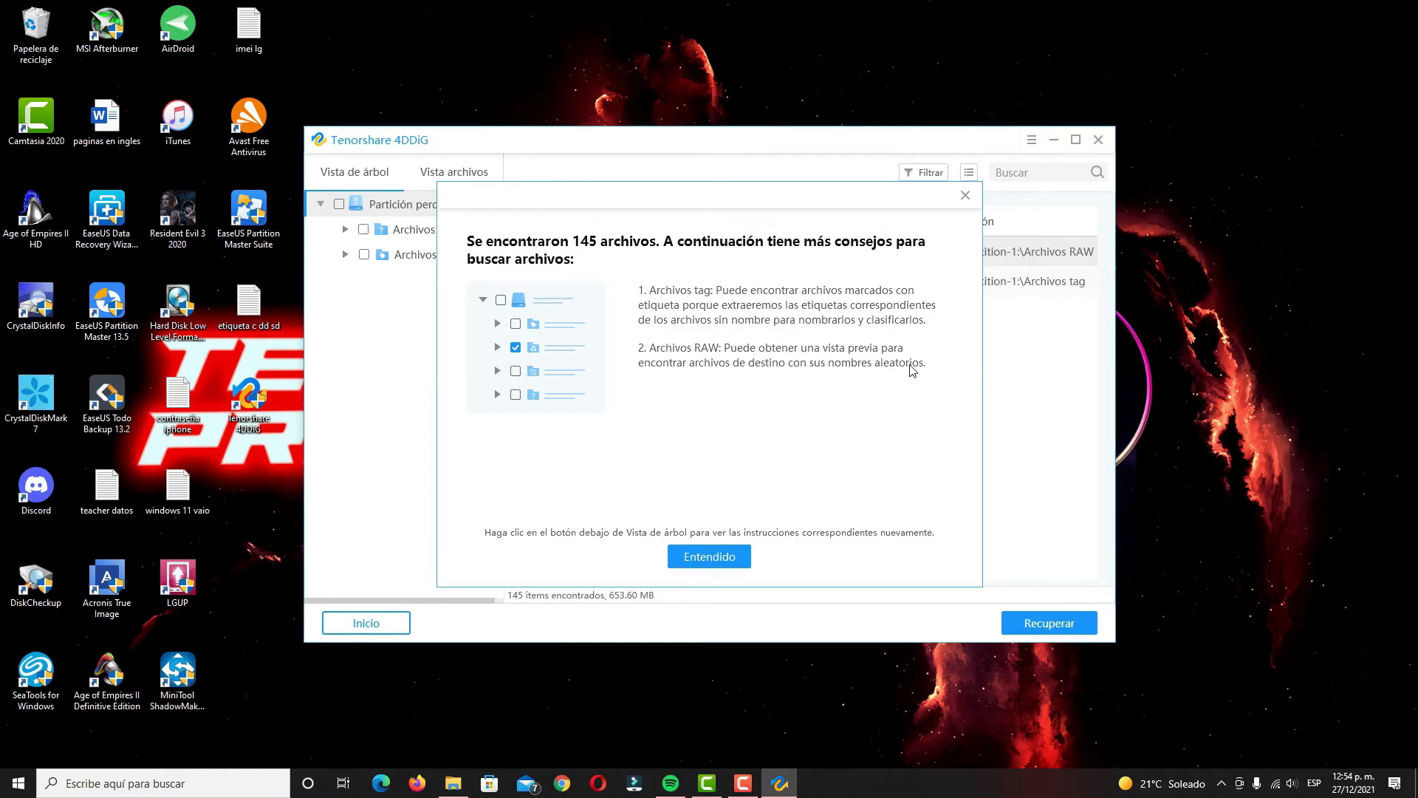
{"action": "left_click", "coordinate": [727, 557]}
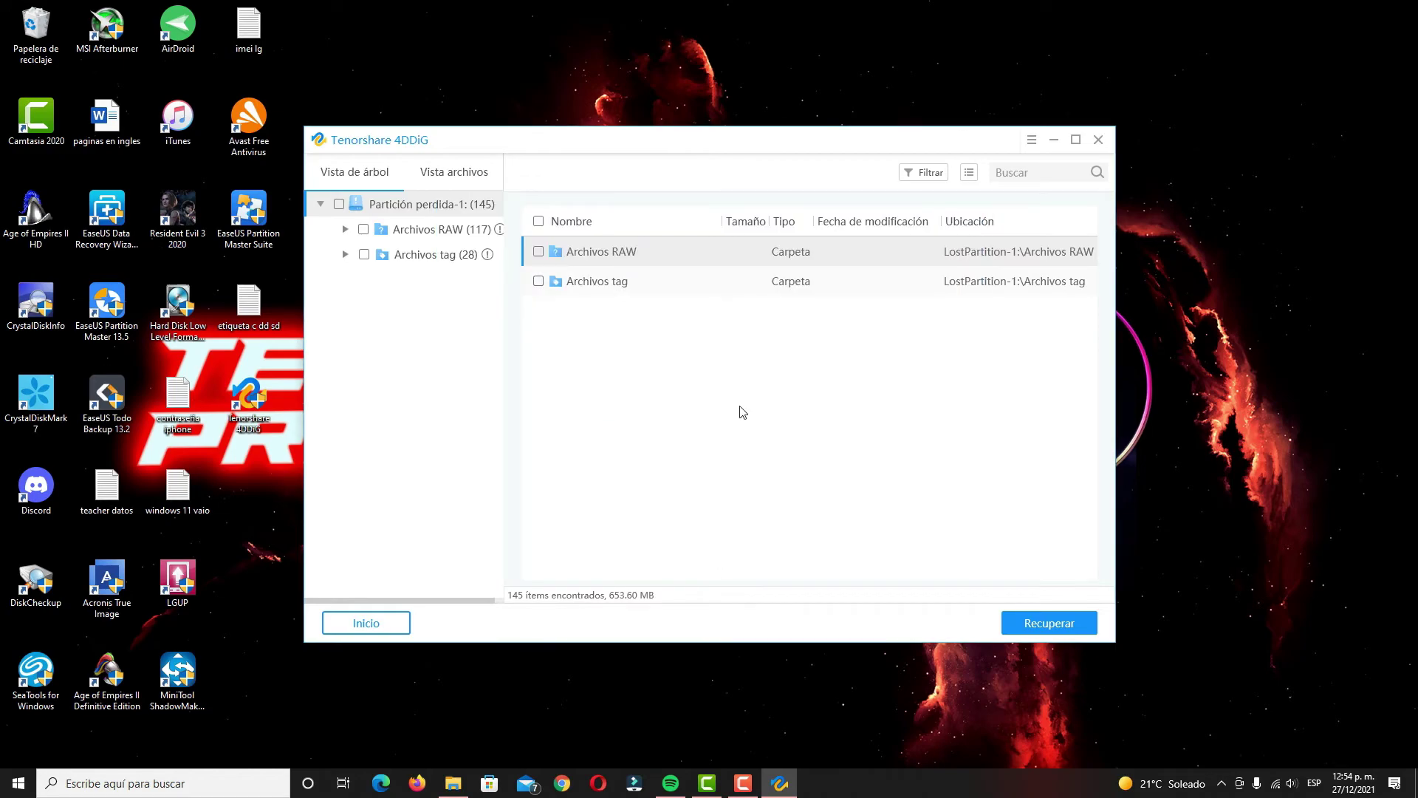
Step: Expand Archivos RAW and the Word folder under Archivos tag, and show the first folder inside Word
{"action": "left_click", "coordinate": [345, 230]}
{"action": "left_click", "coordinate": [345, 530]}
{"action": "scroll", "coordinate": [373, 537], "scroll_direction": "down", "scroll_amount": 1}
{"action": "left_click", "coordinate": [371, 530]}
{"action": "left_click", "coordinate": [472, 558]}
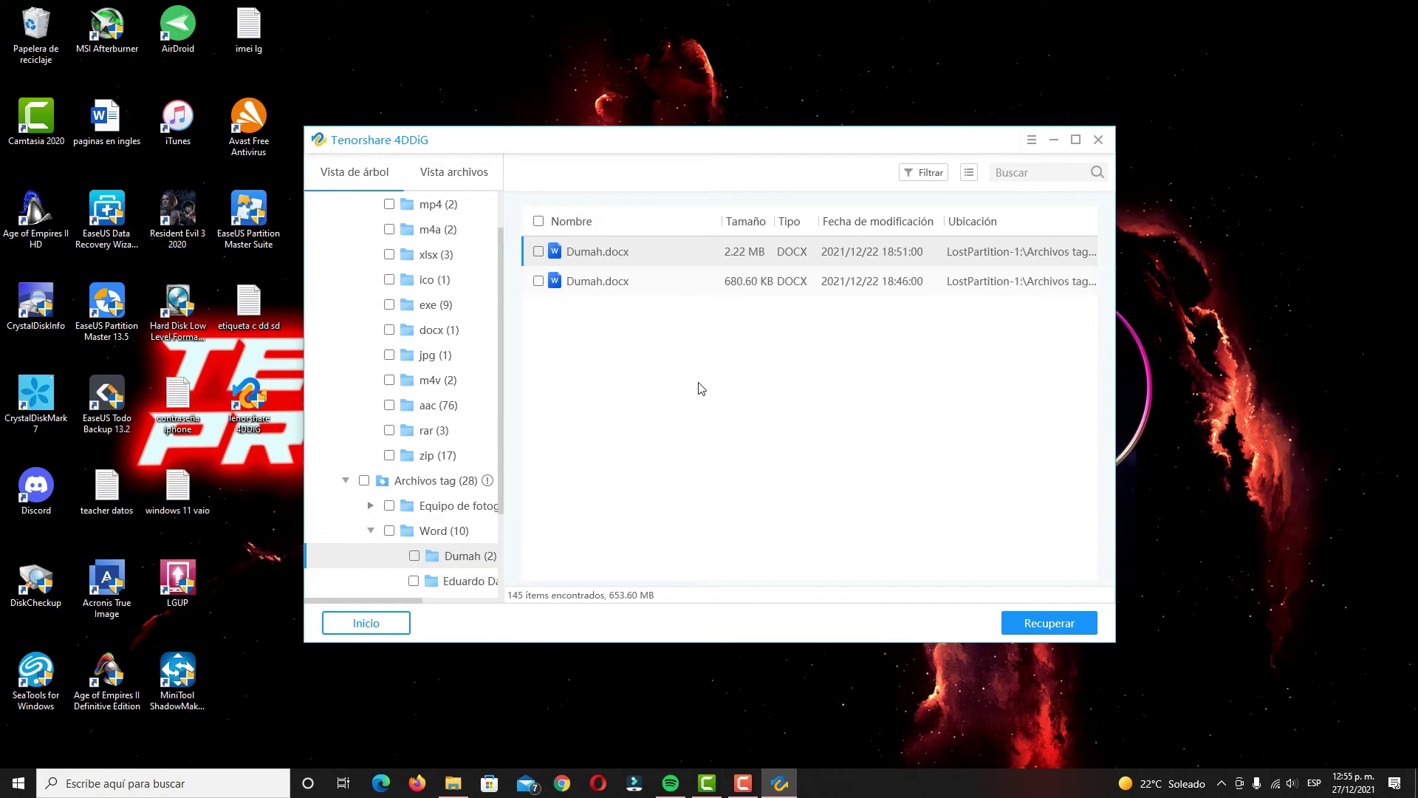
Step: Mark both the 2.22 MB and the 680.60 KB DOCX files and recover them to Escritorio
{"action": "left_click", "coordinate": [593, 286]}
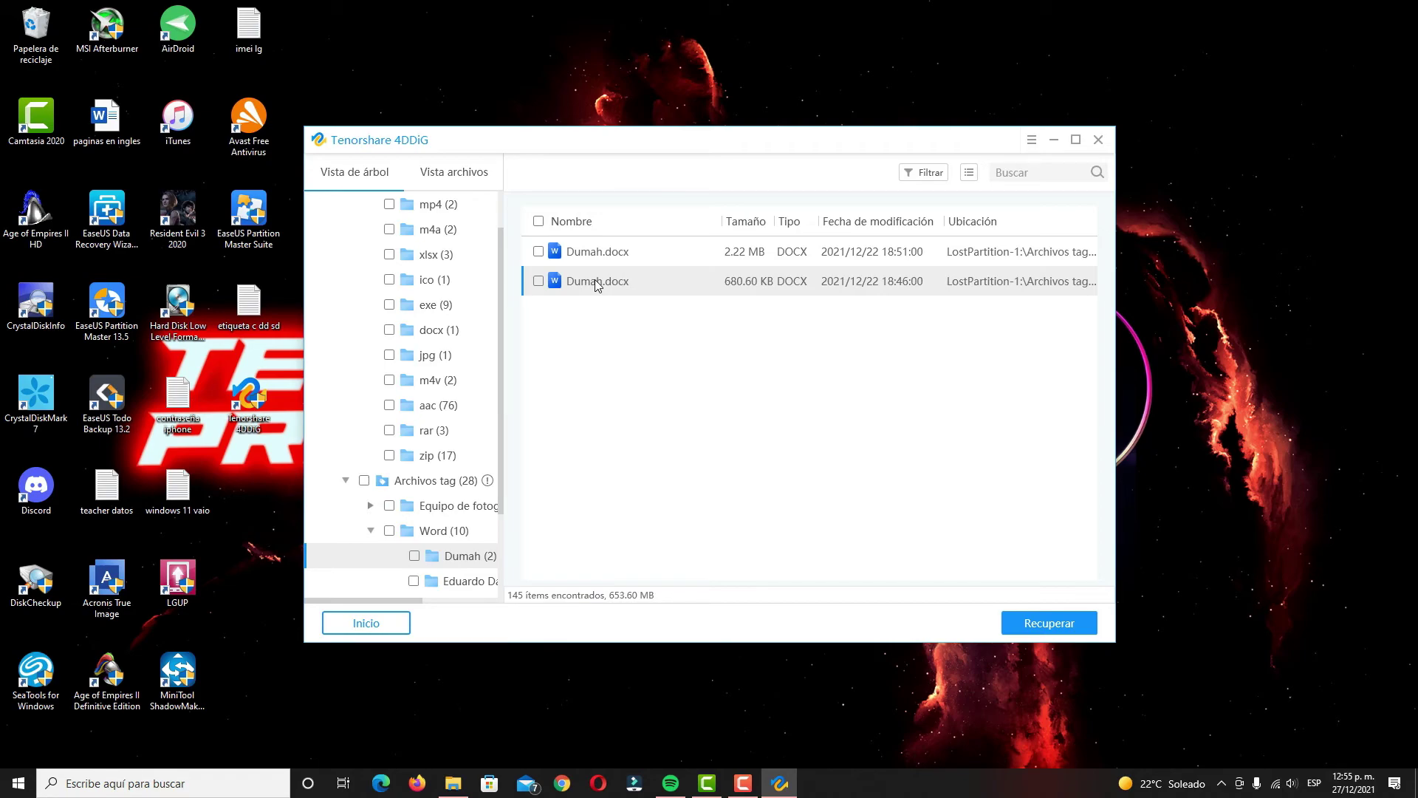
{"action": "left_click", "coordinate": [539, 281]}
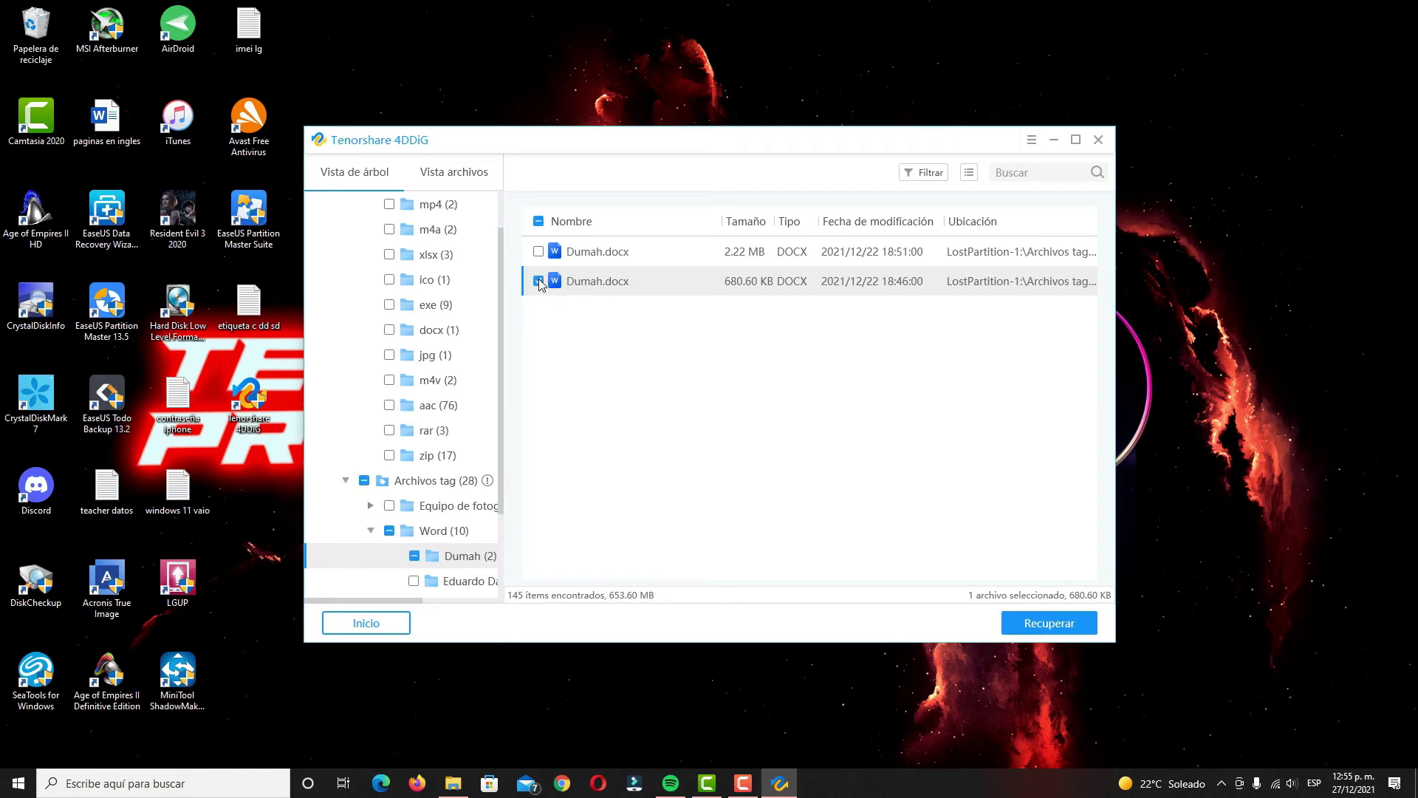
{"action": "left_click", "coordinate": [538, 252]}
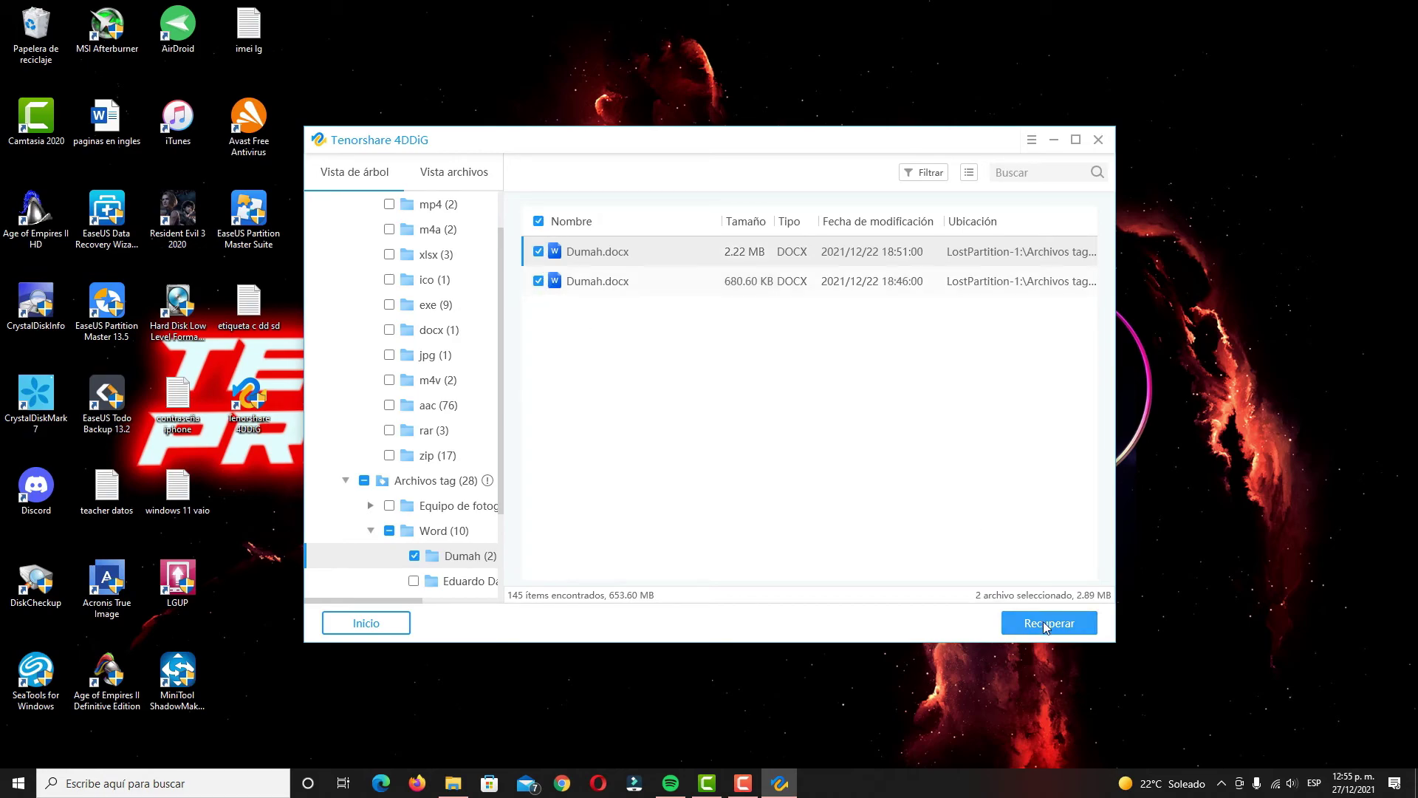
{"action": "left_click", "coordinate": [1045, 624]}
{"action": "left_click", "coordinate": [537, 282]}
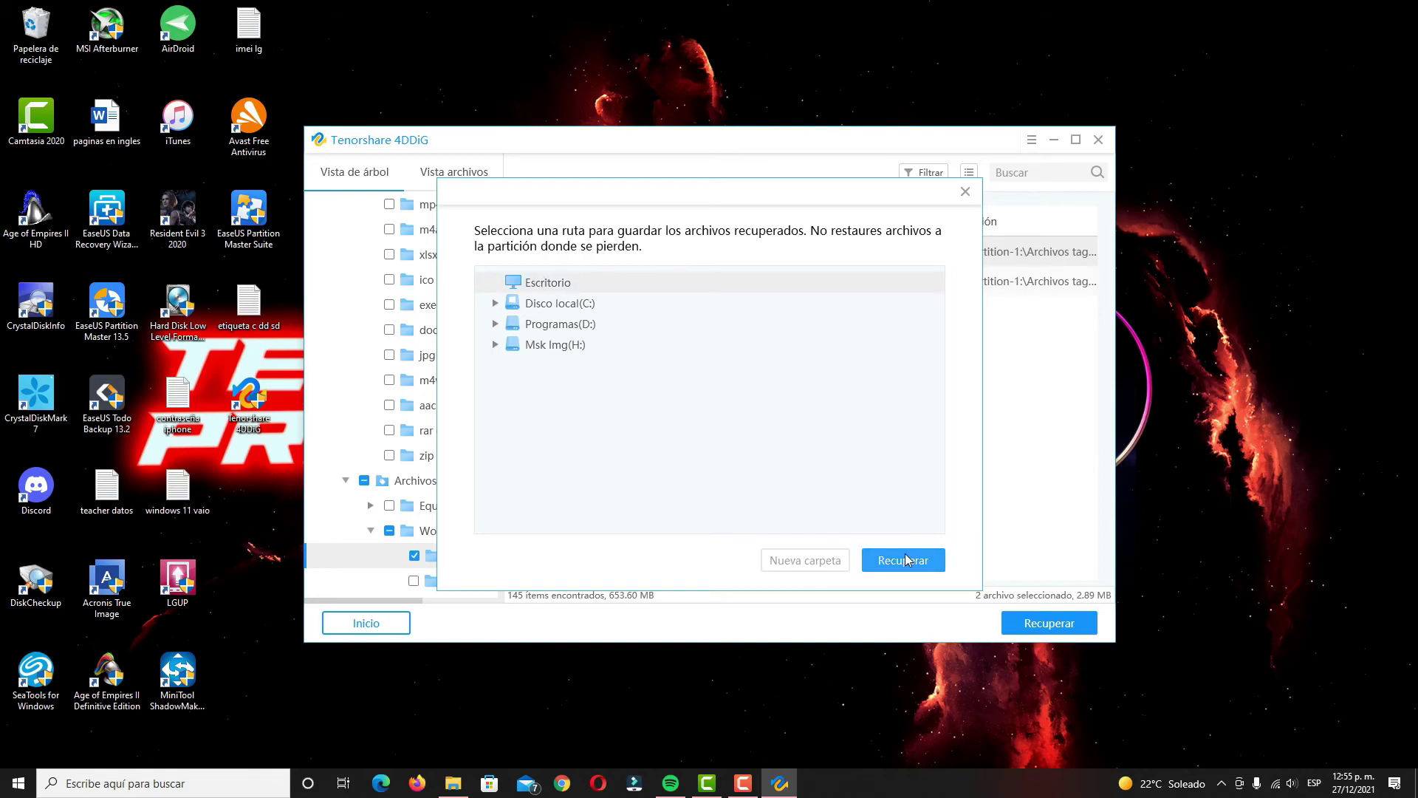
{"action": "left_click", "coordinate": [908, 560]}
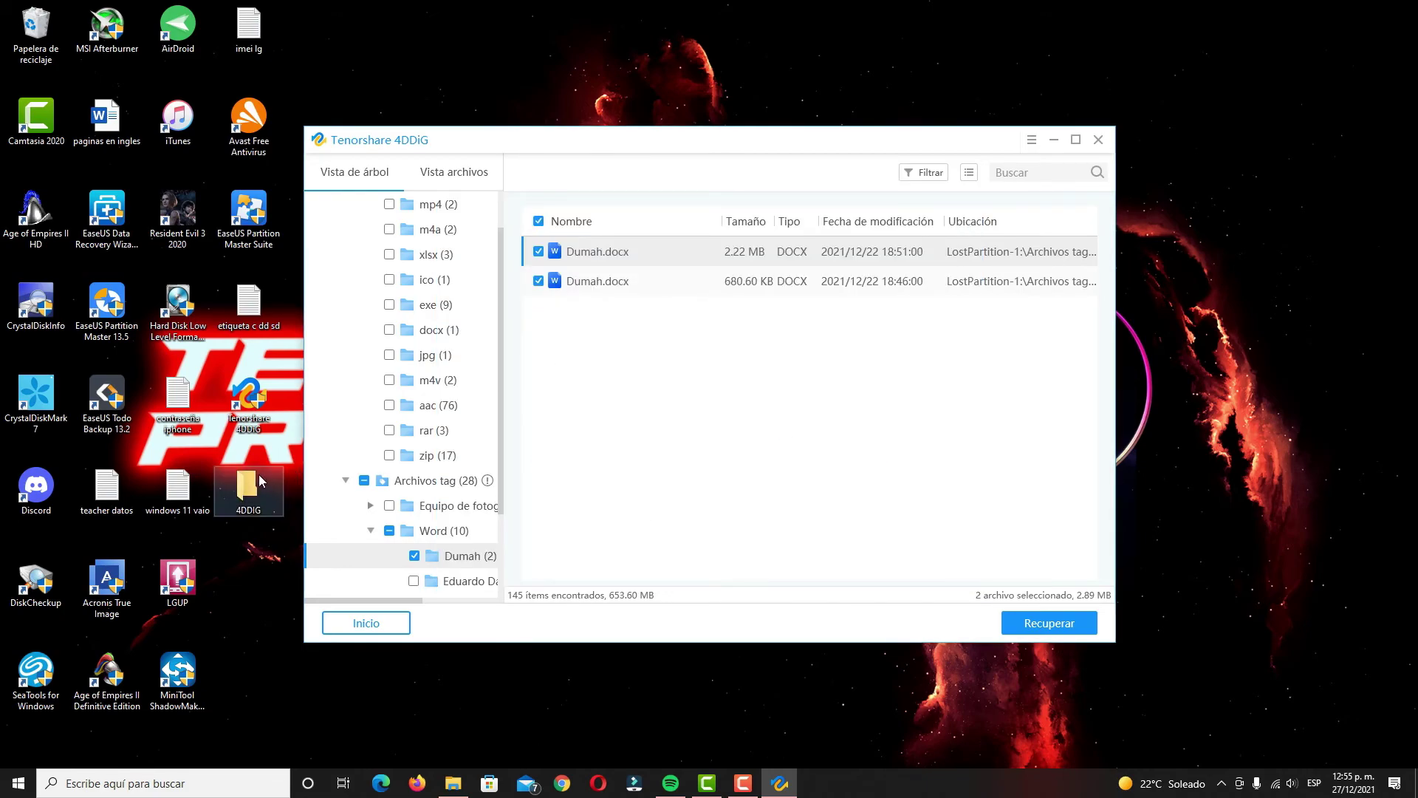
Step: Open the recovered 4DDIG folder on the desktop, minimise the folder windows, review the recovered Word document and close it
{"action": "double_click", "coordinate": [248, 487]}
{"action": "double_click", "coordinate": [214, 96]}
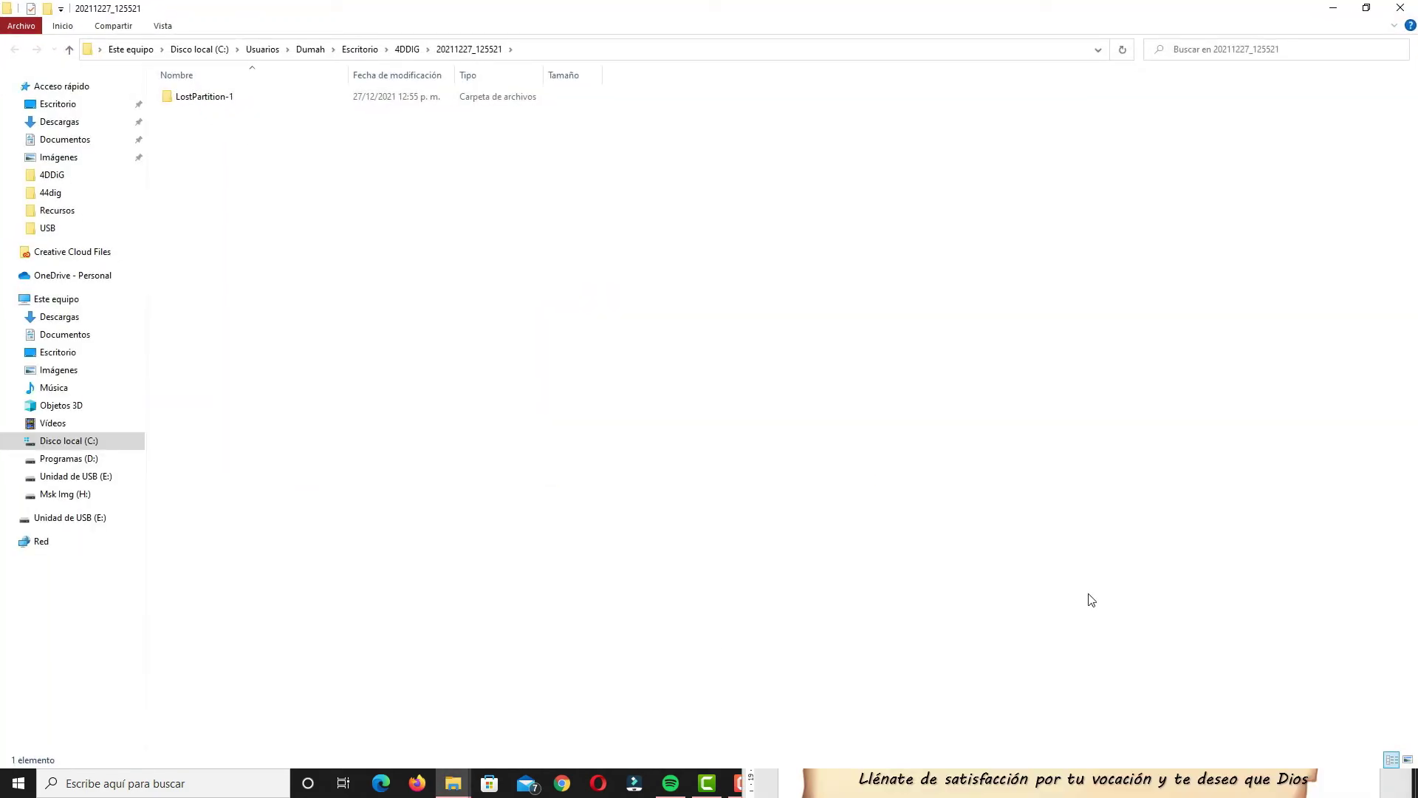
{"action": "left_click", "coordinate": [1334, 9]}
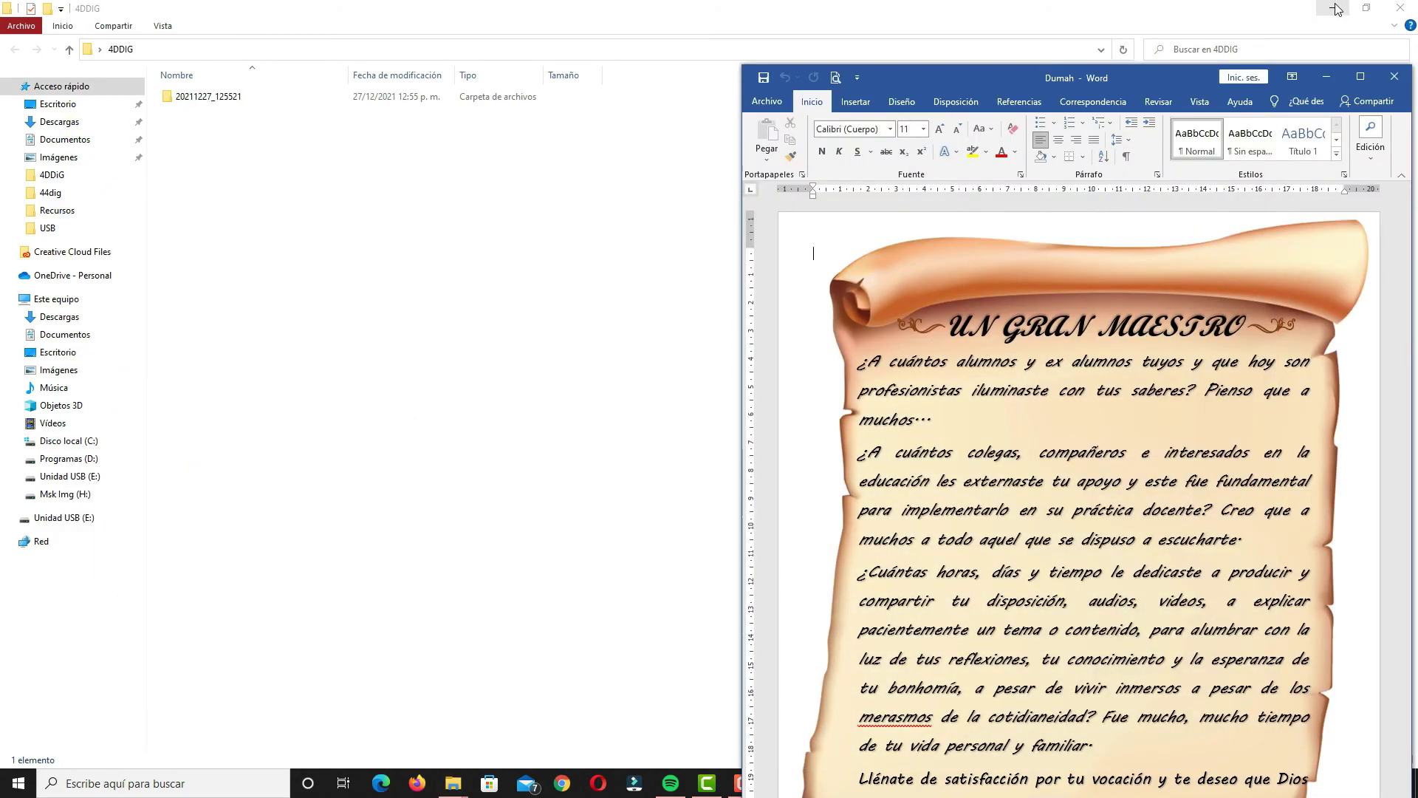
{"action": "left_click", "coordinate": [1334, 9]}
{"action": "left_click_drag", "start_coordinate": [1014, 77], "coordinate": [959, 65]}
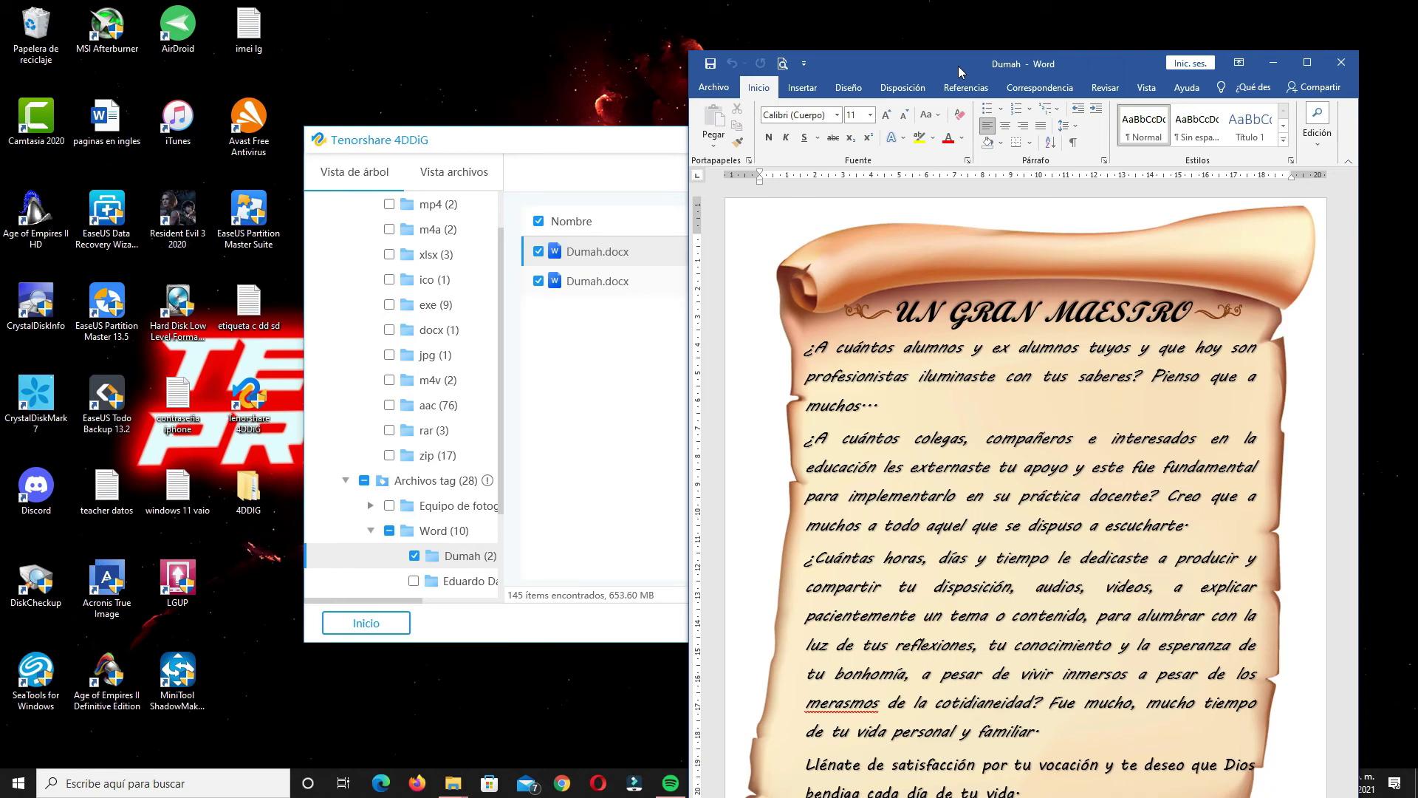
{"action": "left_click_drag", "start_coordinate": [958, 65], "coordinate": [835, 90]}
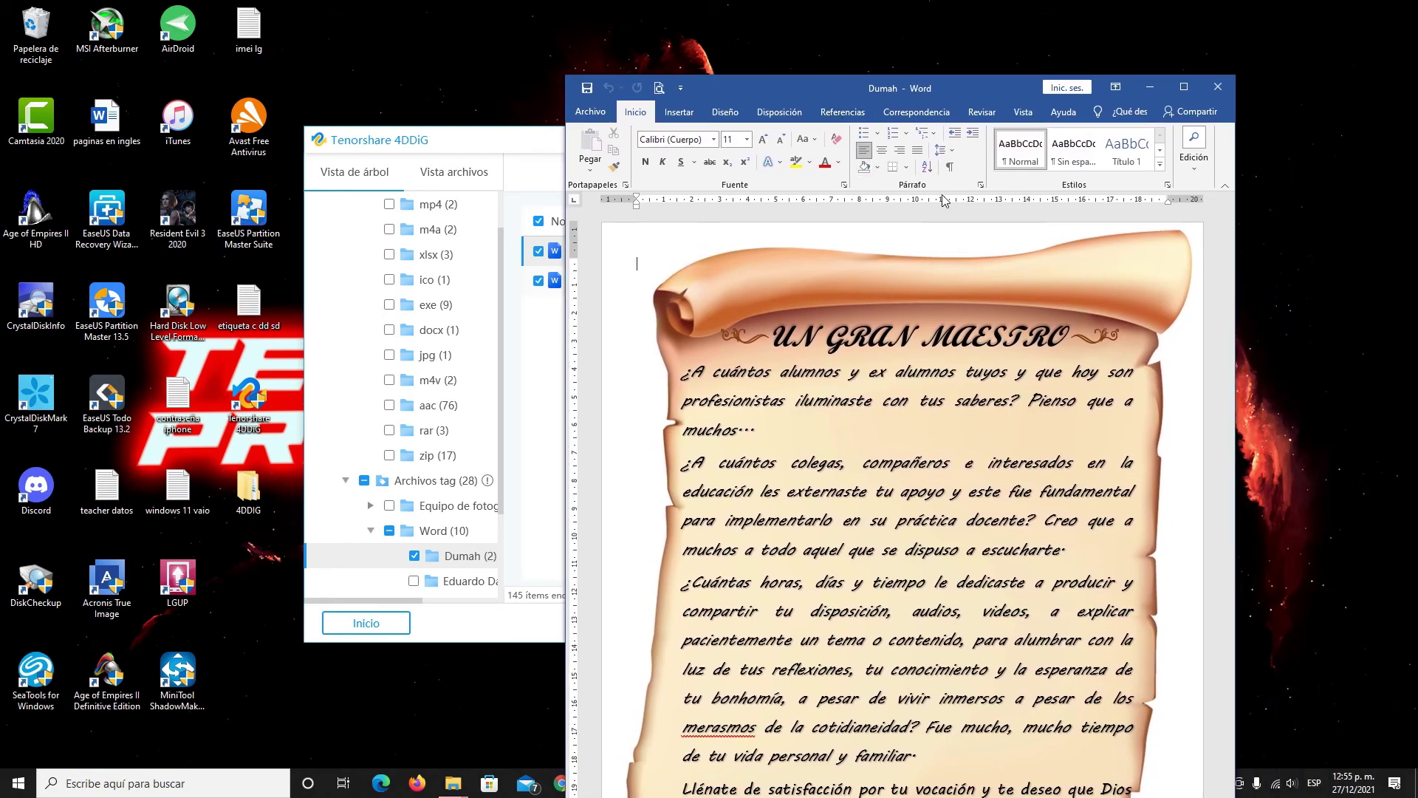
{"action": "left_click", "coordinate": [1217, 87]}
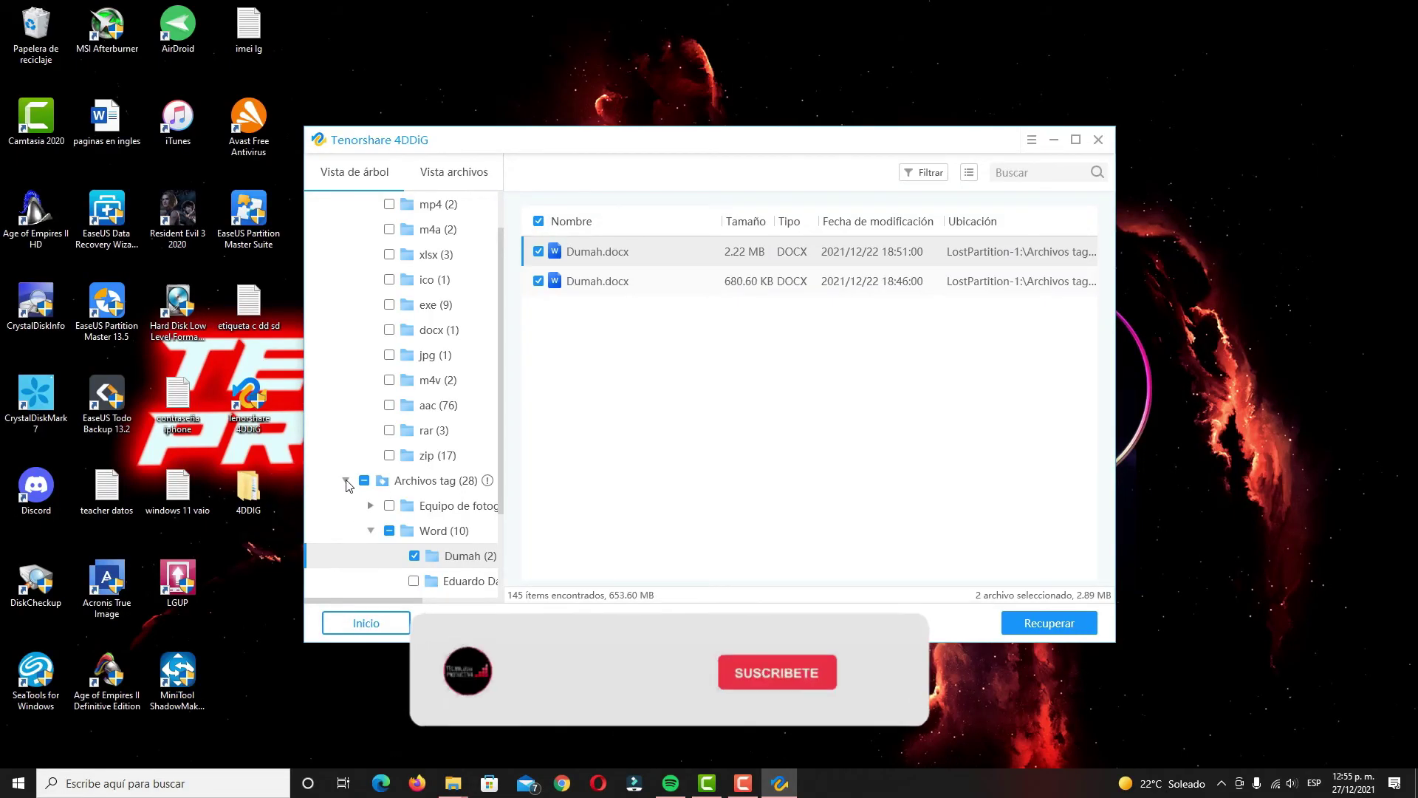
Step: Collapse the Archivos tag, Archivos RAW and Partición perdida-1 branches and show the scan results grouped by file type
{"action": "left_click", "coordinate": [345, 481]}
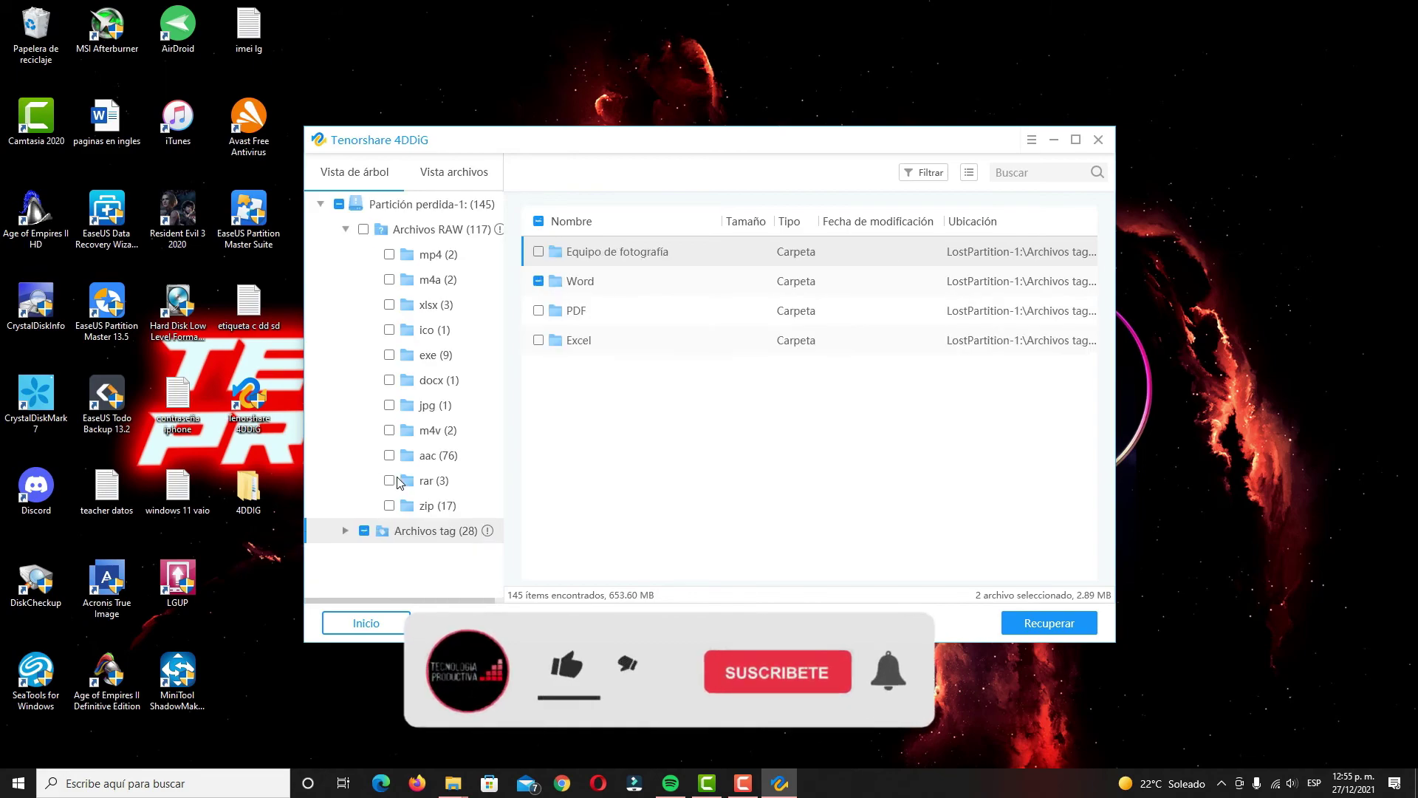
{"action": "left_click", "coordinate": [344, 229]}
{"action": "left_click", "coordinate": [321, 204]}
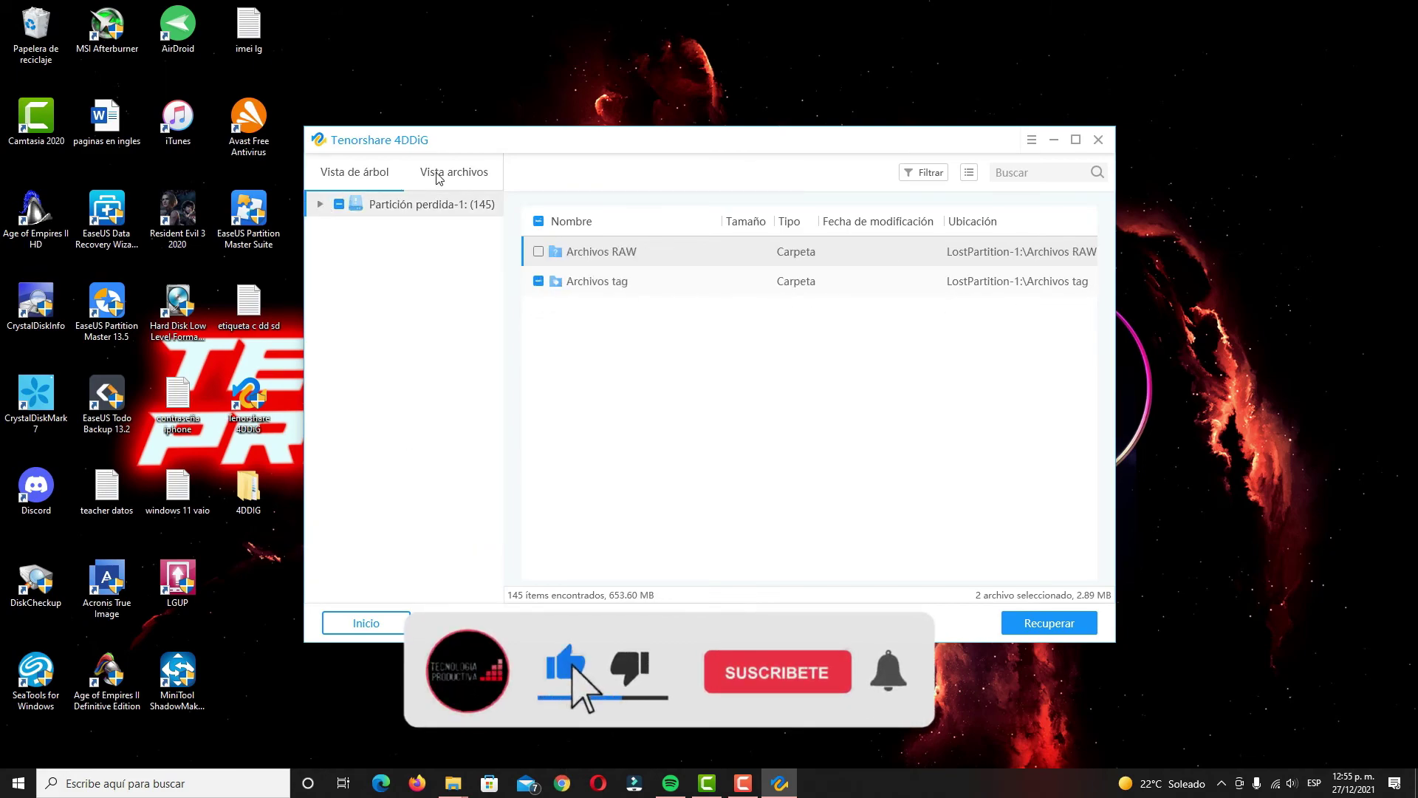
{"action": "left_click", "coordinate": [439, 172]}
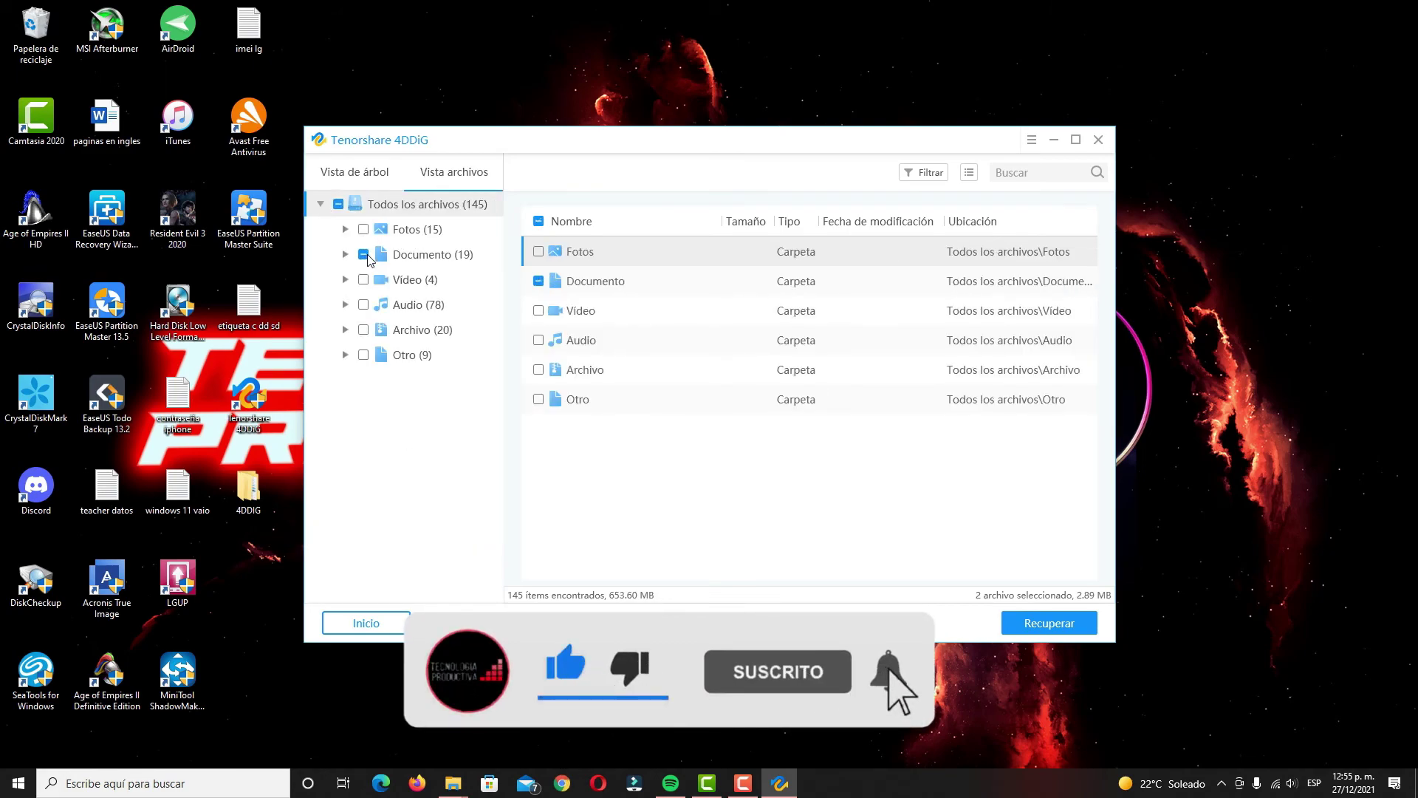
Step: Clear the Documento selection, expand the Fotos and Vídeo categories, and mark all Vídeo files
{"action": "left_click", "coordinate": [364, 254]}
{"action": "left_click", "coordinate": [364, 231]}
{"action": "left_click", "coordinate": [344, 229]}
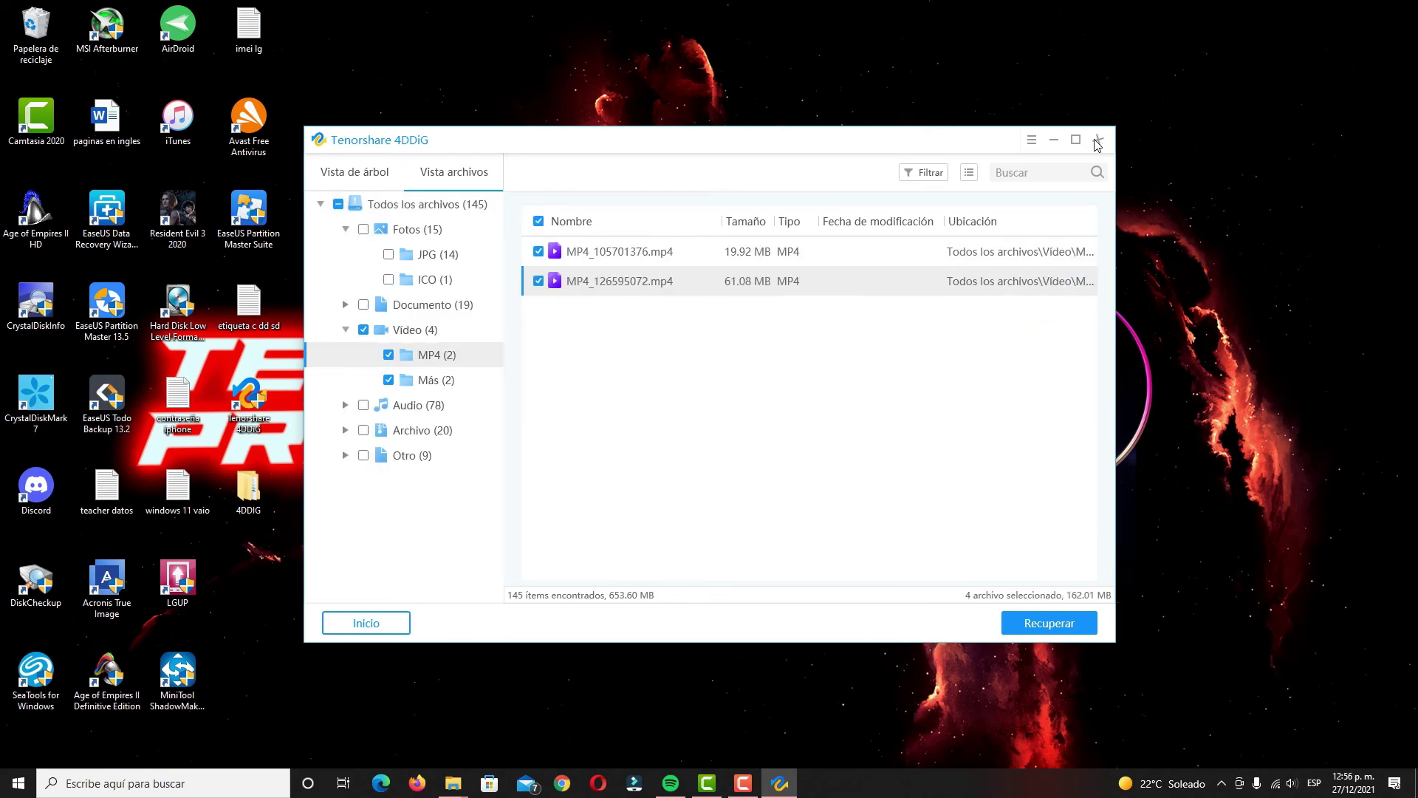
{"action": "left_click", "coordinate": [1097, 140]}
{"action": "left_click", "coordinate": [826, 432]}
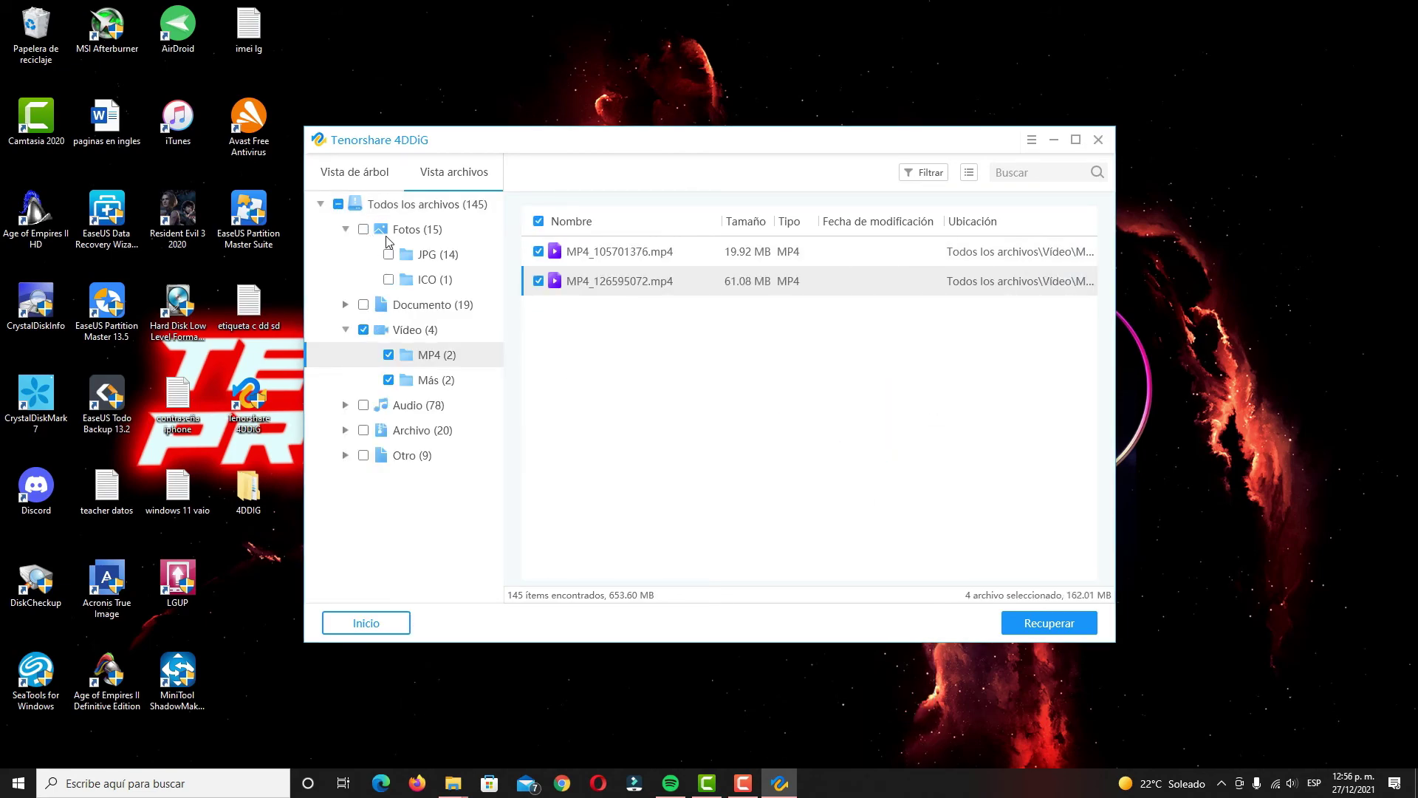
Step: Collapse the Vídeo, Fotos and Todos los archivos branches, leave the scan results and confirm returning to the start screen
{"action": "left_click", "coordinate": [344, 329]}
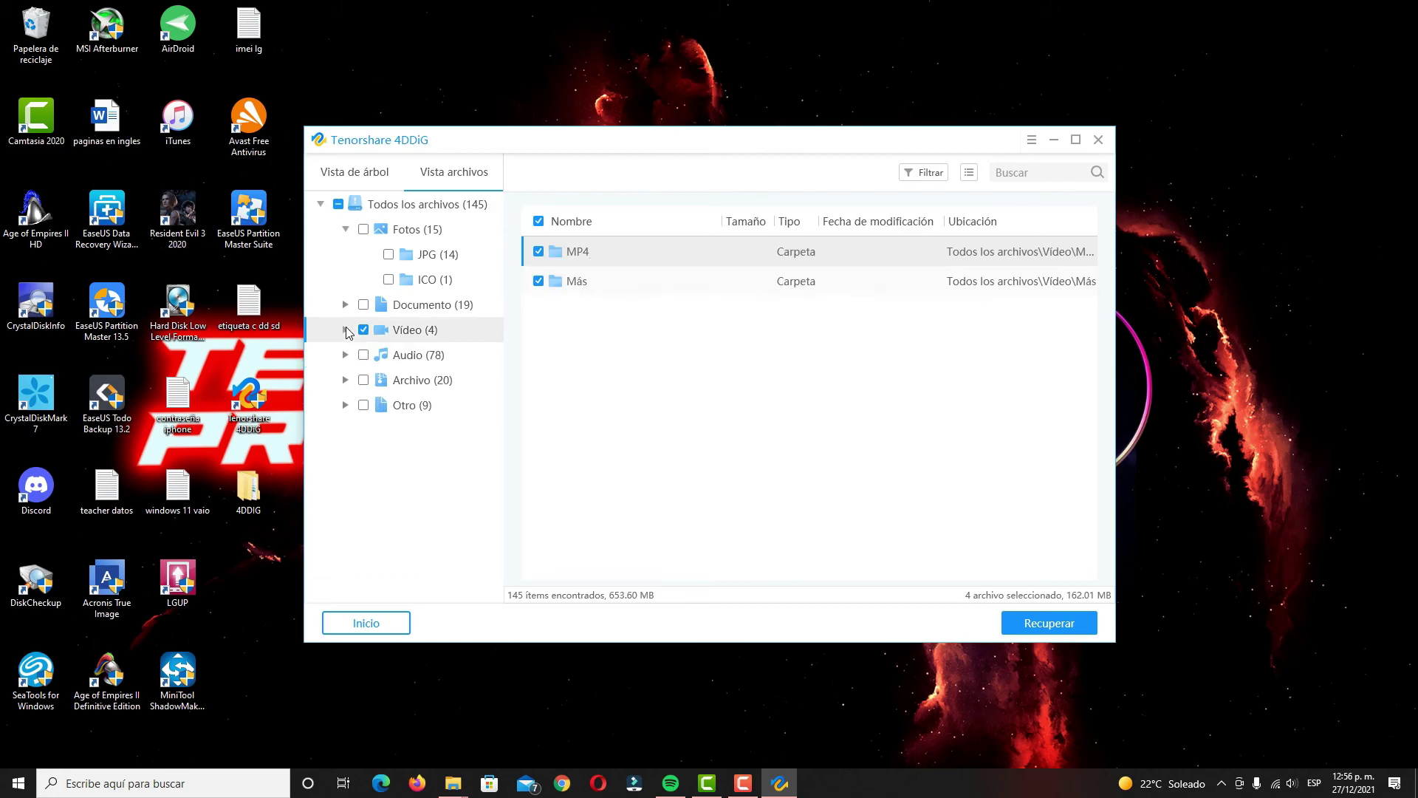
{"action": "left_click", "coordinate": [345, 229]}
{"action": "left_click", "coordinate": [320, 204]}
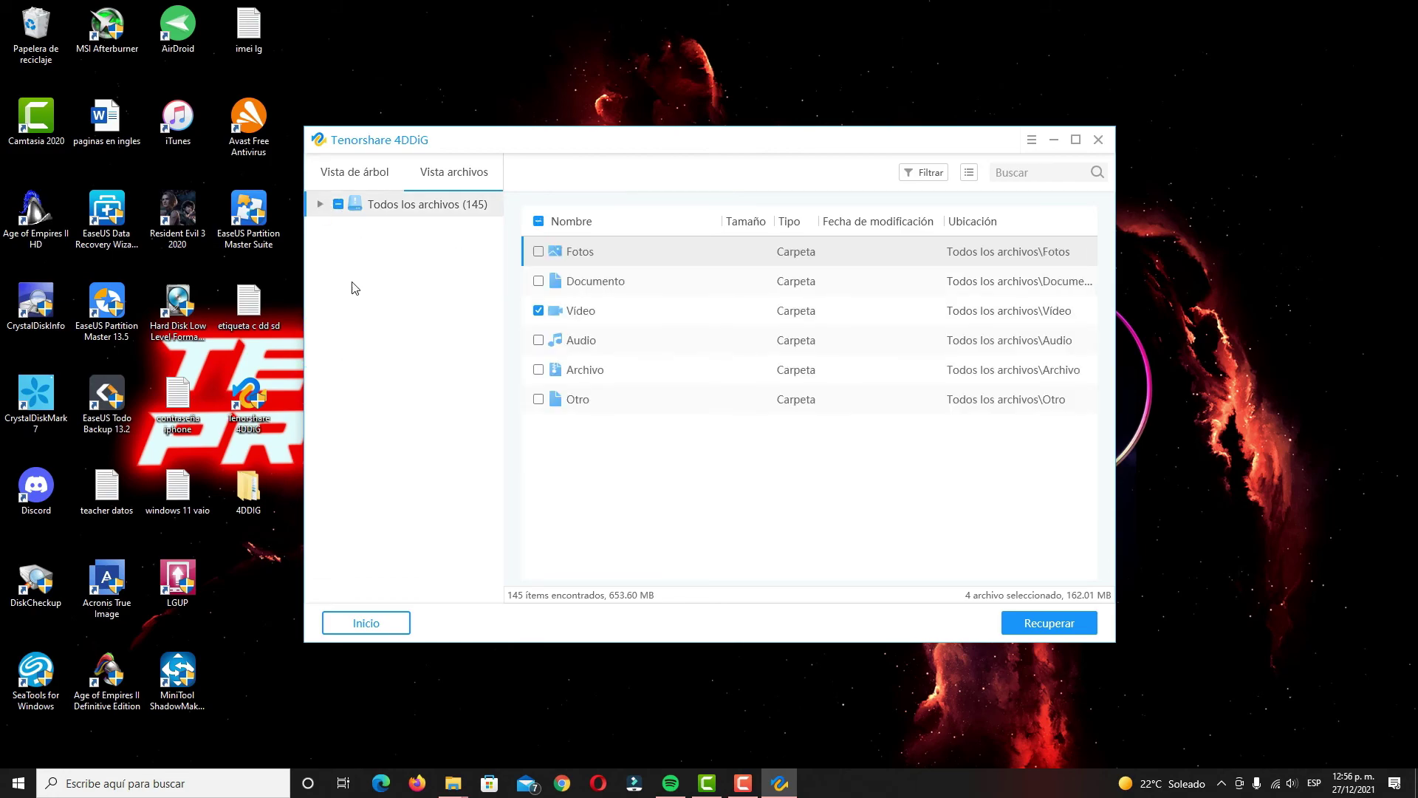
{"action": "left_click", "coordinate": [383, 630]}
{"action": "left_click", "coordinate": [713, 434]}
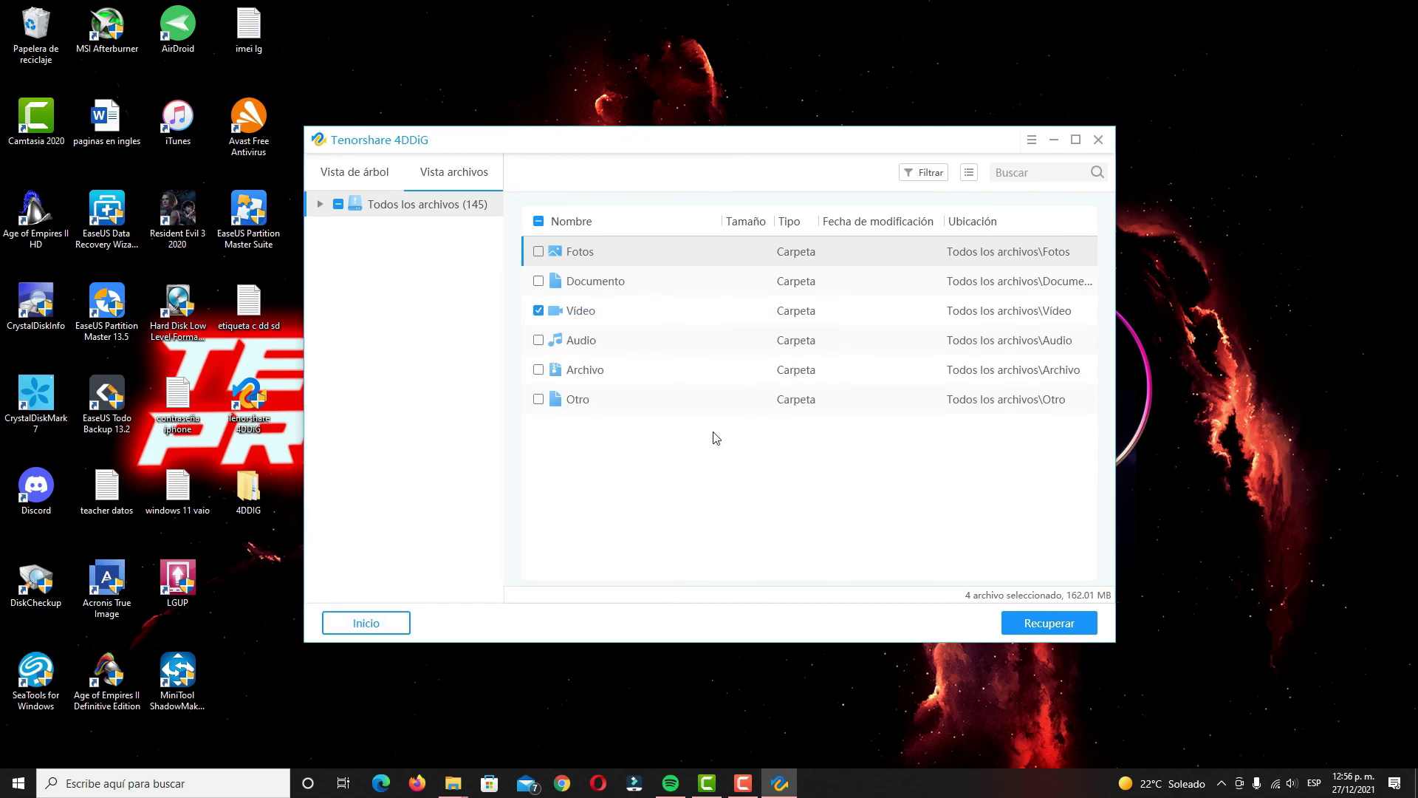